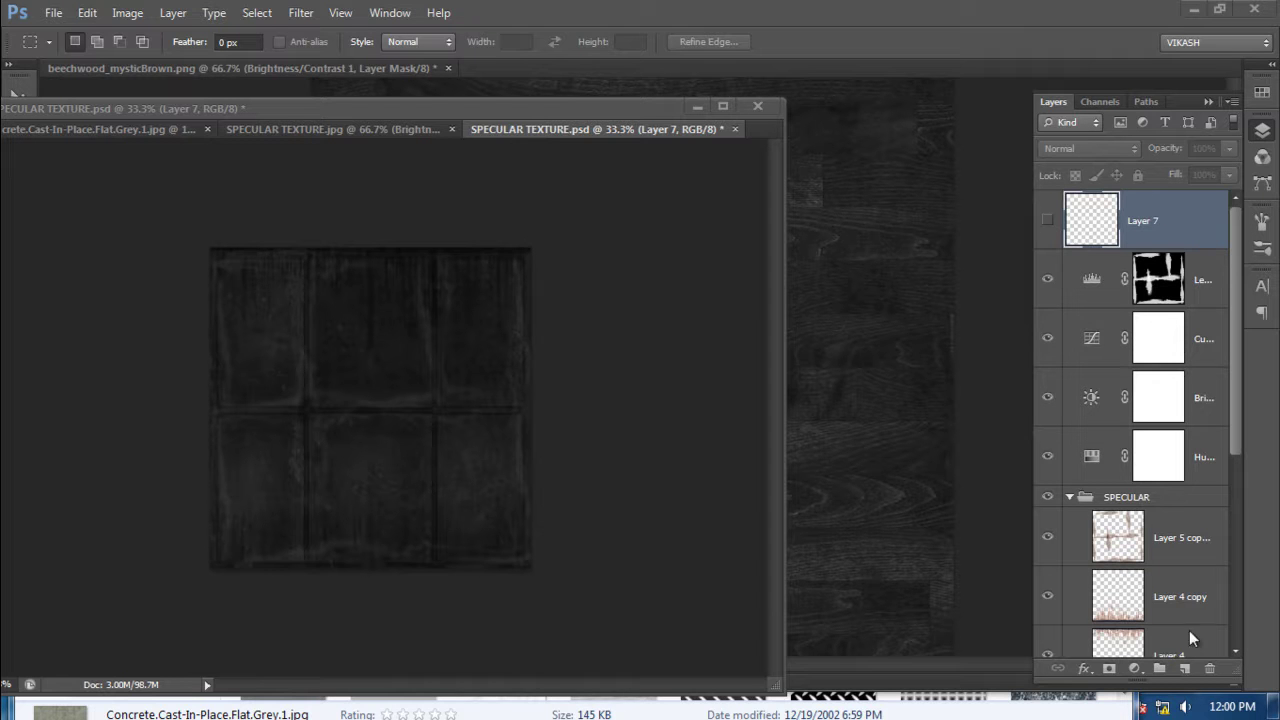
# Add a Brightness/Contrast adjustment layer with brightness raised to 150.
pyautogui.click(1135, 669)
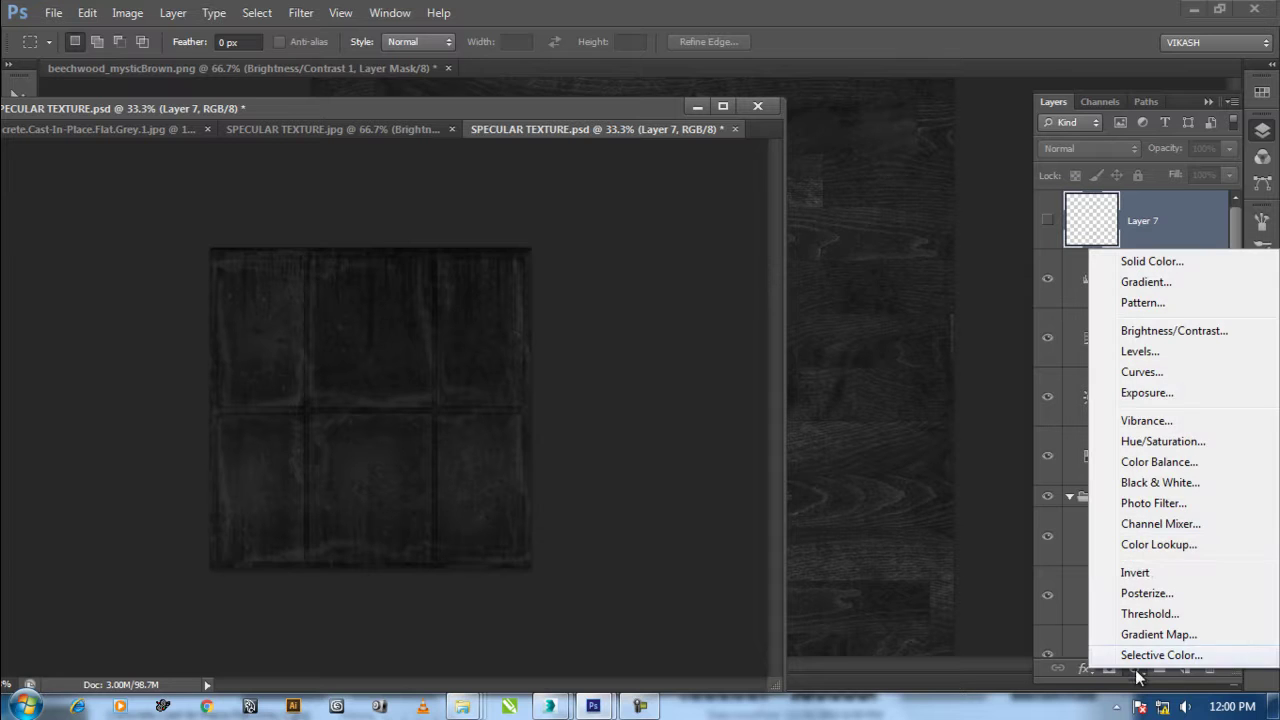
pyautogui.click(1179, 332)
pyautogui.moveTo(625, 283); pyautogui.dragTo(741, 283)
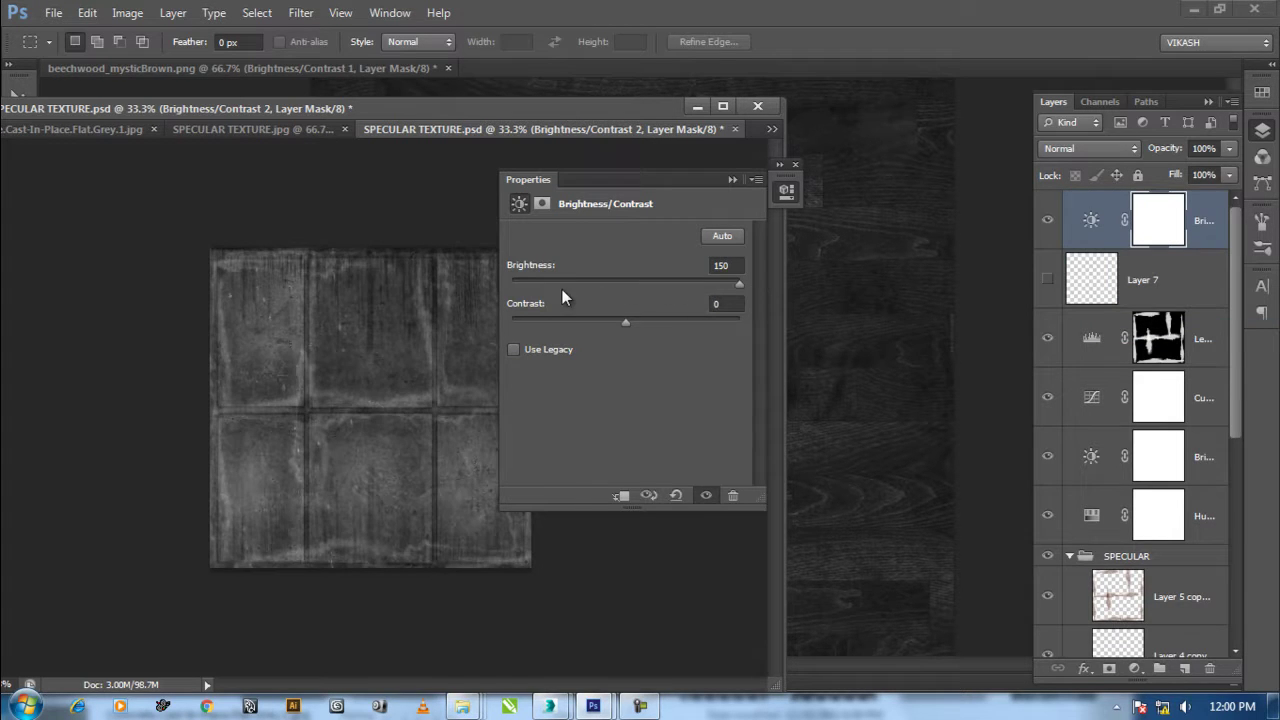
pyautogui.click(756, 179)
pyautogui.click(805, 237)
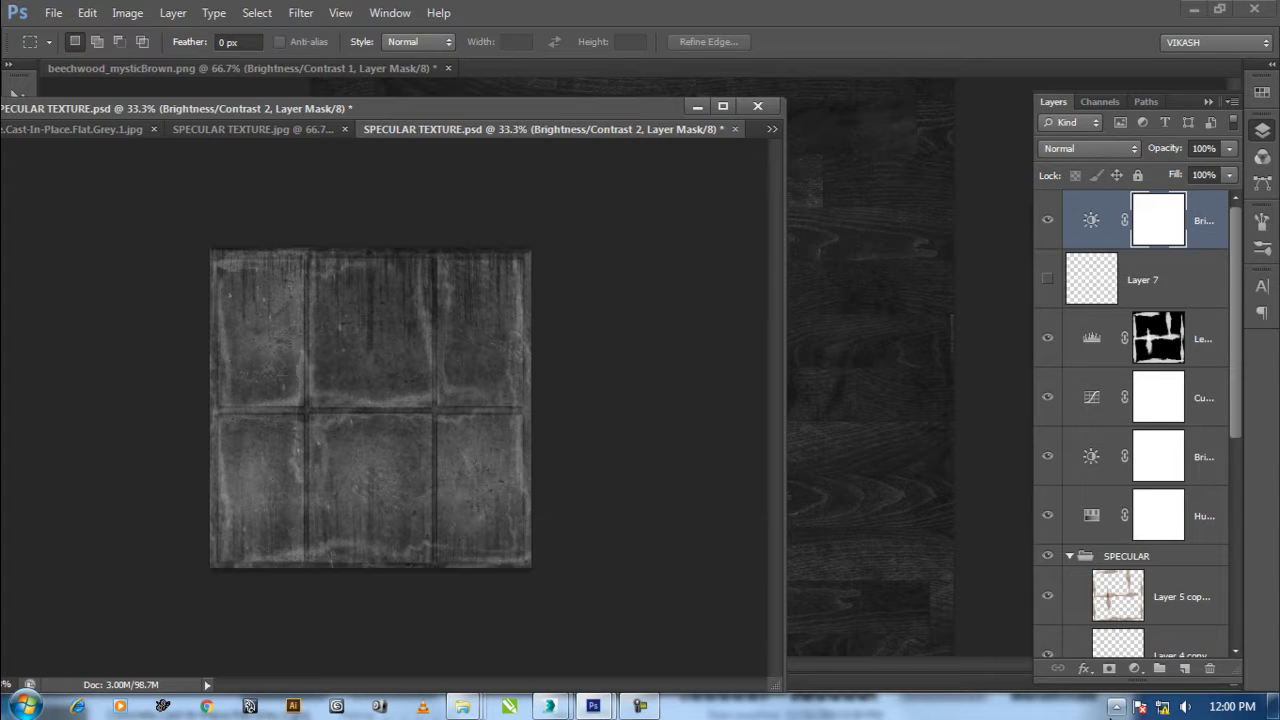
# Add a Levels adjustment layer with the midtone slider moved left to 2.31.
pyautogui.click(1136, 669)
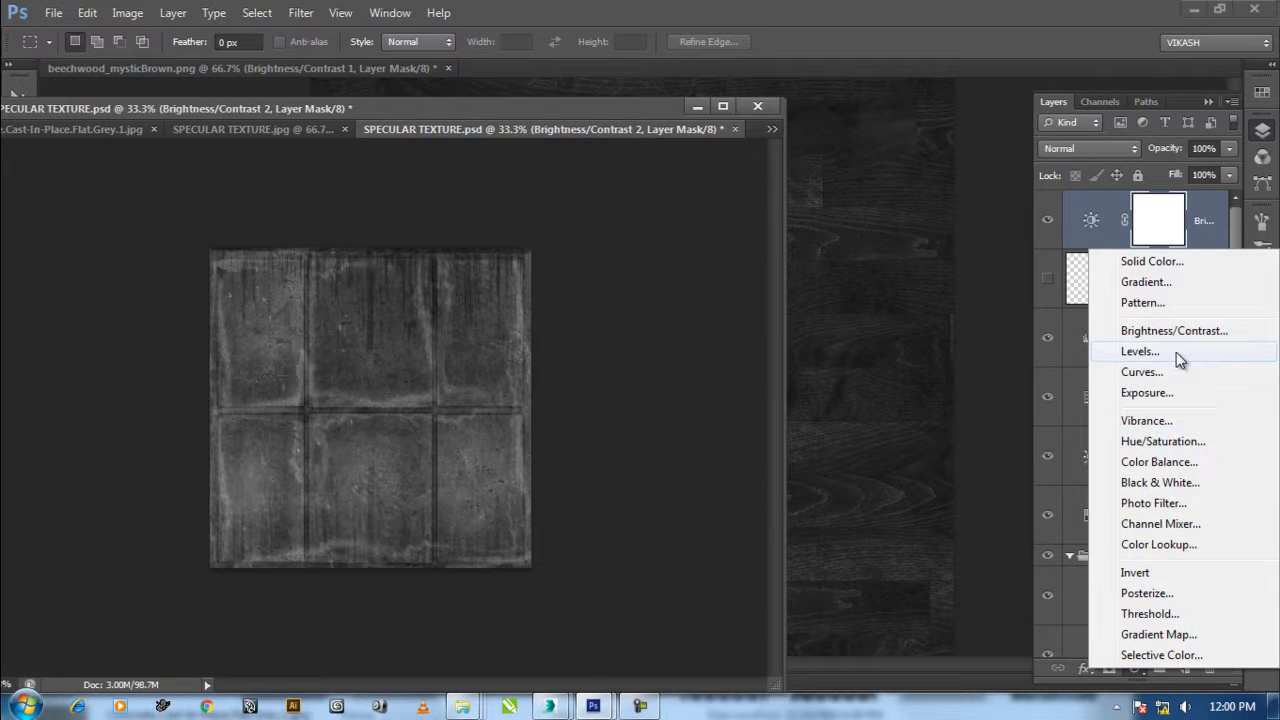
pyautogui.click(1104, 357)
pyautogui.moveTo(638, 374); pyautogui.dragTo(582, 378)
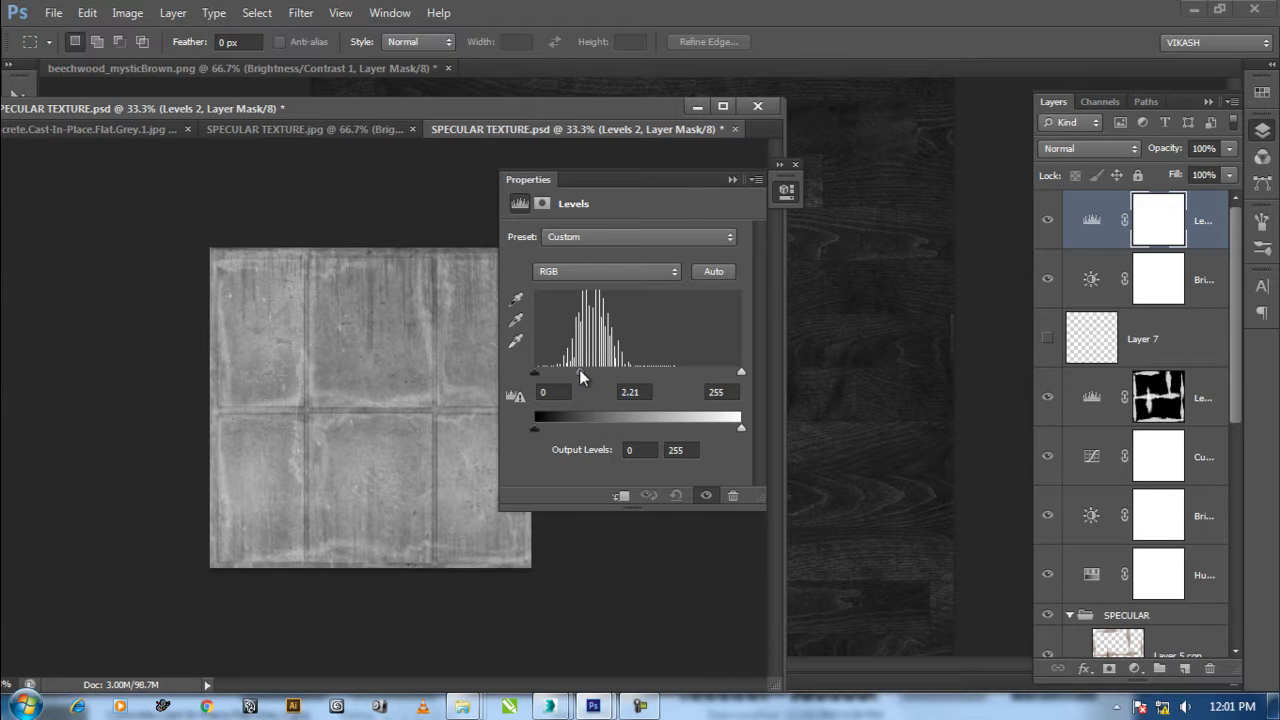
pyautogui.click(758, 180)
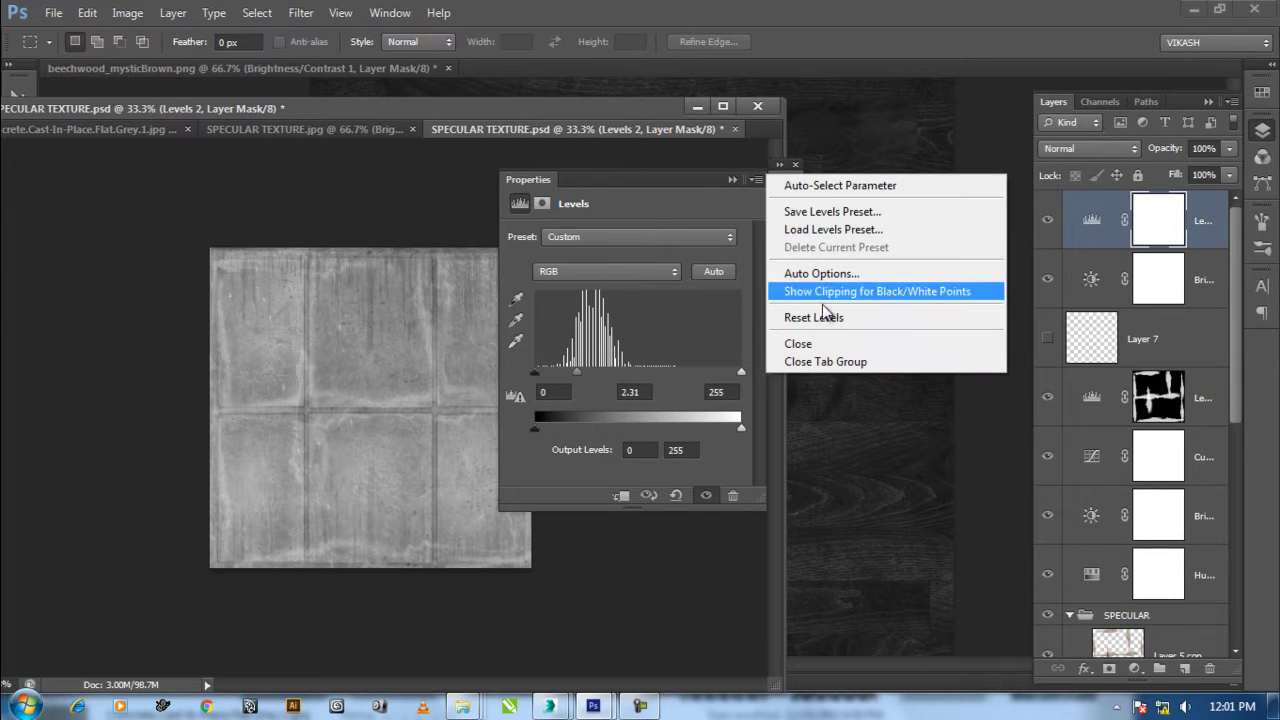
pyautogui.click(790, 340)
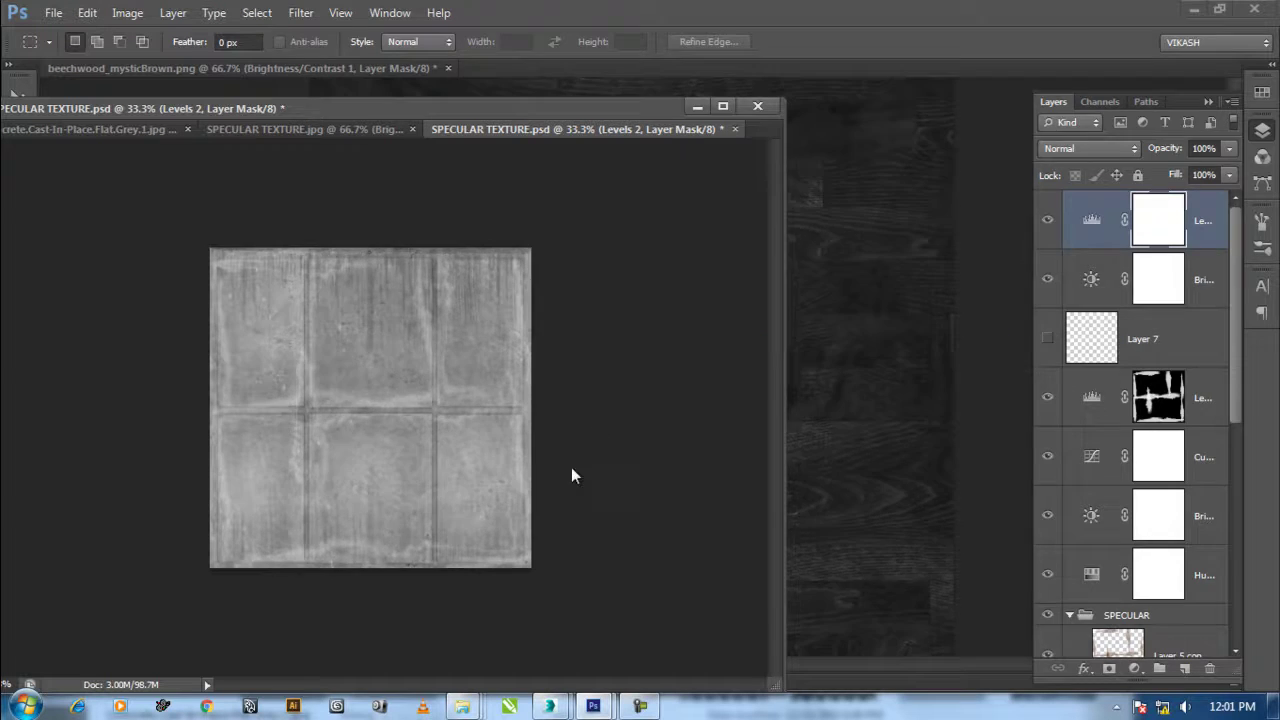
pyautogui.hotkey('ctrl', 'shift', 's')
# Attempt a JPEG save over the existing specular file and dismiss the resulting error.
pyautogui.click(526, 462)
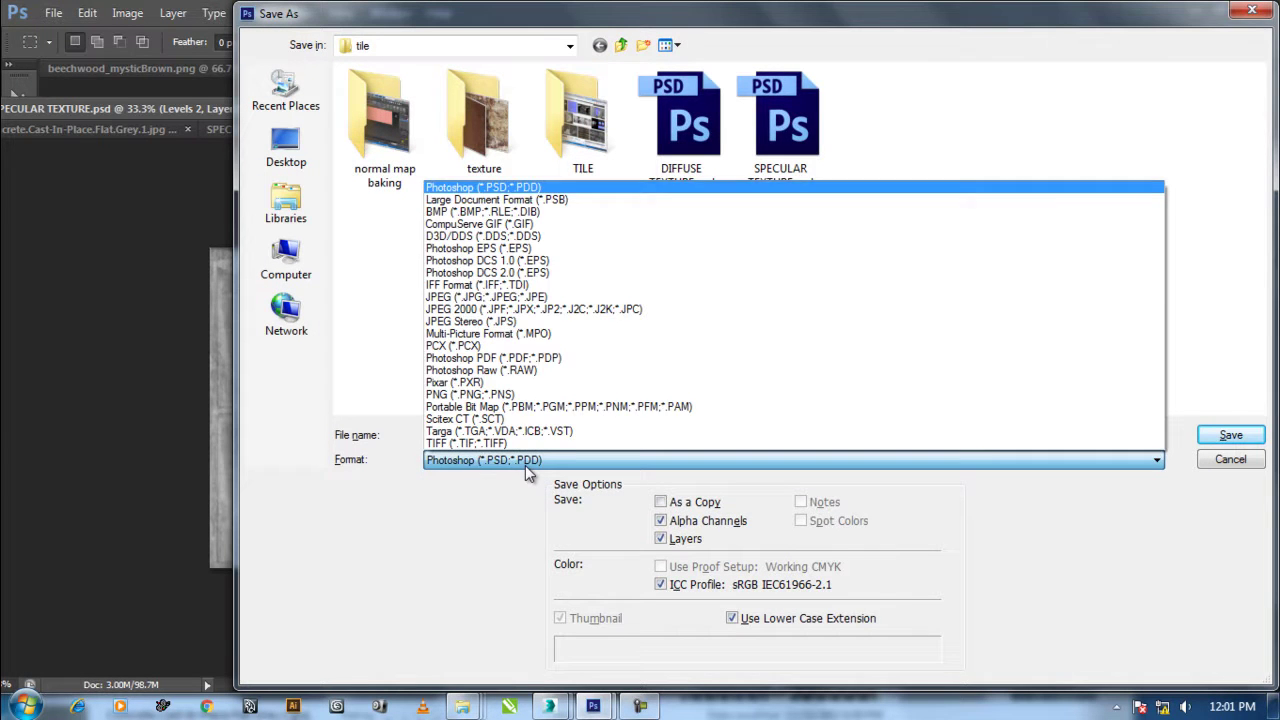
pyautogui.click(650, 297)
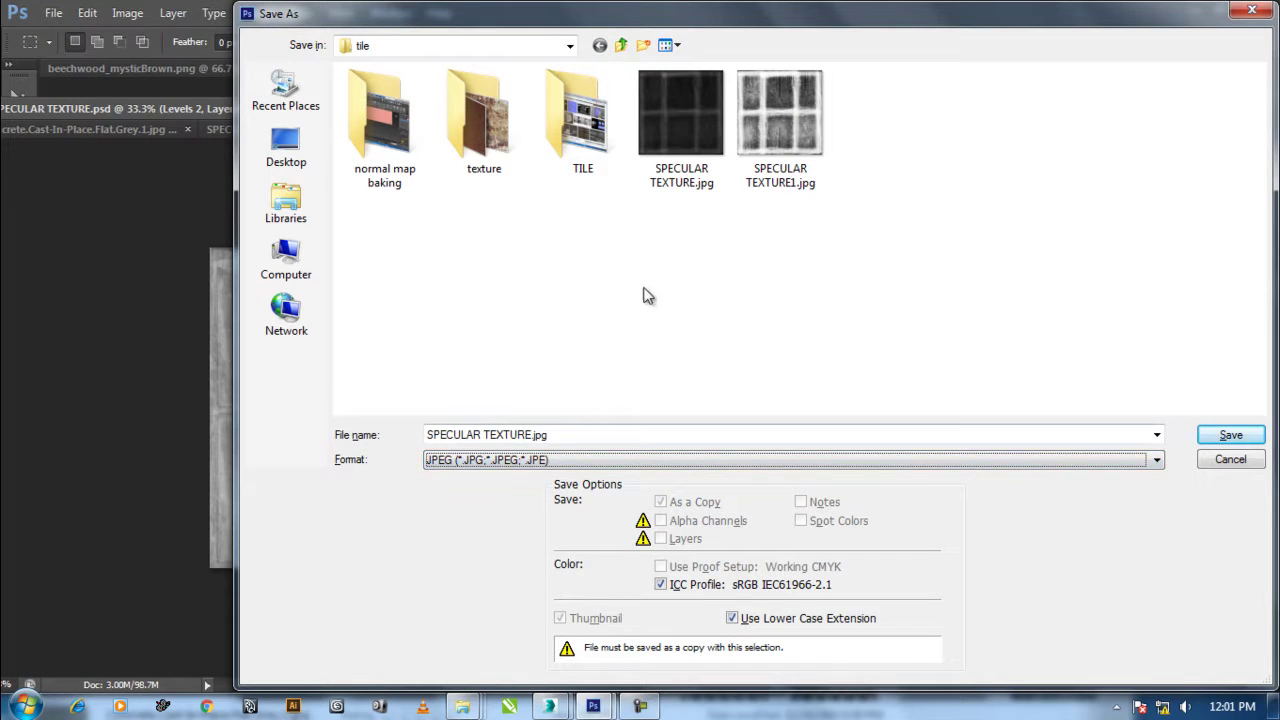
pyautogui.doubleClick(680, 150)
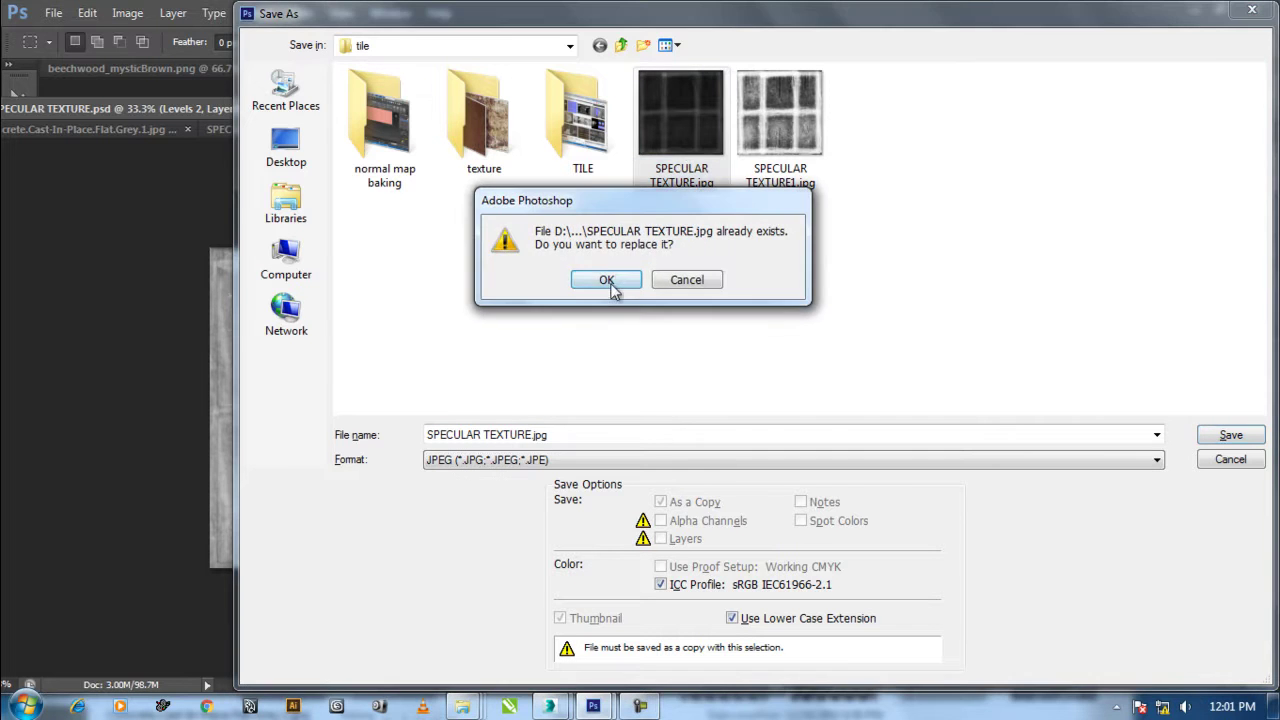
pyautogui.click(608, 280)
pyautogui.click(666, 291)
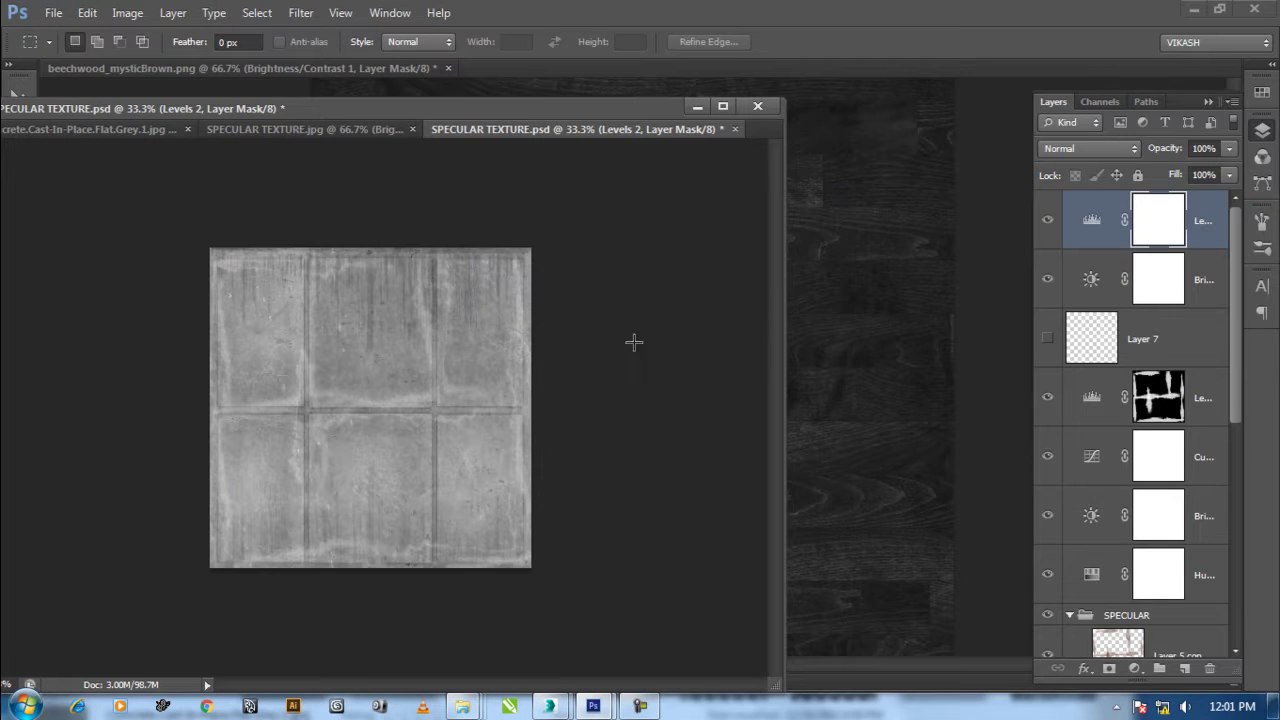
# Save the texture as JPEG named SPECULAR TEXTURE1.jpg at maximum quality 12.
pyautogui.hotkey('ctrl', 'shift', 's')
pyautogui.click(586, 459)
pyautogui.press('j')
pyautogui.press('Return')
pyautogui.click(610, 330)
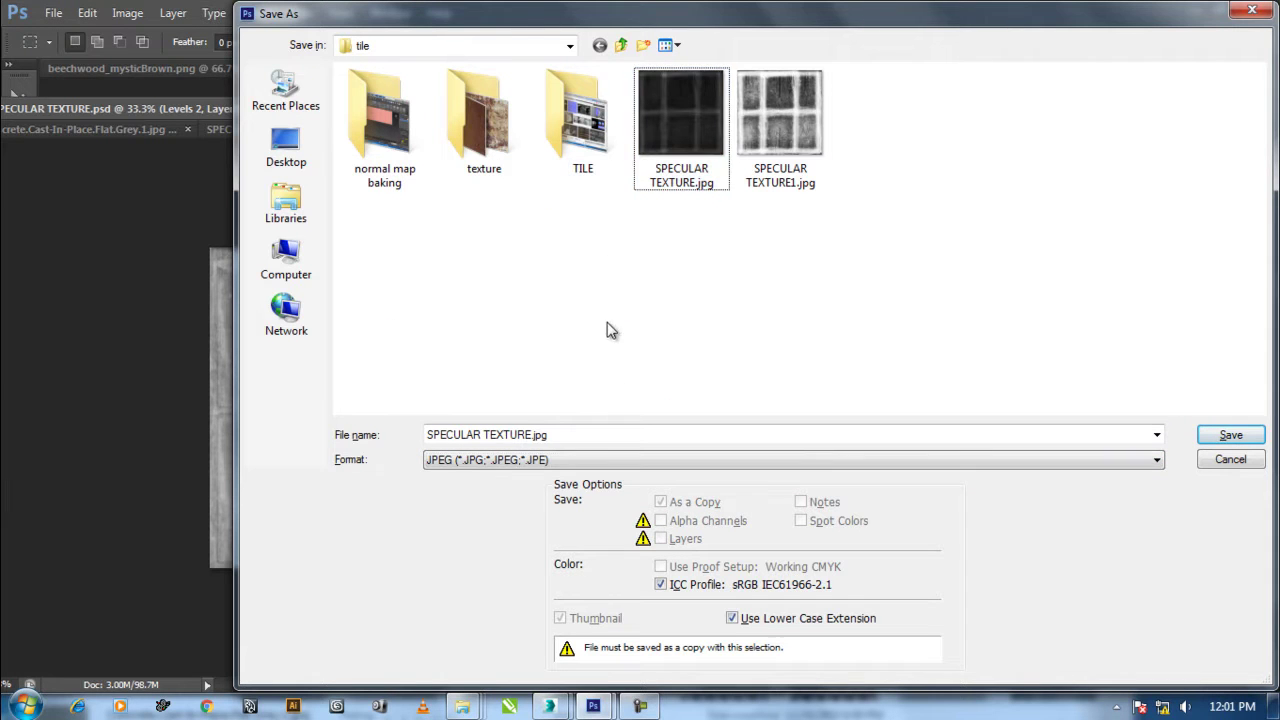
pyautogui.click(533, 434)
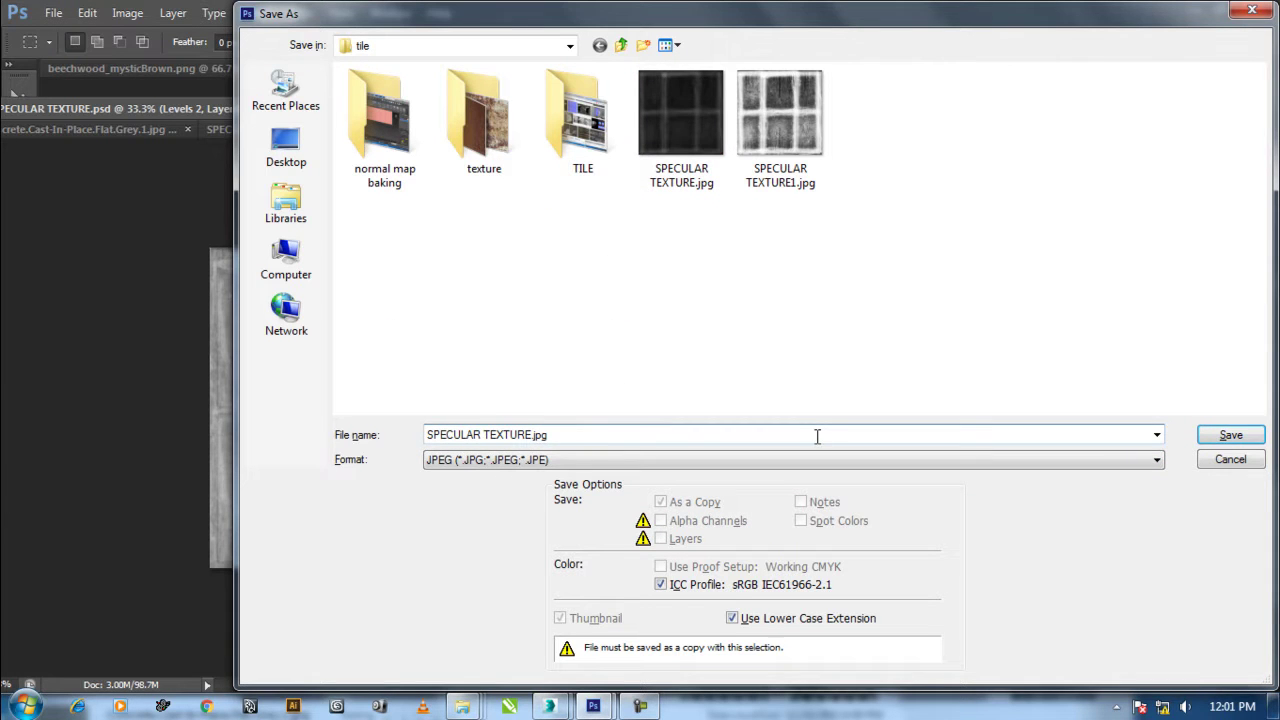
pyautogui.write('1')
pyautogui.press('Return')
pyautogui.click(588, 280)
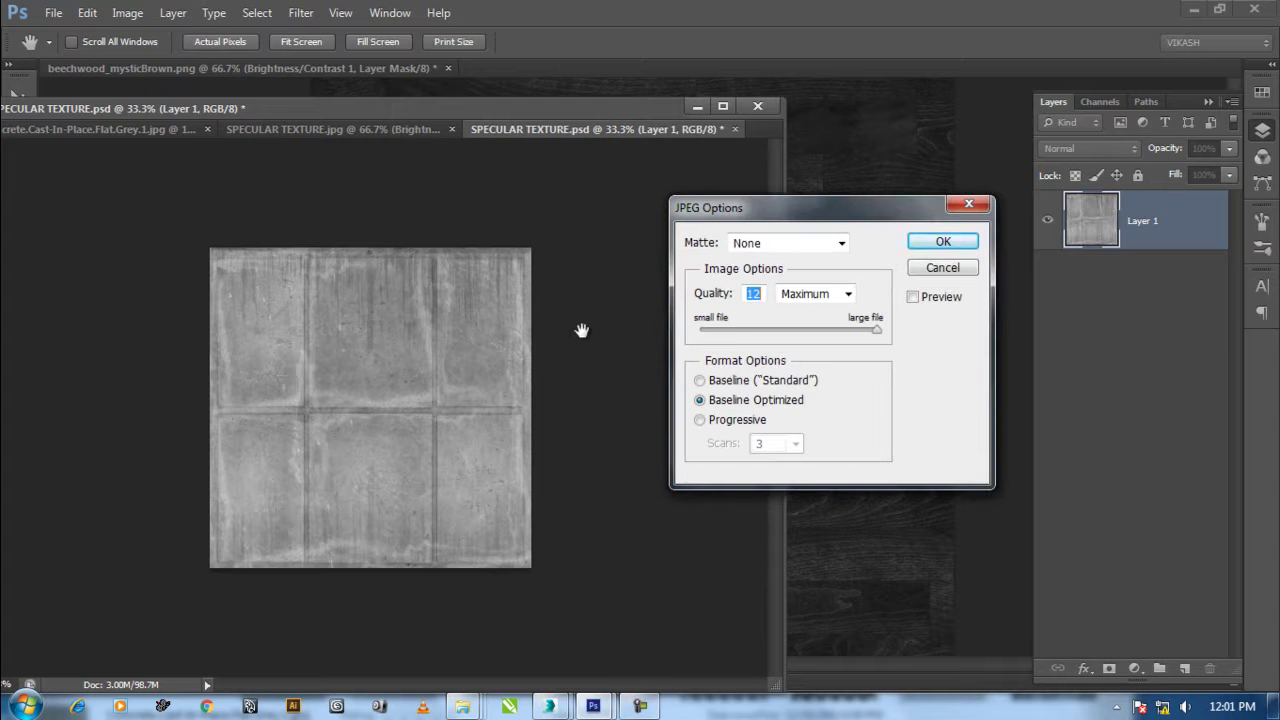
pyautogui.click(942, 242)
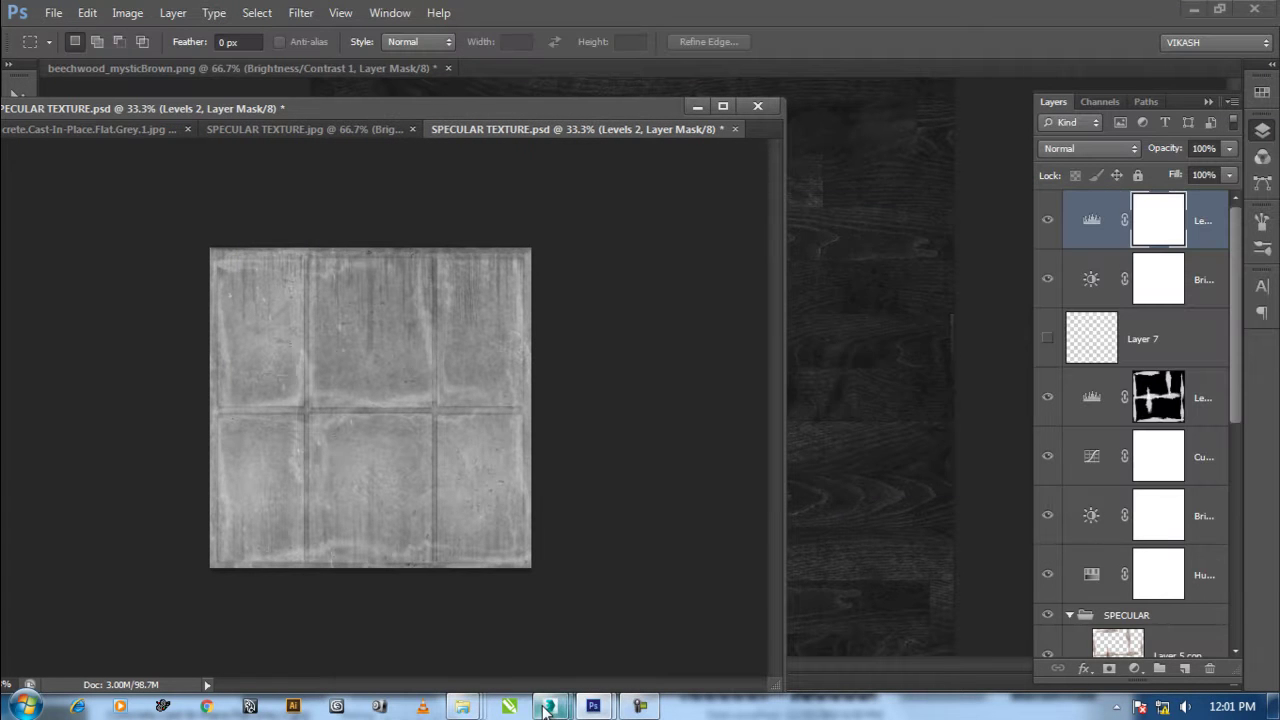
# In 3ds Max, load SPECULAR TEXTURE1.jpg as the tile material's Specular Color bitmap.
pyautogui.moveTo(549, 707)
pyautogui.click(654, 605)
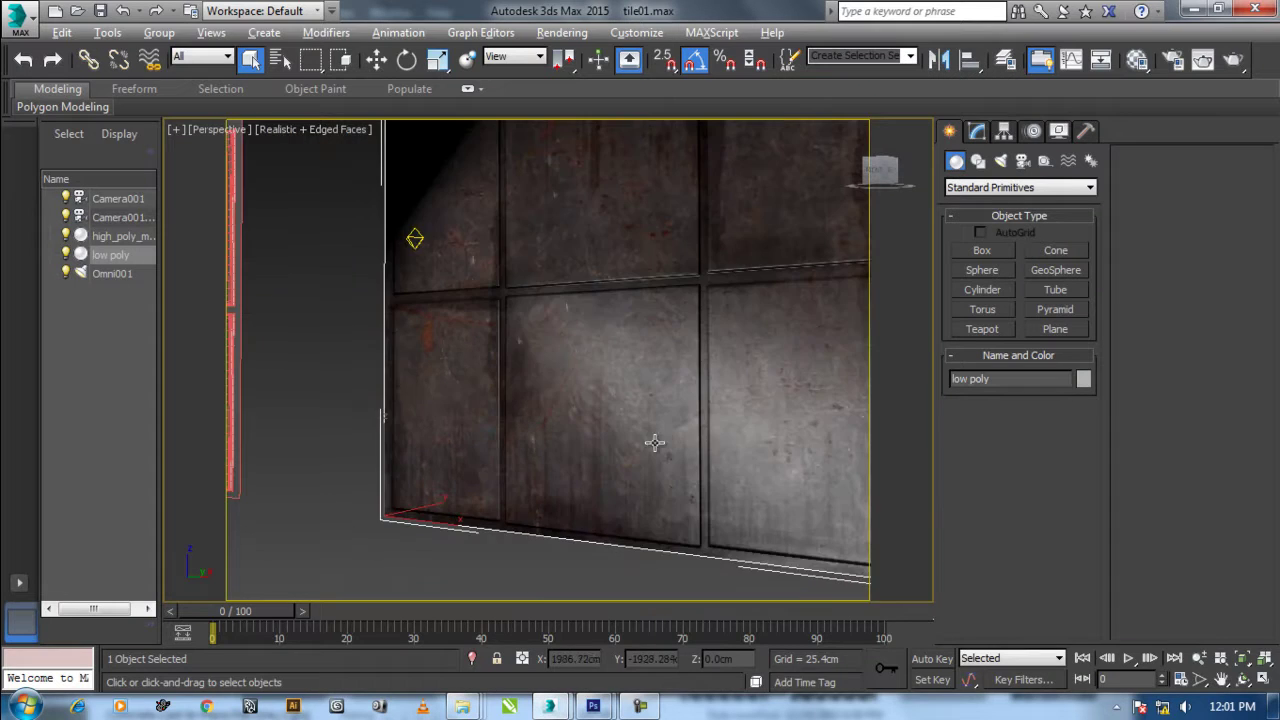
pyautogui.keyDown('alt'); pyautogui.moveTo(654, 443); pyautogui.dragTo(677, 403, button='middle'); pyautogui.keyUp('alt')
pyautogui.press('m')
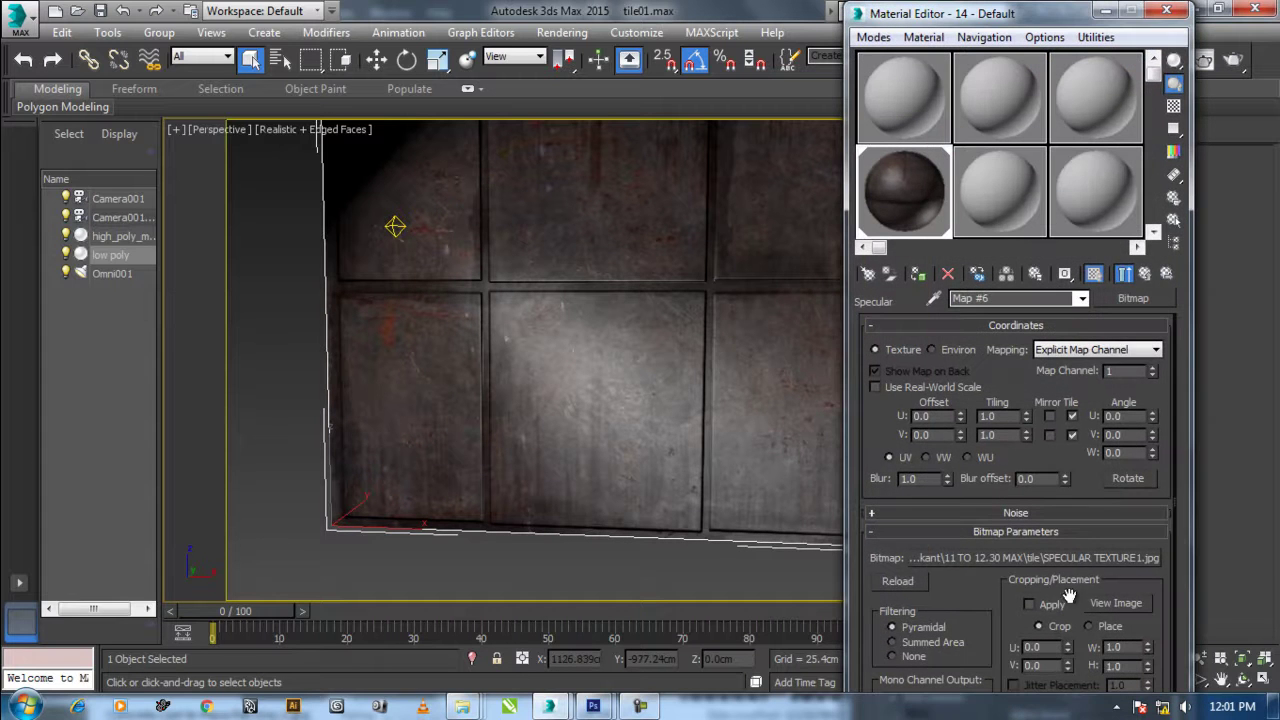
pyautogui.click(1146, 273)
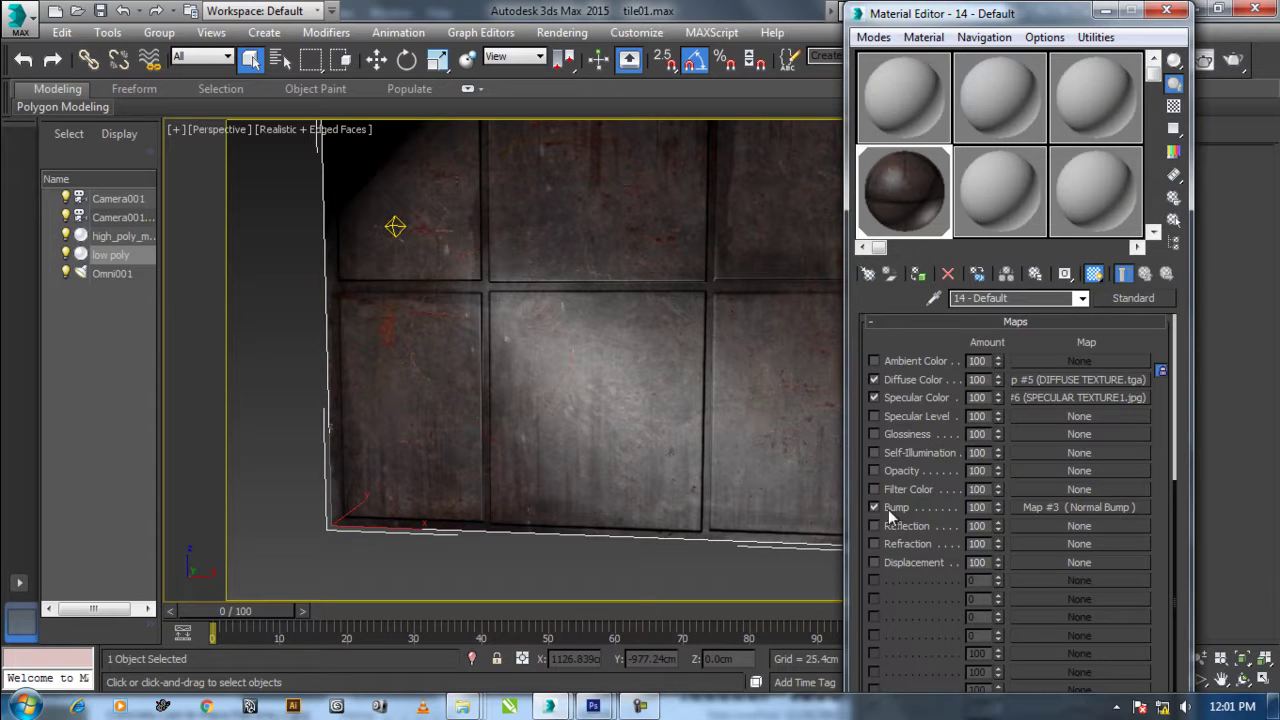
pyautogui.click(1028, 398)
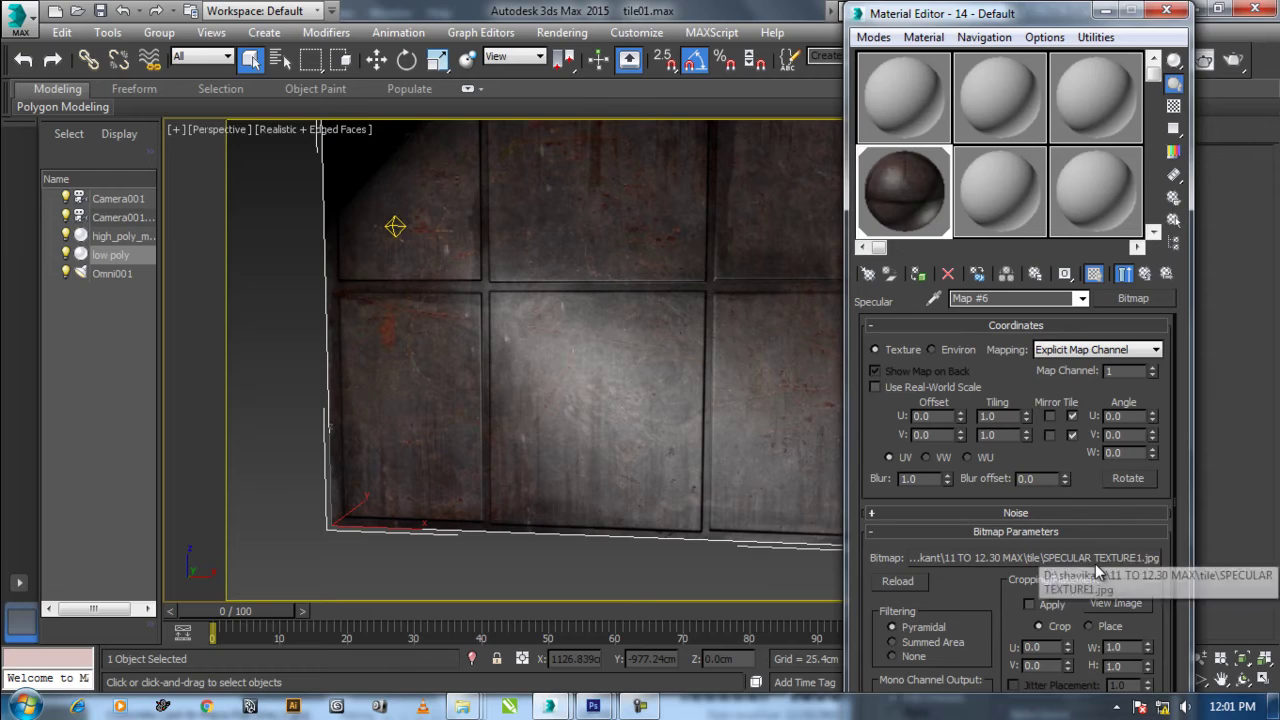
pyautogui.click(1061, 548)
pyautogui.doubleClick(1146, 160)
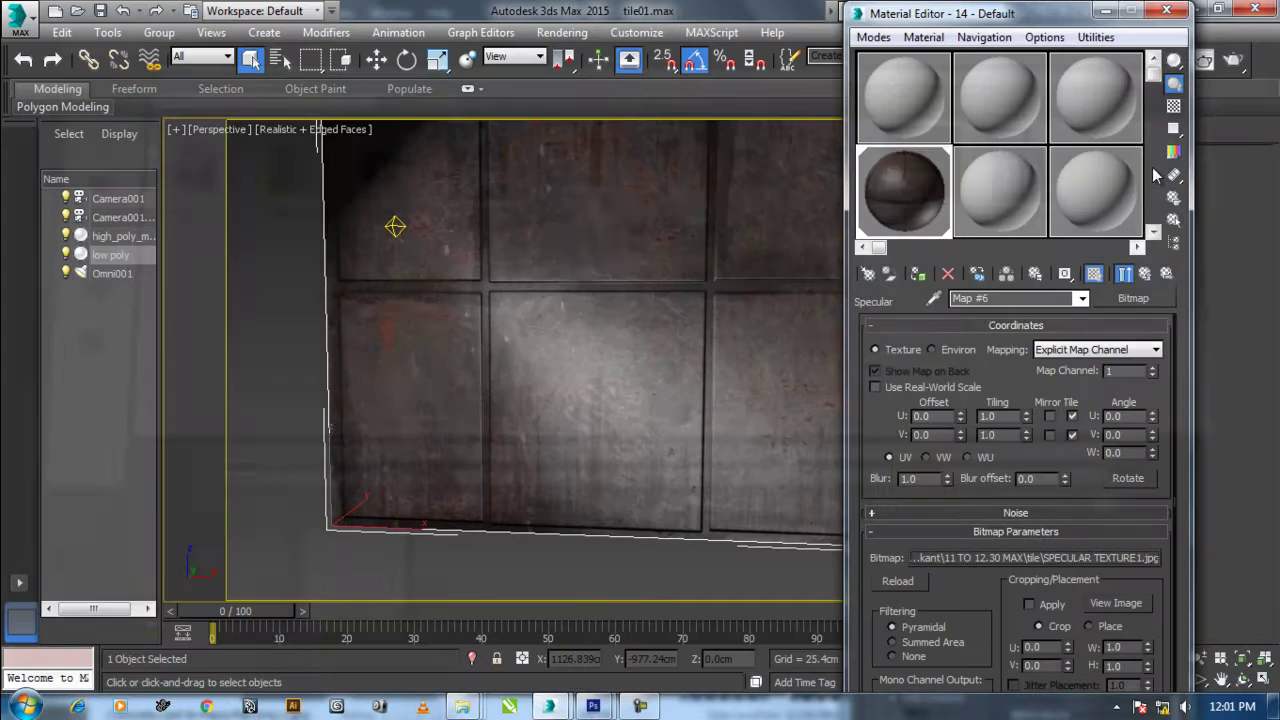
# Preview the specular bitmap and scrub the animation to frame 32 to check the lit wall.
pyautogui.moveTo(621, 421); pyautogui.dragTo(633, 466, button='middle')
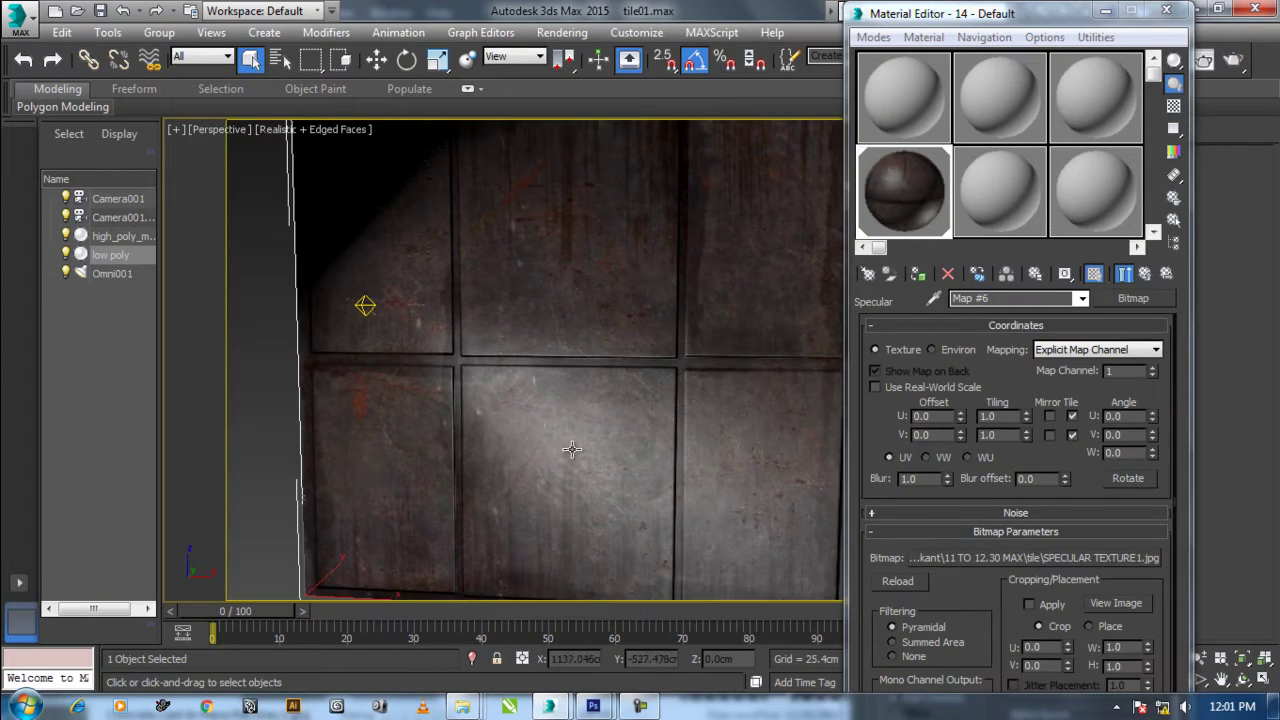
pyautogui.click(1117, 605)
pyautogui.click(658, 188)
pyautogui.moveTo(717, 414)
pyautogui.keyDown('alt'); pyautogui.mouseDown(button='middle')
pyautogui.moveTo(608, 414)
pyautogui.moveTo(748, 404)
pyautogui.moveTo(751, 434)
pyautogui.moveTo(751, 423)
pyautogui.moveTo(606, 432)
pyautogui.mouseUp(button='middle'); pyautogui.keyUp('alt')
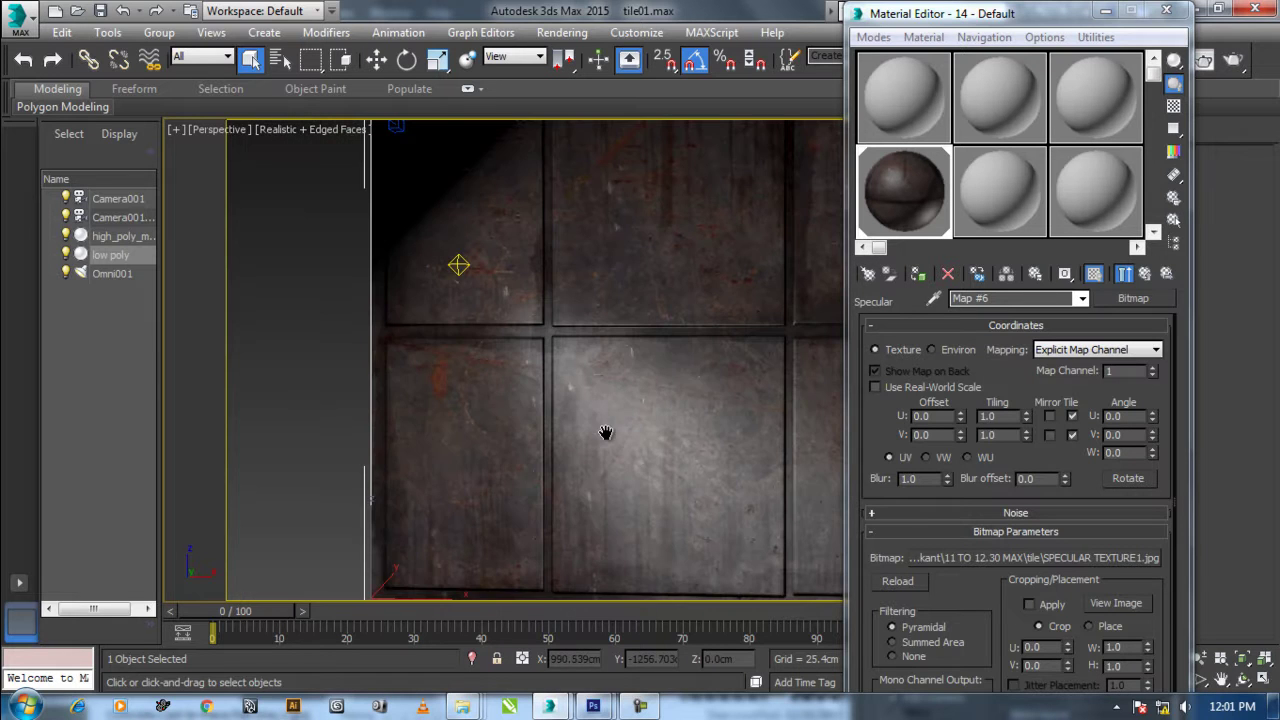
pyautogui.moveTo(269, 607)
pyautogui.mouseDown()
pyautogui.moveTo(400, 611)
pyautogui.moveTo(145, 610)
pyautogui.moveTo(690, 591)
pyautogui.moveTo(143, 634)
pyautogui.mouseUp()
# Back in Photoshop, turn on Layer 7's glowing white grout lines.
pyautogui.moveTo(593, 706)
pyautogui.click(684, 613)
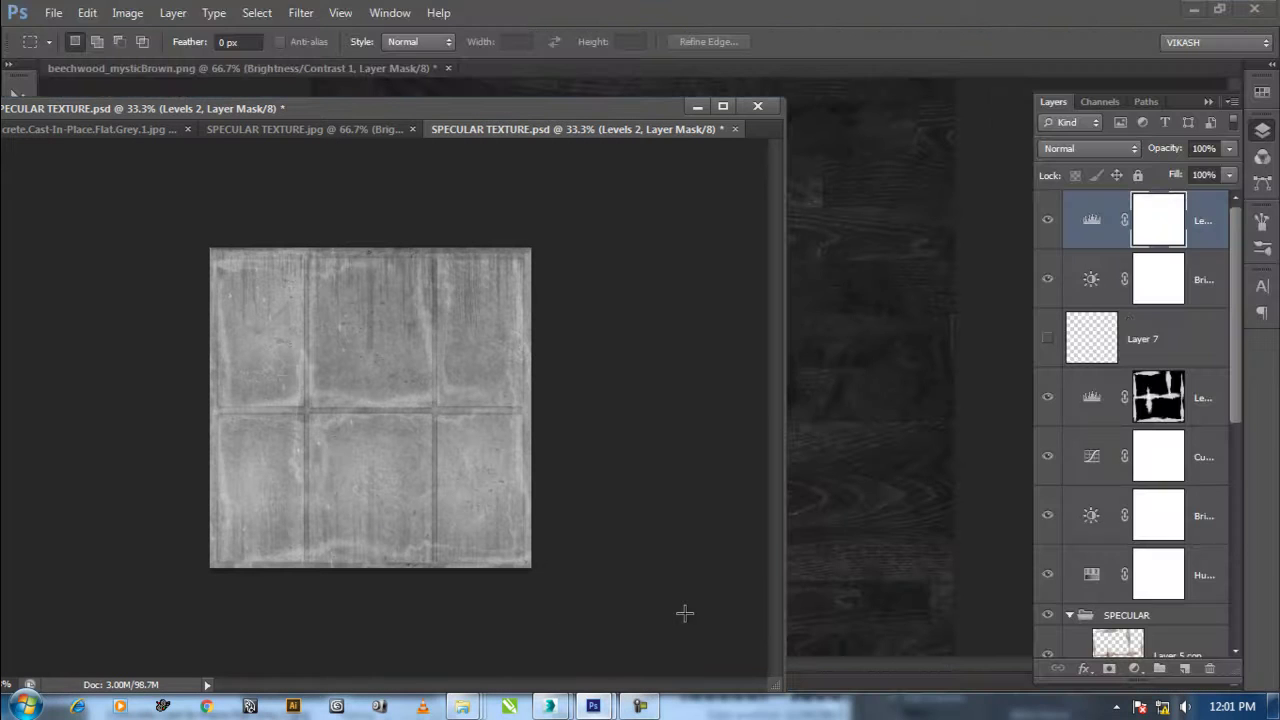
pyautogui.click(1046, 345)
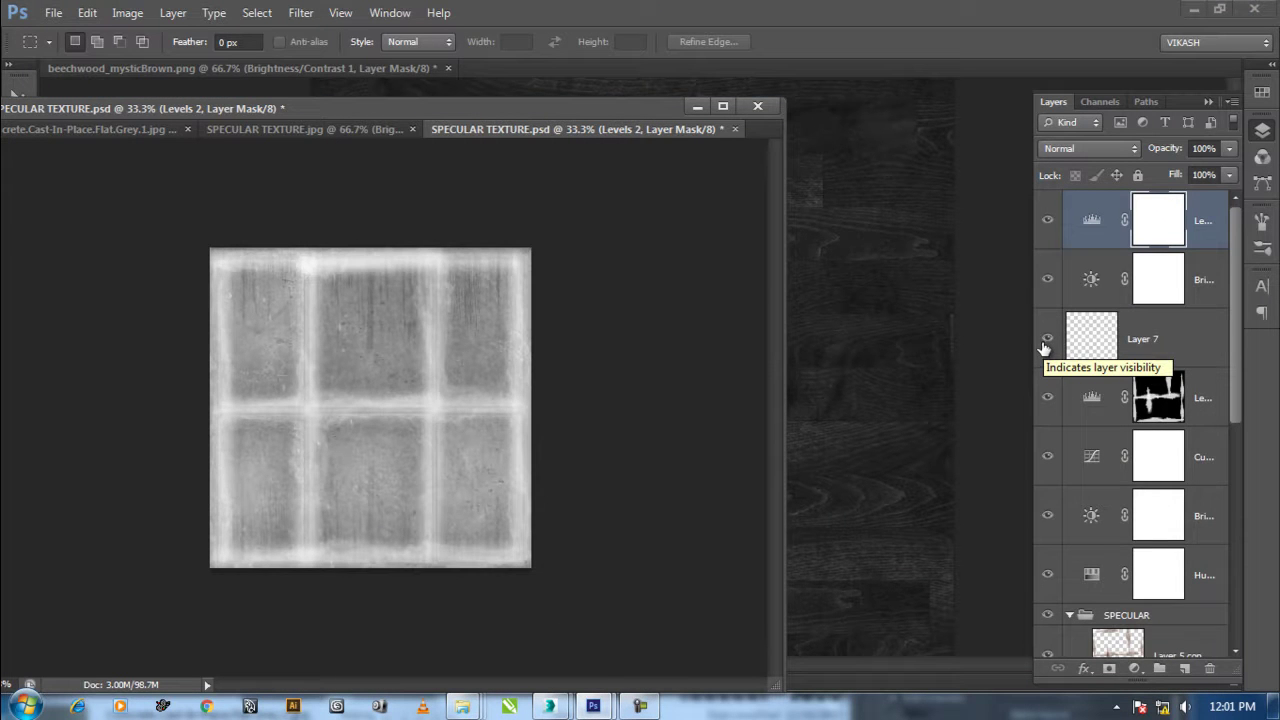
pyautogui.click(1046, 340)
pyautogui.click(1046, 340)
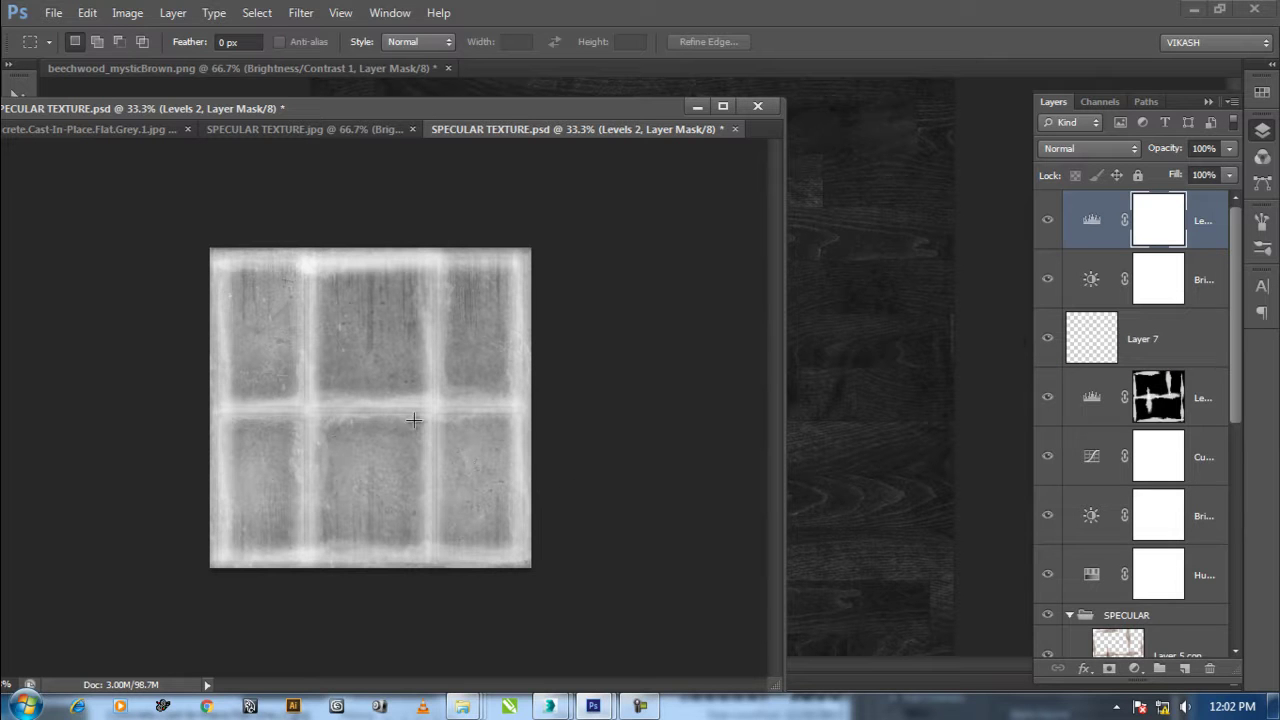
# Resave the texture as JPEG over SPECULAR TEXTURE1.jpg at quality 12.
pyautogui.hotkey('ctrl', 'shift', 's')
pyautogui.click(566, 460)
pyautogui.press('j')
pyautogui.press('Return')
pyautogui.doubleClick(785, 121)
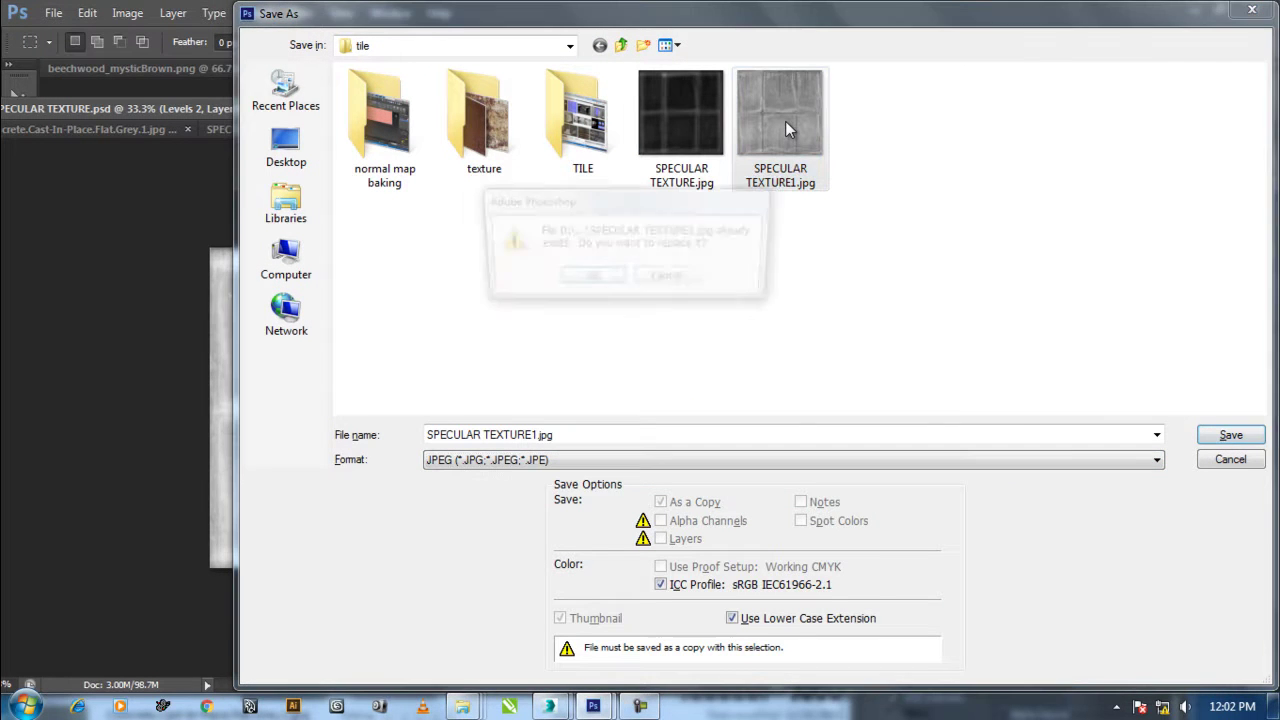
pyautogui.click(590, 277)
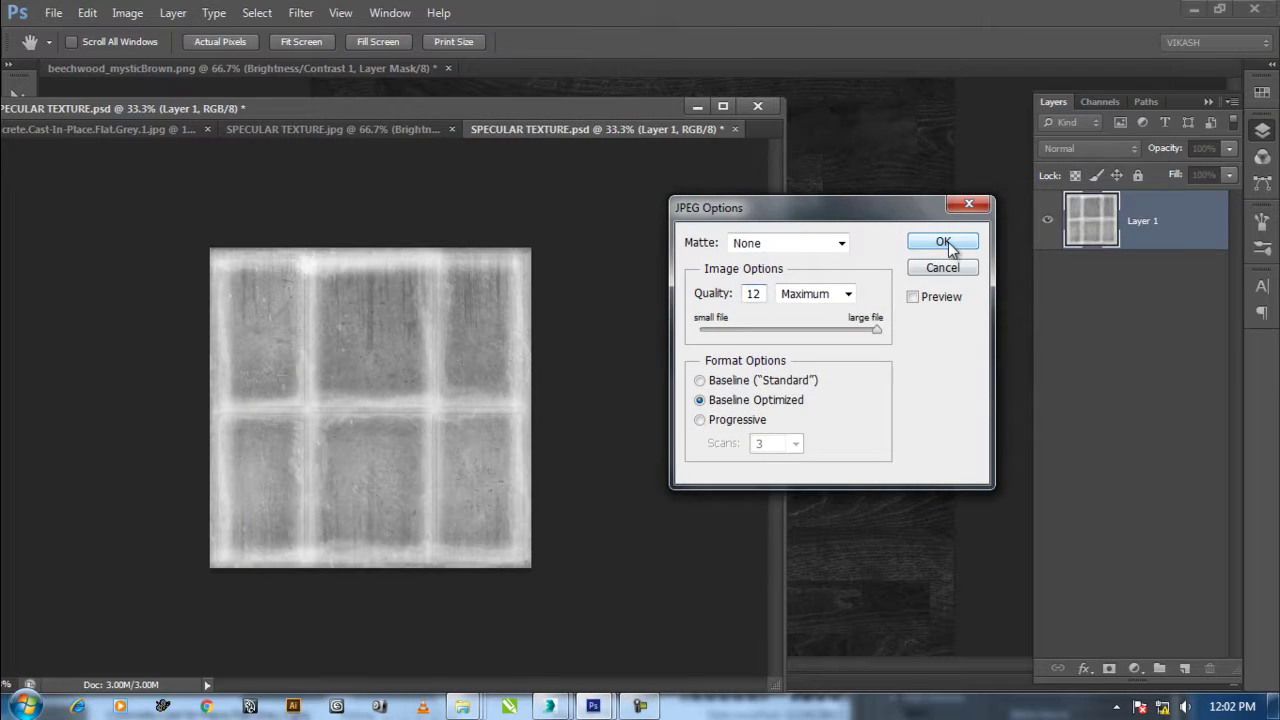
pyautogui.click(944, 244)
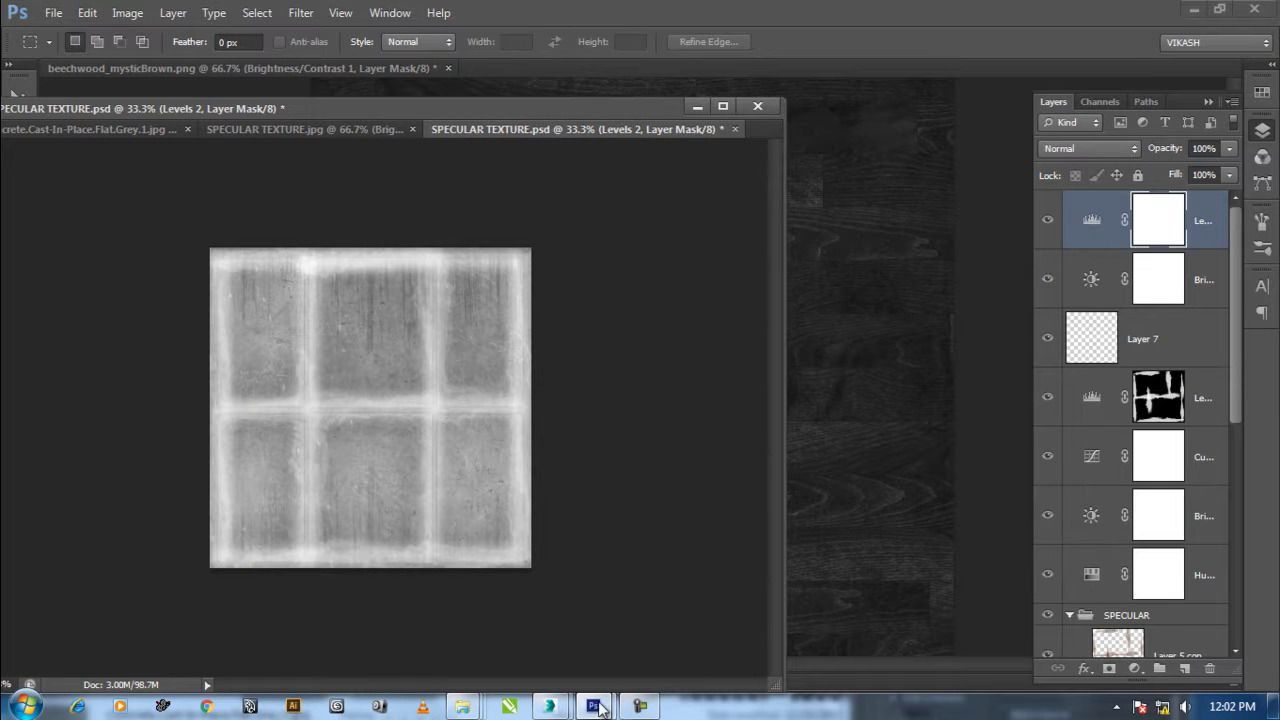
pyautogui.moveTo(549, 707)
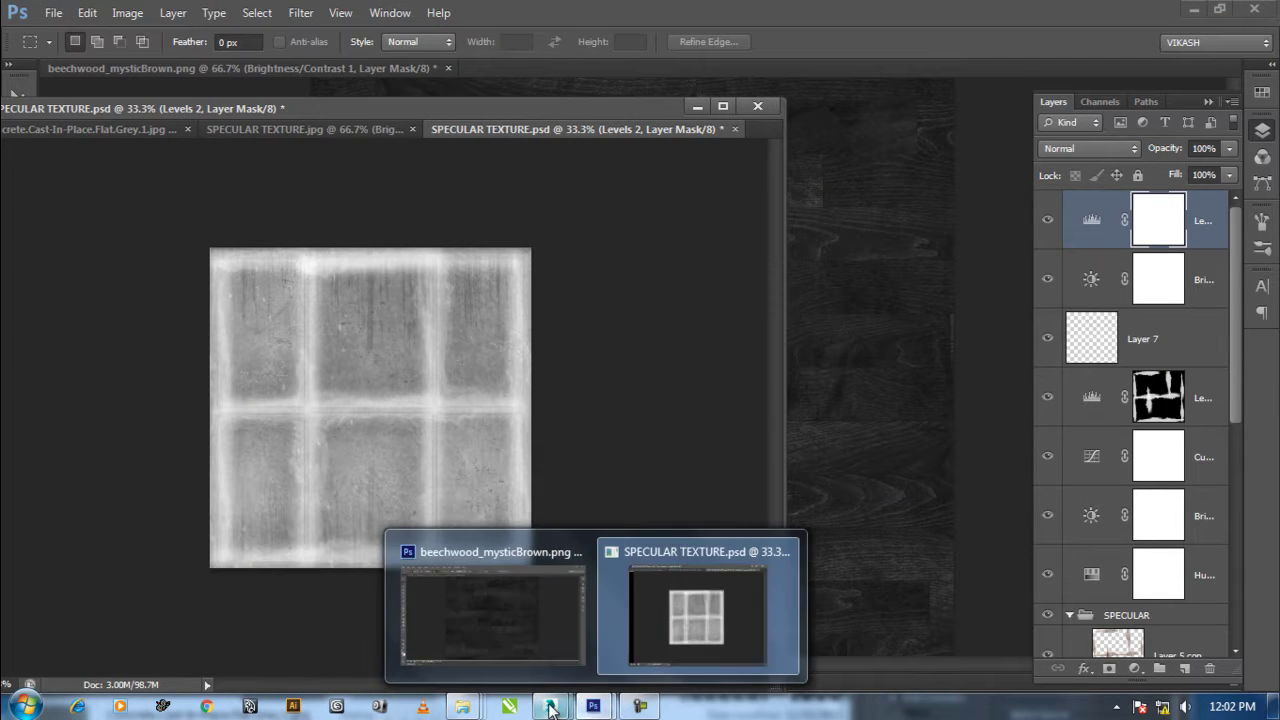
# Return to 3ds Max and preview the specular texture image.
pyautogui.click(659, 616)
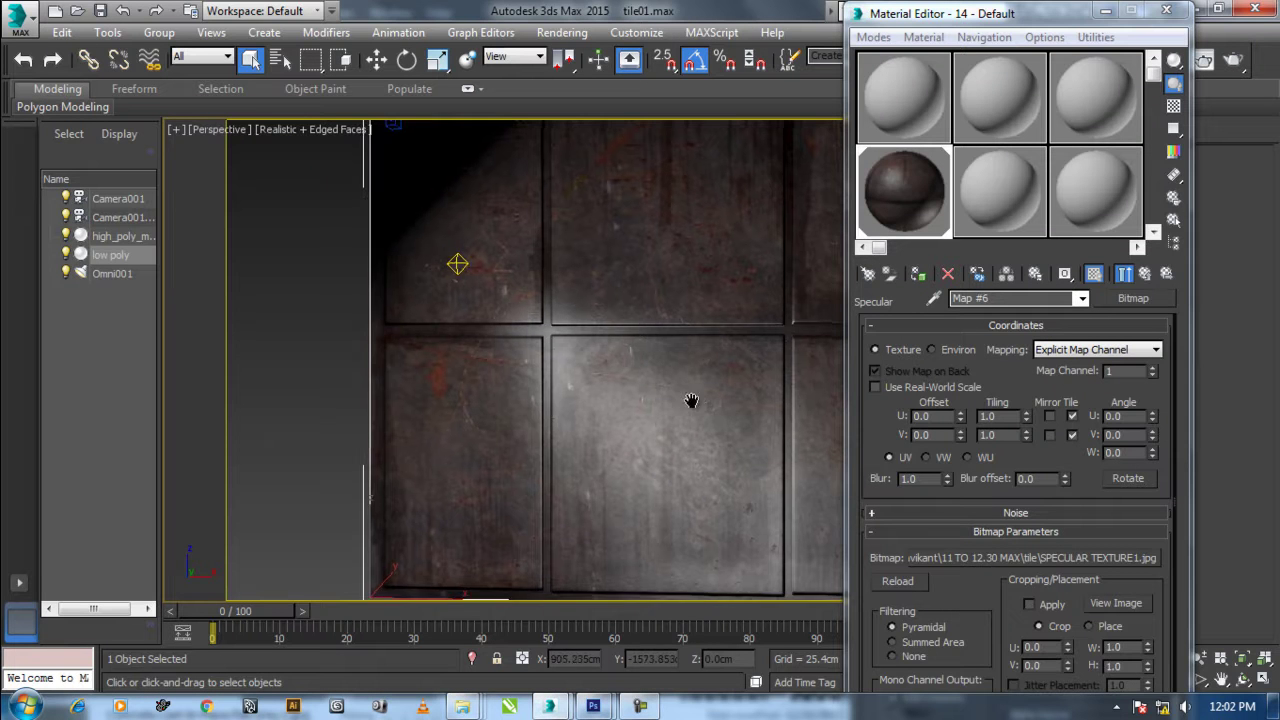
pyautogui.moveTo(689, 400); pyautogui.dragTo(623, 449, button='middle')
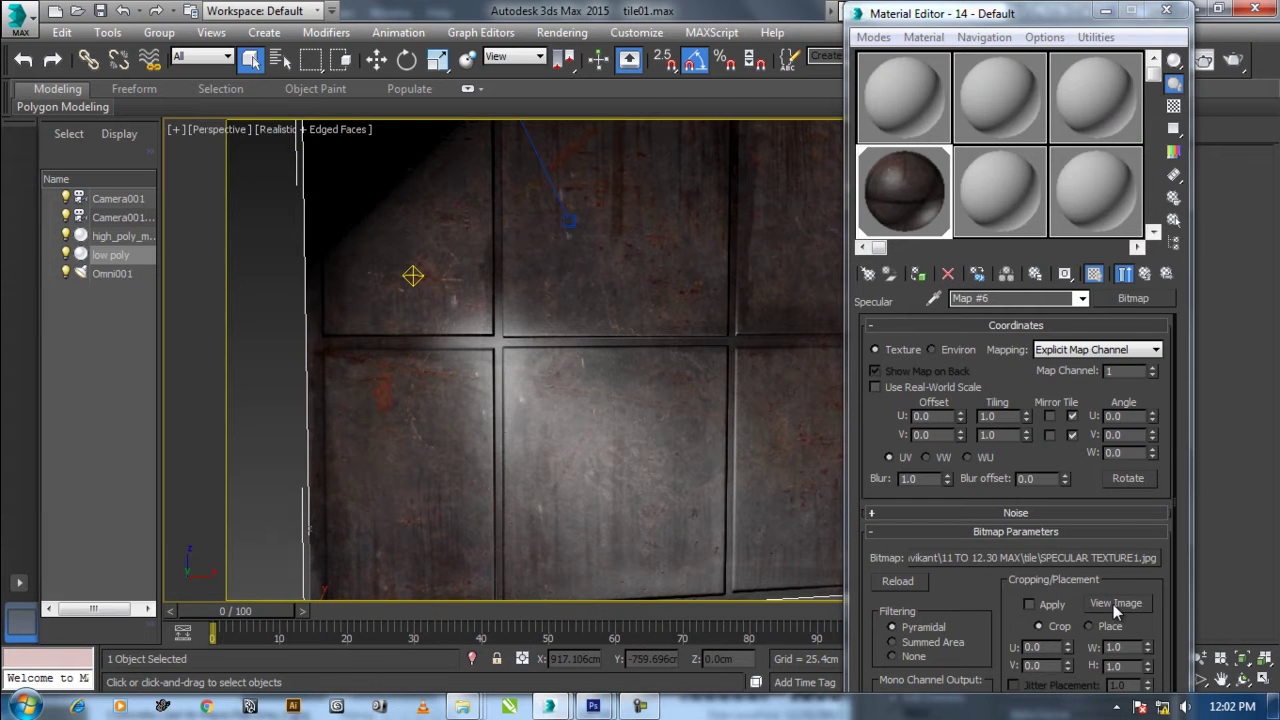
pyautogui.click(1113, 604)
pyautogui.click(659, 189)
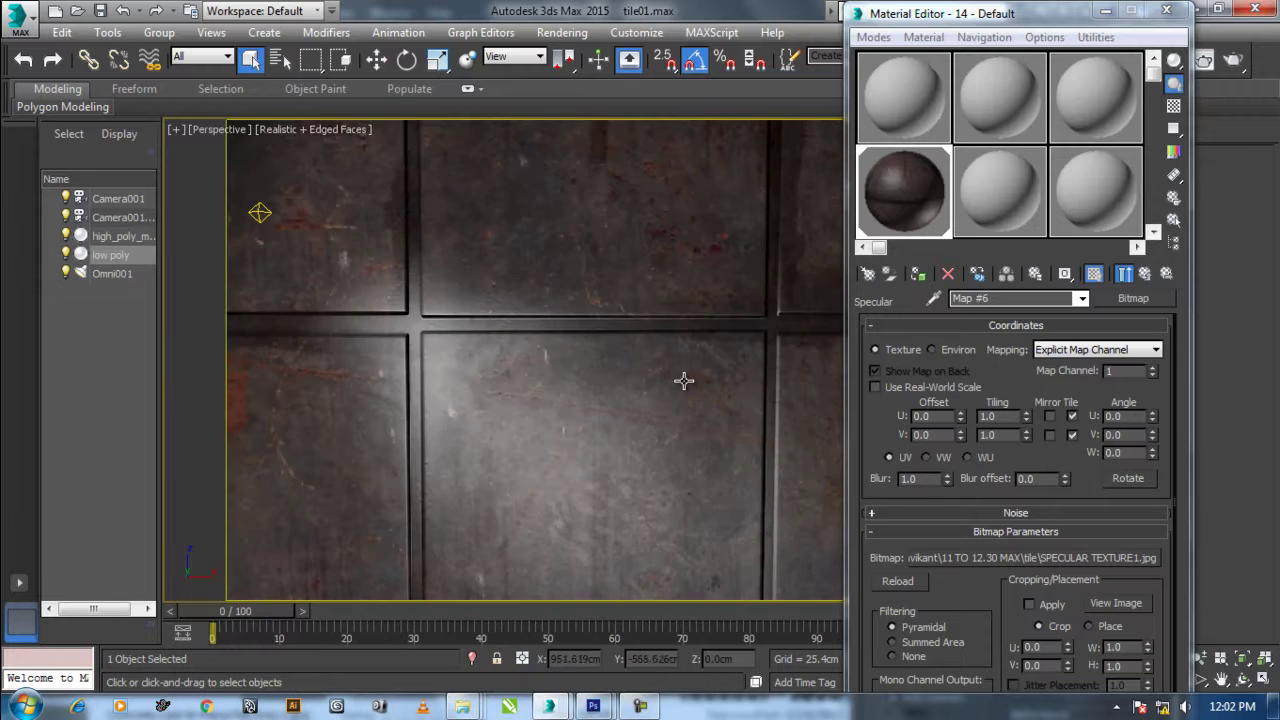
# Zoom in close on the tiled plane's grooves and move the light to frame 41.
pyautogui.press('z')
pyautogui.scroll(1, 611, 443)
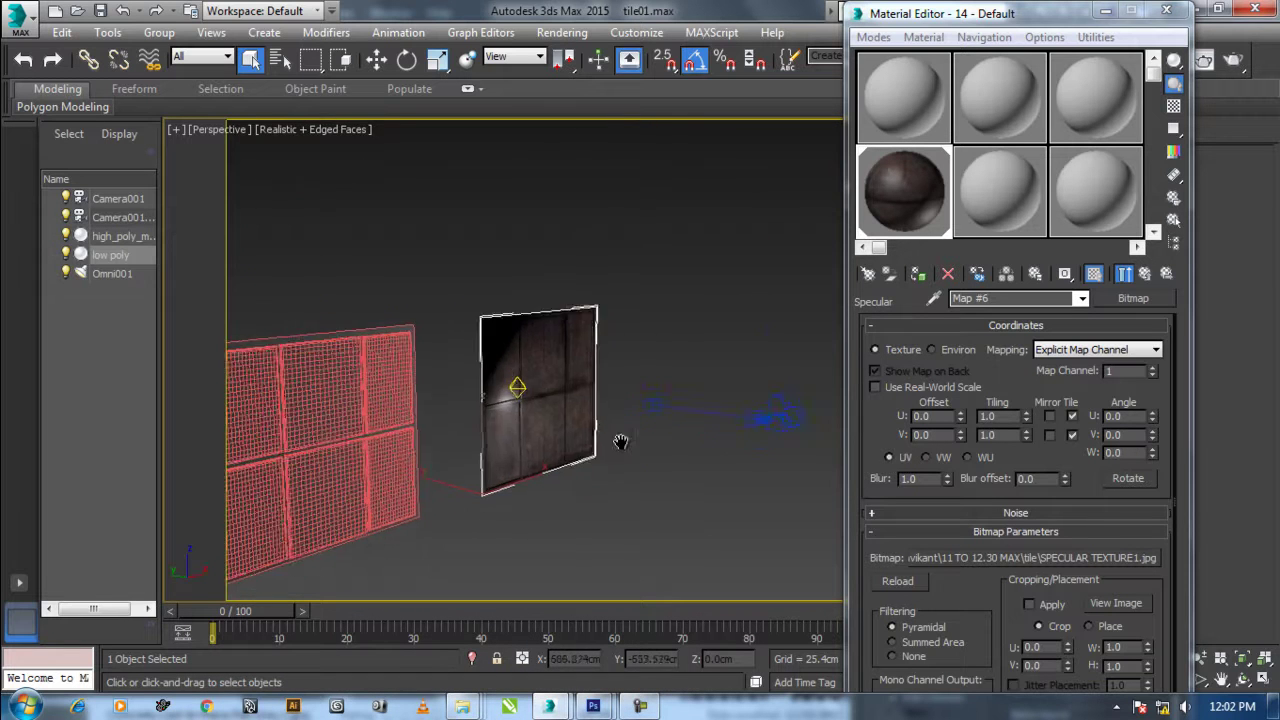
pyautogui.scroll(3, 620, 463)
pyautogui.scroll(2, 625, 468)
pyautogui.moveTo(633, 473)
pyautogui.mouseDown(button='middle')
pyautogui.moveTo(766, 514)
pyautogui.moveTo(834, 572)
pyautogui.mouseUp(button='middle')
pyautogui.scroll(3, 686, 491)
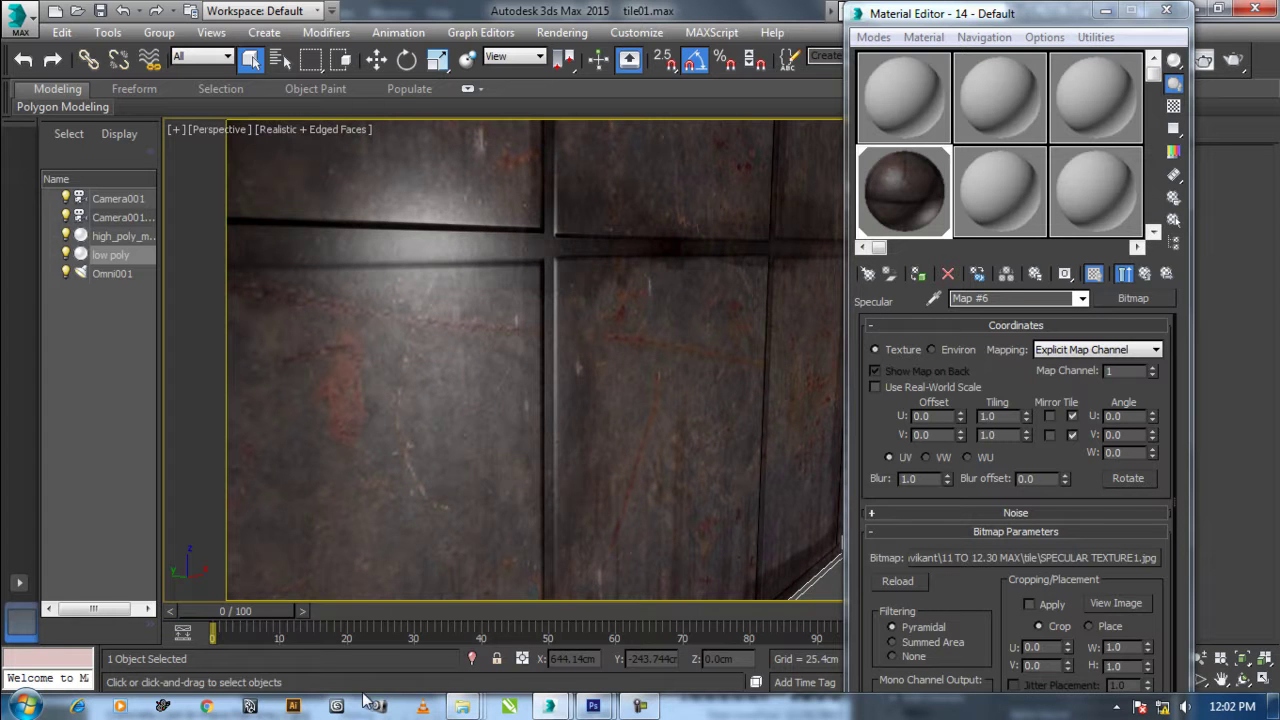
pyautogui.moveTo(251, 611); pyautogui.dragTo(508, 636)
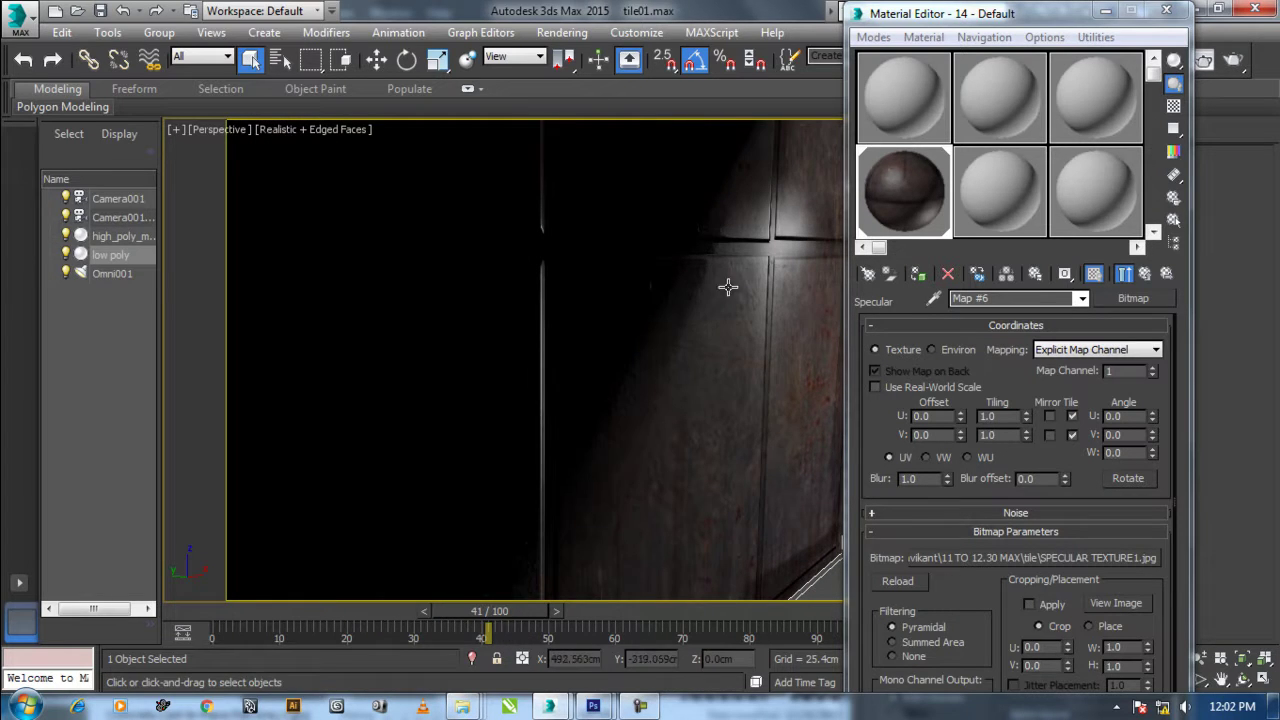
# Show viewport materials as Realistic Materials with Maps.
pyautogui.click(978, 38)
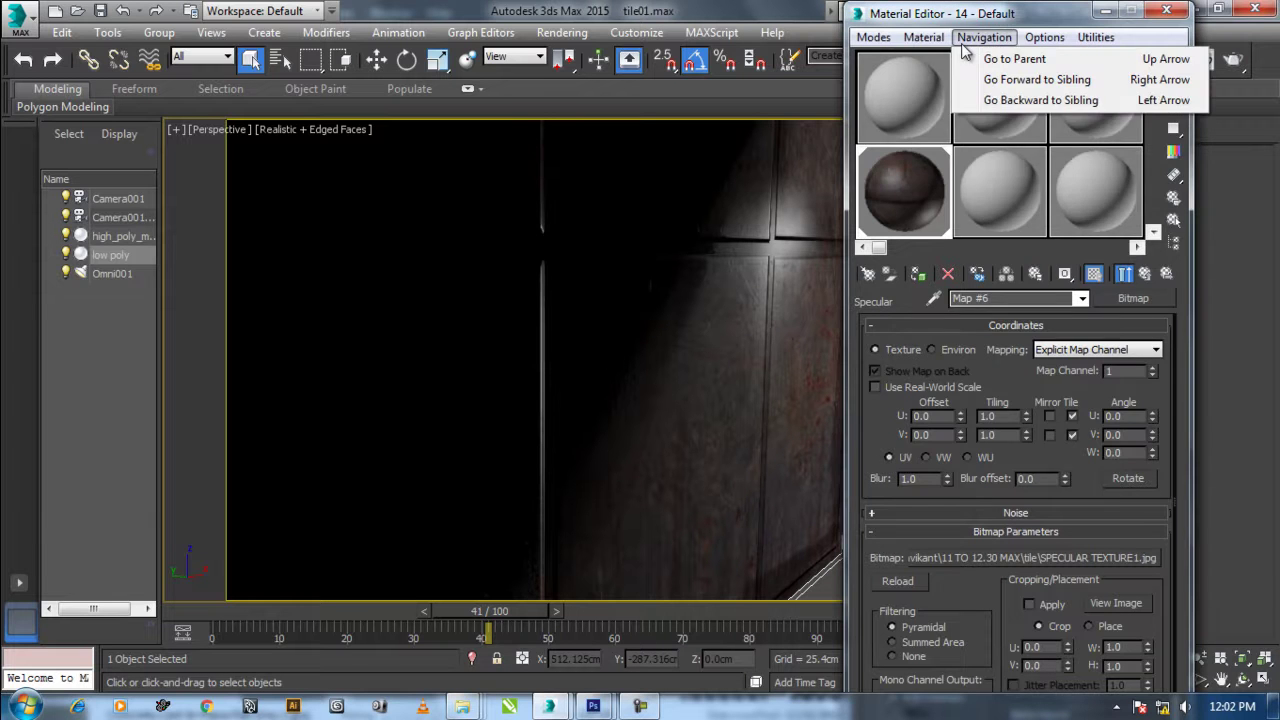
pyautogui.moveTo(1004, 428)
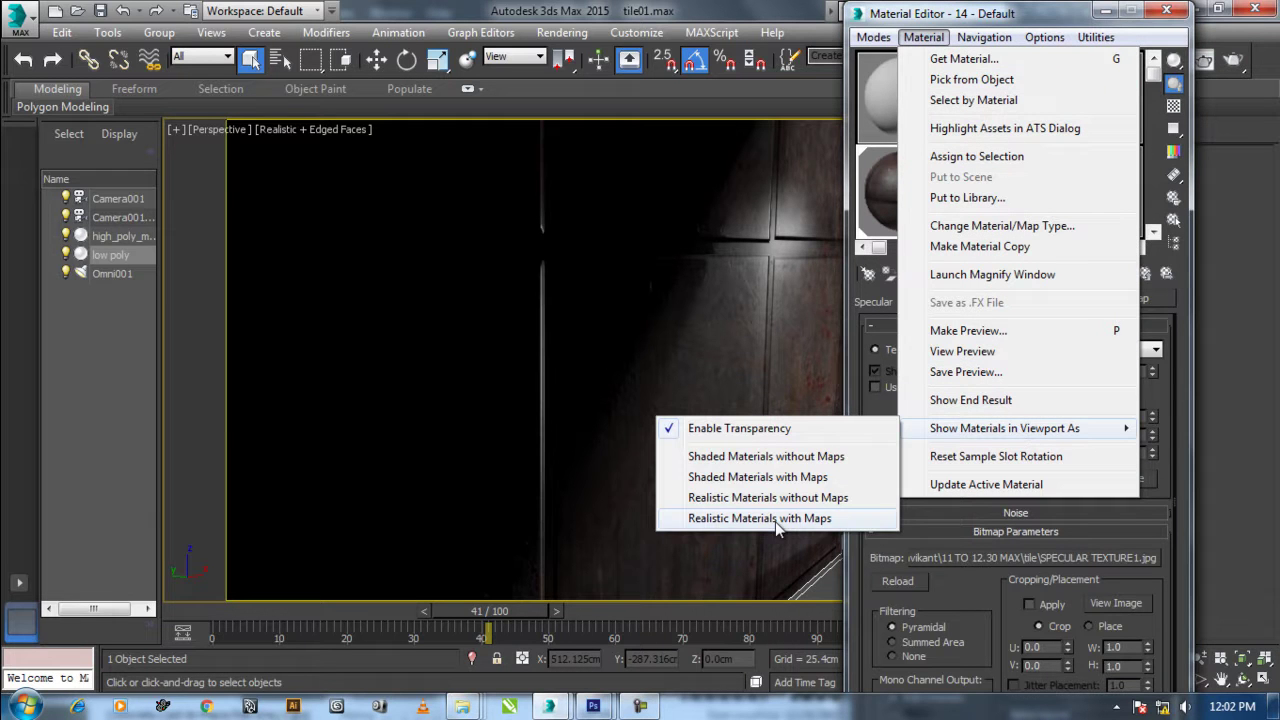
pyautogui.click(775, 518)
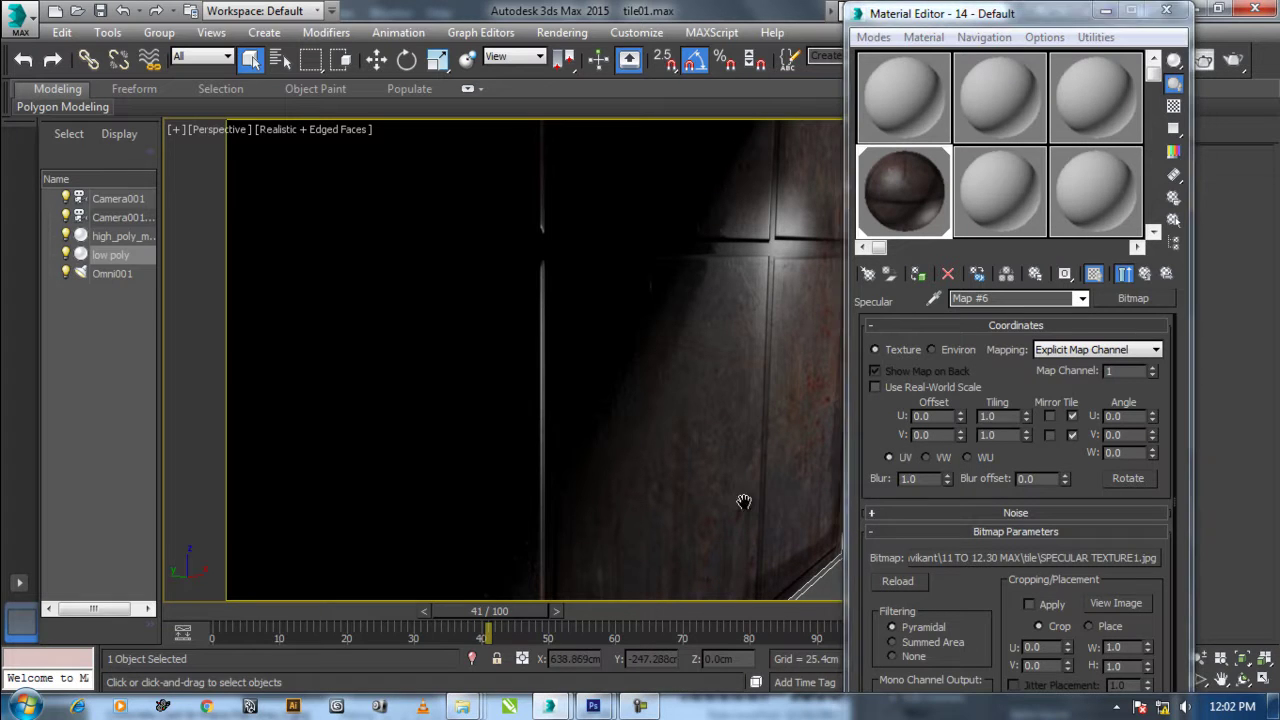
pyautogui.click(923, 37)
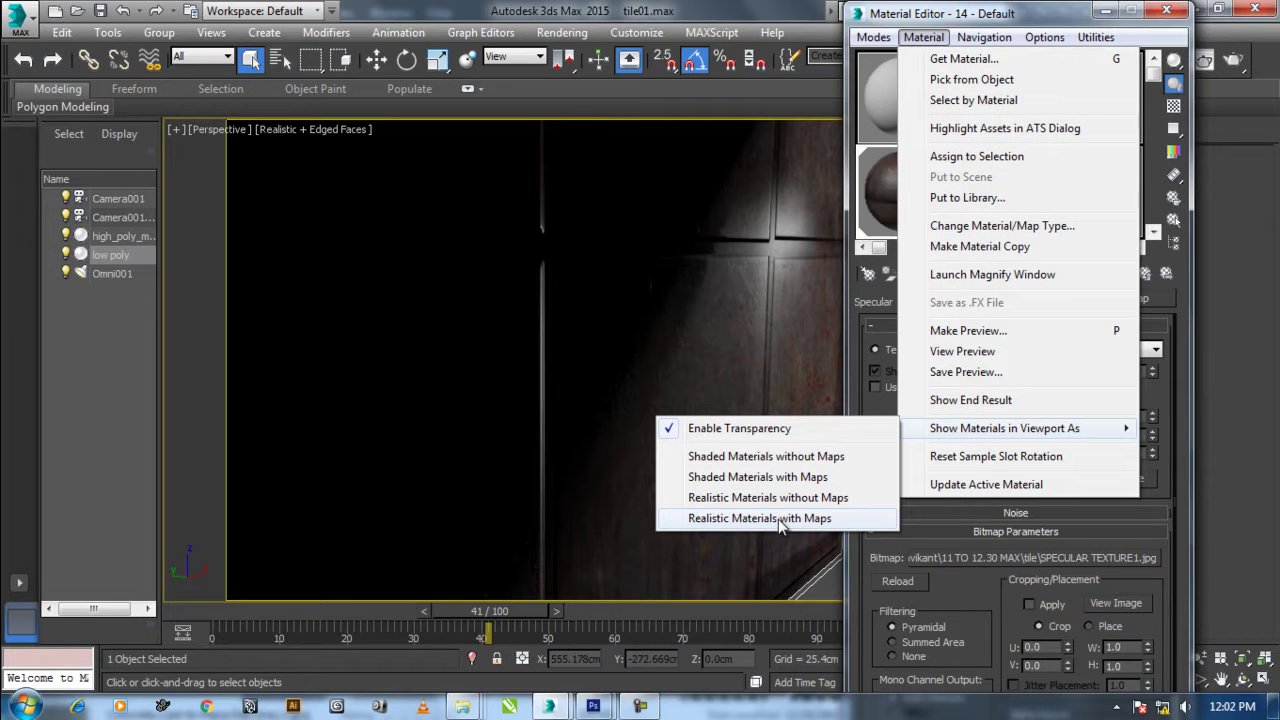
pyautogui.click(781, 518)
# Zoom in on the panel and reset the animation from frame 24 back to frame 0.
pyautogui.scroll(-5, 694, 429)
pyautogui.scroll(5, 657, 431)
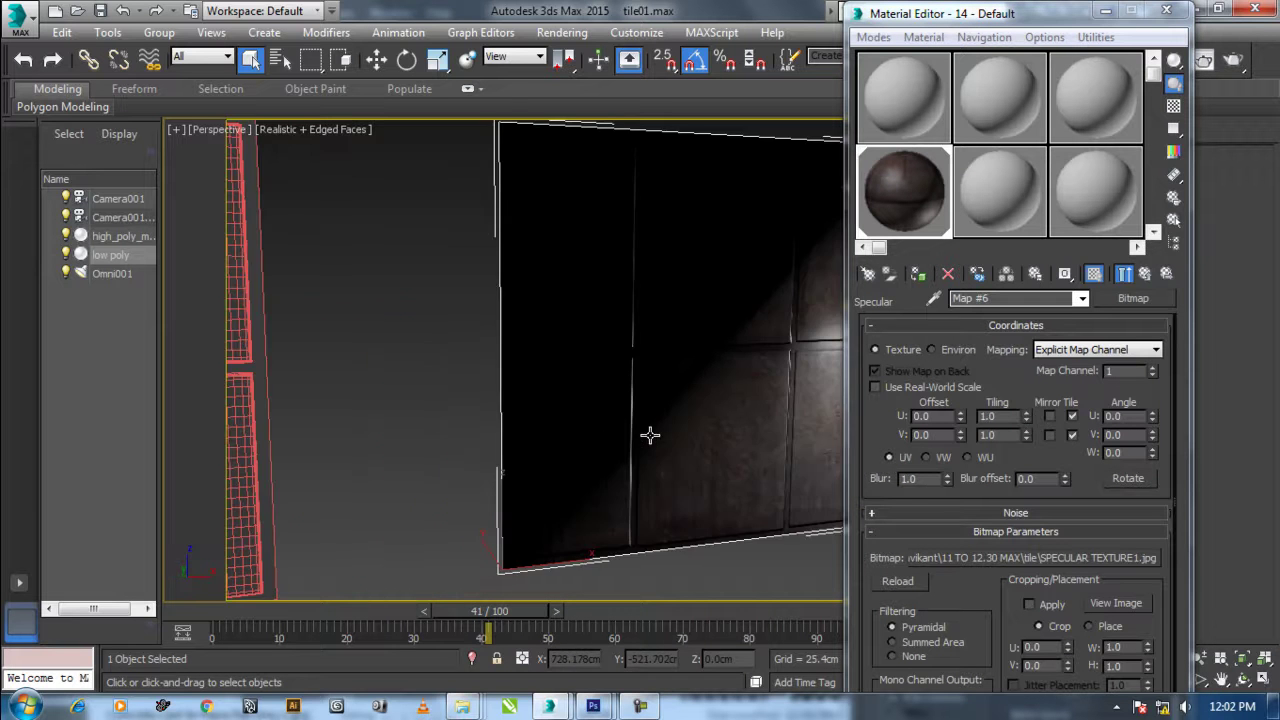
pyautogui.scroll(1, 650, 440)
pyautogui.scroll(1, 645, 440)
pyautogui.scroll(1, 660, 470)
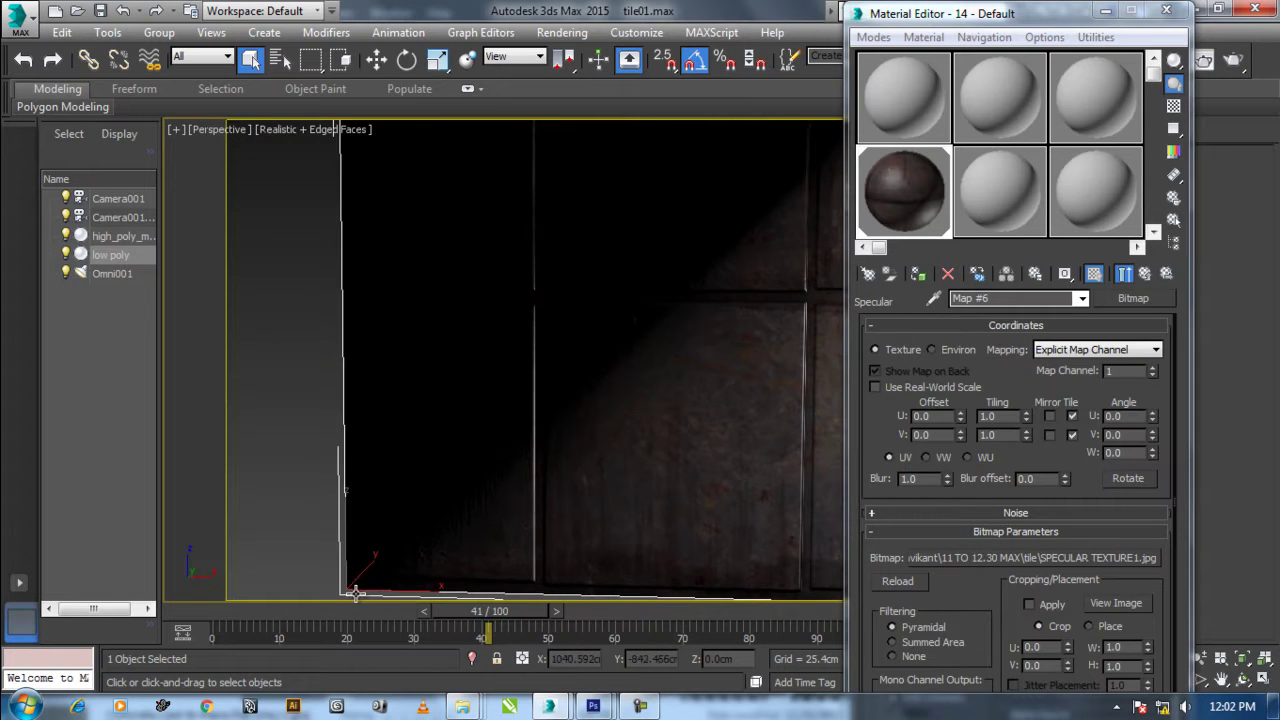
pyautogui.moveTo(500, 624)
pyautogui.mouseDown()
pyautogui.moveTo(403, 627)
pyautogui.moveTo(508, 623)
pyautogui.mouseUp()
pyautogui.press('Home')
pyautogui.press('q')
pyautogui.moveTo(480, 380)
pyautogui.keyDown('alt'); pyautogui.mouseDown(button='middle')
pyautogui.moveTo(521, 358)
pyautogui.moveTo(526, 403)
pyautogui.moveTo(555, 425)
pyautogui.mouseUp(button='middle'); pyautogui.keyUp('alt')
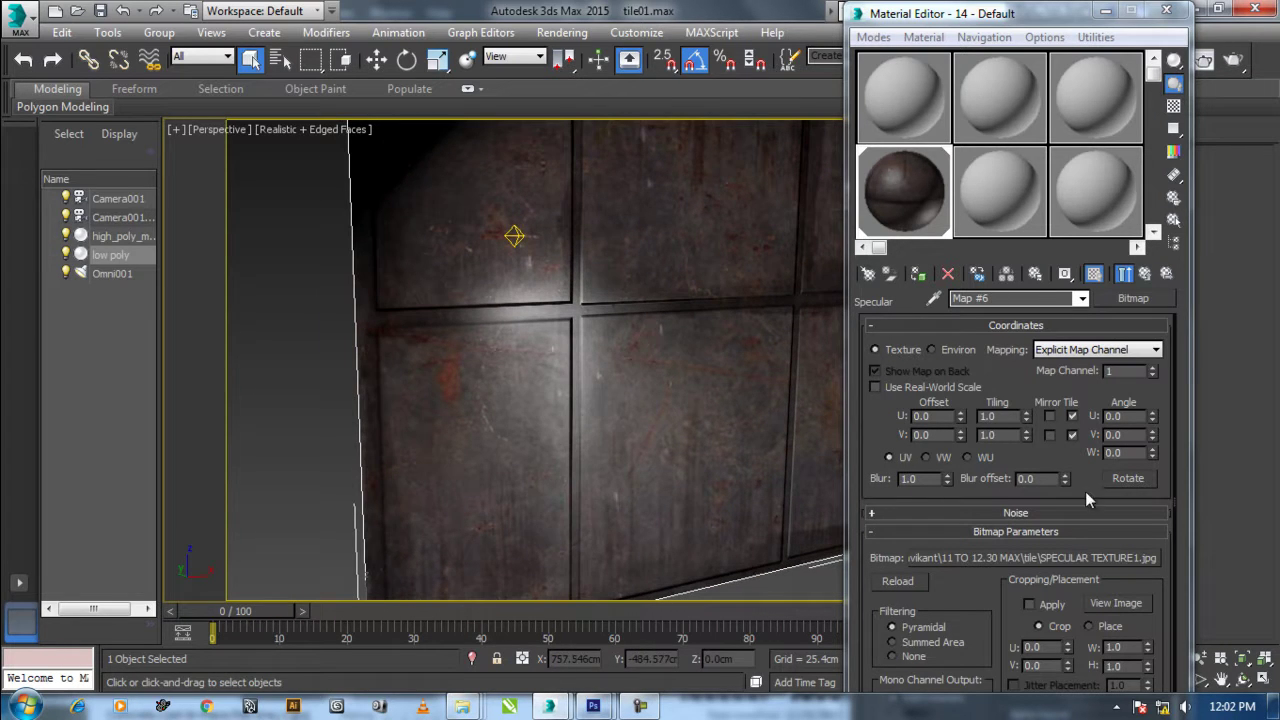
# Swap the specular bitmap to SPECULAR TEXTURE.jpg from the tile folder.
pyautogui.click(1084, 557)
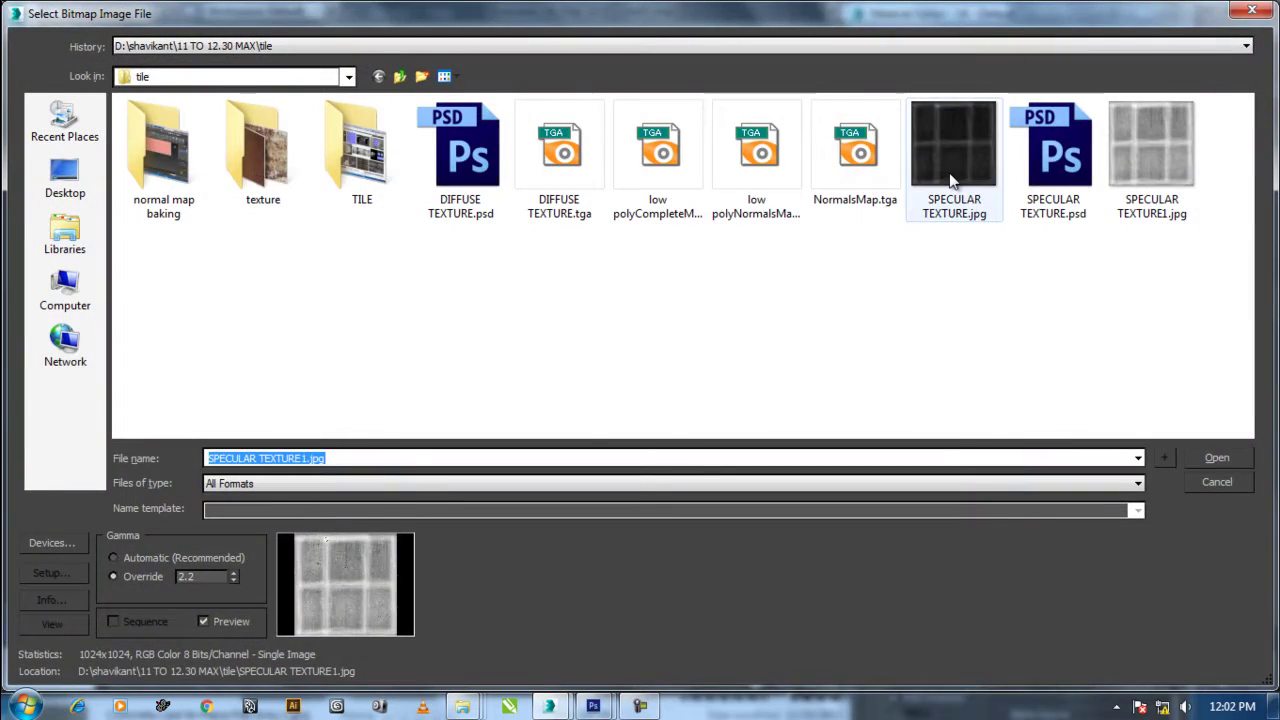
pyautogui.click(950, 165)
pyautogui.doubleClick(950, 168)
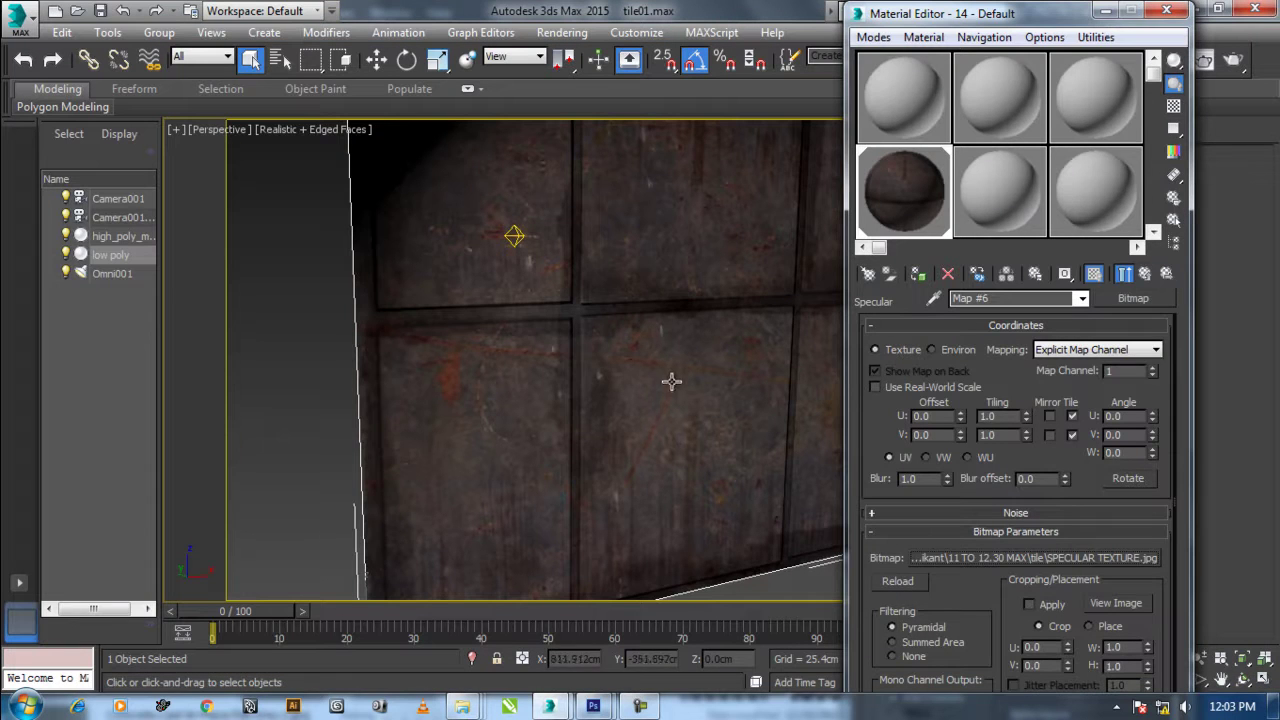
# Scrub the animation to frame 20 and orbit out to show the wall's slanted bottom edge.
pyautogui.moveTo(237, 622)
pyautogui.mouseDown()
pyautogui.moveTo(422, 625)
pyautogui.moveTo(346, 625)
pyautogui.mouseUp()
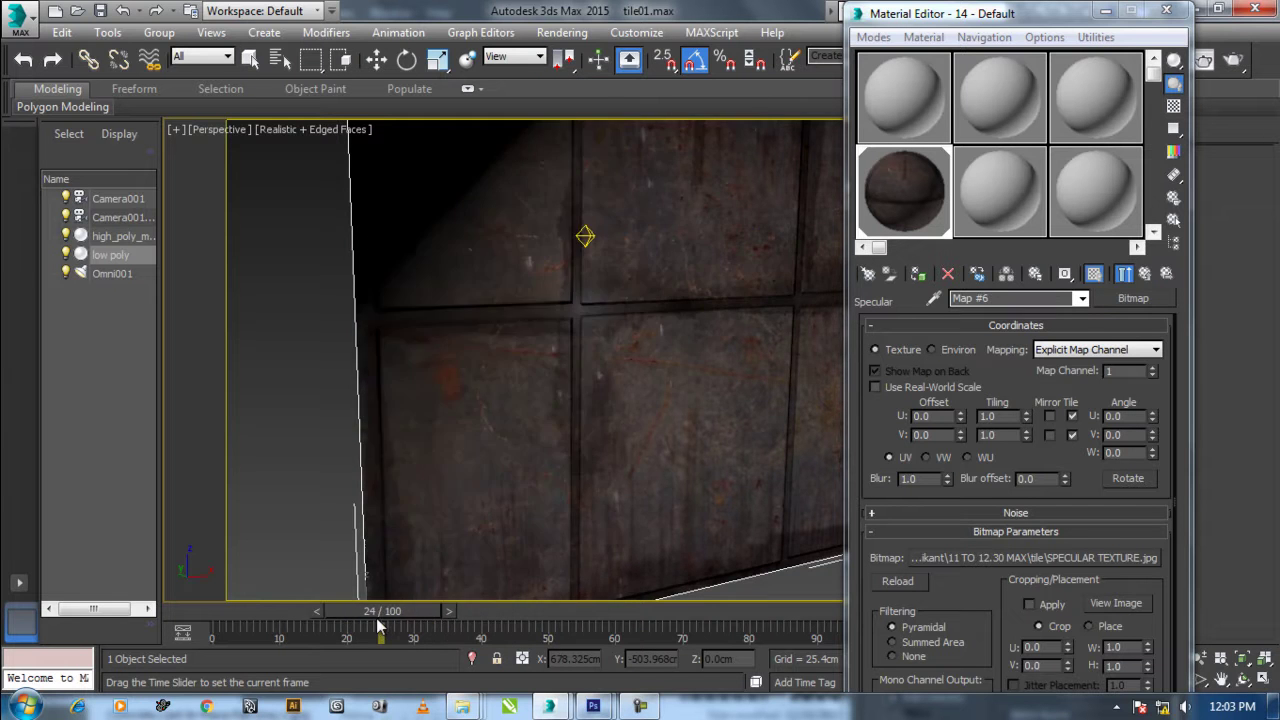
pyautogui.press('q')
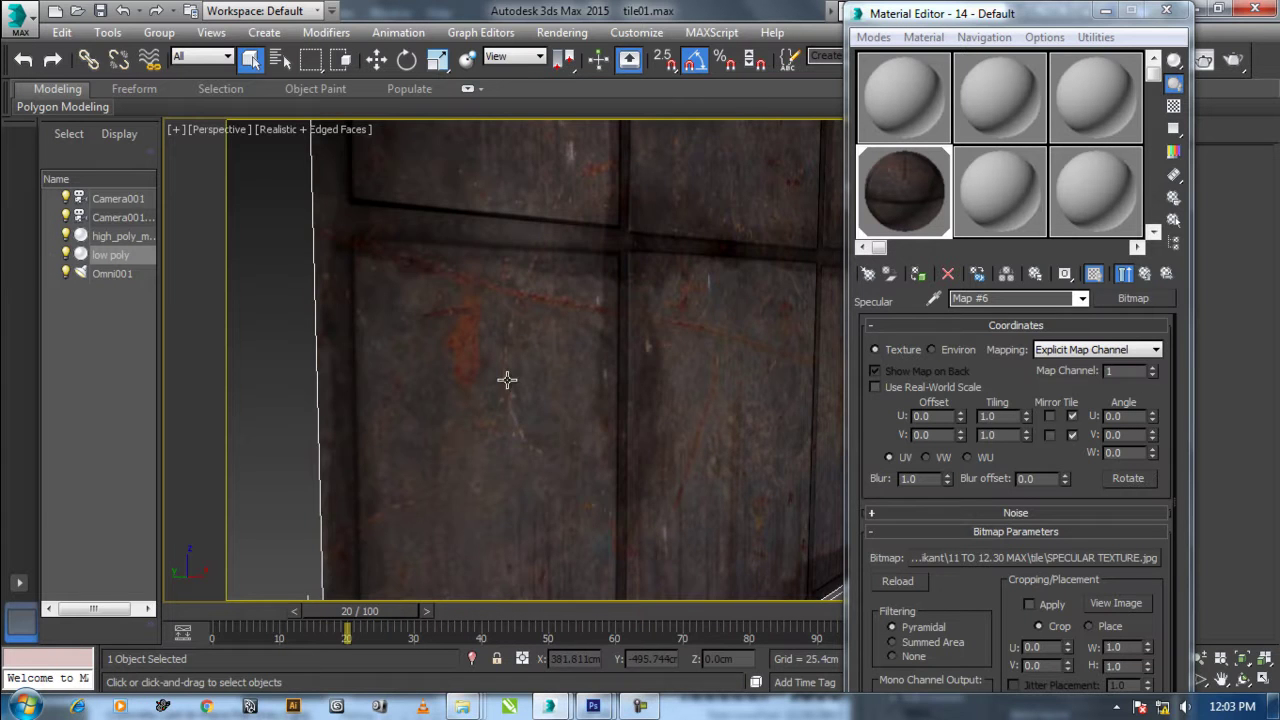
pyautogui.keyDown('alt'); pyautogui.moveTo(575, 408); pyautogui.dragTo(680, 529, button='middle'); pyautogui.keyUp('alt')
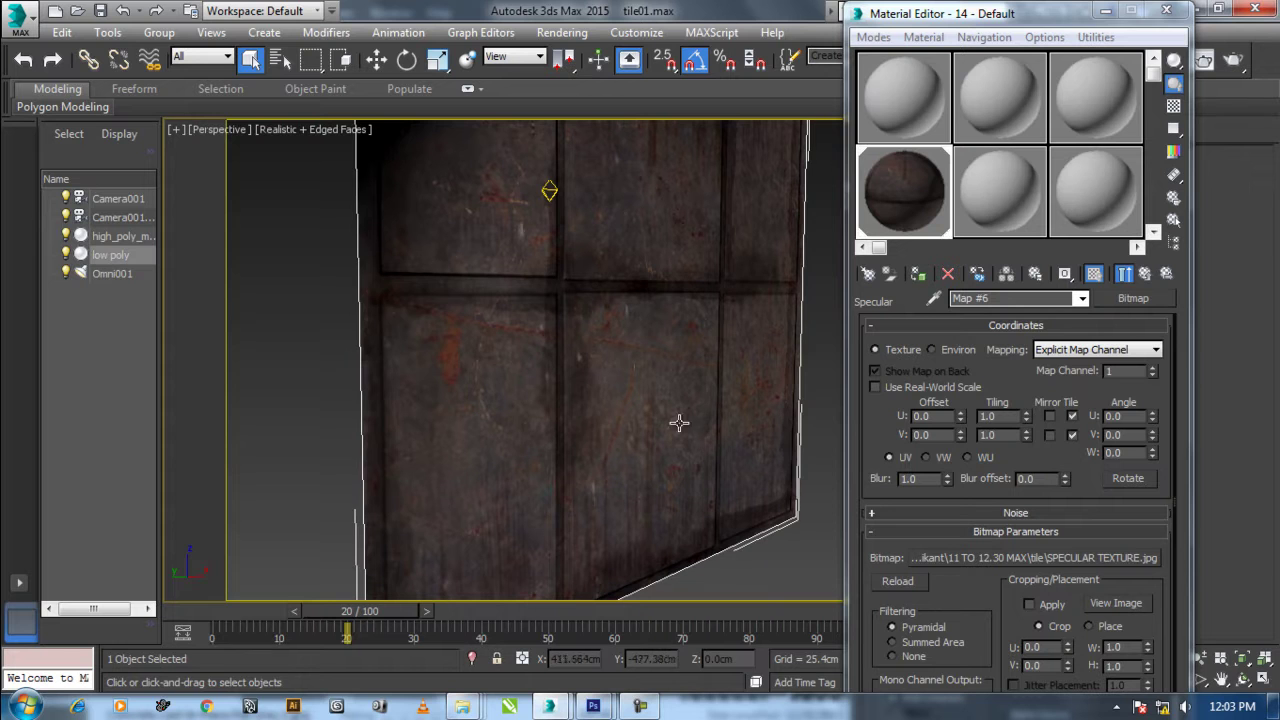
pyautogui.click(920, 38)
pyautogui.moveTo(1004, 428)
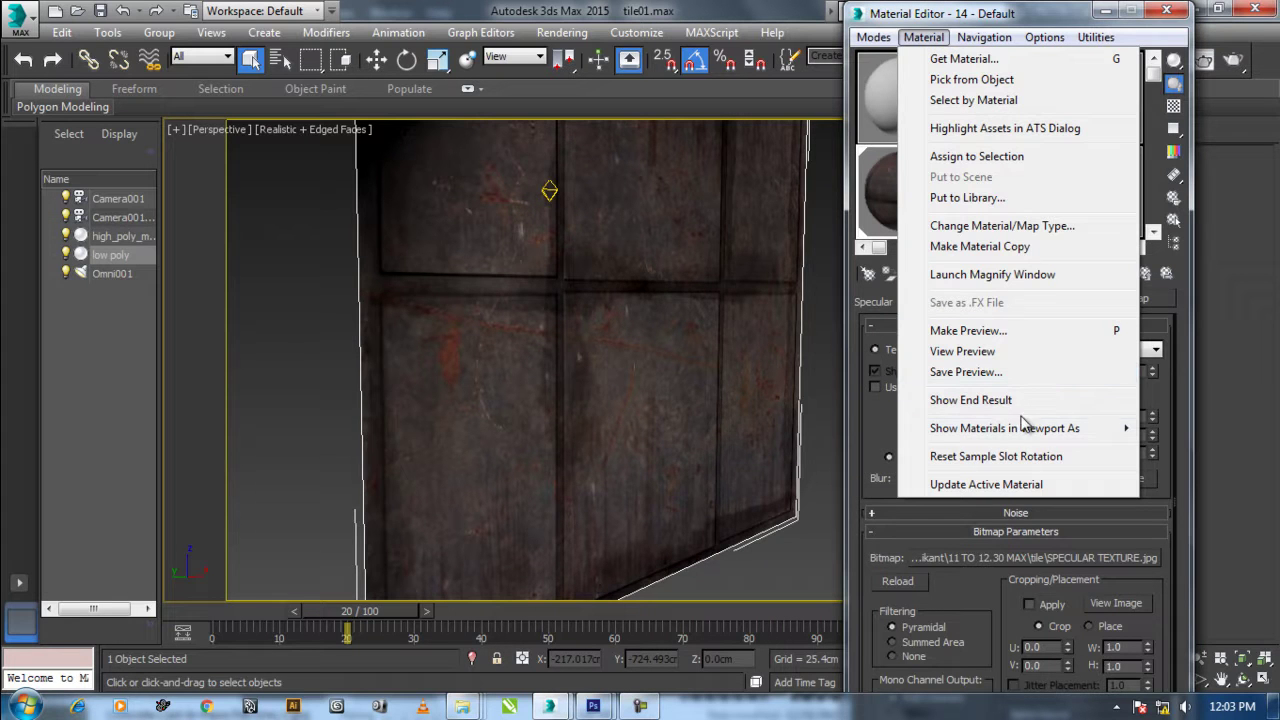
pyautogui.click(793, 498)
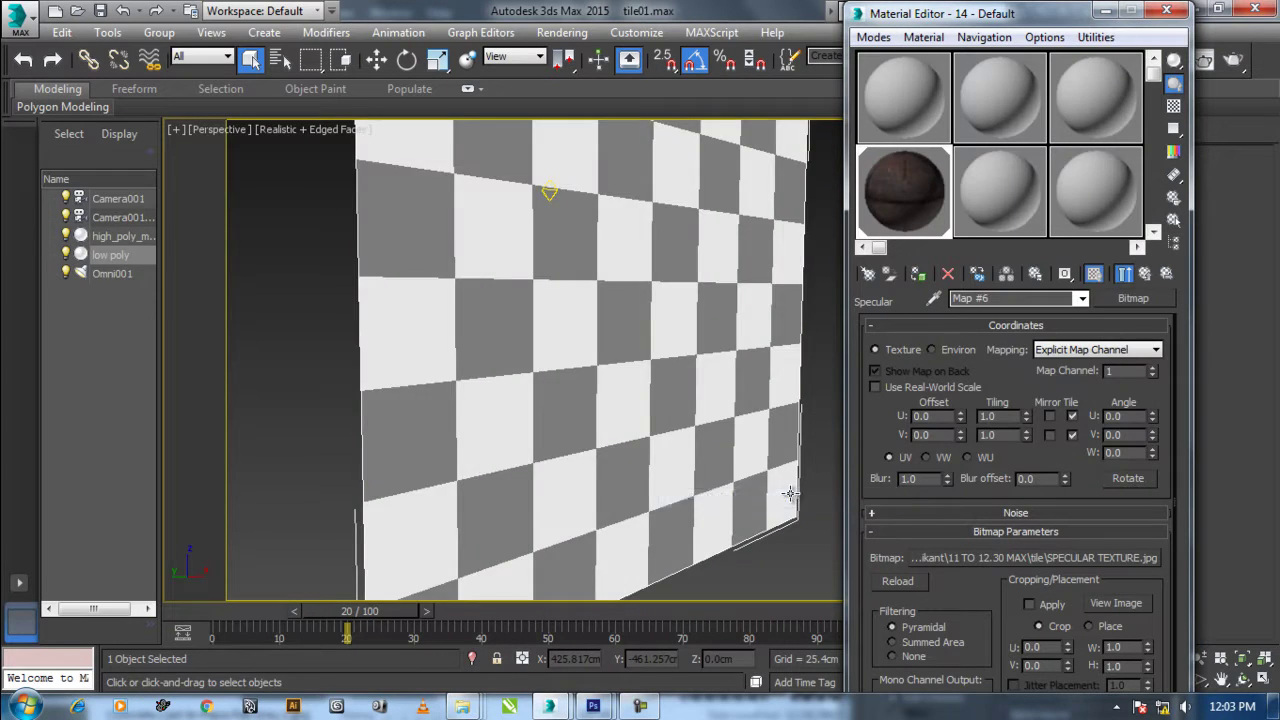
pyautogui.click(910, 37)
pyautogui.moveTo(1004, 428)
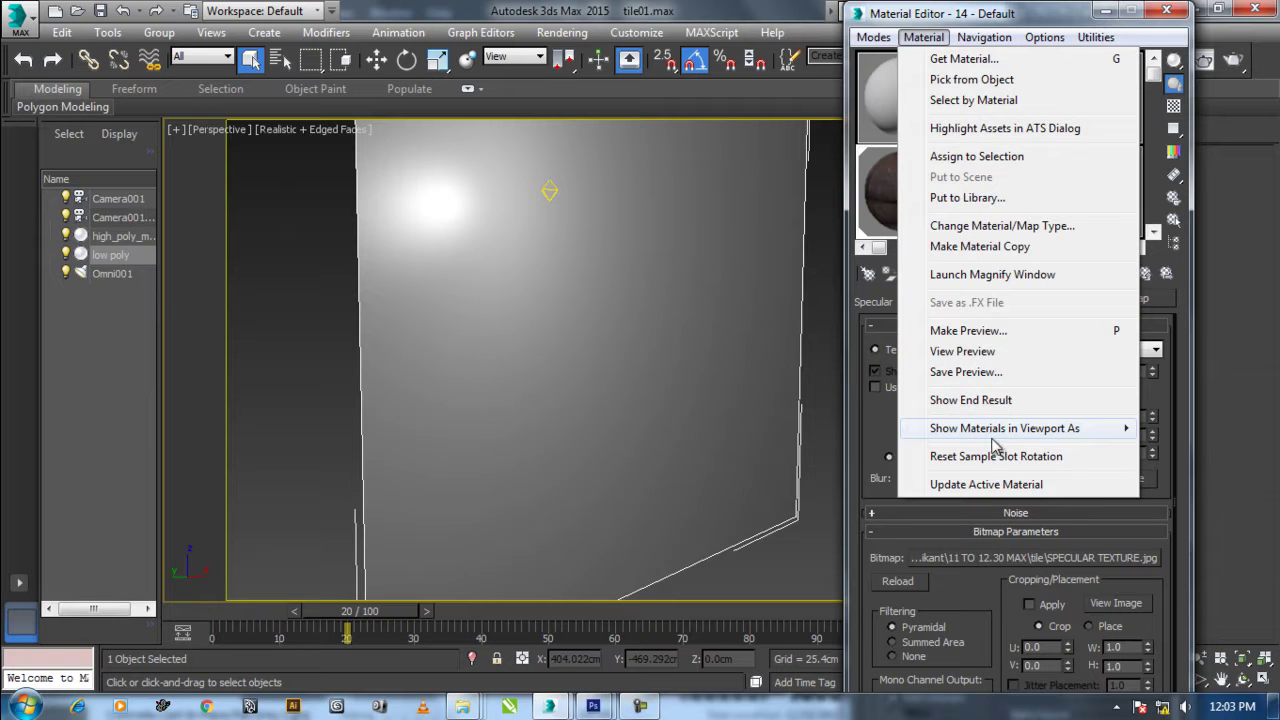
pyautogui.click(795, 528)
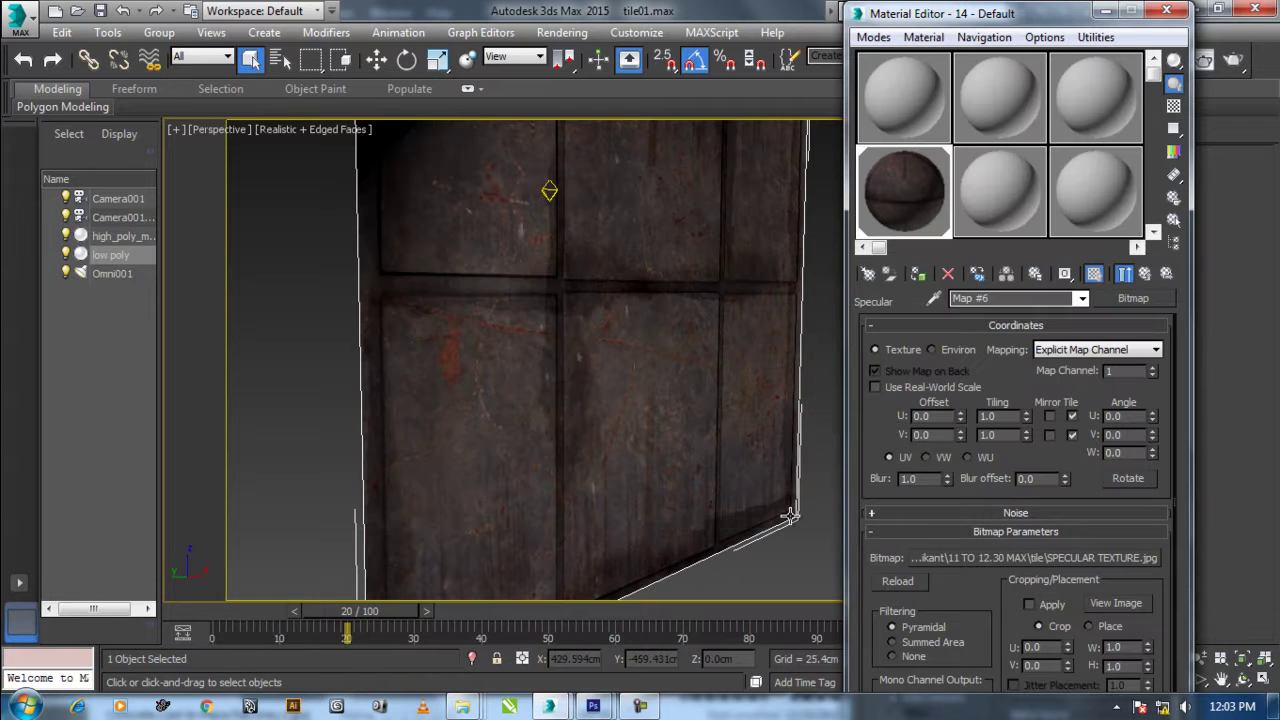
pyautogui.keyDown('alt'); pyautogui.moveTo(762, 476); pyautogui.dragTo(436, 569, button='middle'); pyautogui.keyUp('alt')
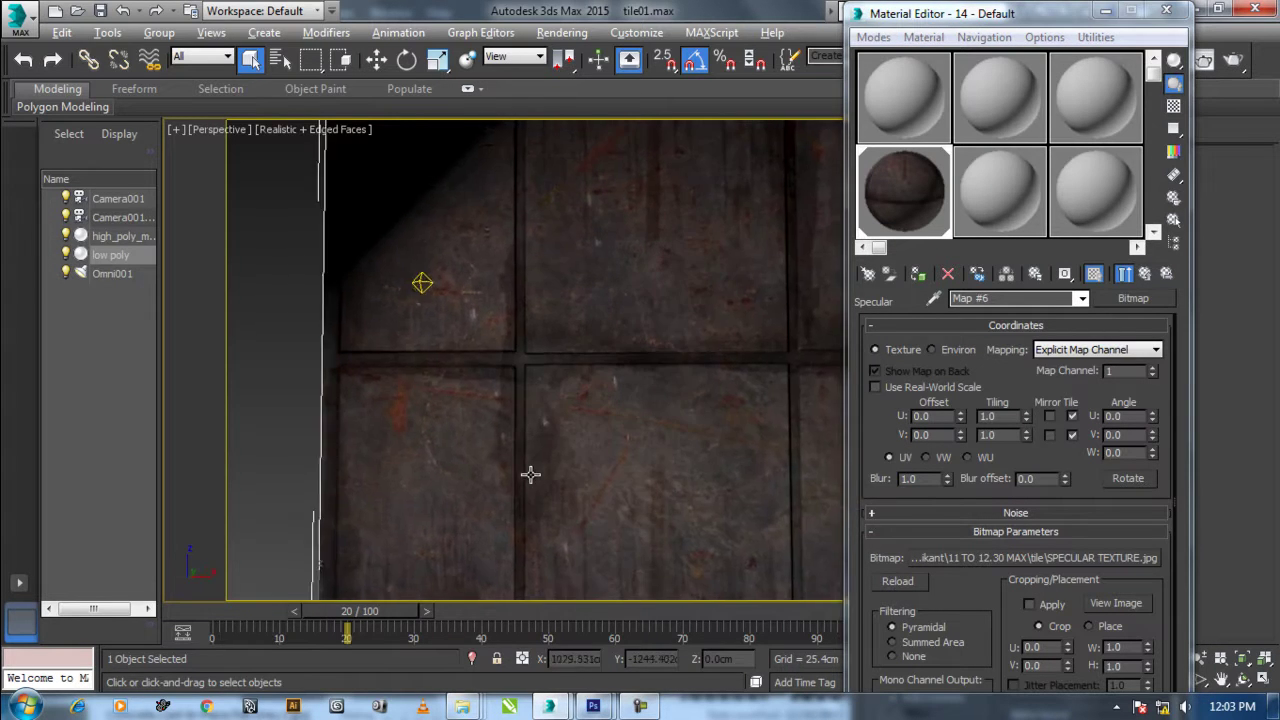
pyautogui.moveTo(340, 618); pyautogui.dragTo(452, 612)
pyautogui.keyDown('alt'); pyautogui.moveTo(569, 443); pyautogui.dragTo(689, 446, button='middle'); pyautogui.keyUp('alt')
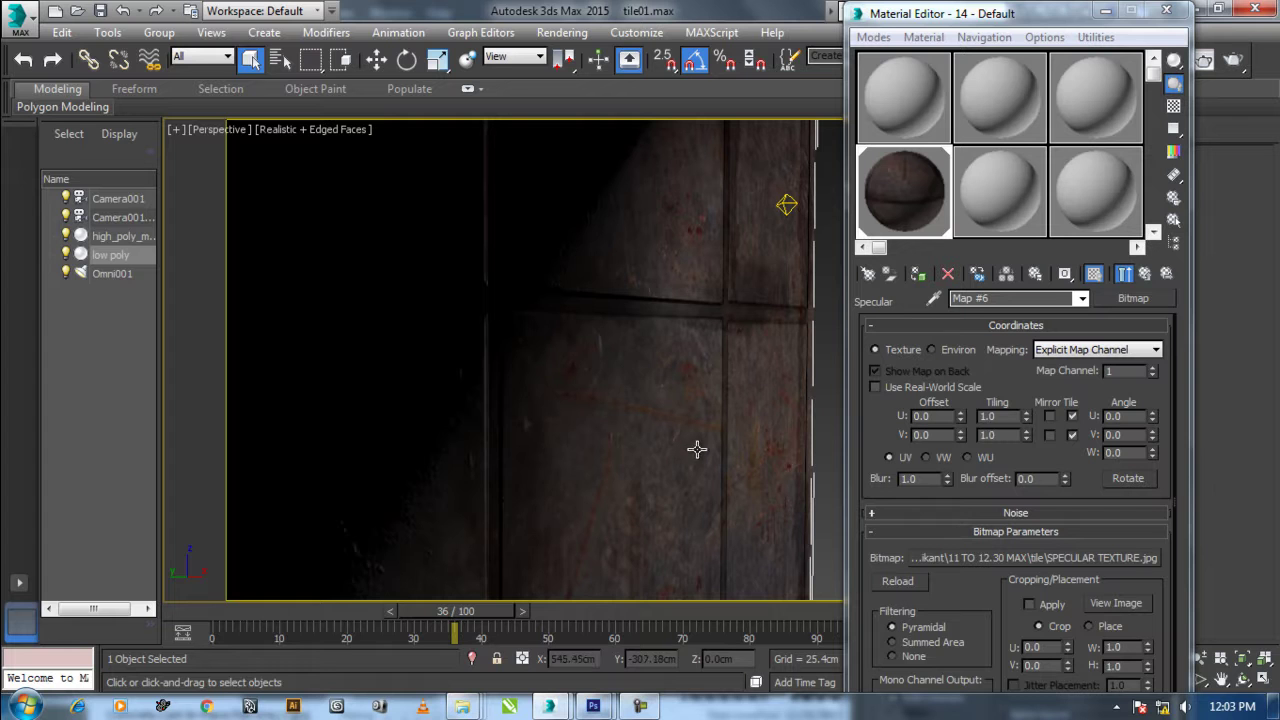
# Preview the specular image and switch the specular bitmap back to SPECULAR TEXTURE1.jpg.
pyautogui.click(1115, 603)
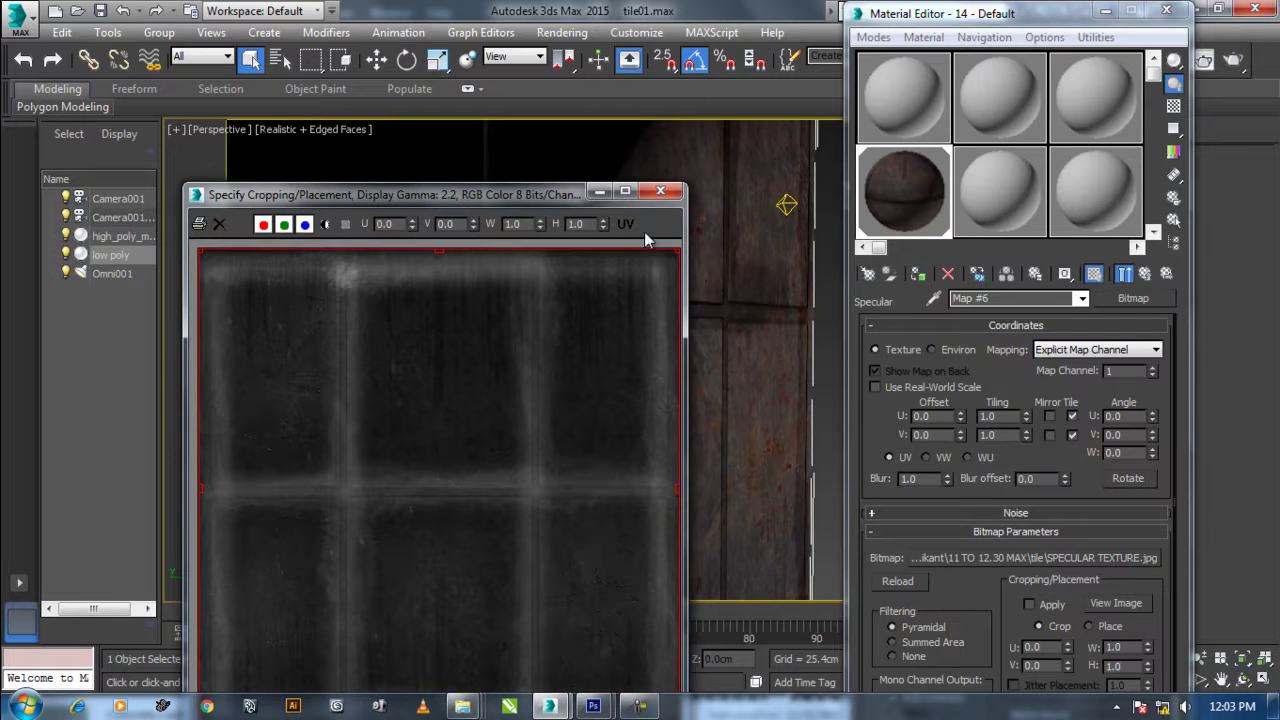
pyautogui.click(660, 190)
pyautogui.click(1045, 560)
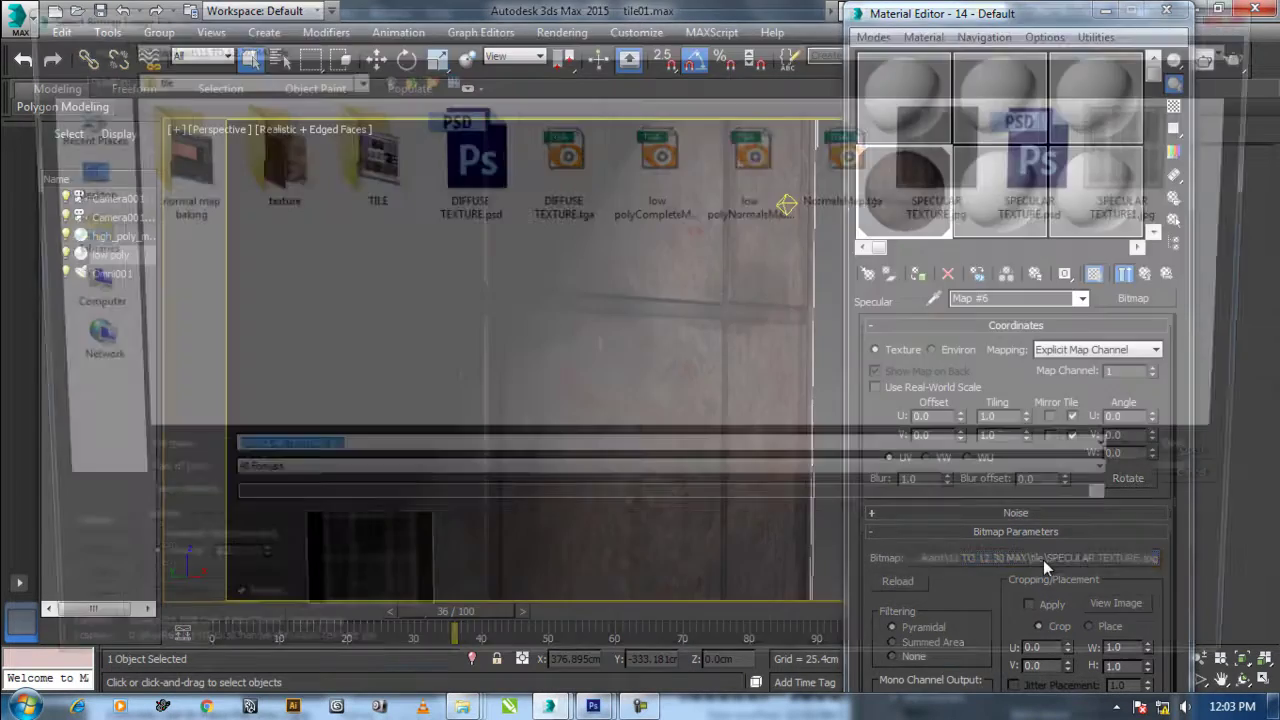
pyautogui.click(1144, 146)
pyautogui.doubleClick(1144, 146)
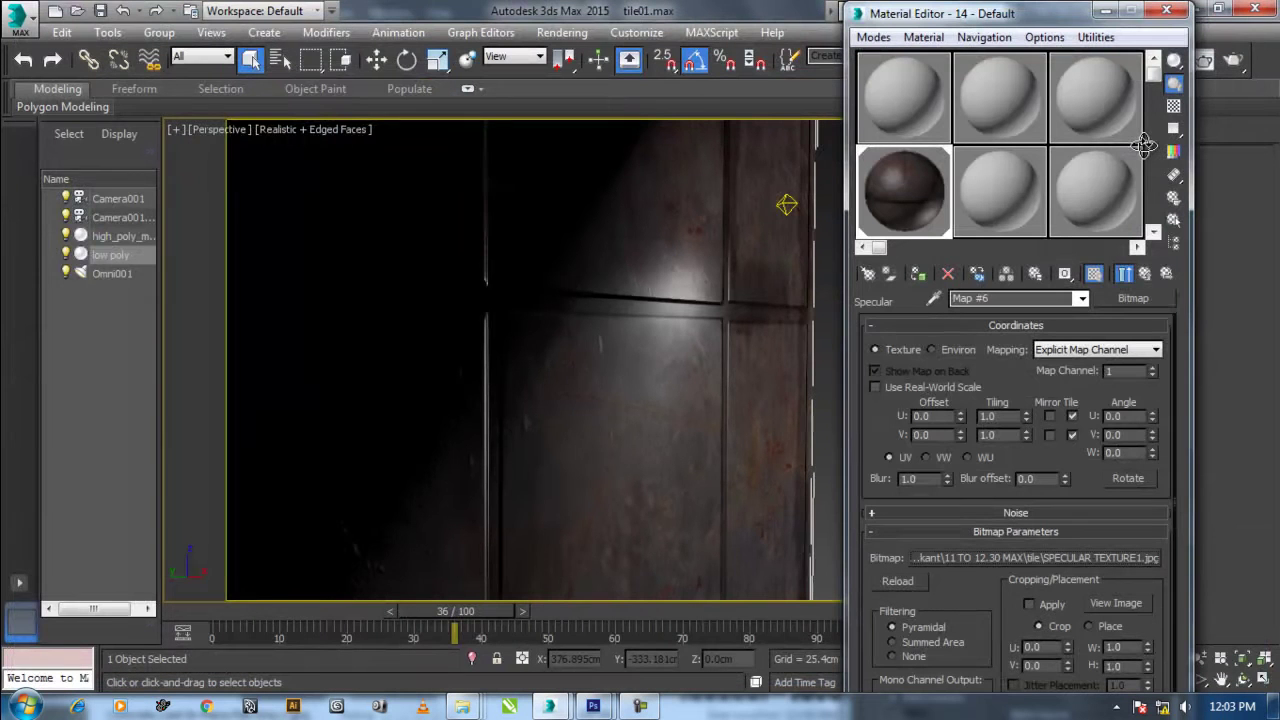
# Orbit around the tiled wall and rewind the animation to frame 2.
pyautogui.moveTo(724, 382)
pyautogui.keyDown('alt'); pyautogui.mouseDown(button='middle')
pyautogui.moveTo(723, 460)
pyautogui.moveTo(623, 460)
pyautogui.moveTo(751, 354)
pyautogui.moveTo(777, 515)
pyautogui.mouseUp(button='middle'); pyautogui.keyUp('alt')
pyautogui.moveTo(455, 620); pyautogui.dragTo(266, 620)
pyautogui.moveTo(430, 450)
pyautogui.keyDown('alt'); pyautogui.mouseDown(button='middle')
pyautogui.moveTo(500, 371)
pyautogui.moveTo(585, 357)
pyautogui.moveTo(533, 343)
pyautogui.mouseUp(button='middle'); pyautogui.keyUp('alt')
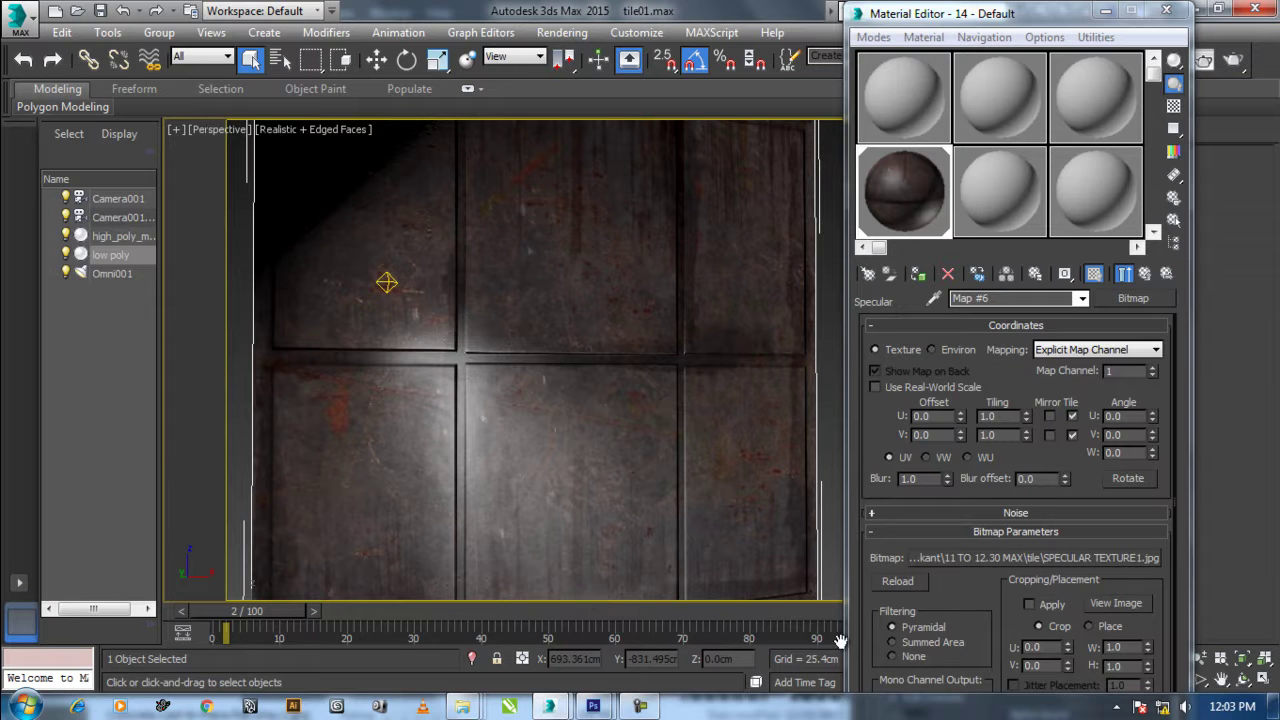
# Open the bump slot's Normal Bump bitmap and inspect the NormalsMap.tga image.
pyautogui.click(1166, 275)
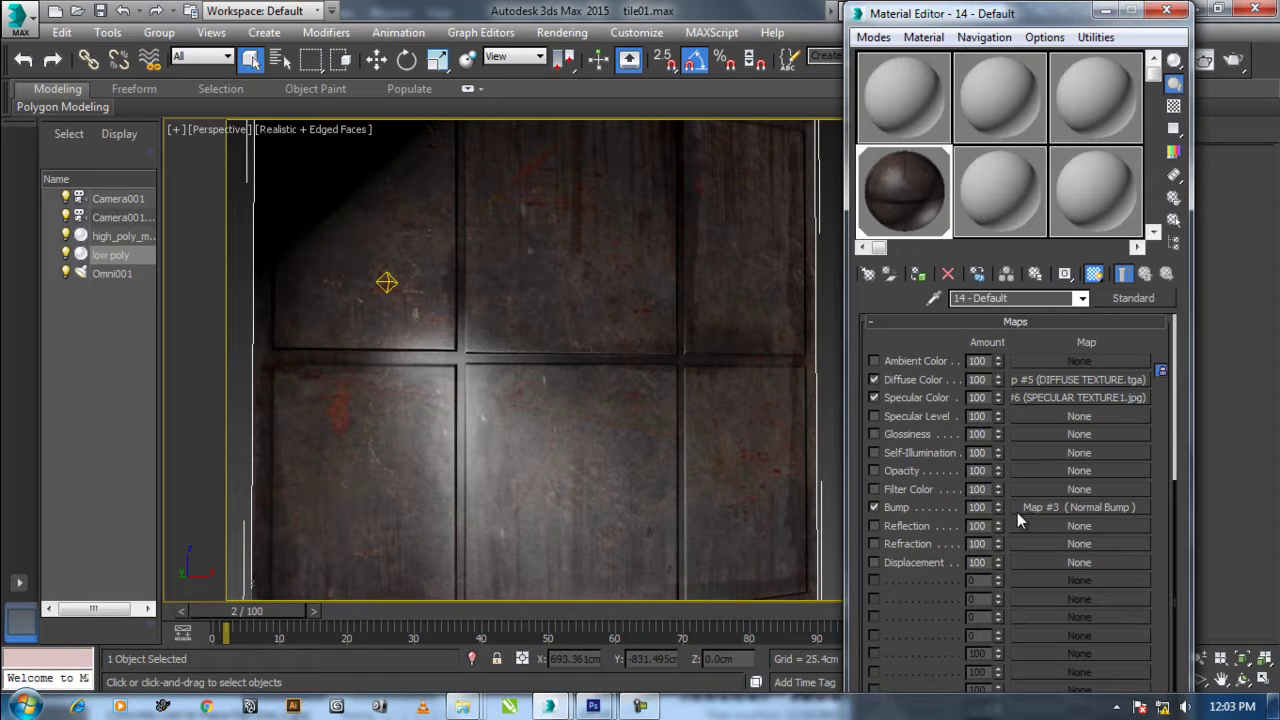
pyautogui.click(1032, 508)
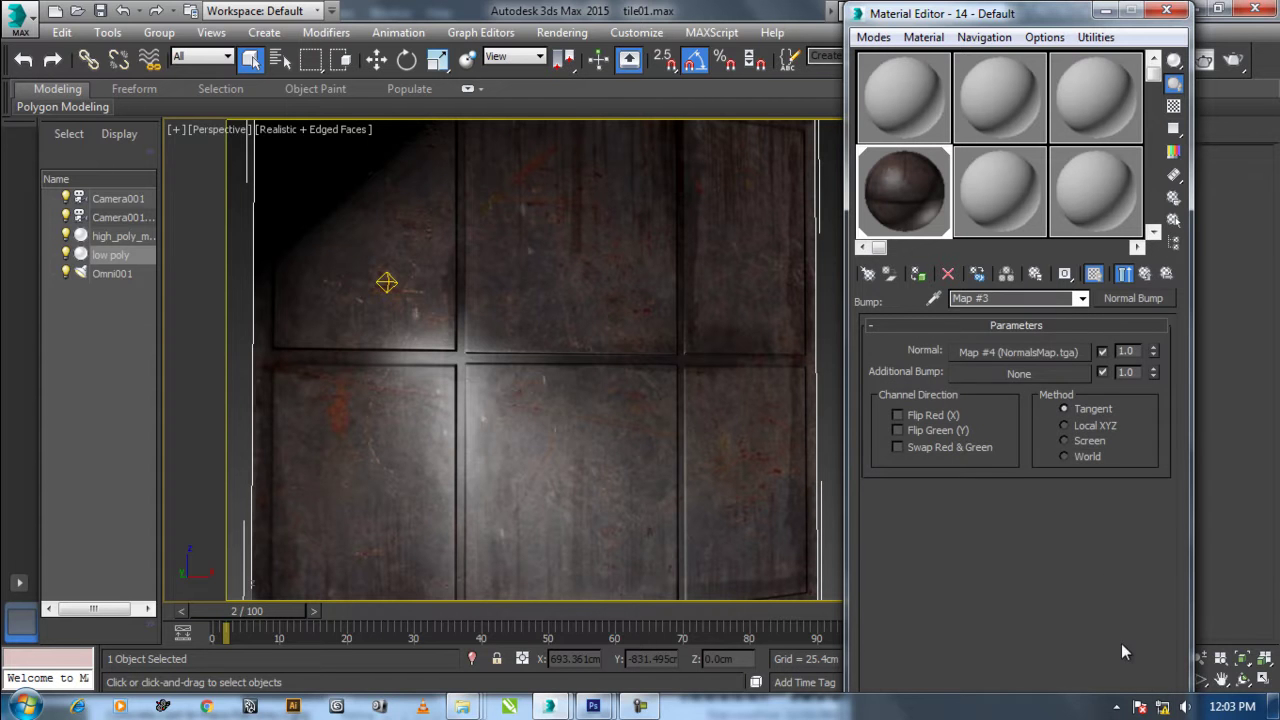
pyautogui.click(1070, 354)
pyautogui.click(1122, 606)
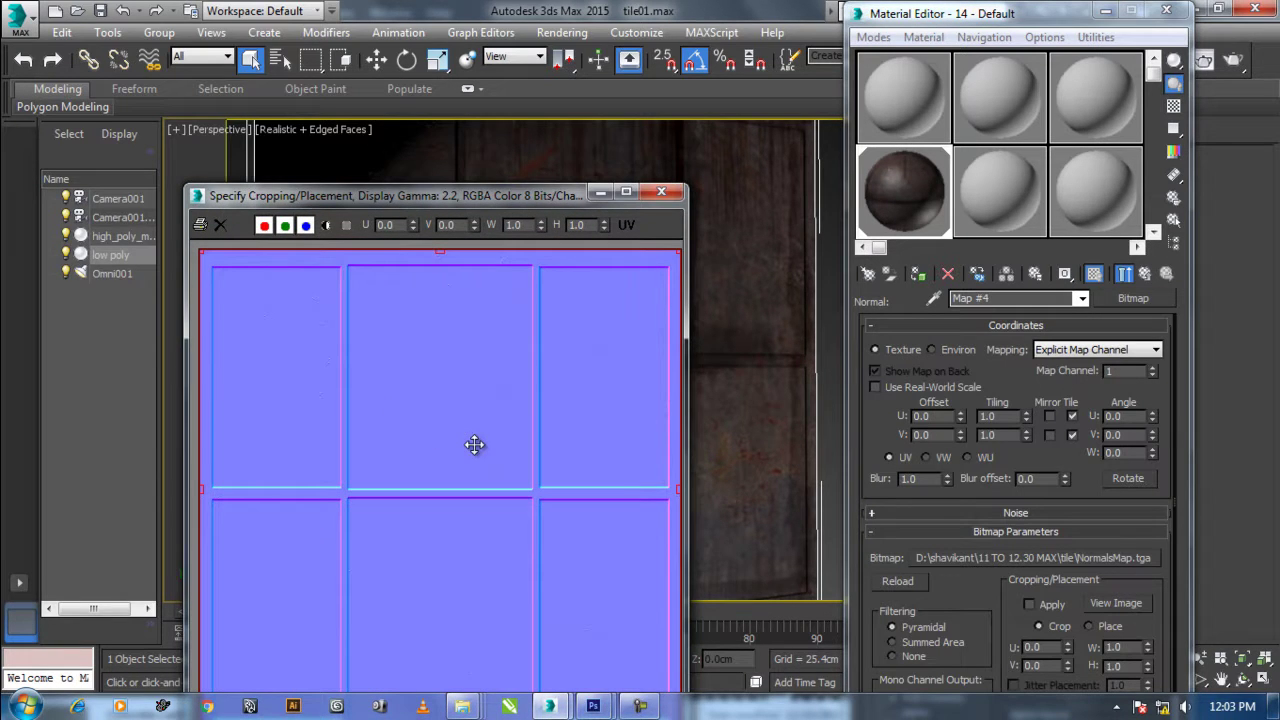
pyautogui.click(661, 191)
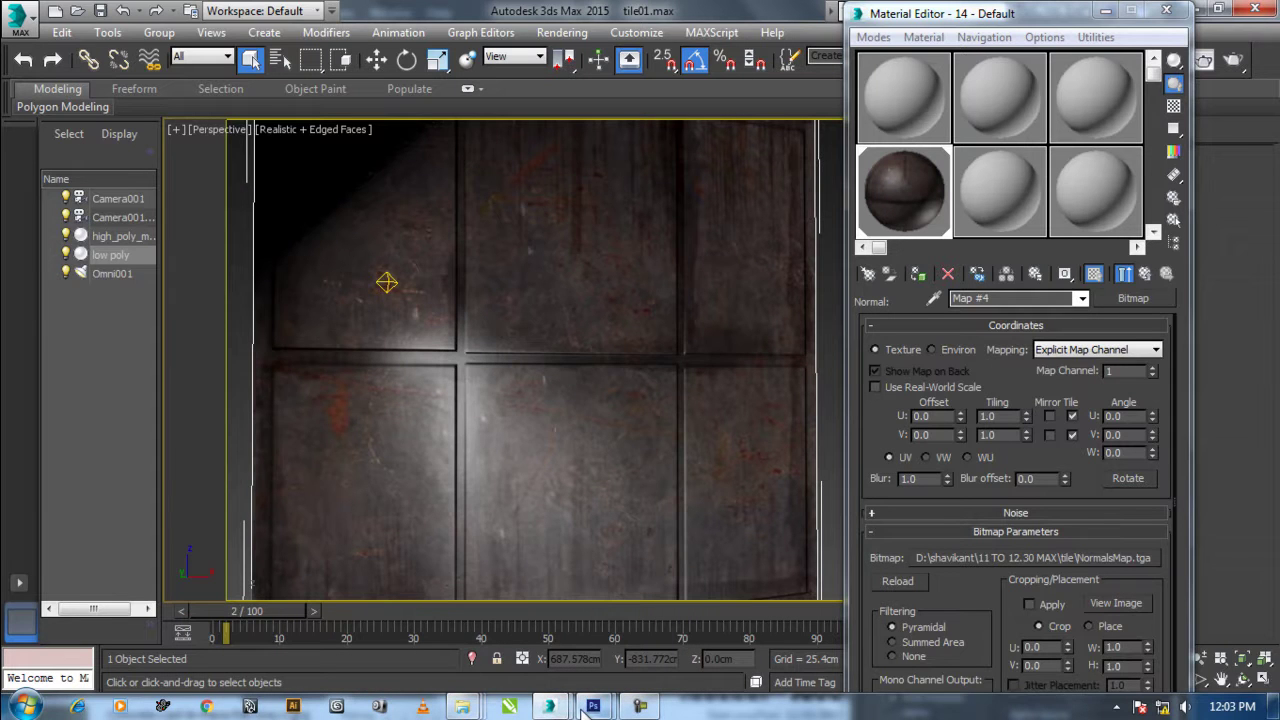
pyautogui.moveTo(593, 706)
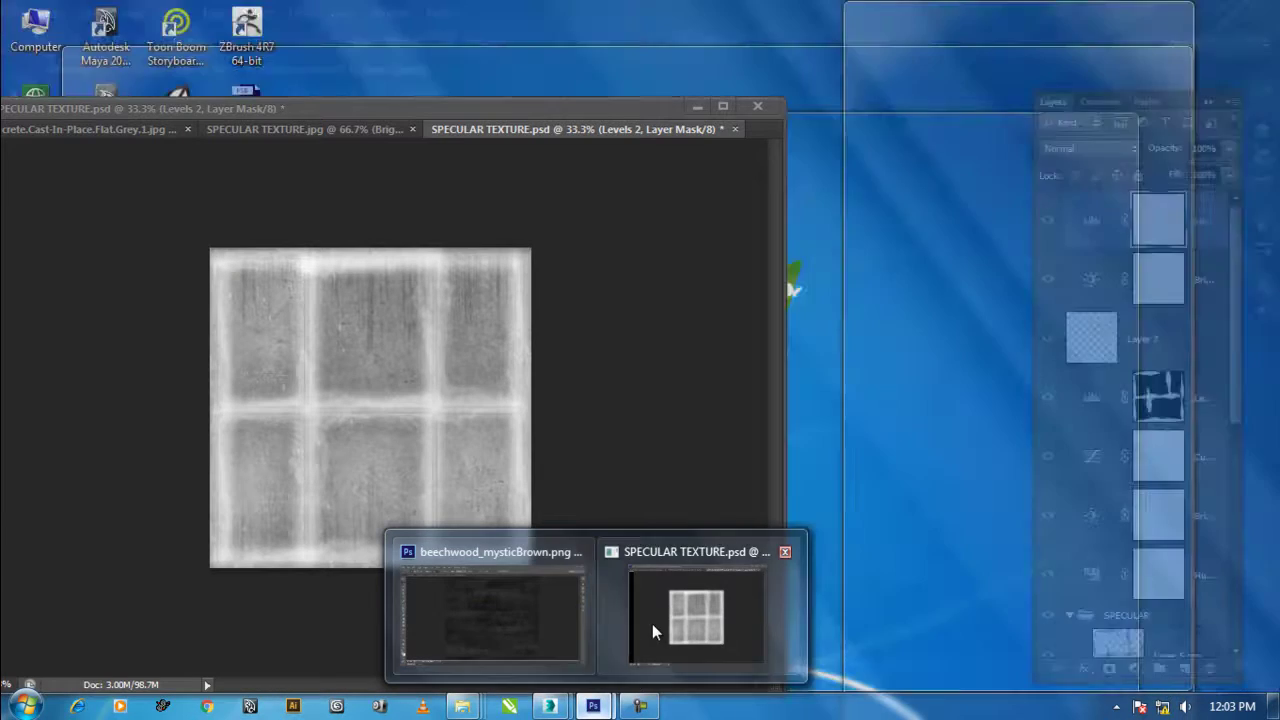
# Bring up the tile folder and preview DIFFUSE TEXTURE.tga in the image viewer.
pyautogui.click(652, 624)
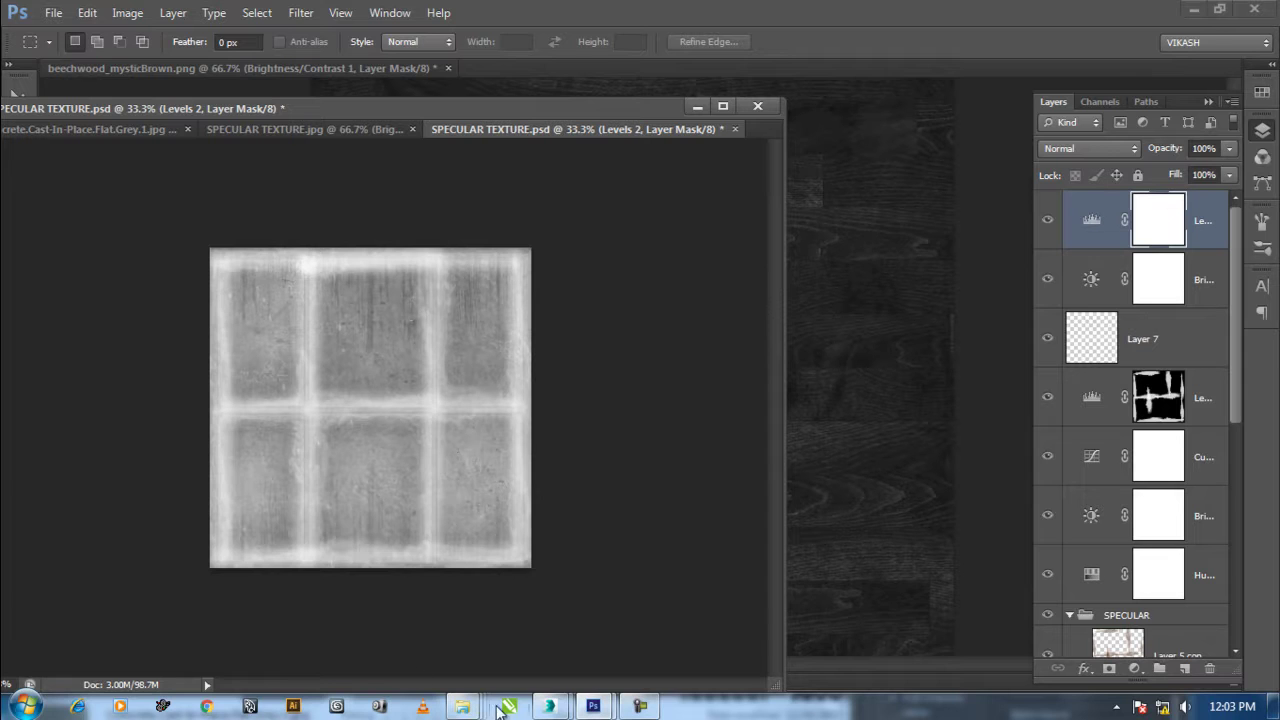
pyautogui.moveTo(462, 706)
pyautogui.click(1103, 595)
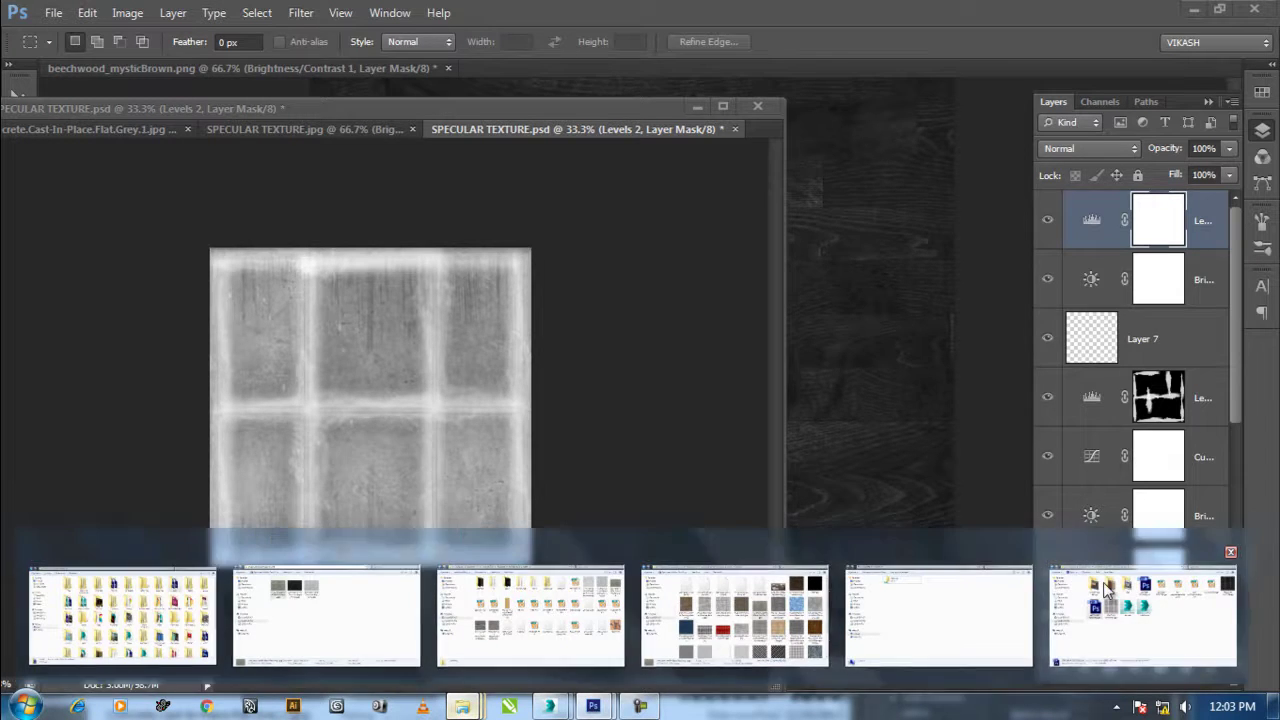
pyautogui.click(825, 481)
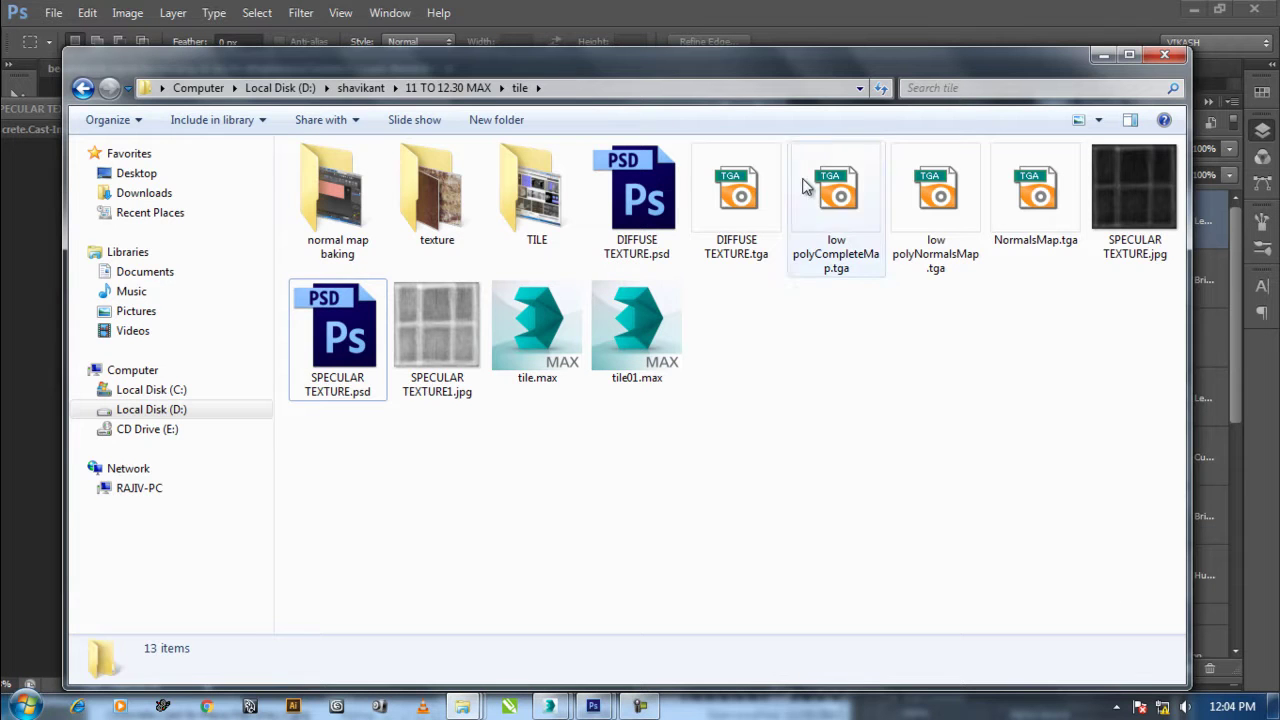
pyautogui.doubleClick(737, 198)
pyautogui.scroll(-1, 860, 495)
pyautogui.scroll(-2, 860, 495)
pyautogui.scroll(-2, 868, 509)
pyautogui.scroll(2, 868, 509)
pyautogui.scroll(2, 869, 510)
pyautogui.scroll(1, 869, 510)
pyautogui.scroll(-1, 871, 510)
pyautogui.scroll(2, 871, 510)
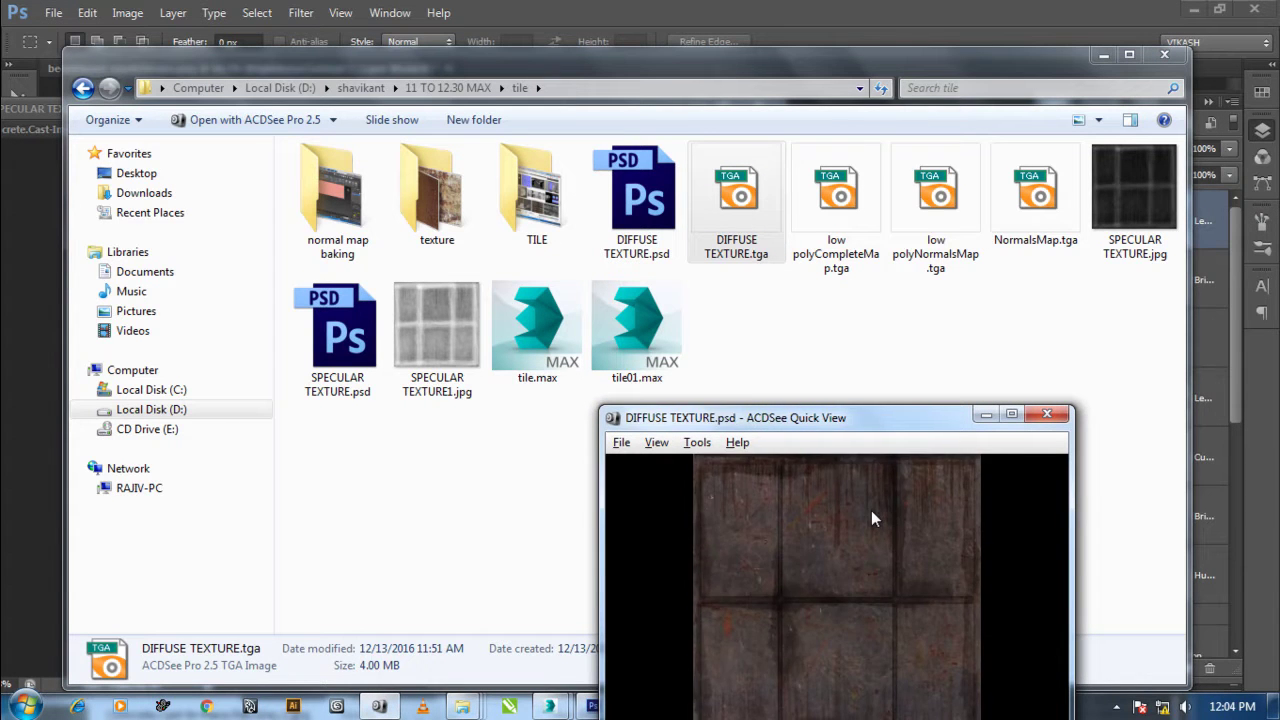
pyautogui.click(1048, 414)
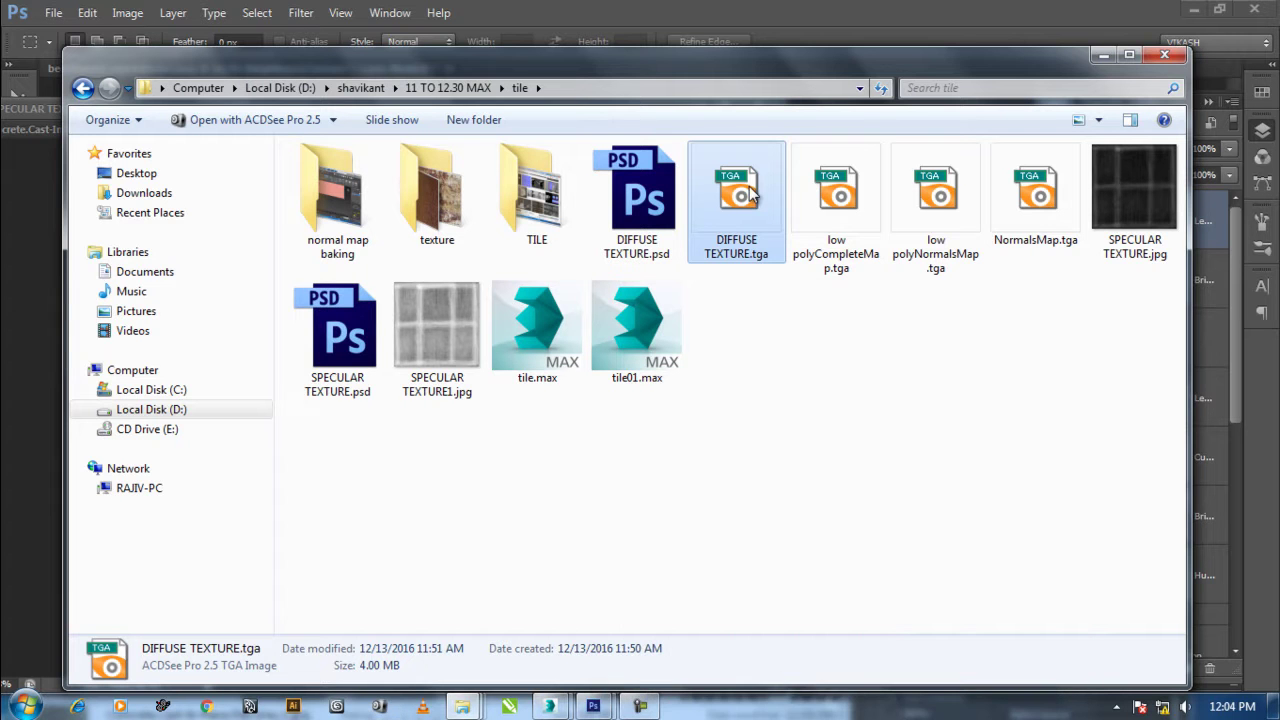
# Preview DIFFUSE TEXTURE.tga again, then NormalsMap.tga and low polyNormalsMap.tga.
pyautogui.doubleClick(760, 198)
pyautogui.moveTo(841, 426); pyautogui.dragTo(439, 267)
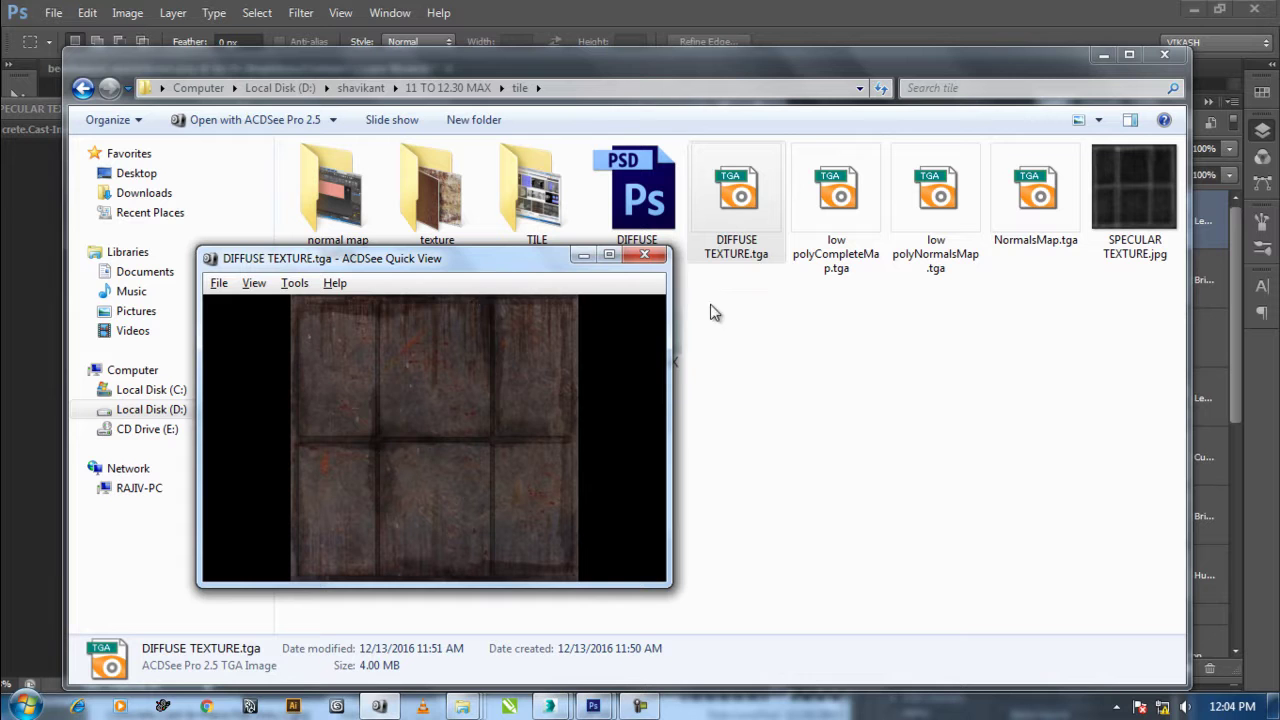
pyautogui.click(645, 256)
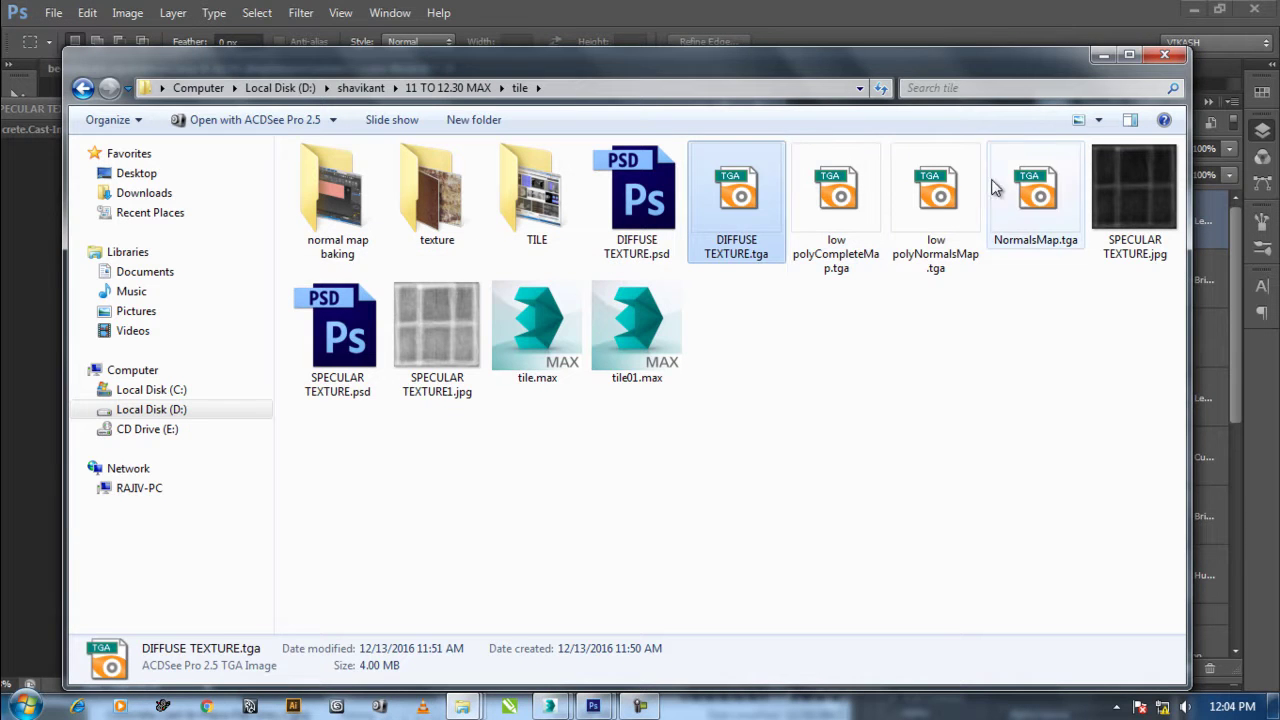
pyautogui.doubleClick(1034, 182)
pyautogui.doubleClick(945, 188)
pyautogui.click(484, 456)
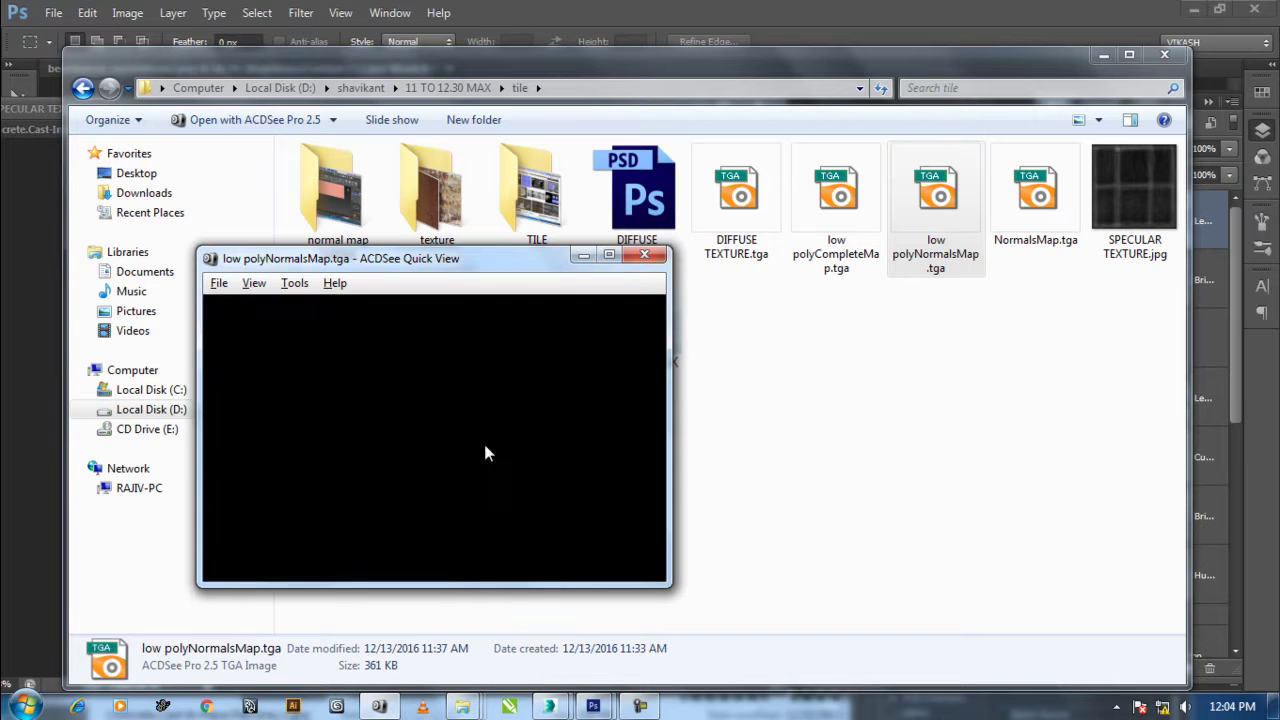
# Preview the remaining TGA textures and open NormalsMap.tga with Photoshop.
pyautogui.doubleClick(843, 196)
pyautogui.doubleClick(928, 210)
pyautogui.doubleClick(1003, 208)
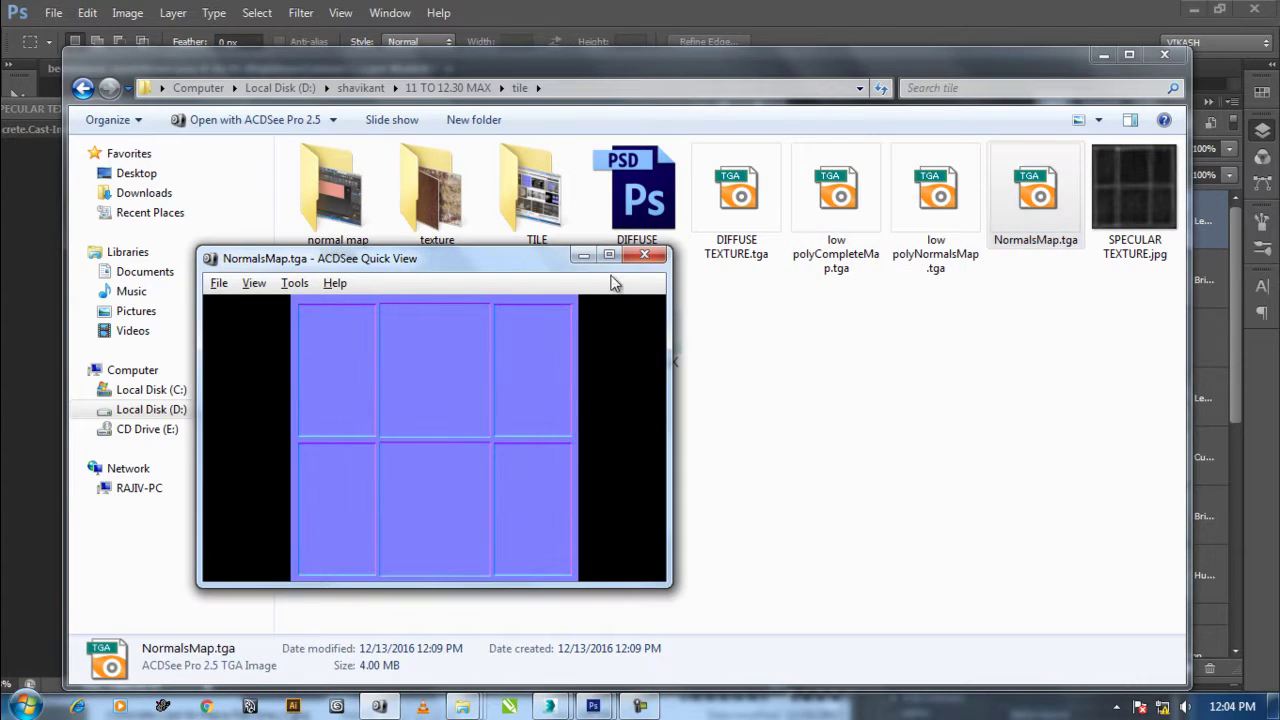
pyautogui.click(584, 256)
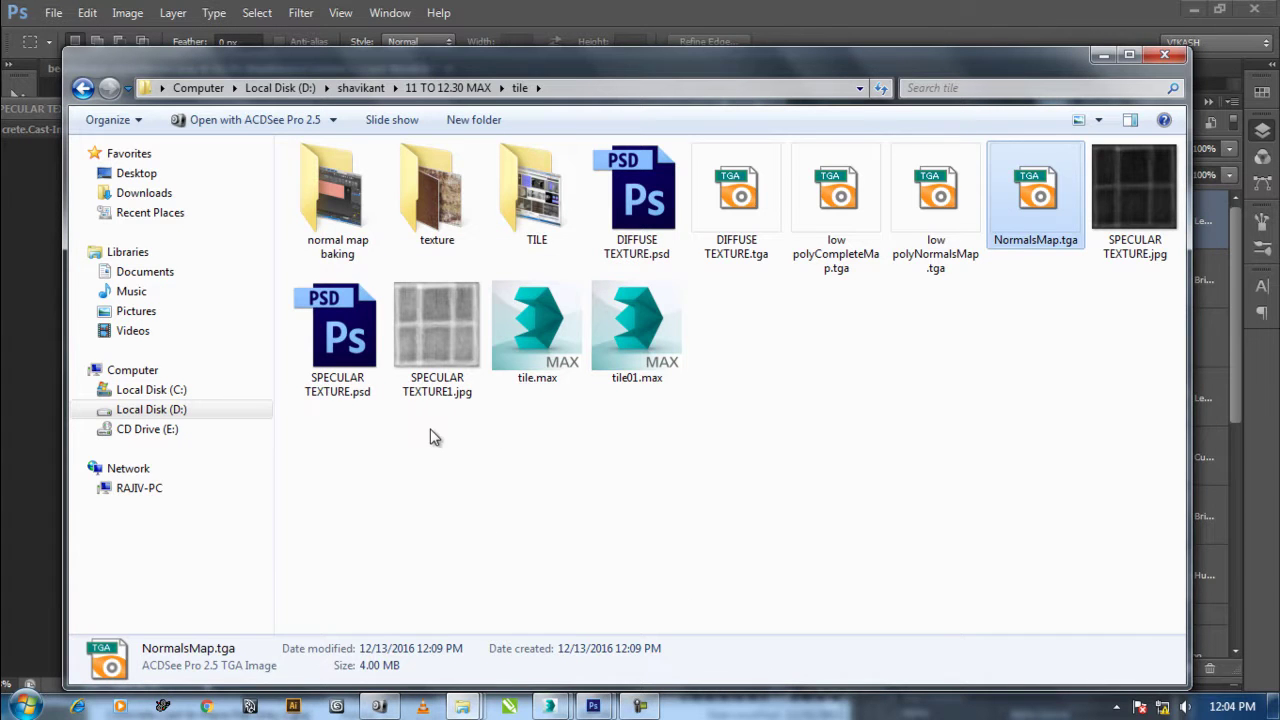
pyautogui.rightClick(990, 198)
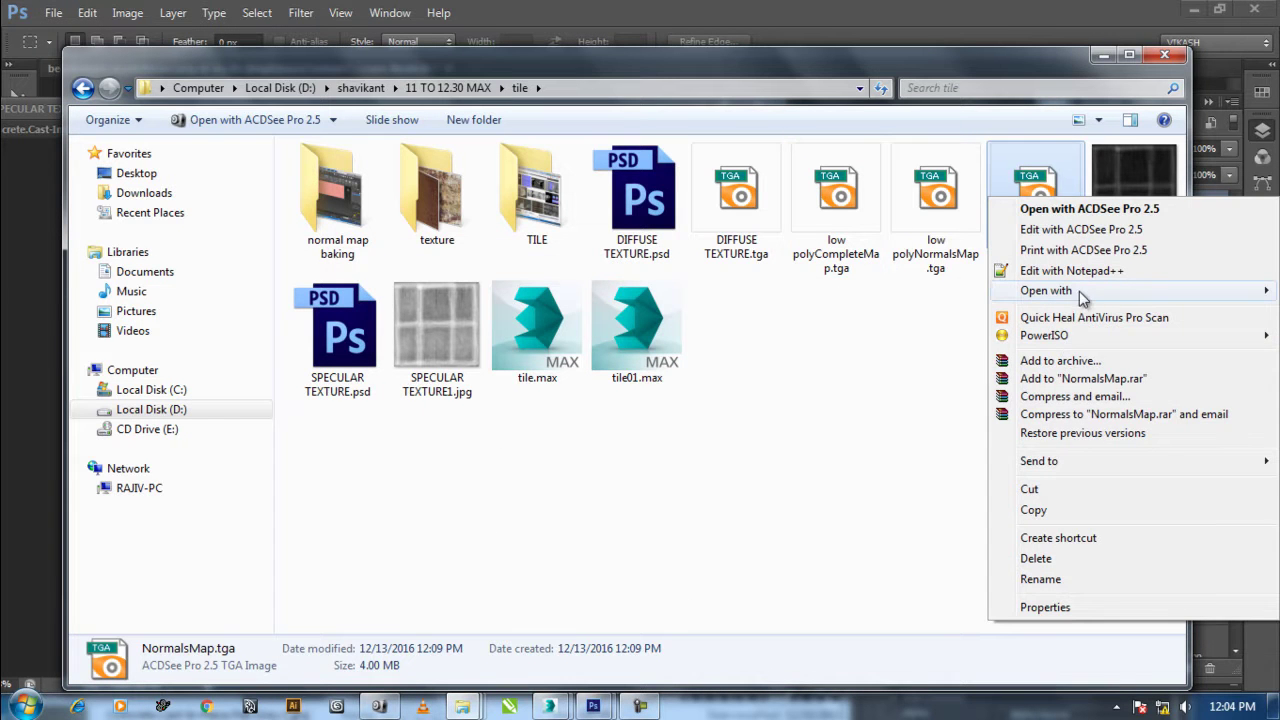
pyautogui.click(823, 354)
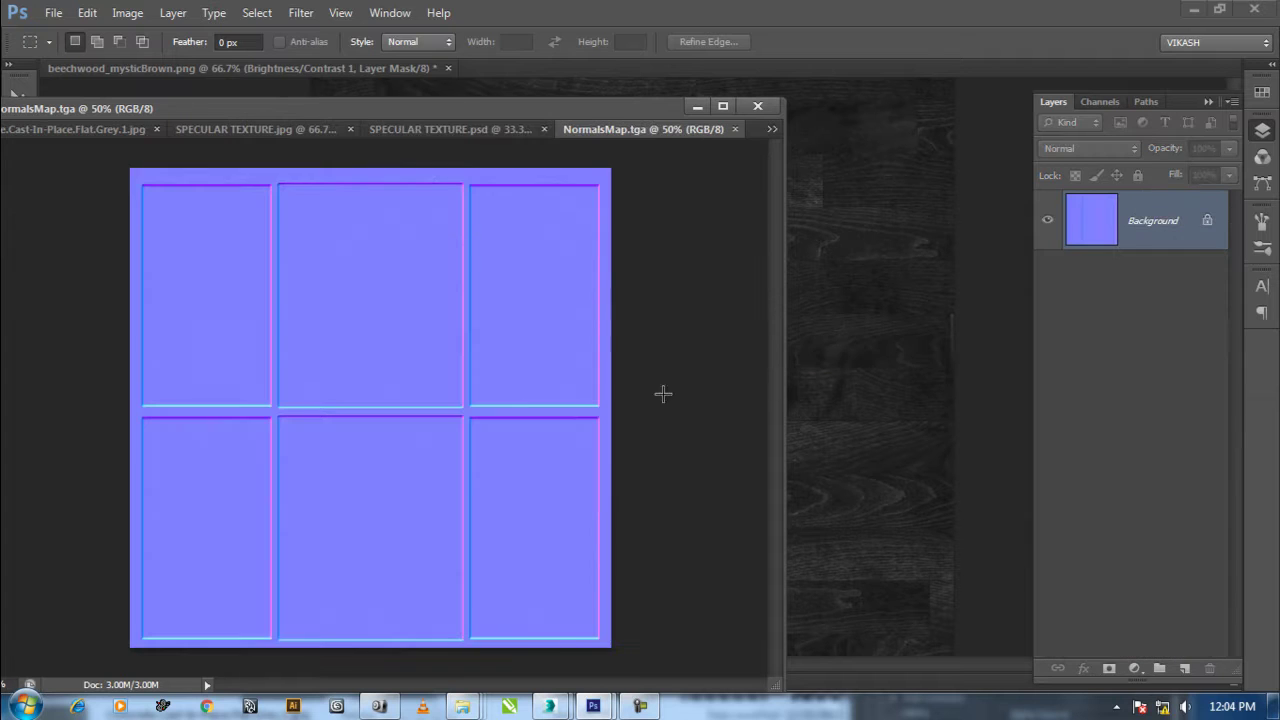
# Float NormalsMap.tga and SPECULAR TEXTURE.psd in separate side-by-side windows.
pyautogui.hotkey('ctrl', '+')
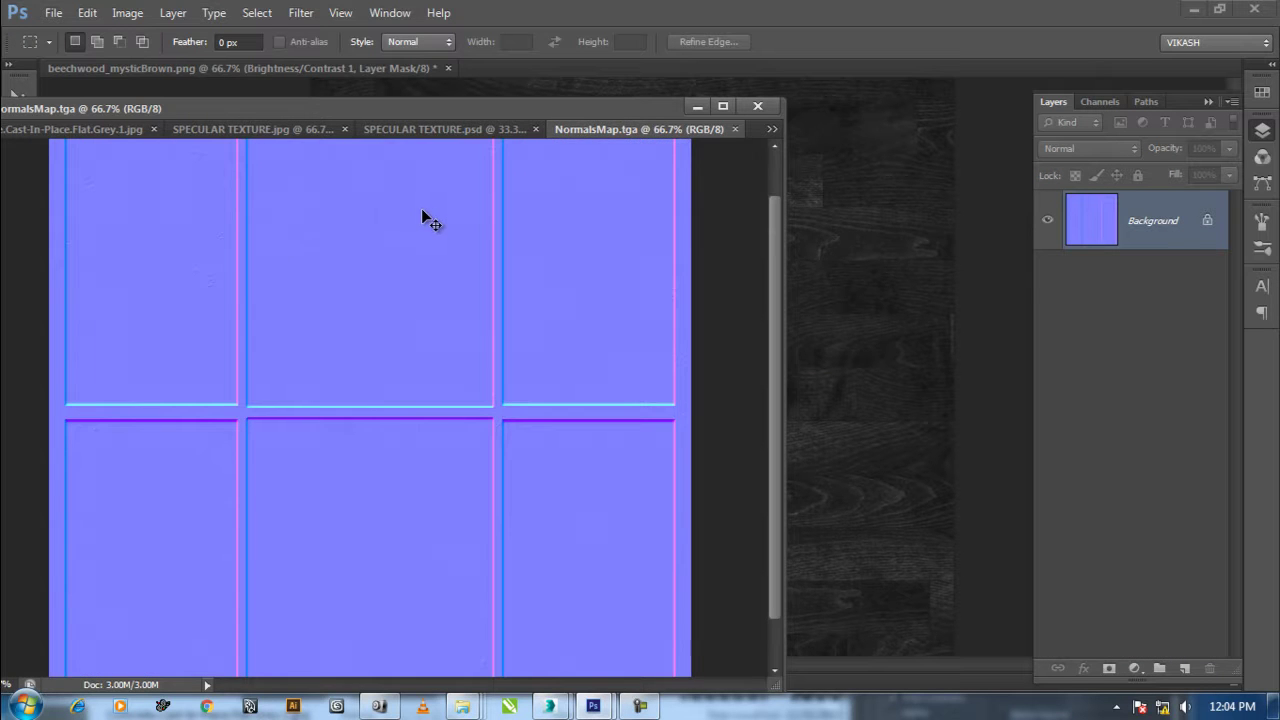
pyautogui.moveTo(594, 129); pyautogui.dragTo(781, 293)
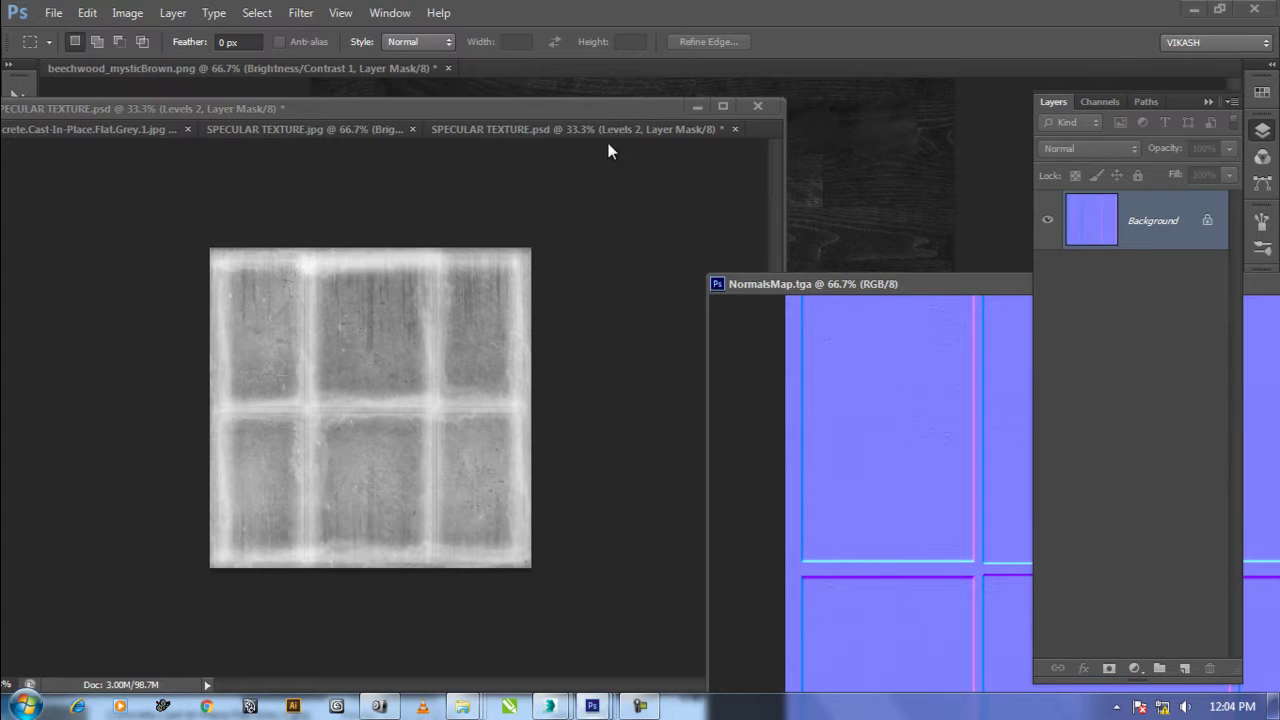
pyautogui.moveTo(601, 127); pyautogui.dragTo(615, 176)
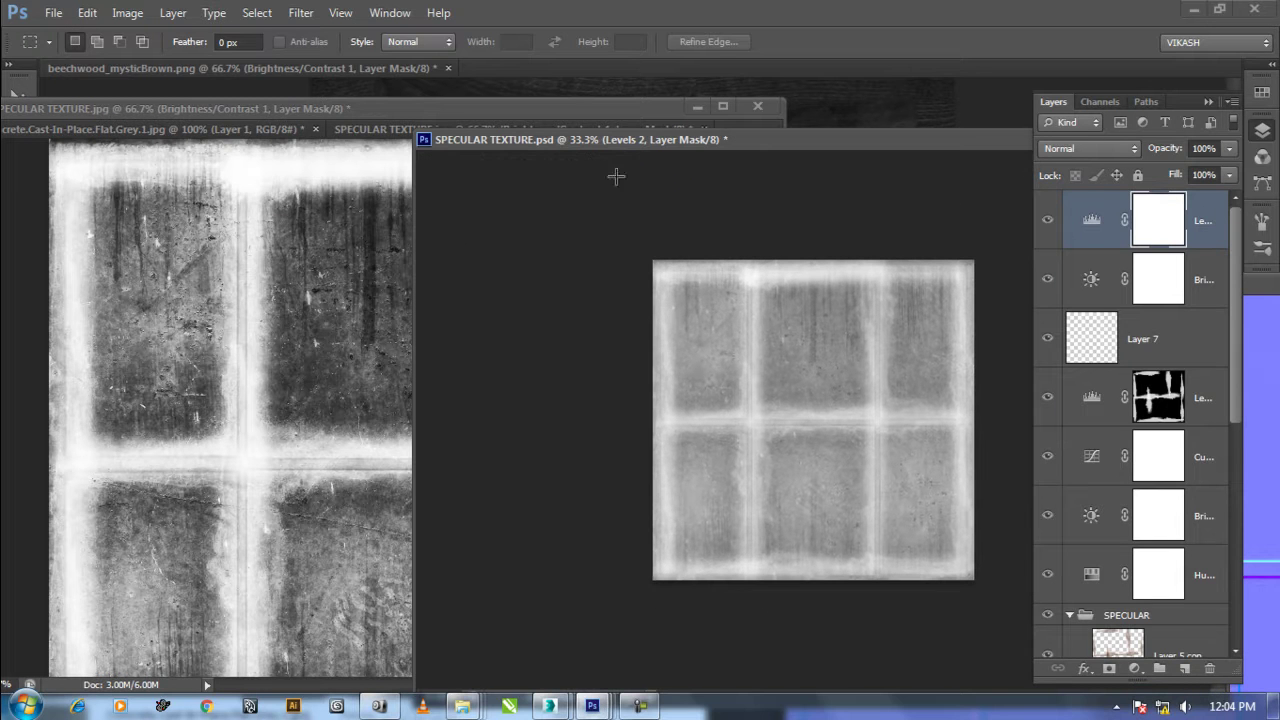
pyautogui.moveTo(780, 141); pyautogui.dragTo(342, 240)
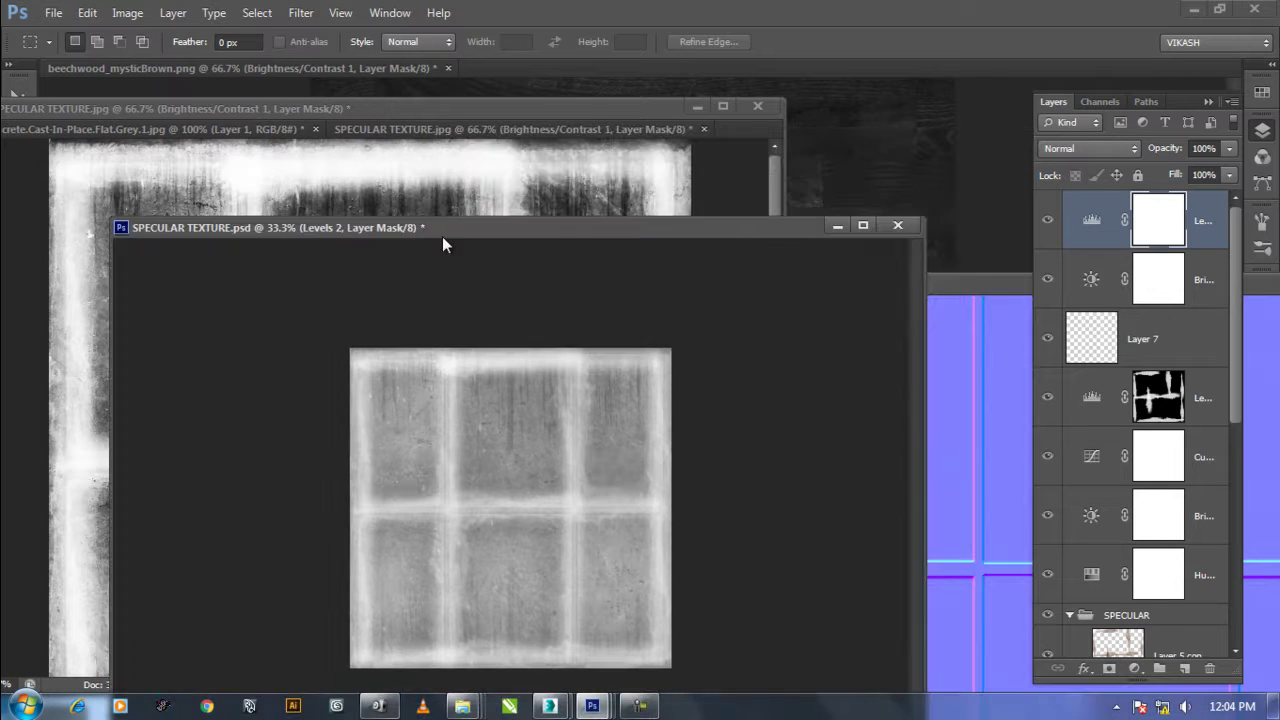
# Hide the Levels, Brightness/Contrast and Layer 7 layers, leaving Layer 7 active.
pyautogui.moveTo(1047, 219); pyautogui.dragTo(1047, 279)
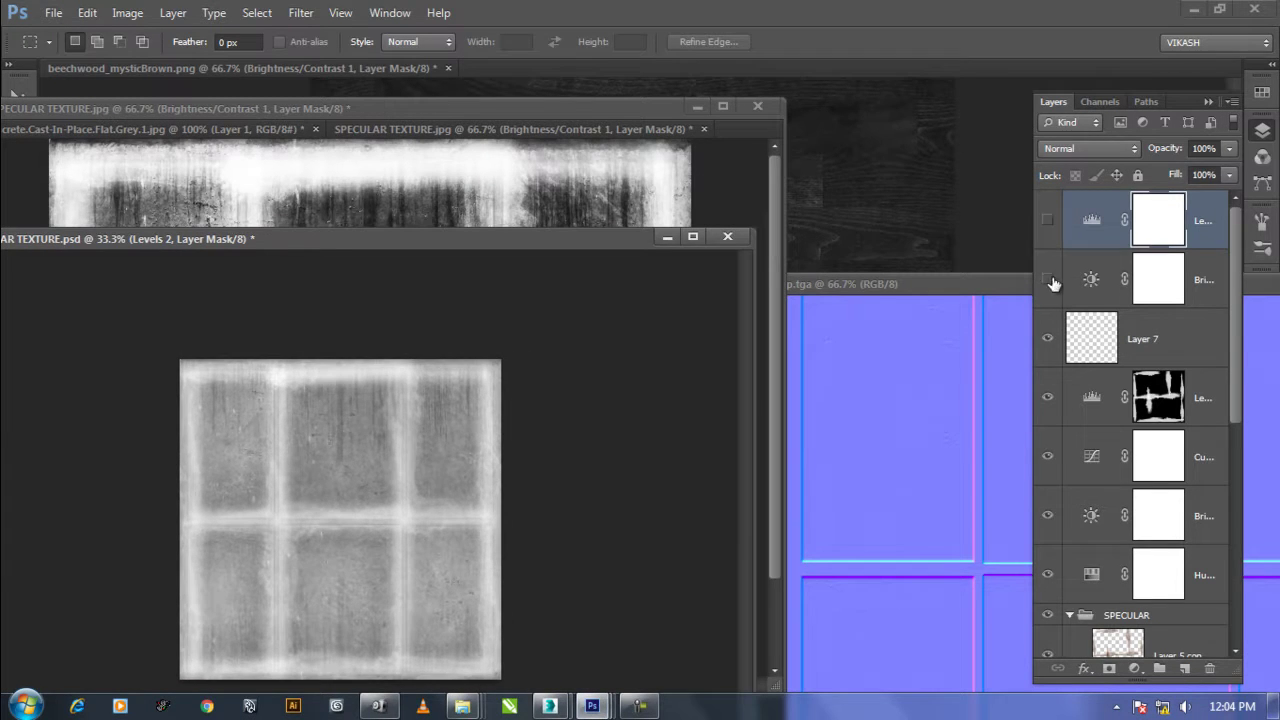
pyautogui.click(1048, 340)
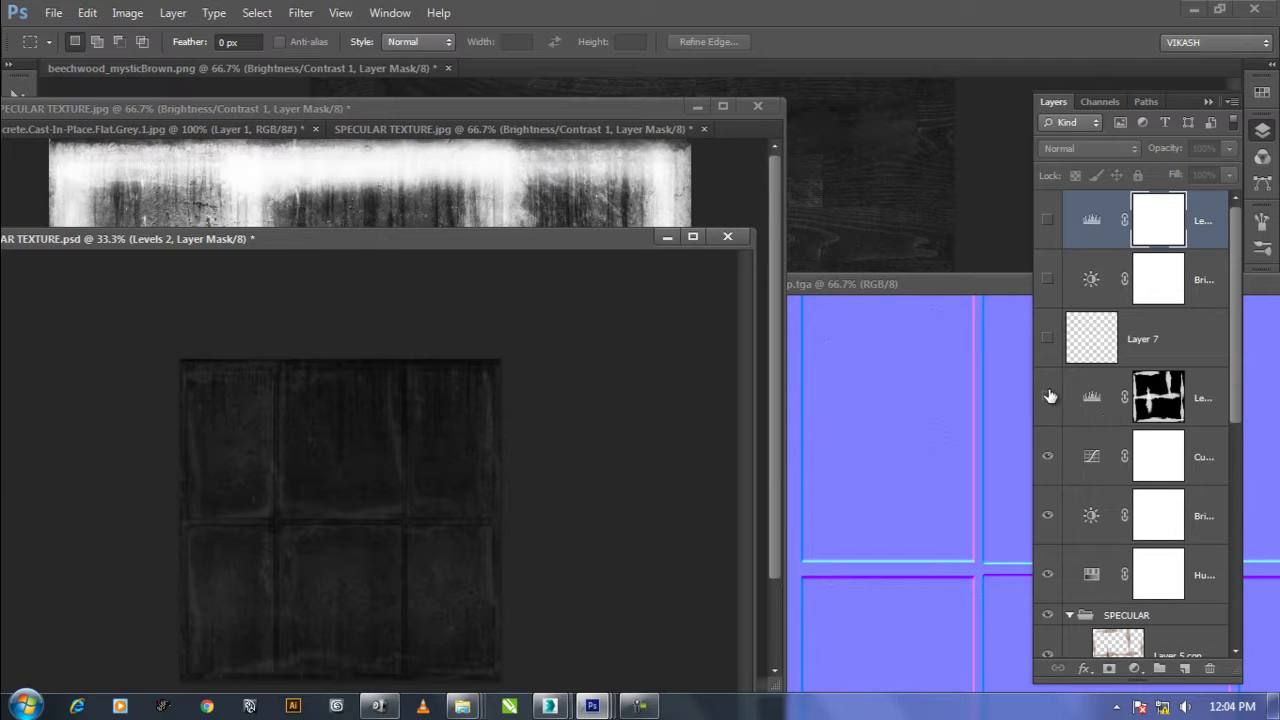
pyautogui.click(1152, 339)
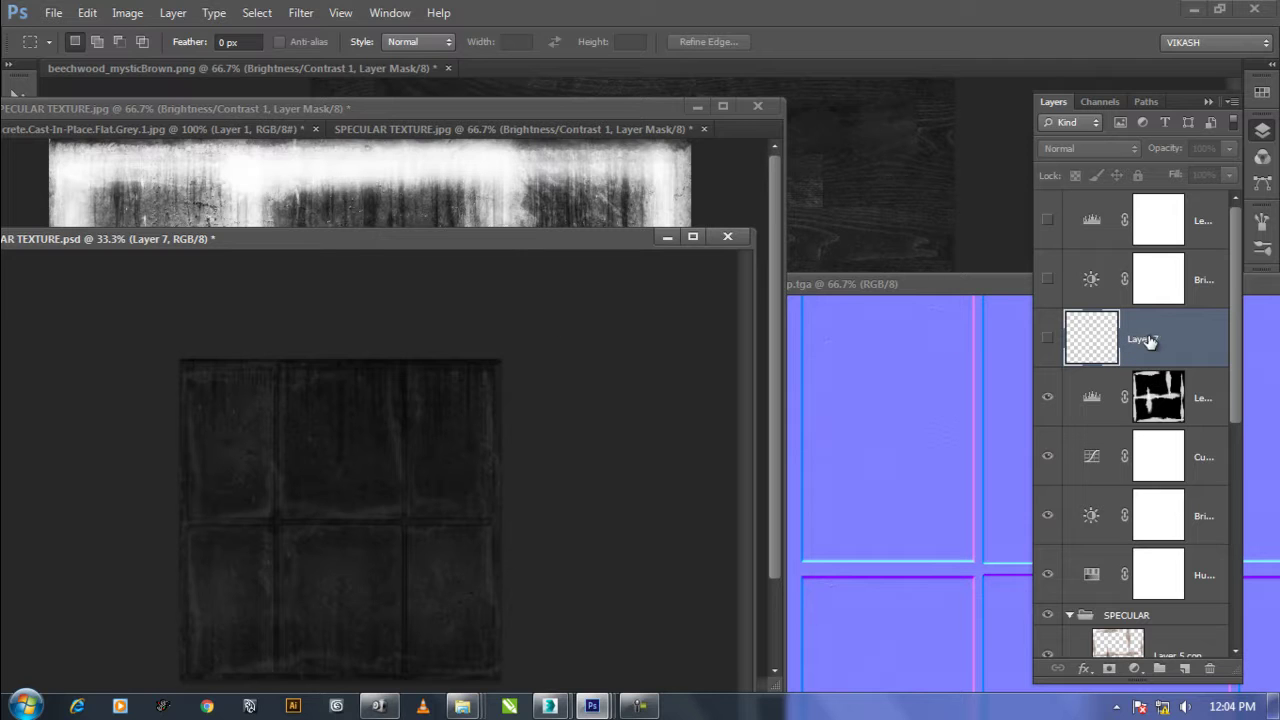
# Stamp the dark texture into a new layer, then re-show and merge Levels and Brightness into Layer 9.
pyautogui.moveTo(1180, 385); pyautogui.dragTo(1186, 388)
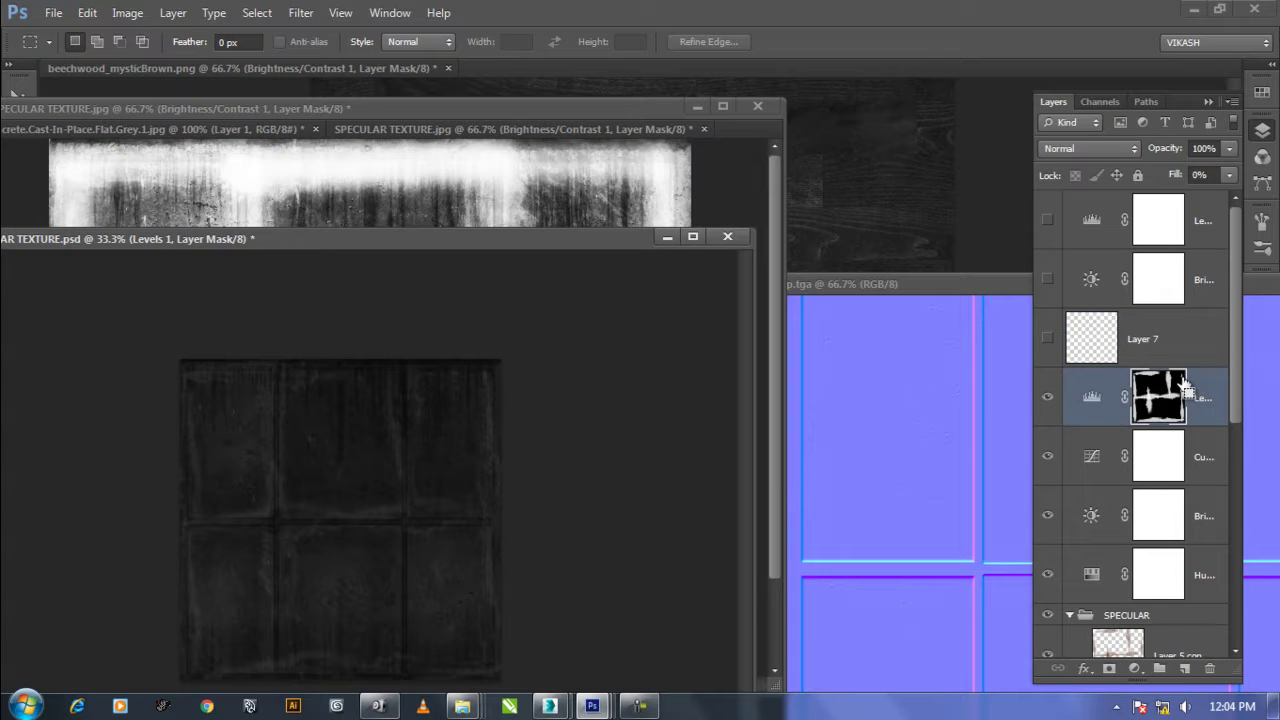
pyautogui.hotkey('ctrl', 'shift', 'alt', 'e')
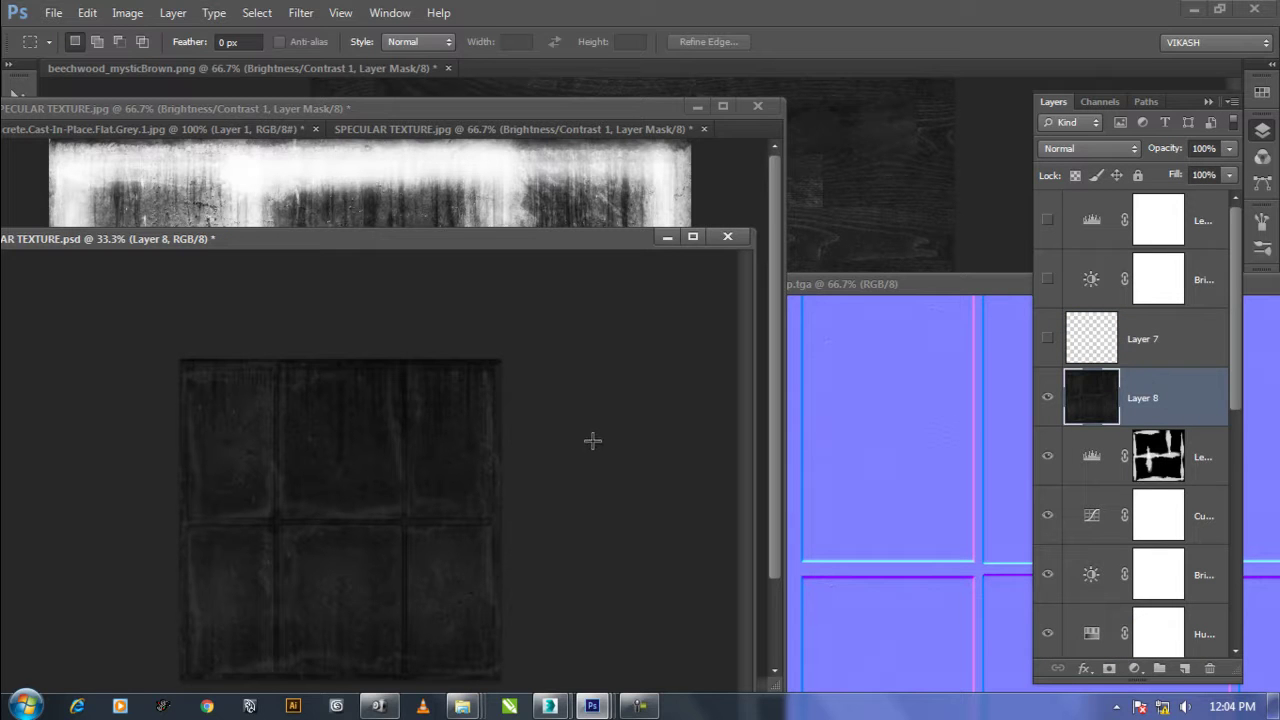
pyautogui.click(1047, 277)
pyautogui.click(1049, 219)
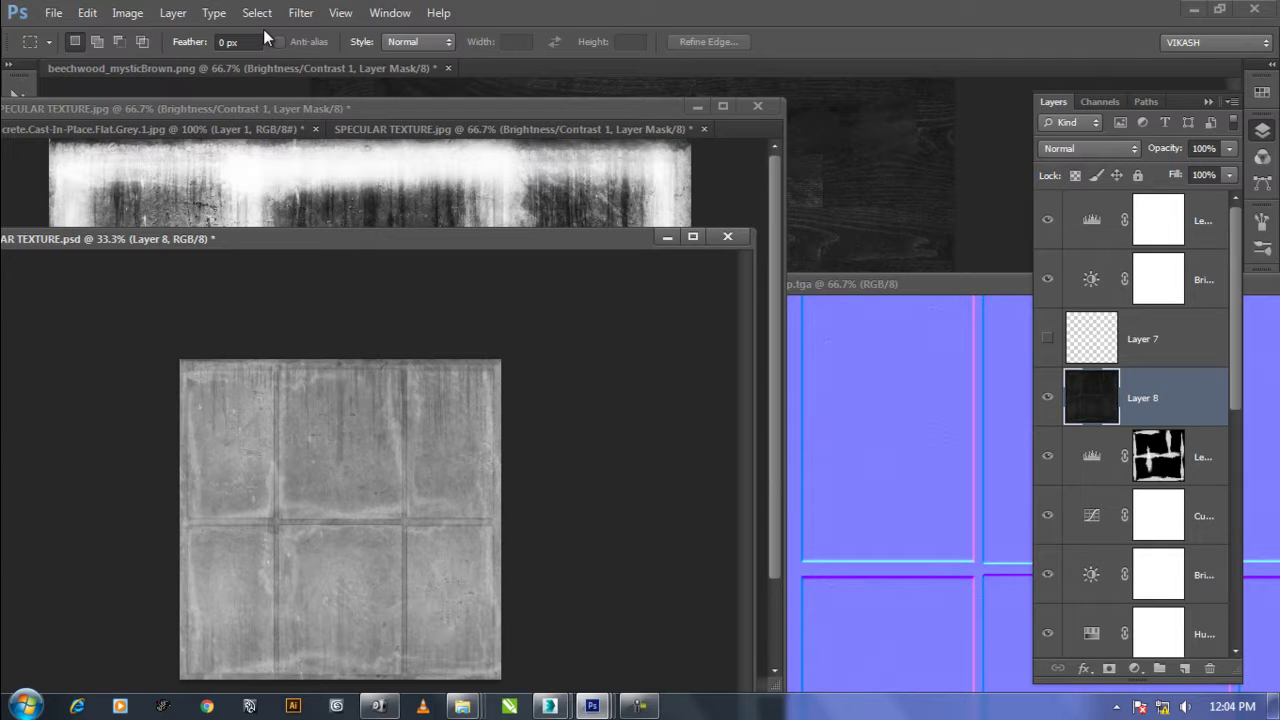
pyautogui.keyDown('ctrl'); pyautogui.click(1203, 280); pyautogui.keyUp('ctrl')
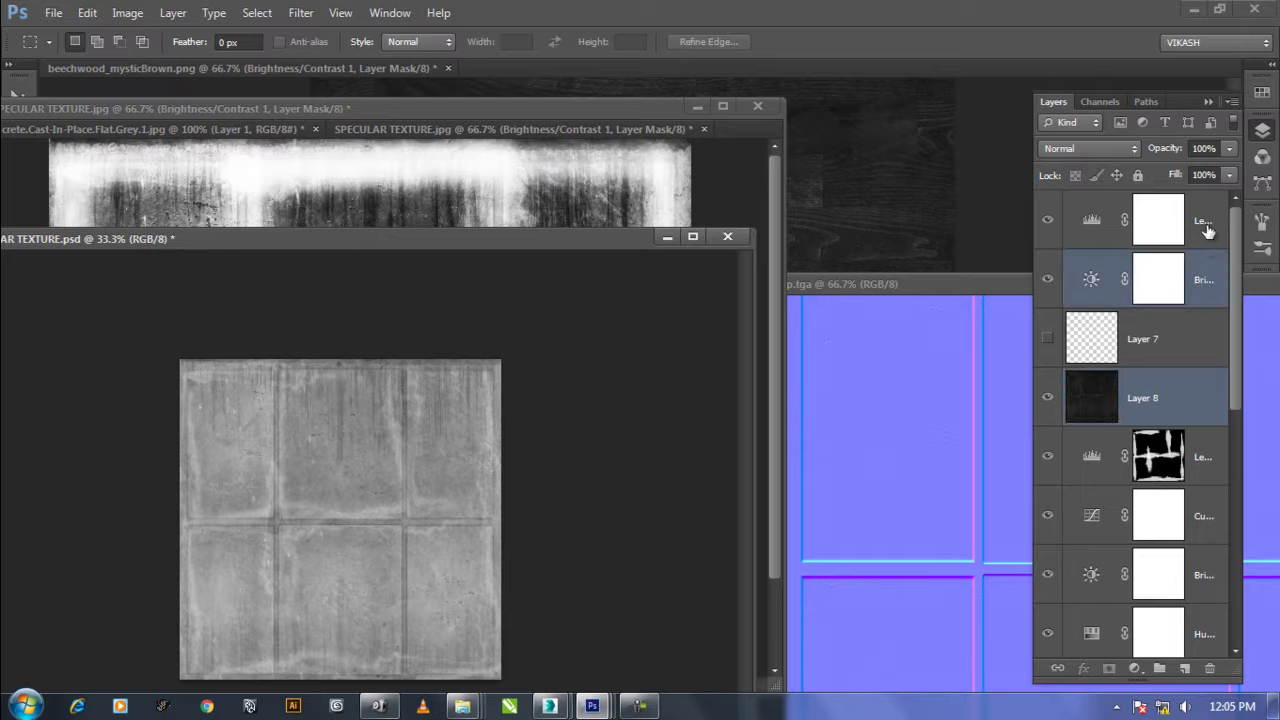
pyautogui.keyDown('ctrl'); pyautogui.click(1206, 224); pyautogui.keyUp('ctrl')
pyautogui.hotkey('ctrl', 'alt', 'e')
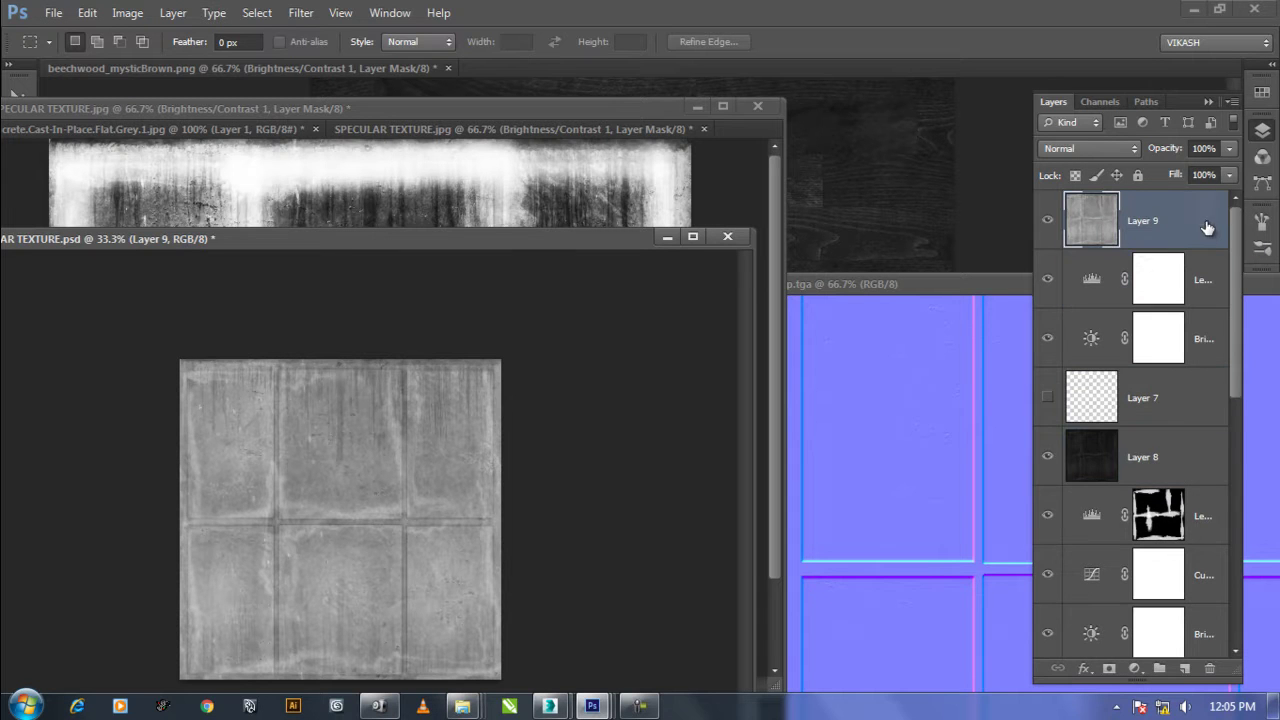
# Apply the NVIDIA Normal Map Filter to Layer 9 at scale 2 with decal texture enabled.
pyautogui.click(300, 12)
pyautogui.moveTo(333, 388)
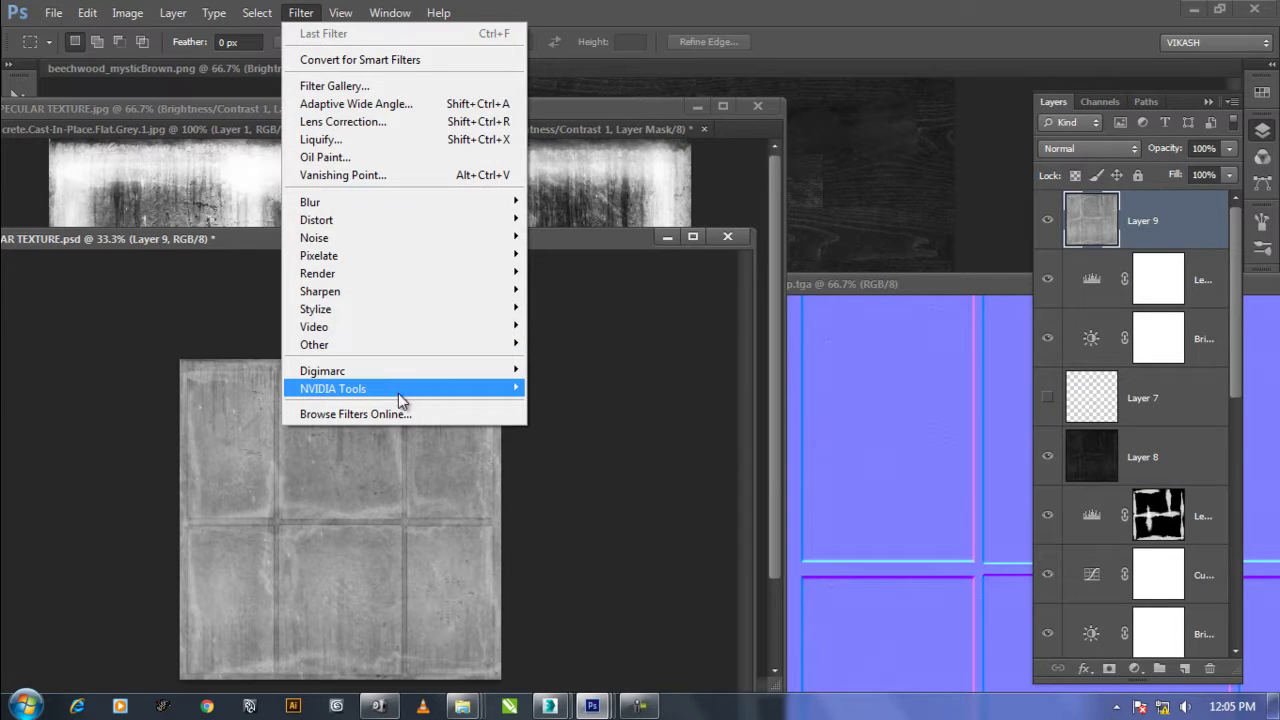
pyautogui.click(604, 390)
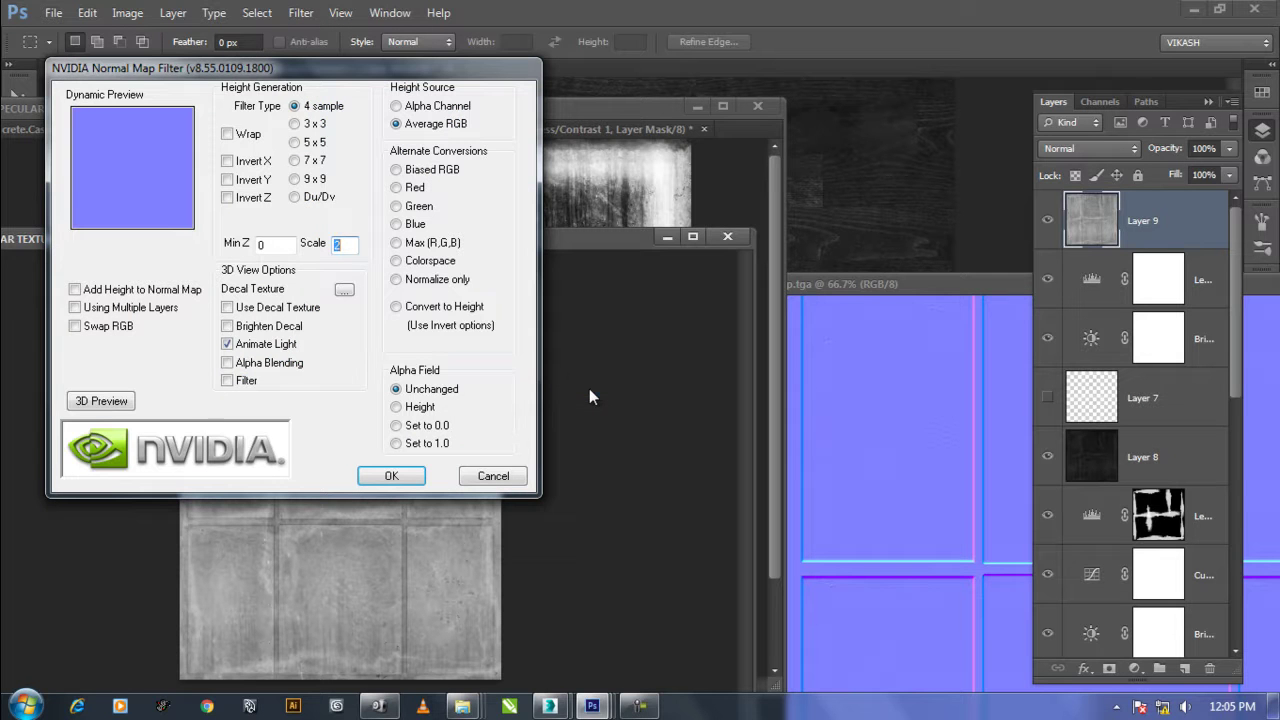
pyautogui.click(256, 309)
pyautogui.click(390, 474)
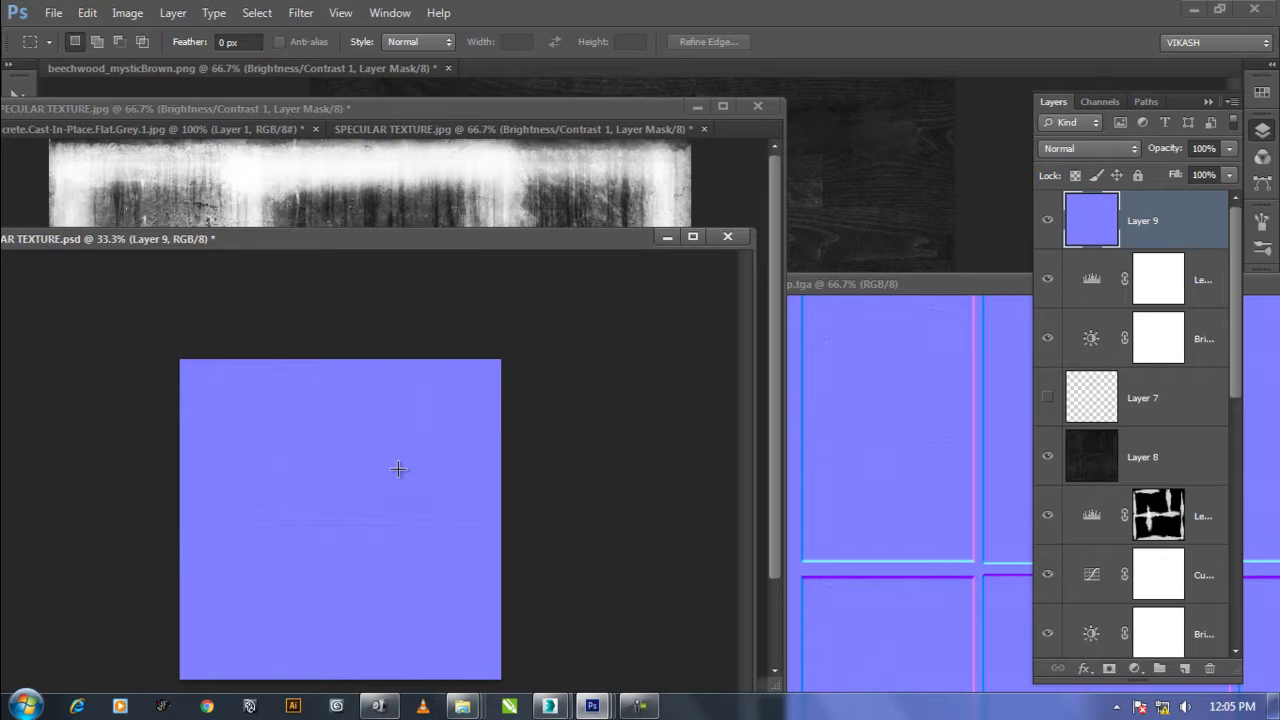
pyautogui.hotkey('ctrl', '+')
pyautogui.hotkey('ctrl', '+')
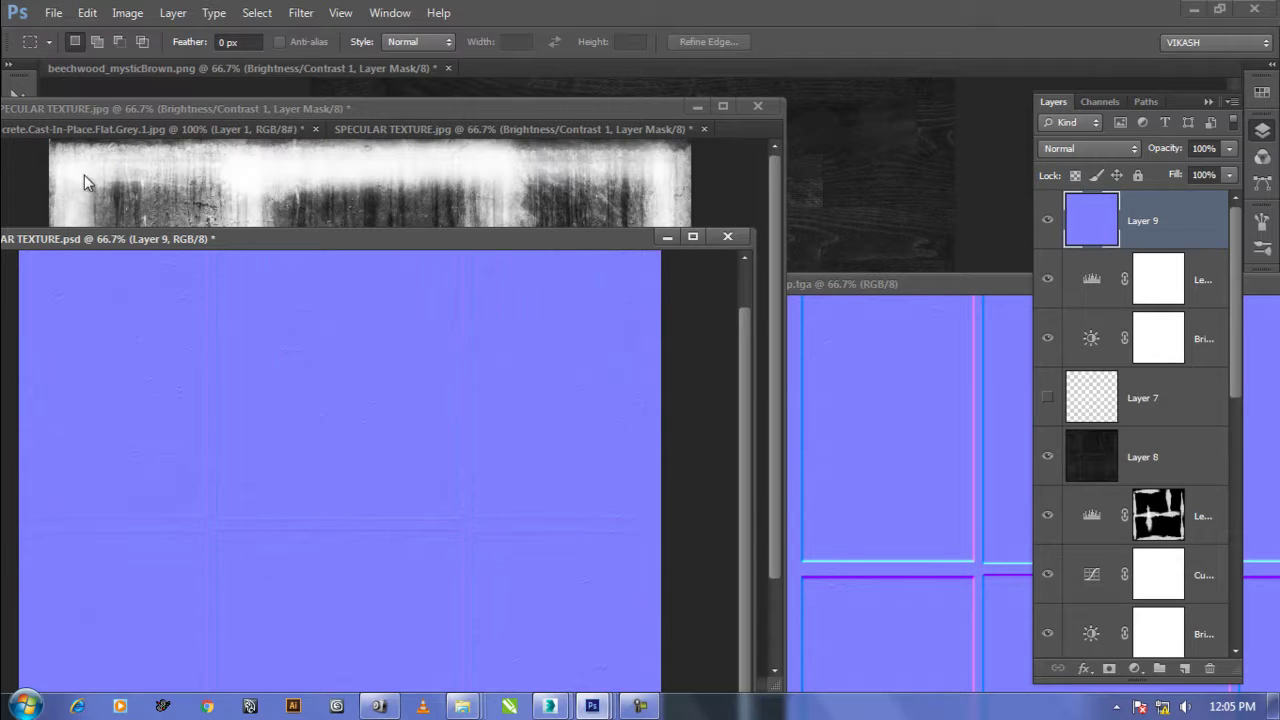
# Copy the blue Layer 9 into the NormalsMap.tga document with the Move tool.
pyautogui.press('v')
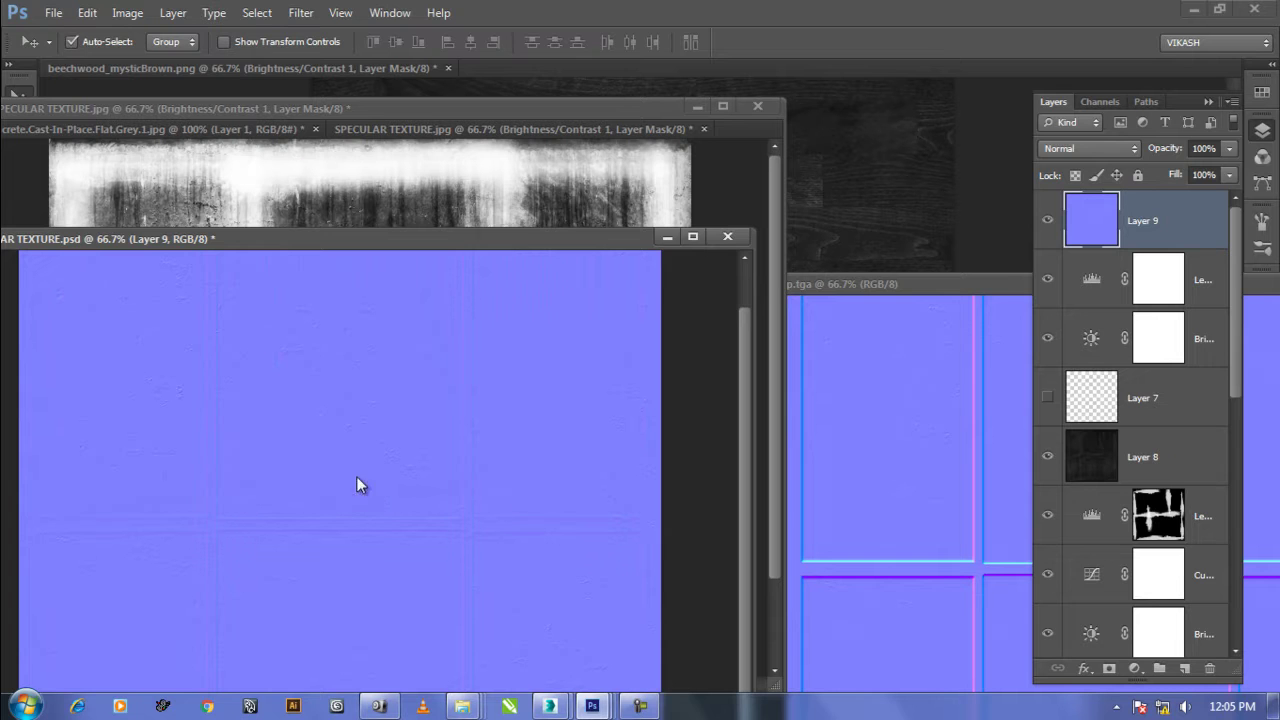
pyautogui.click(334, 477)
pyautogui.click(667, 284)
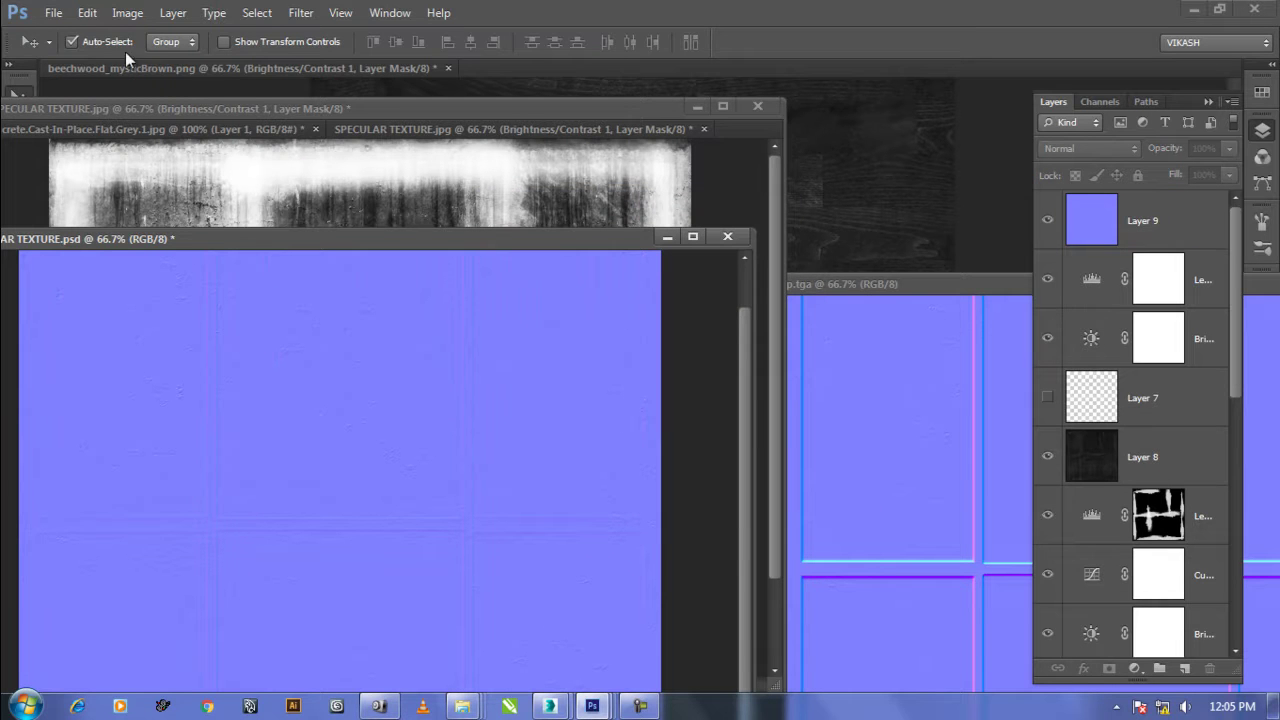
pyautogui.click(460, 446)
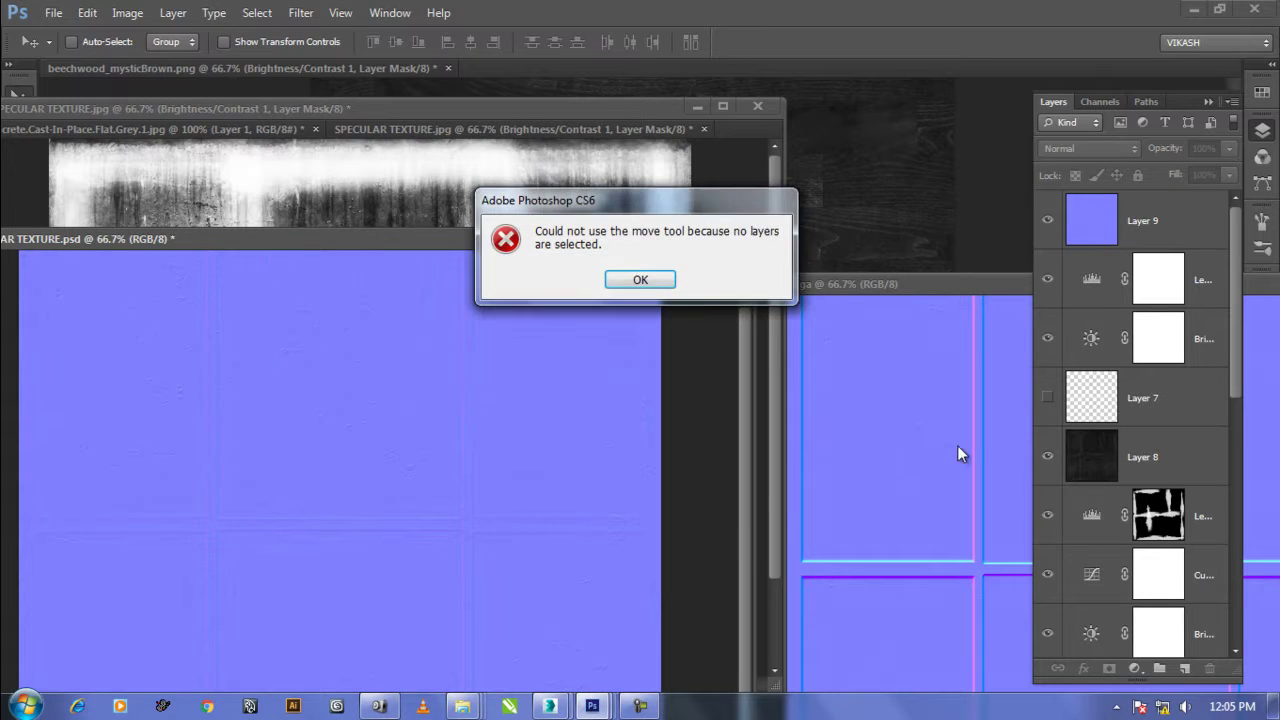
pyautogui.click(663, 285)
pyautogui.click(1158, 219)
pyautogui.moveTo(502, 440)
pyautogui.mouseDown()
pyautogui.moveTo(912, 304)
pyautogui.moveTo(282, 110)
pyautogui.mouseUp()
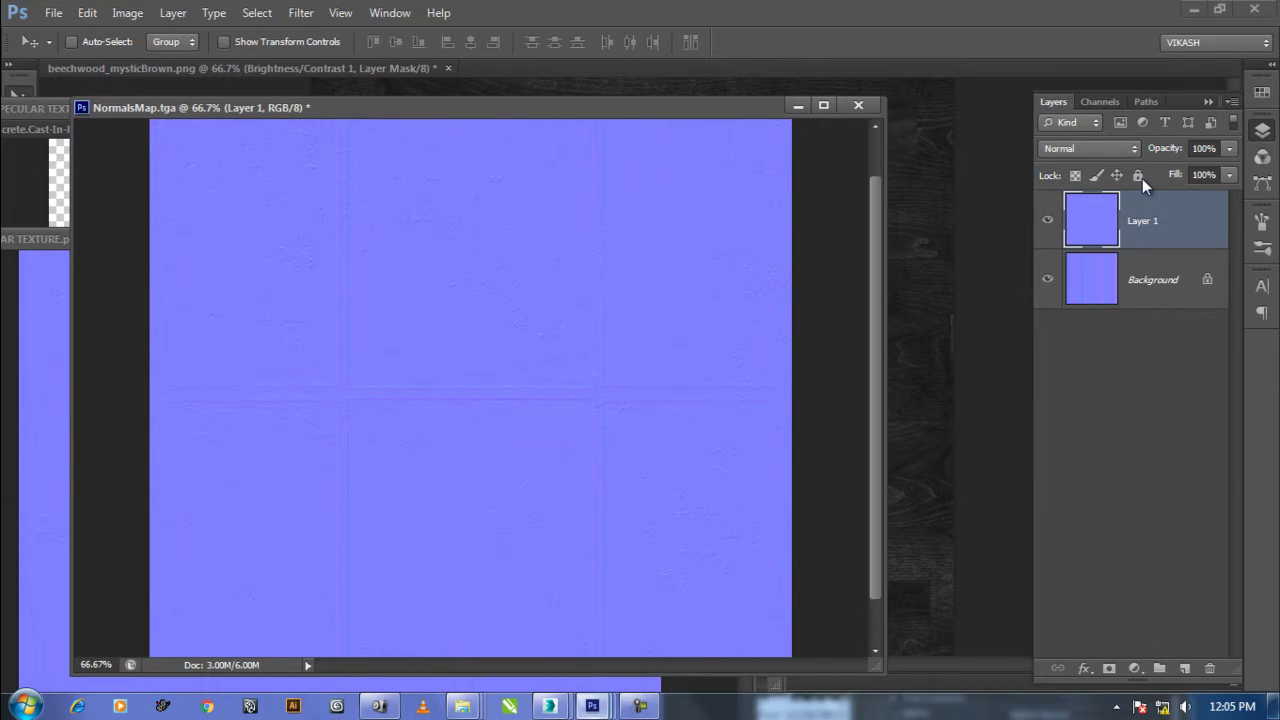
pyautogui.click(1112, 150)
# Set the new Layer 1 to Overlay blending and compare the result with it hidden.
pyautogui.click(1103, 393)
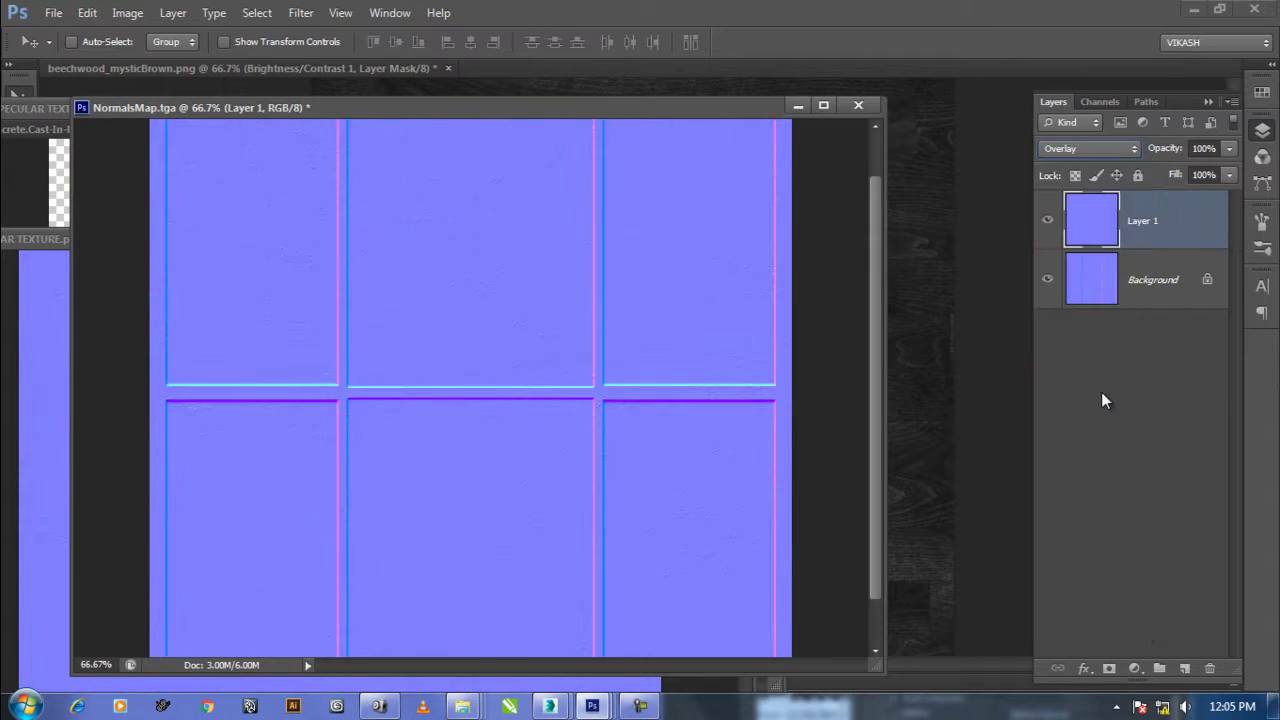
pyautogui.click(1047, 220)
pyautogui.click(1047, 220)
pyautogui.hotkey('ctrl', '-')
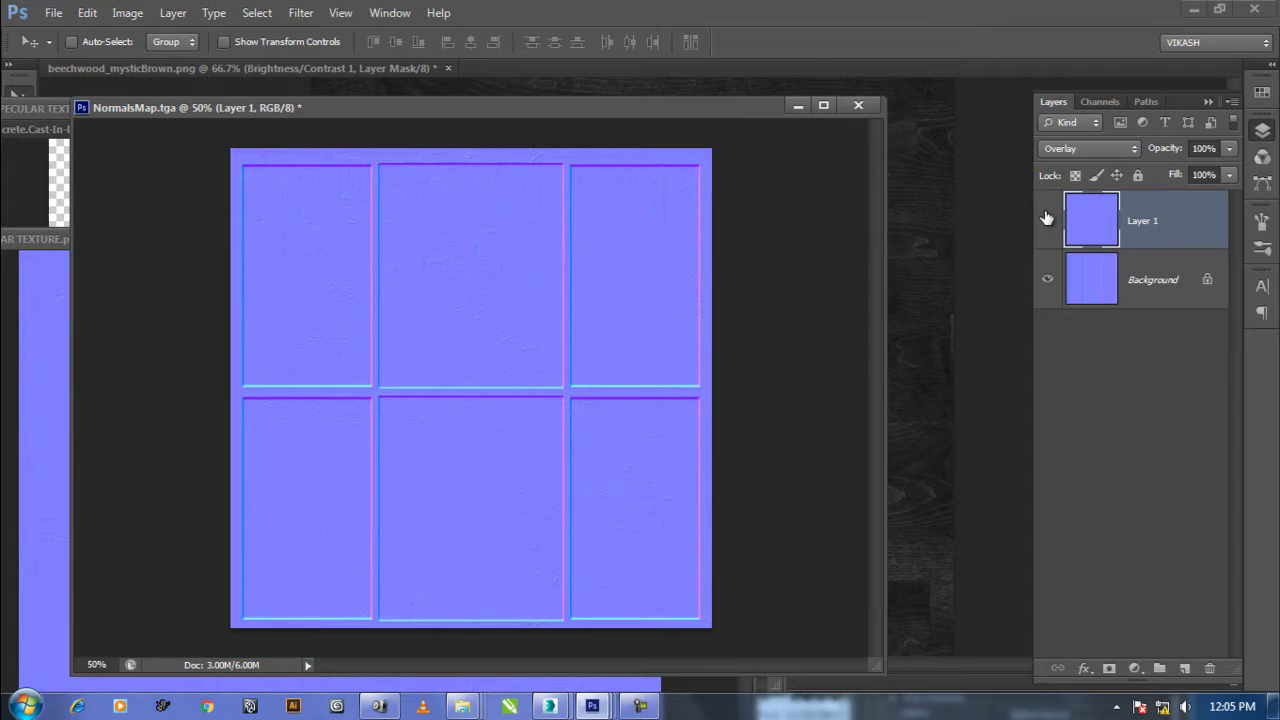
# Save the image over NormalsMap.tga as a 32 bits/pixel Targa file.
pyautogui.hotkey('ctrl', 'shift', 's')
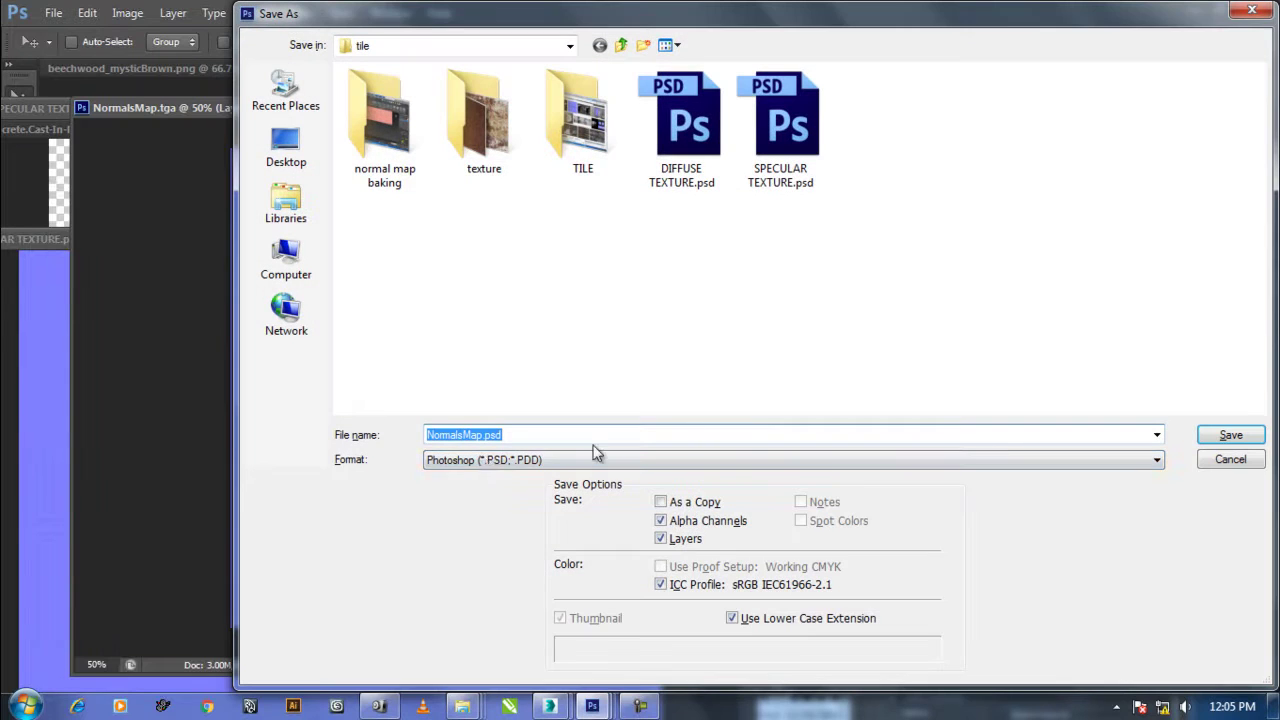
pyautogui.click(488, 462)
pyautogui.press('t')
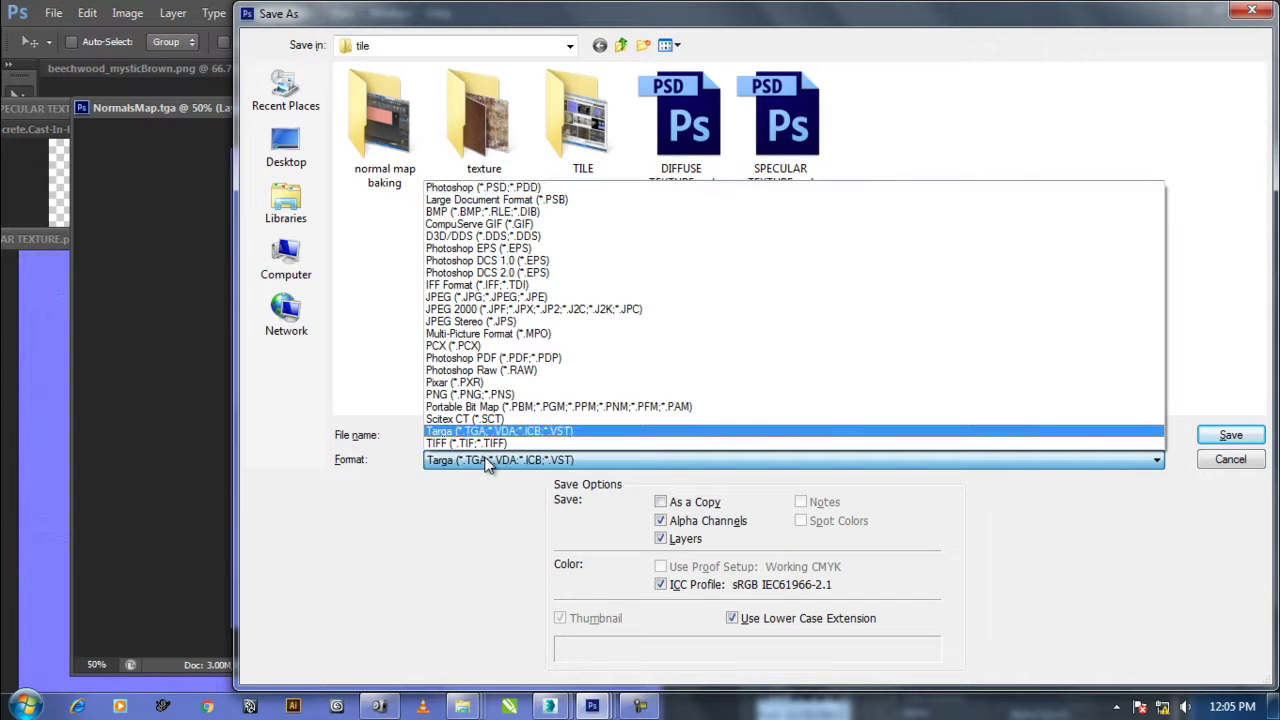
pyautogui.press('Return')
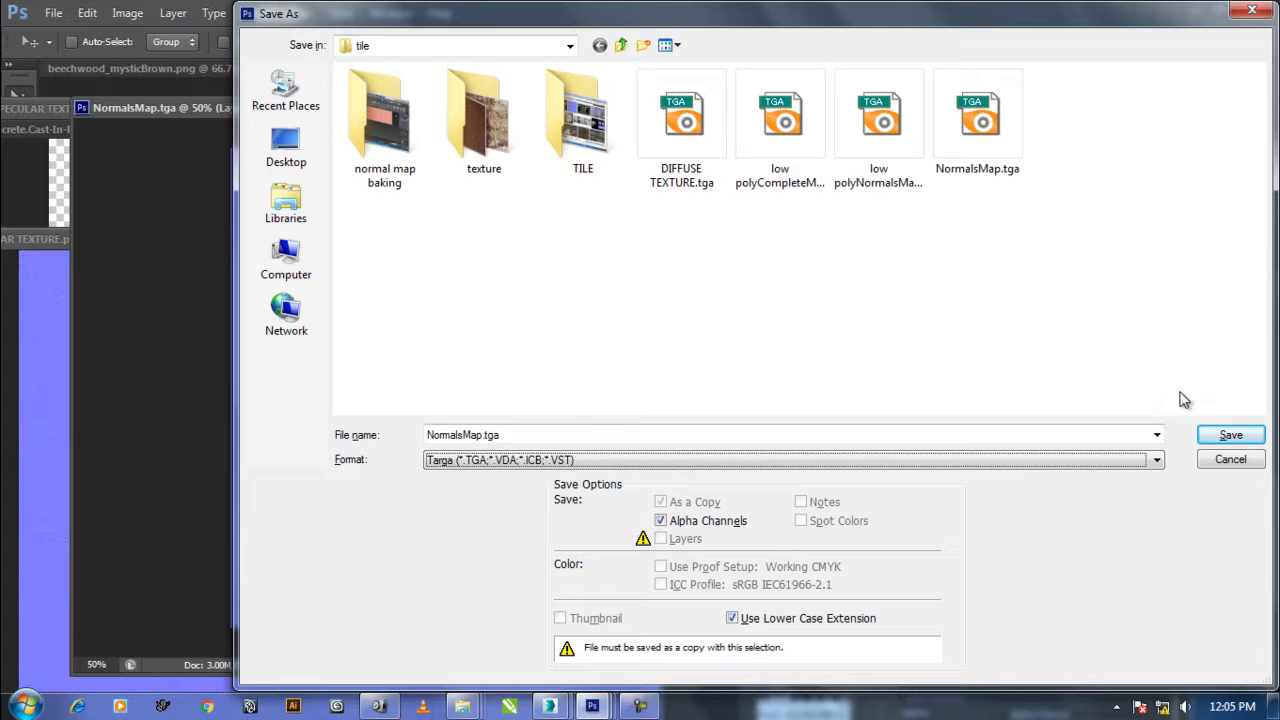
pyautogui.click(1229, 437)
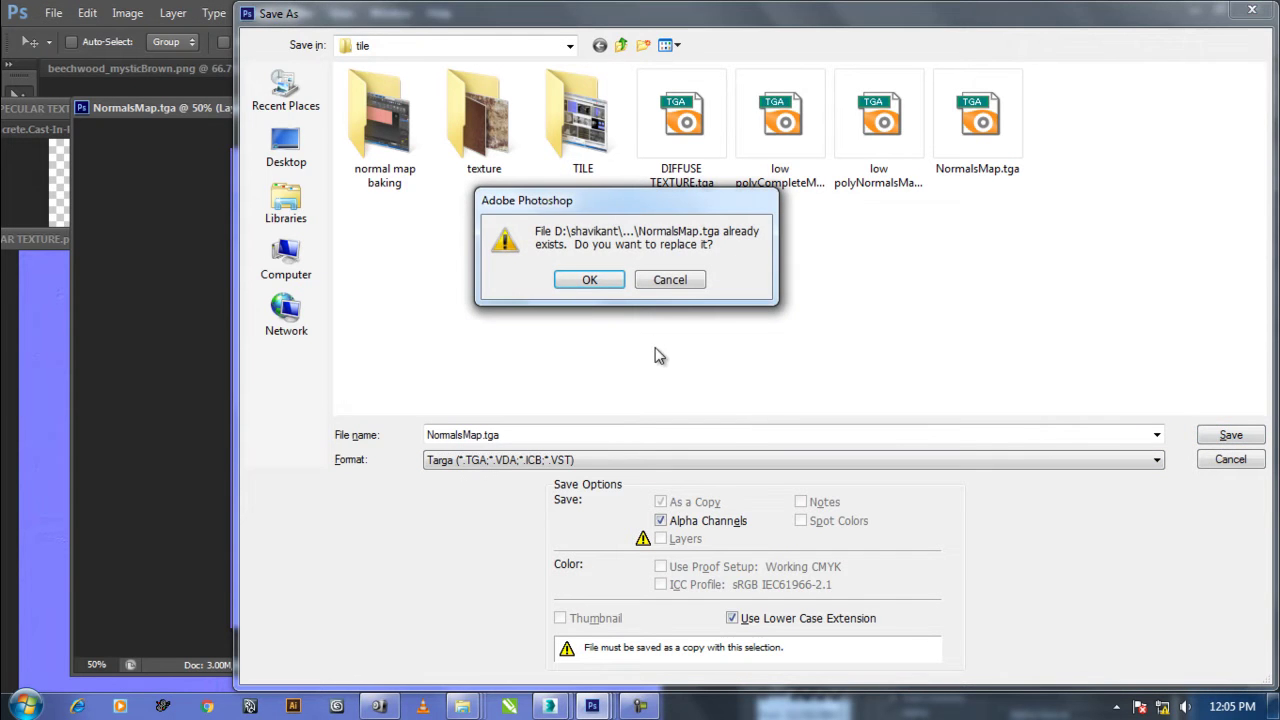
pyautogui.click(590, 280)
pyautogui.click(920, 303)
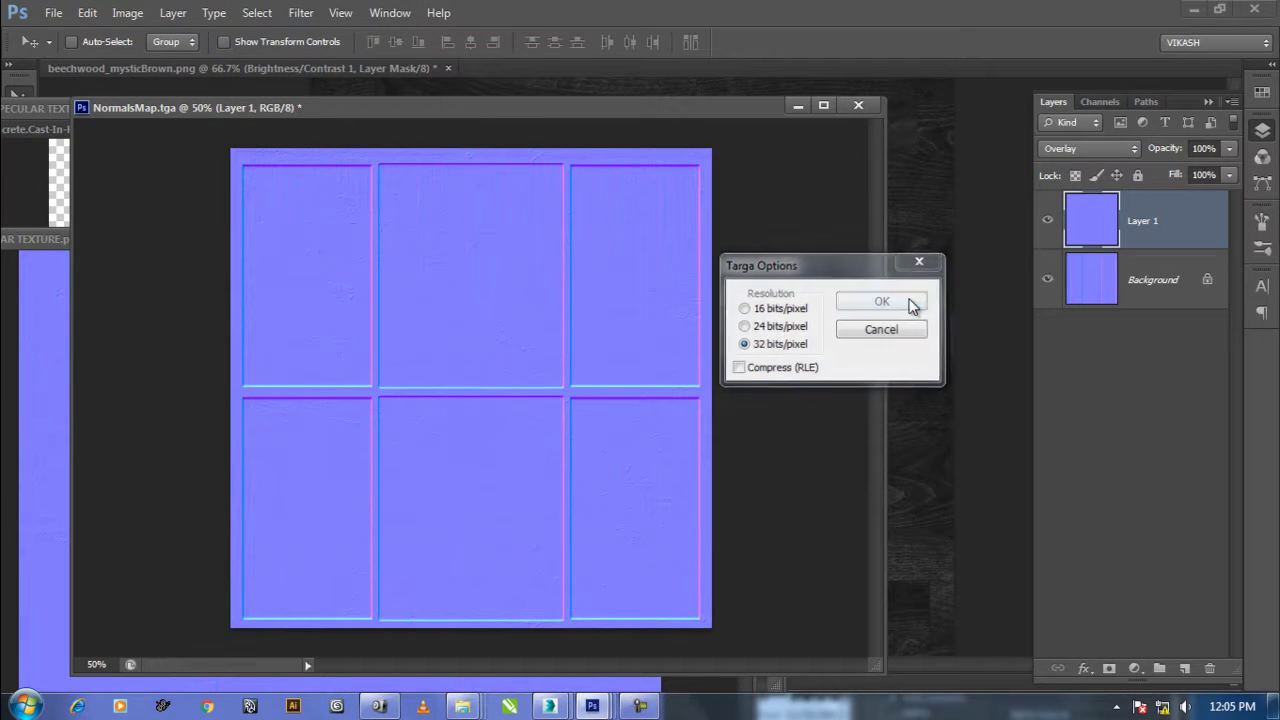
pyautogui.click(552, 706)
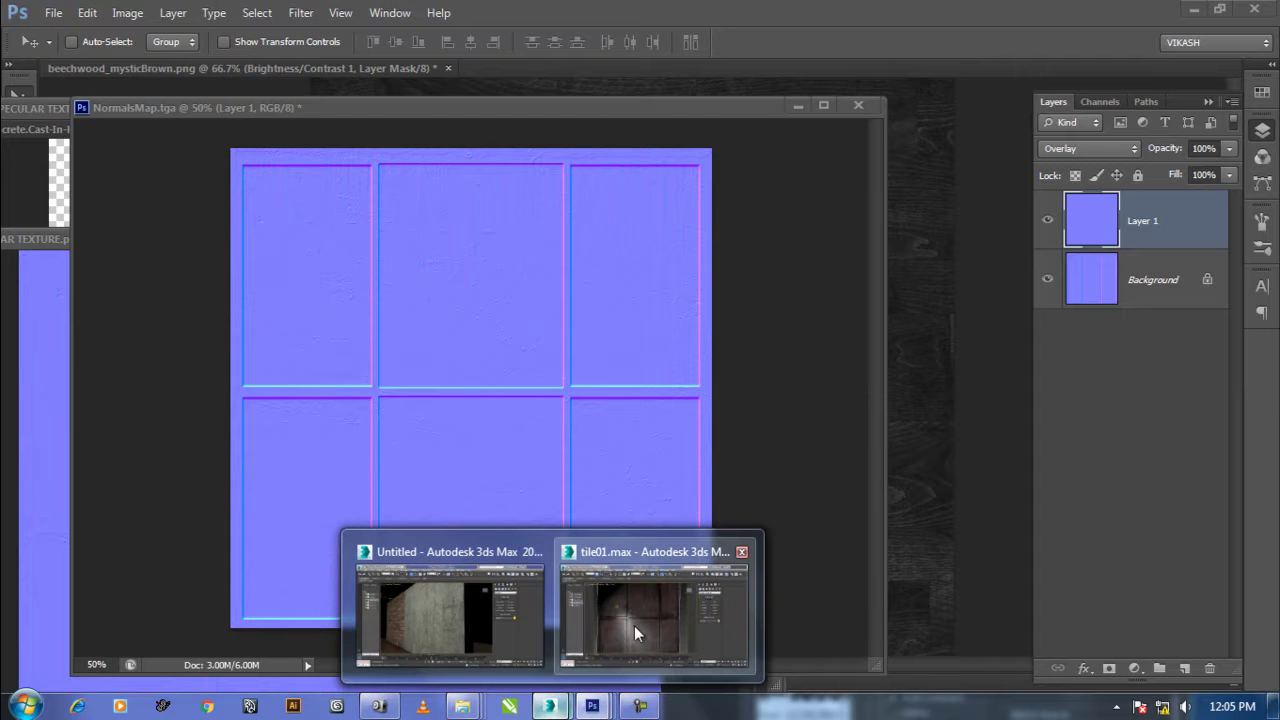
# In tile01.max, preview the refreshed NormalsMap.tga in the Normal Bump map's bitmap settings.
pyautogui.click(634, 626)
pyautogui.keyDown('alt'); pyautogui.moveTo(592, 428); pyautogui.dragTo(566, 415, button='middle'); pyautogui.keyUp('alt')
pyautogui.click(1148, 275)
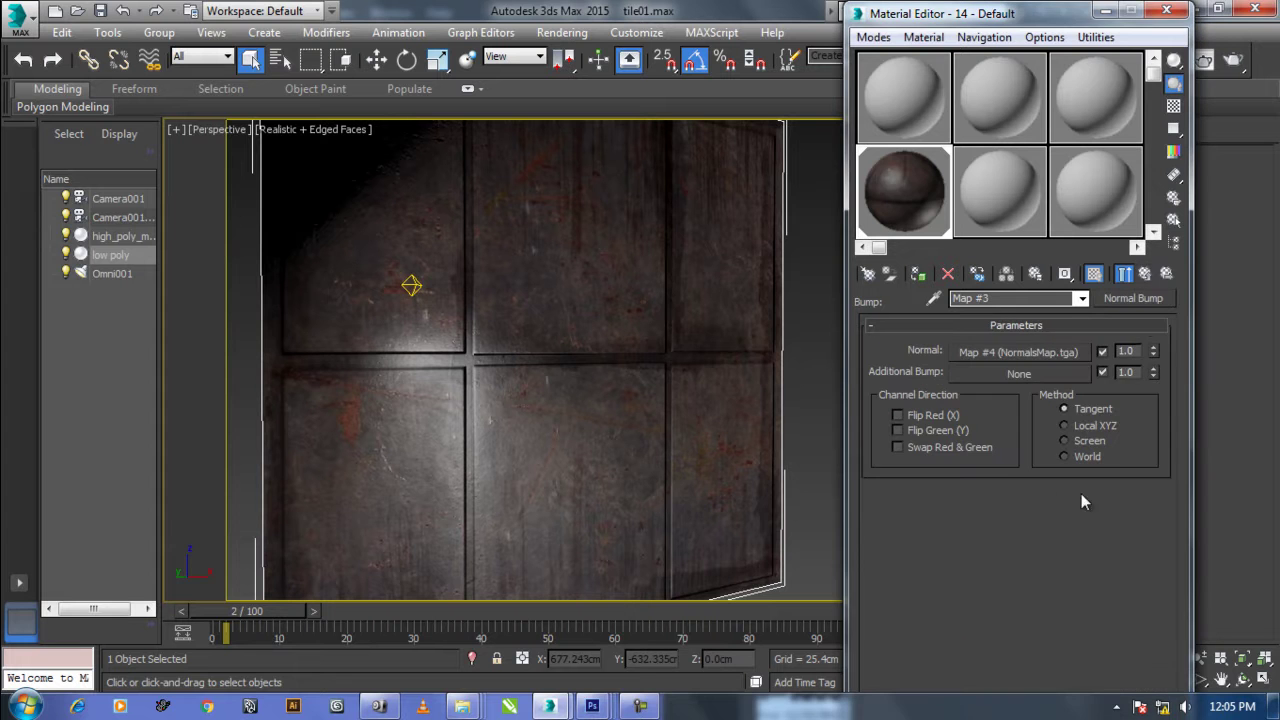
pyautogui.click(1018, 352)
pyautogui.click(1118, 603)
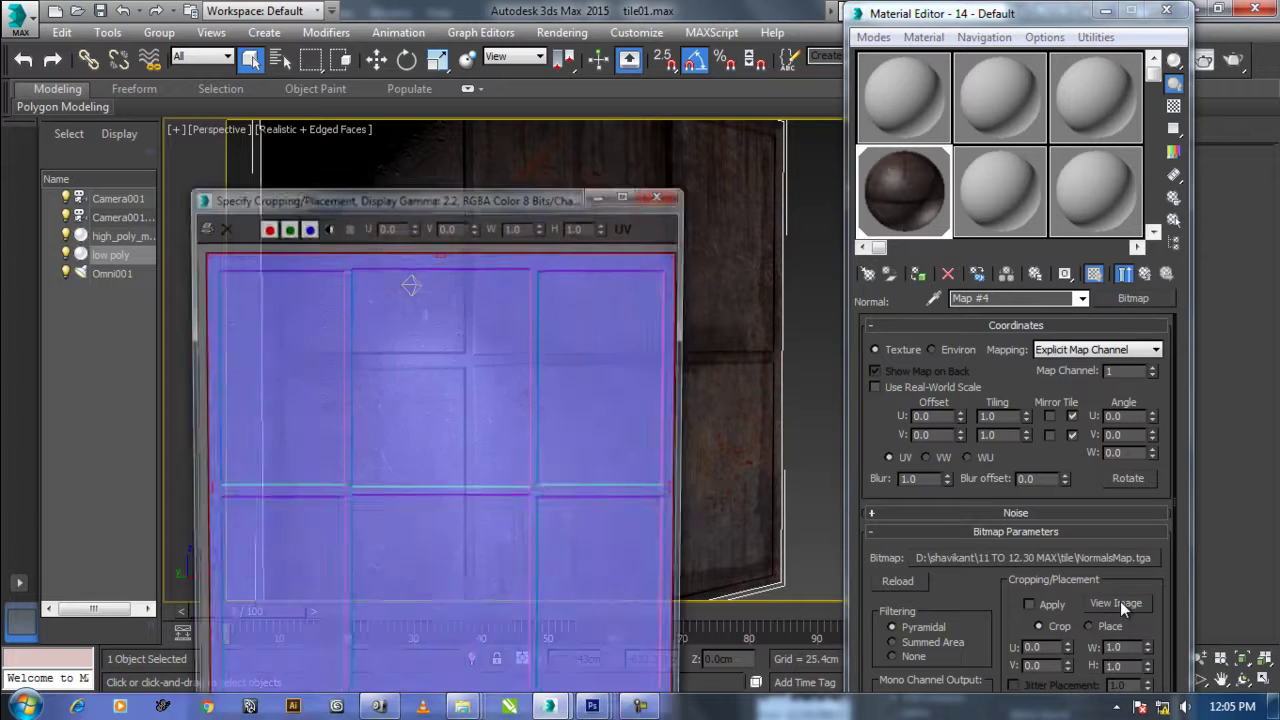
pyautogui.click(661, 192)
# Scrub the animation to sweep the light over the wall, with Expert Mode on and the Material Editor closed.
pyautogui.scroll(3, 623, 417)
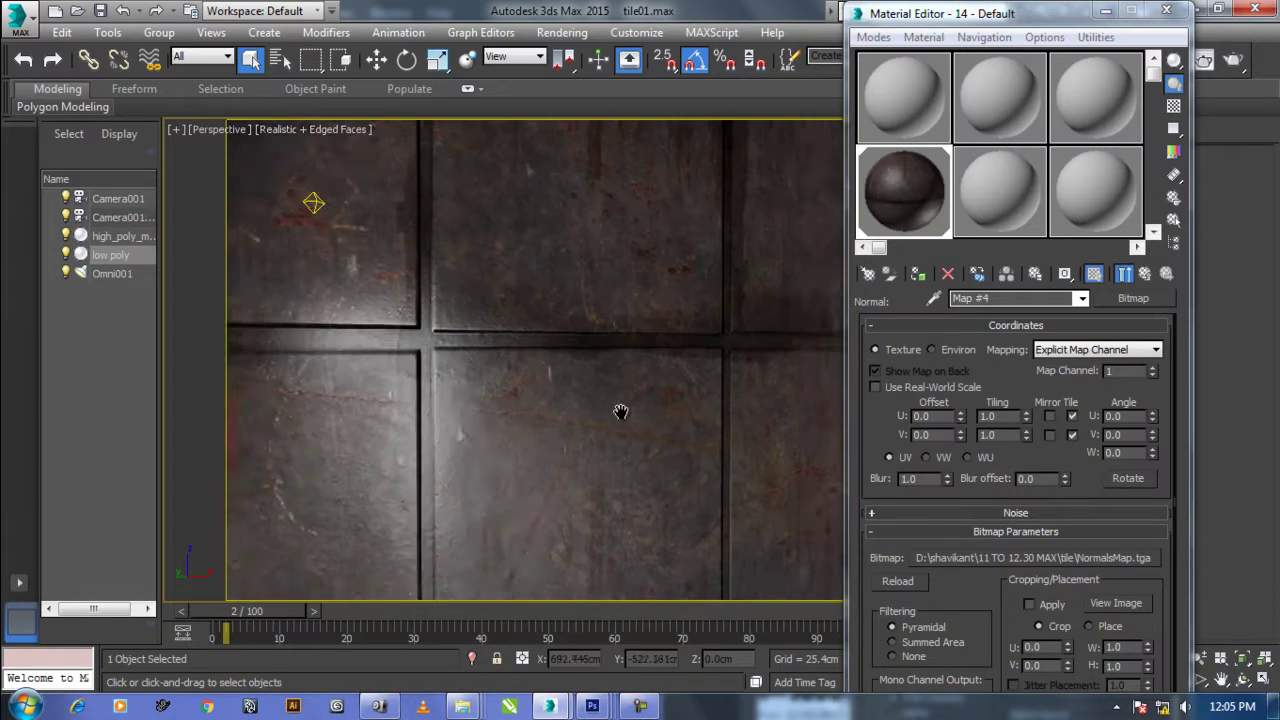
pyautogui.moveTo(674, 429)
pyautogui.mouseDown(button='middle')
pyautogui.moveTo(580, 407)
pyautogui.moveTo(683, 409)
pyautogui.mouseUp(button='middle')
pyautogui.moveTo(537, 306)
pyautogui.keyDown('alt'); pyautogui.mouseDown(button='middle')
pyautogui.moveTo(620, 366)
pyautogui.moveTo(546, 502)
pyautogui.mouseUp(button='middle'); pyautogui.keyUp('alt')
pyautogui.moveTo(275, 612)
pyautogui.mouseDown()
pyautogui.moveTo(523, 598)
pyautogui.moveTo(483, 600)
pyautogui.mouseUp()
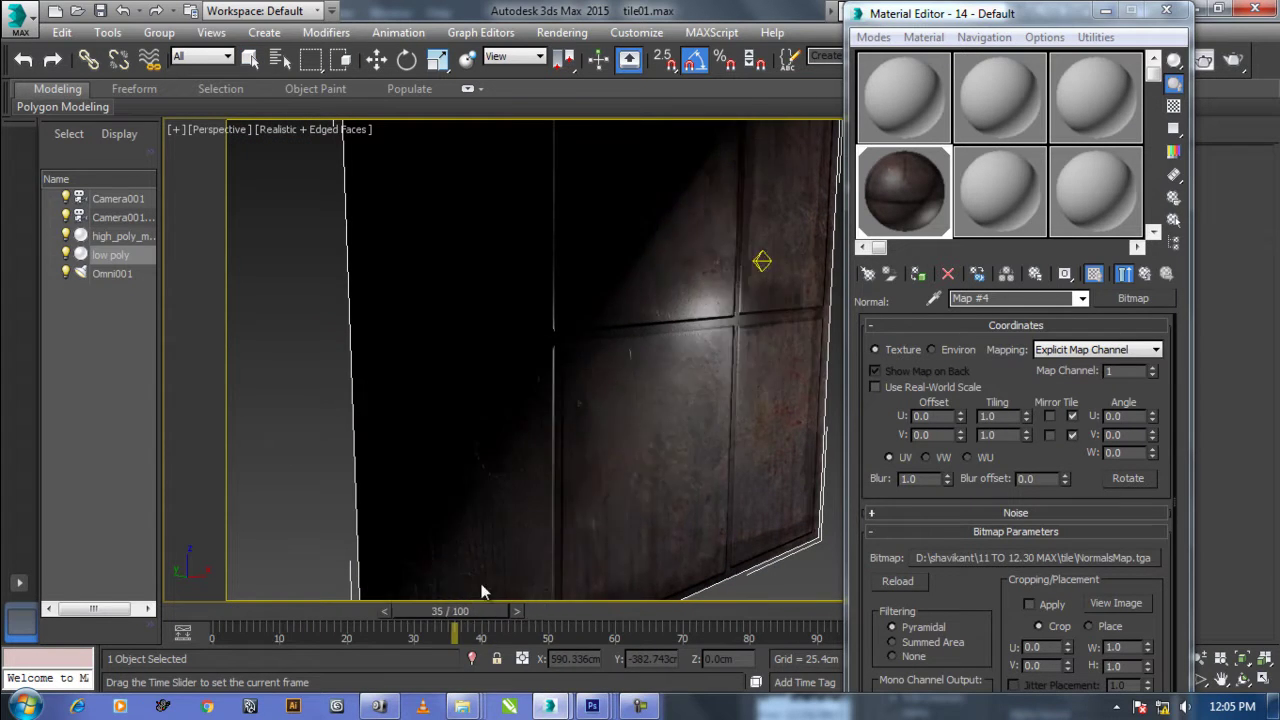
pyautogui.scroll(3, 643, 437)
pyautogui.hotkey('ctrl', 'x')
pyautogui.press('m')
pyautogui.moveTo(552, 662)
pyautogui.mouseDown()
pyautogui.moveTo(357, 665)
pyautogui.moveTo(663, 660)
pyautogui.moveTo(407, 660)
pyautogui.moveTo(554, 652)
pyautogui.moveTo(491, 654)
pyautogui.mouseUp()
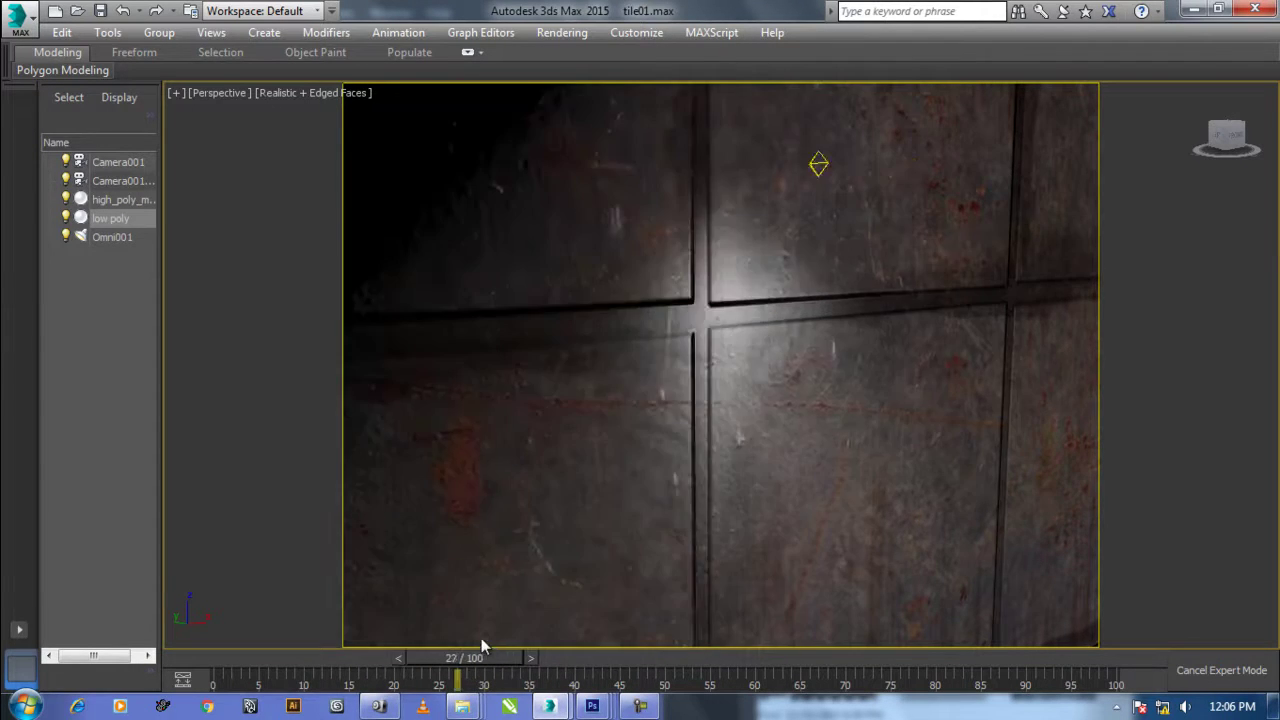
# Bring the tiled wall into a frontal view and scrub the light to frame 52.
pyautogui.scroll(-5, 551, 460)
pyautogui.moveTo(551, 460)
pyautogui.keyDown('alt'); pyautogui.mouseDown(button='middle')
pyautogui.moveTo(620, 435)
pyautogui.moveTo(583, 426)
pyautogui.moveTo(596, 430)
pyautogui.mouseUp(button='middle'); pyautogui.keyUp('alt')
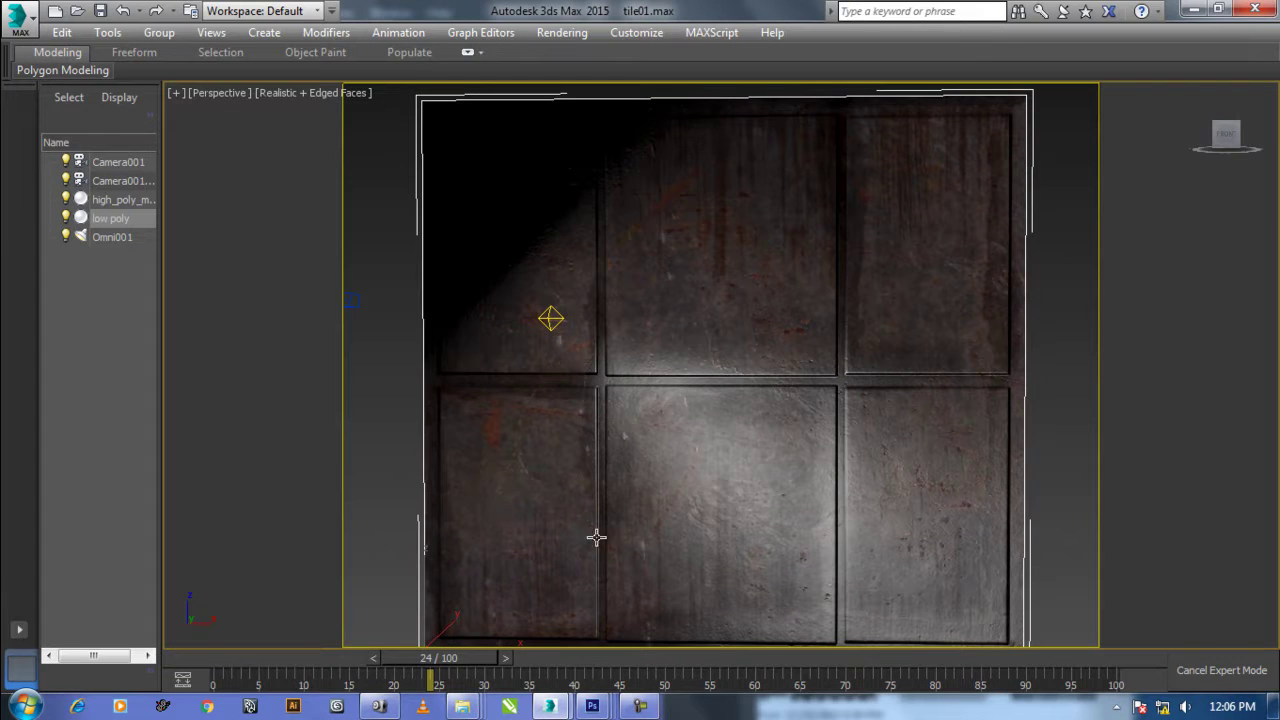
pyautogui.moveTo(453, 666)
pyautogui.mouseDown()
pyautogui.moveTo(405, 655)
pyautogui.moveTo(701, 651)
pyautogui.moveTo(403, 608)
pyautogui.mouseUp()
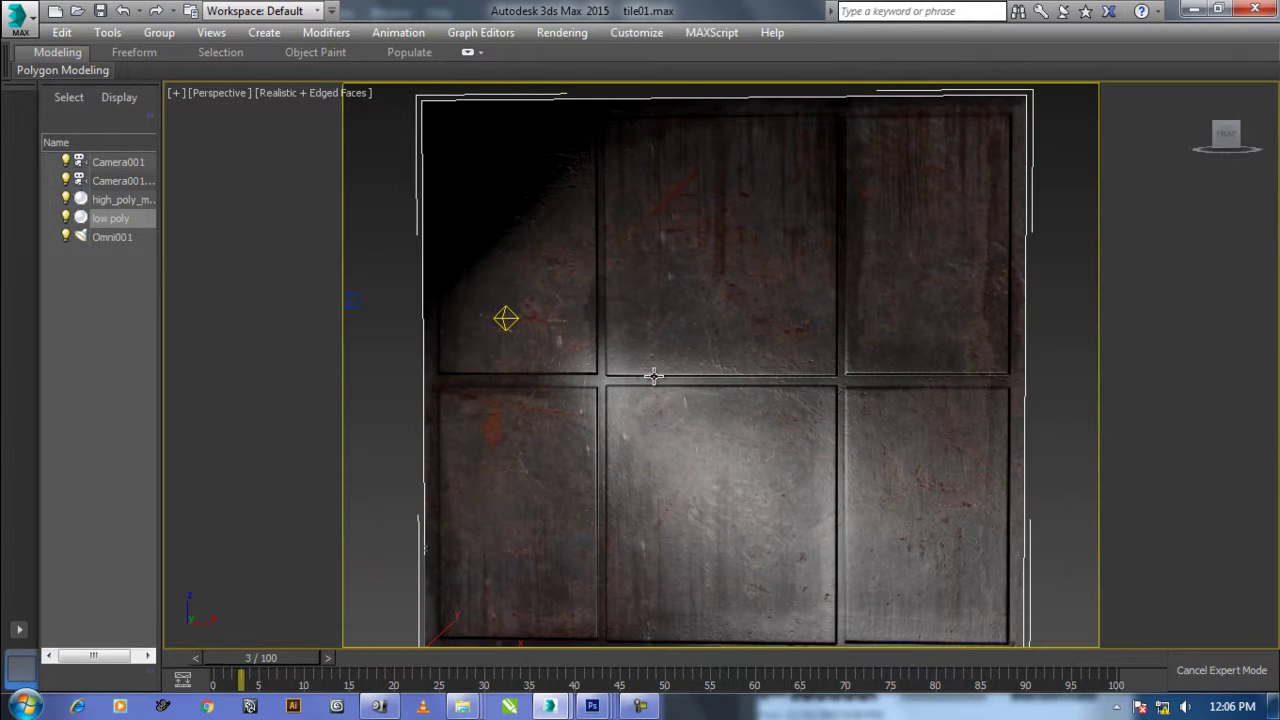
pyautogui.moveTo(620, 487)
pyautogui.keyDown('alt'); pyautogui.mouseDown(button='middle')
pyautogui.moveTo(629, 409)
pyautogui.moveTo(694, 414)
pyautogui.moveTo(742, 446)
pyautogui.moveTo(674, 471)
pyautogui.moveTo(571, 460)
pyautogui.moveTo(694, 426)
pyautogui.moveTo(566, 426)
pyautogui.moveTo(866, 446)
pyautogui.moveTo(877, 354)
pyautogui.moveTo(931, 397)
pyautogui.moveTo(914, 431)
pyautogui.moveTo(794, 429)
pyautogui.moveTo(995, 431)
pyautogui.moveTo(929, 460)
pyautogui.moveTo(863, 463)
pyautogui.mouseUp(button='middle'); pyautogui.keyUp('alt')
# Move the Omni001 light up near the top of the wall.
pyautogui.click(555, 268)
pyautogui.moveTo(612, 338); pyautogui.dragTo(614, 300, button='middle')
pyautogui.rightClick(614, 300)
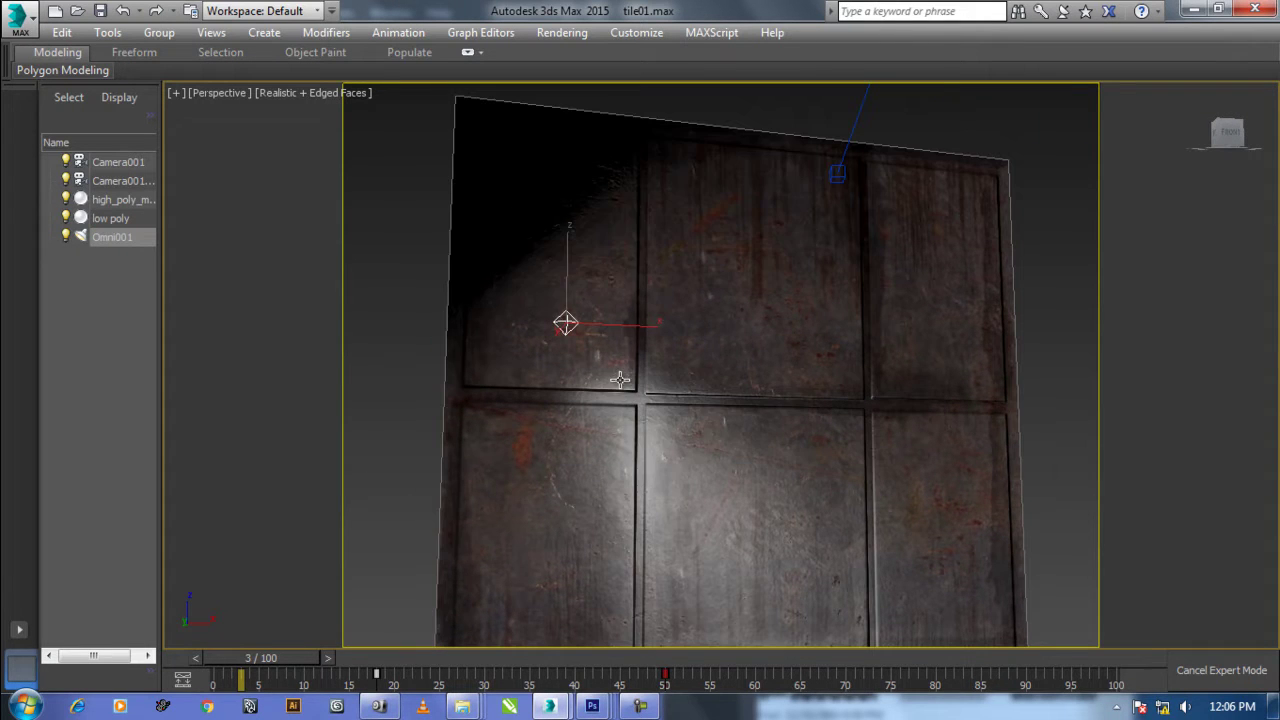
pyautogui.click(700, 334)
pyautogui.scroll(-3, 598, 344)
pyautogui.moveTo(582, 291); pyautogui.dragTo(530, 142)
# Preview the lighting across frames 5 to 17 and orbit to face the wall.
pyautogui.moveTo(248, 655)
pyautogui.mouseDown()
pyautogui.moveTo(623, 655)
pyautogui.moveTo(344, 655)
pyautogui.mouseUp()
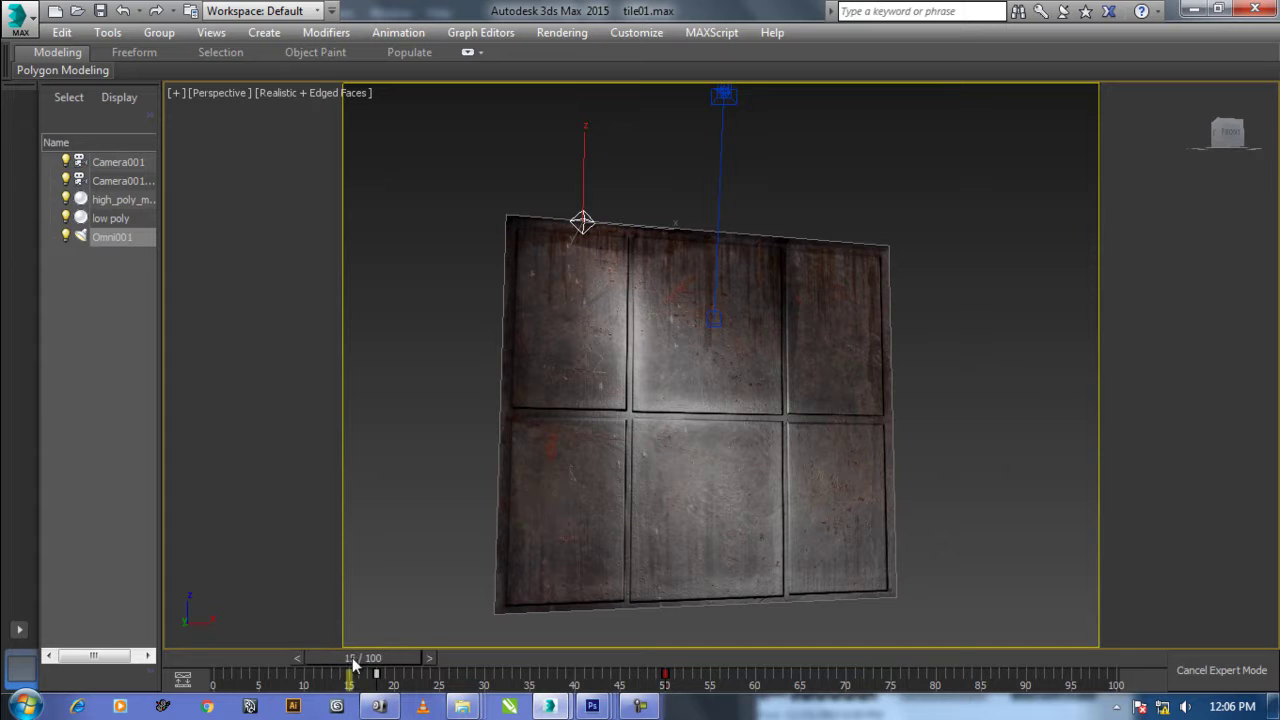
pyautogui.scroll(2, 700, 420)
pyautogui.scroll(3, 713, 423)
pyautogui.moveTo(713, 423)
pyautogui.keyDown('alt'); pyautogui.mouseDown(button='middle')
pyautogui.moveTo(751, 428)
pyautogui.moveTo(712, 406)
pyautogui.mouseUp(button='middle'); pyautogui.keyUp('alt')
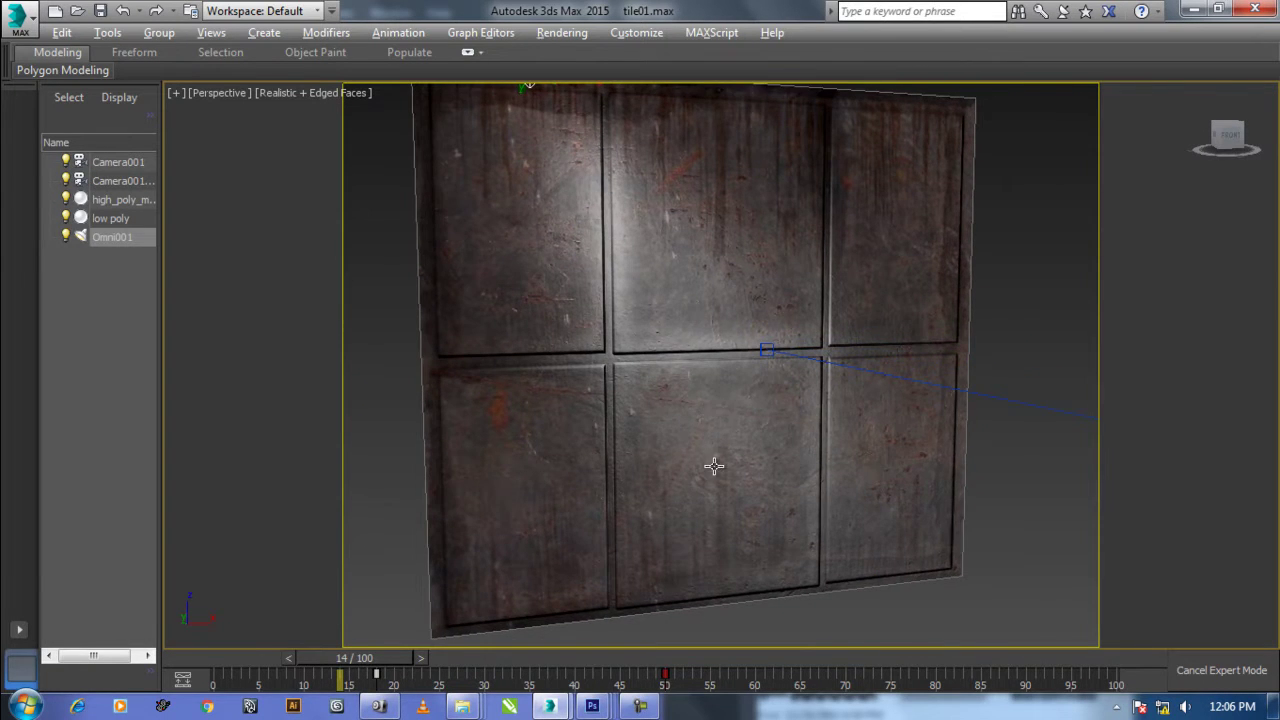
pyautogui.keyDown('alt'); pyautogui.moveTo(713, 466); pyautogui.dragTo(704, 463, button='middle'); pyautogui.keyUp('alt')
# Switch the viewport to Camera001 and scrub the light to frame 33.
pyautogui.click(979, 410)
pyautogui.press('z')
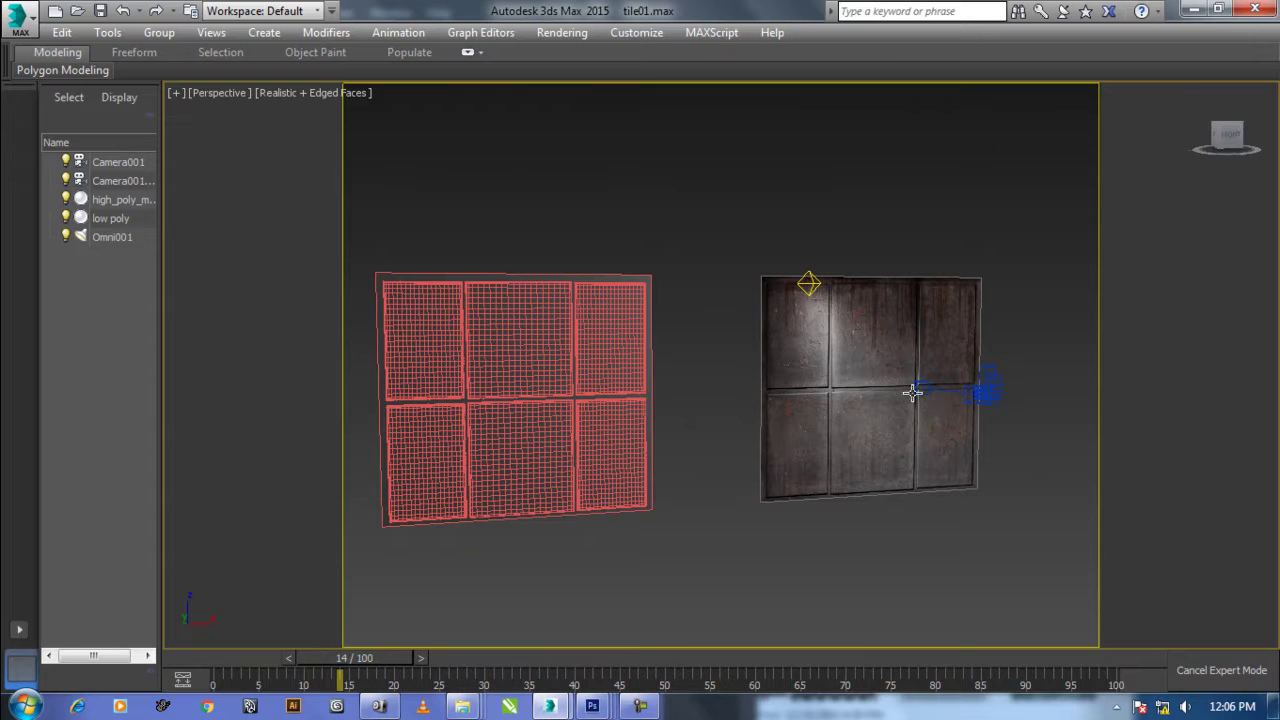
pyautogui.click(981, 400)
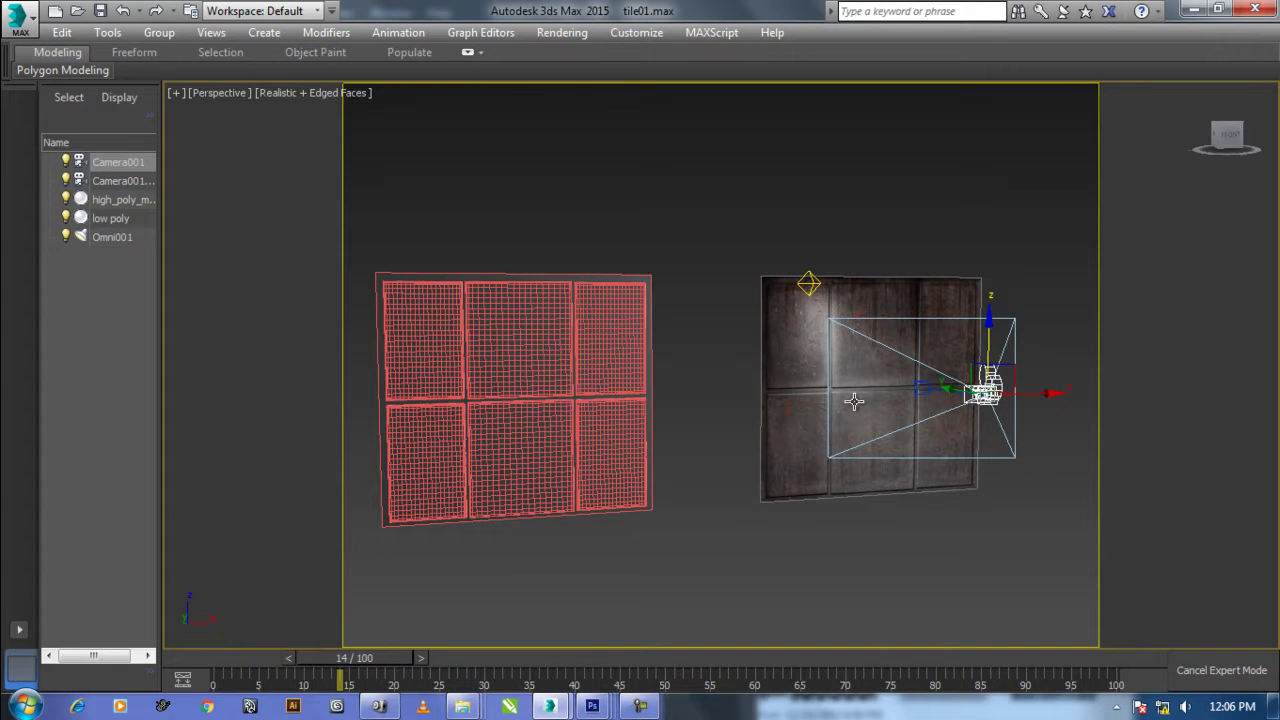
pyautogui.press('c')
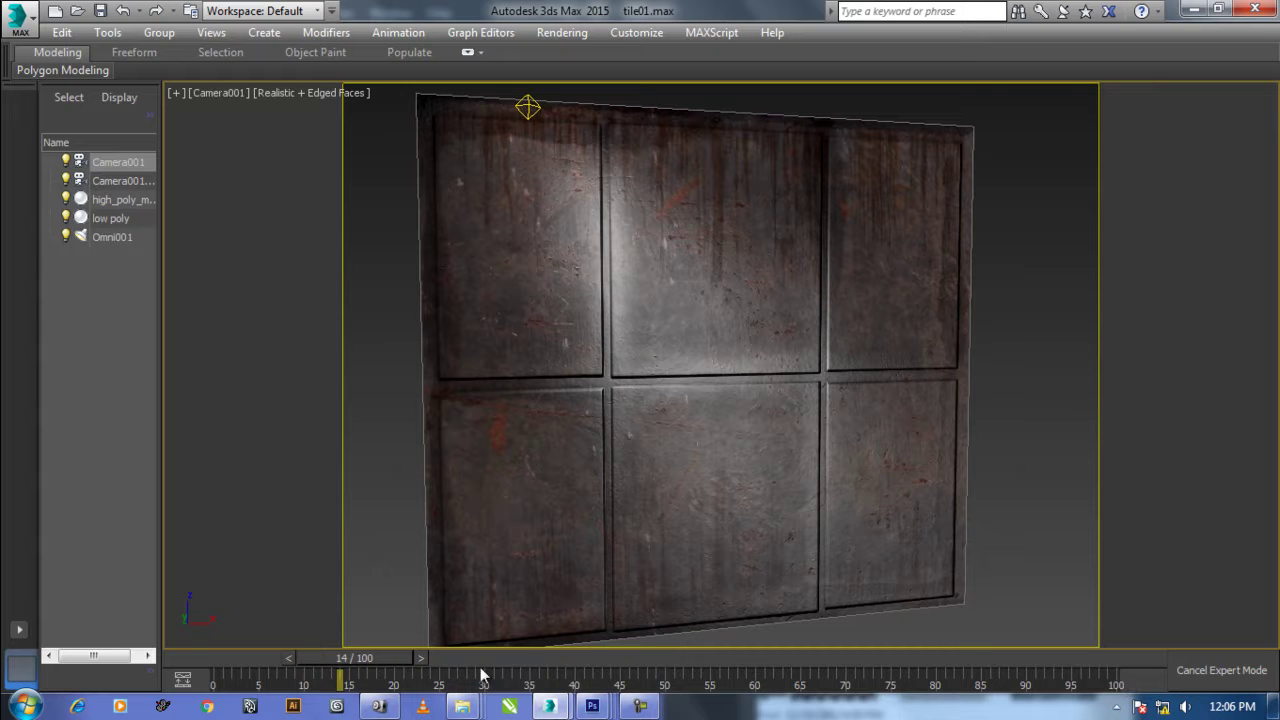
pyautogui.moveTo(395, 662)
pyautogui.mouseDown()
pyautogui.moveTo(538, 655)
pyautogui.moveTo(300, 657)
pyautogui.mouseUp()
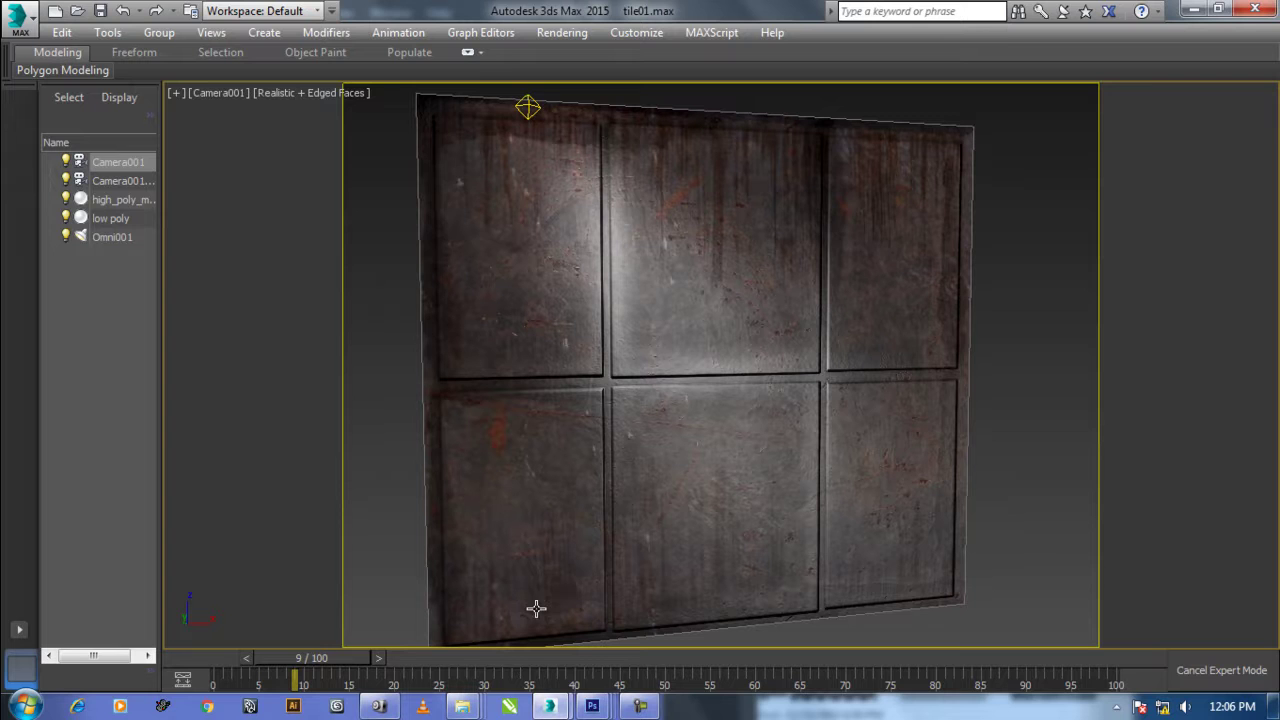
pyautogui.click(1066, 376)
pyautogui.click(650, 710)
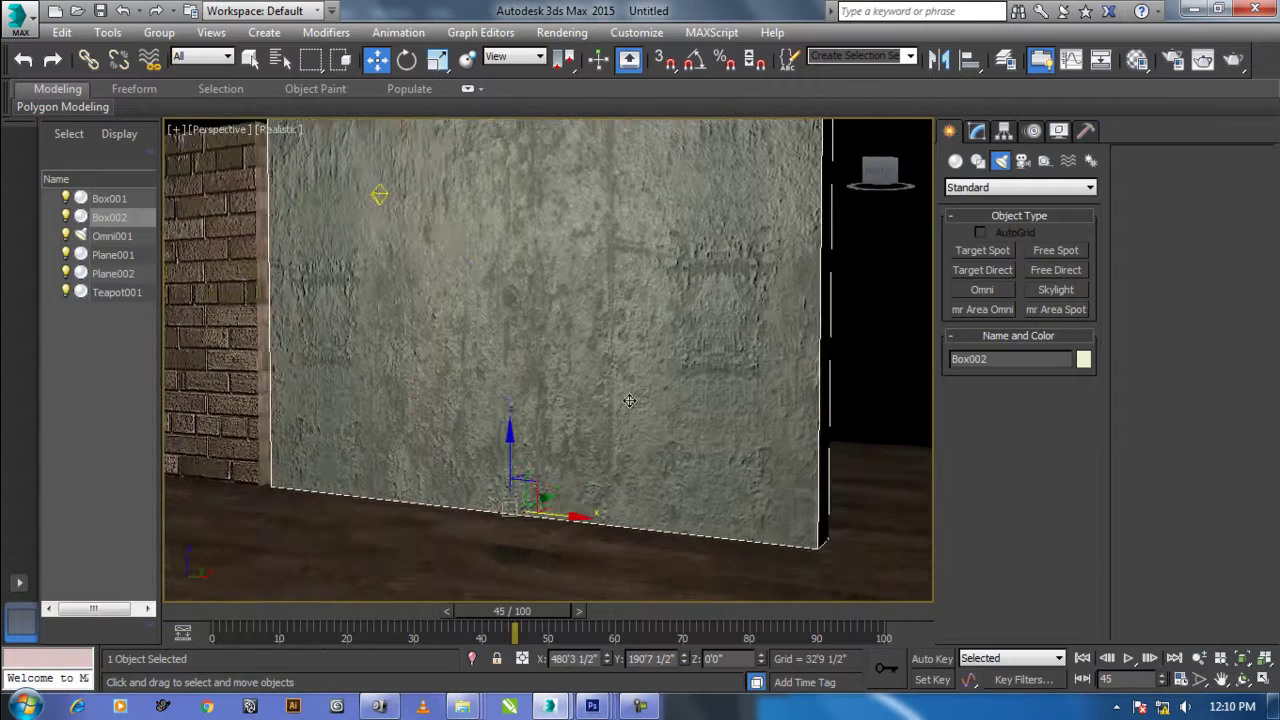
pyautogui.scroll(-5, 629, 400)
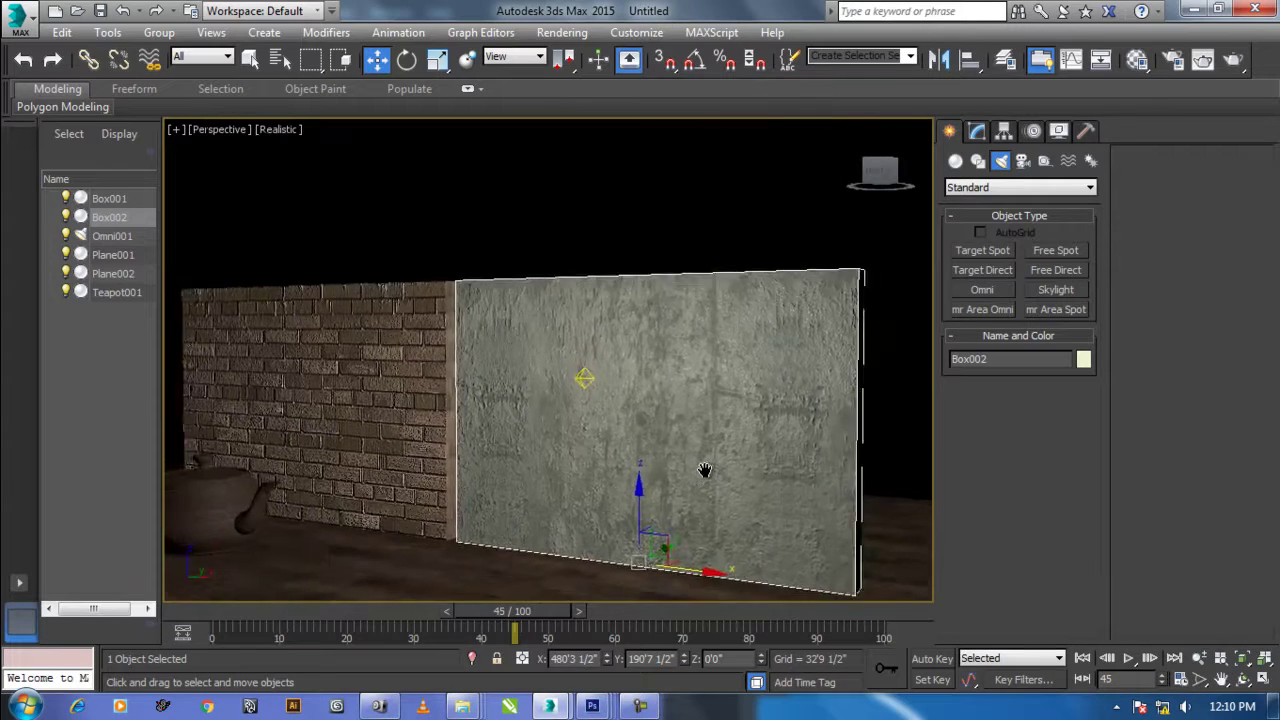
pyautogui.press('m')
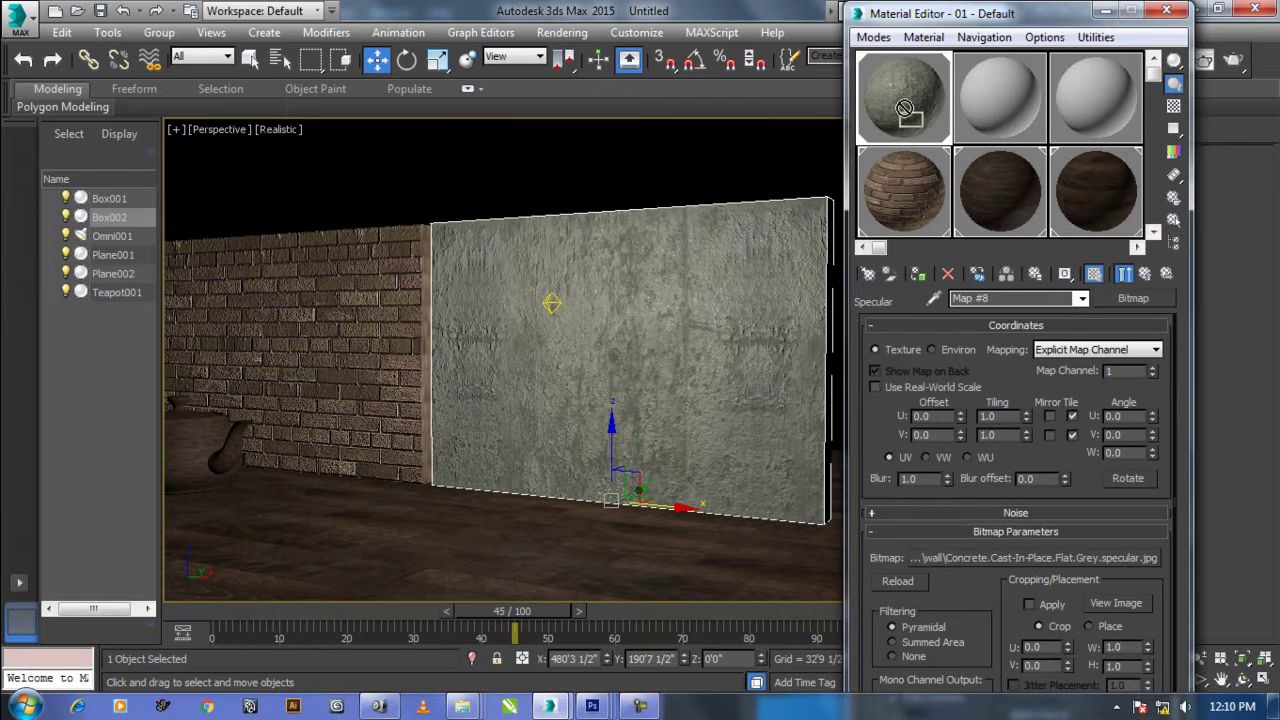
pyautogui.click(968, 120)
pyautogui.click(933, 298)
pyautogui.click(686, 286)
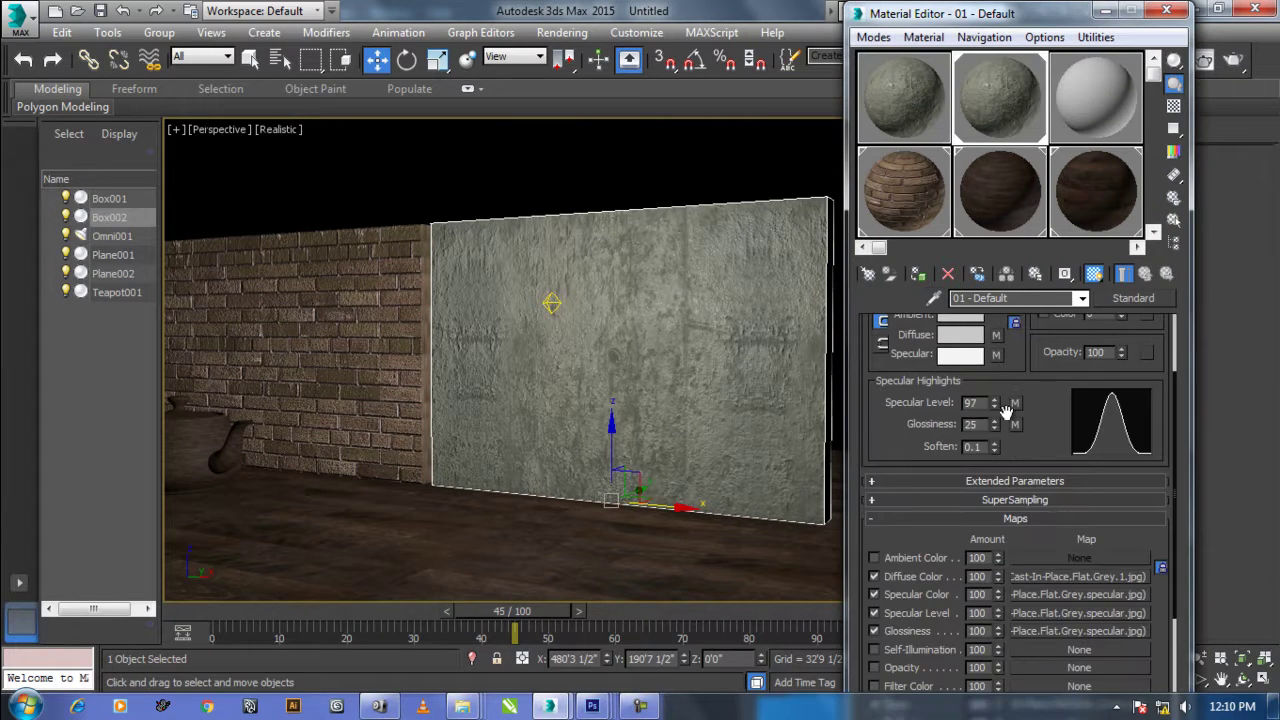
pyautogui.click(997, 336)
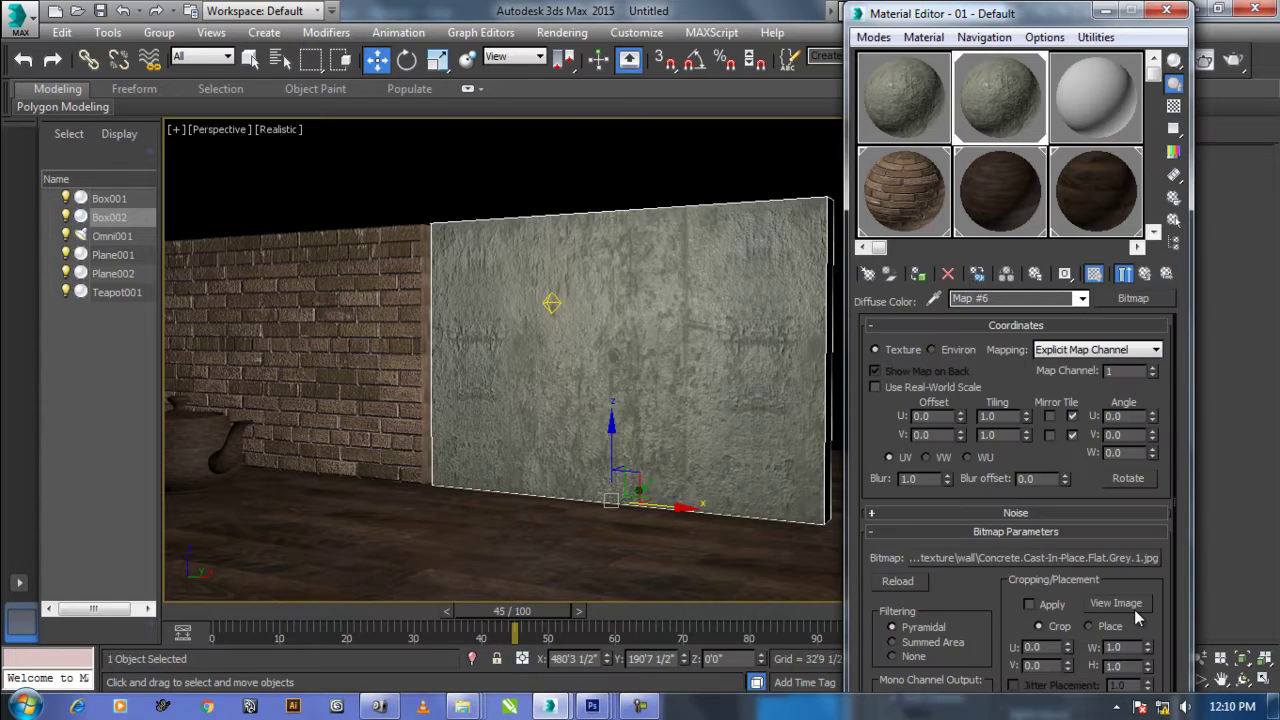
pyautogui.click(1134, 609)
pyautogui.click(874, 196)
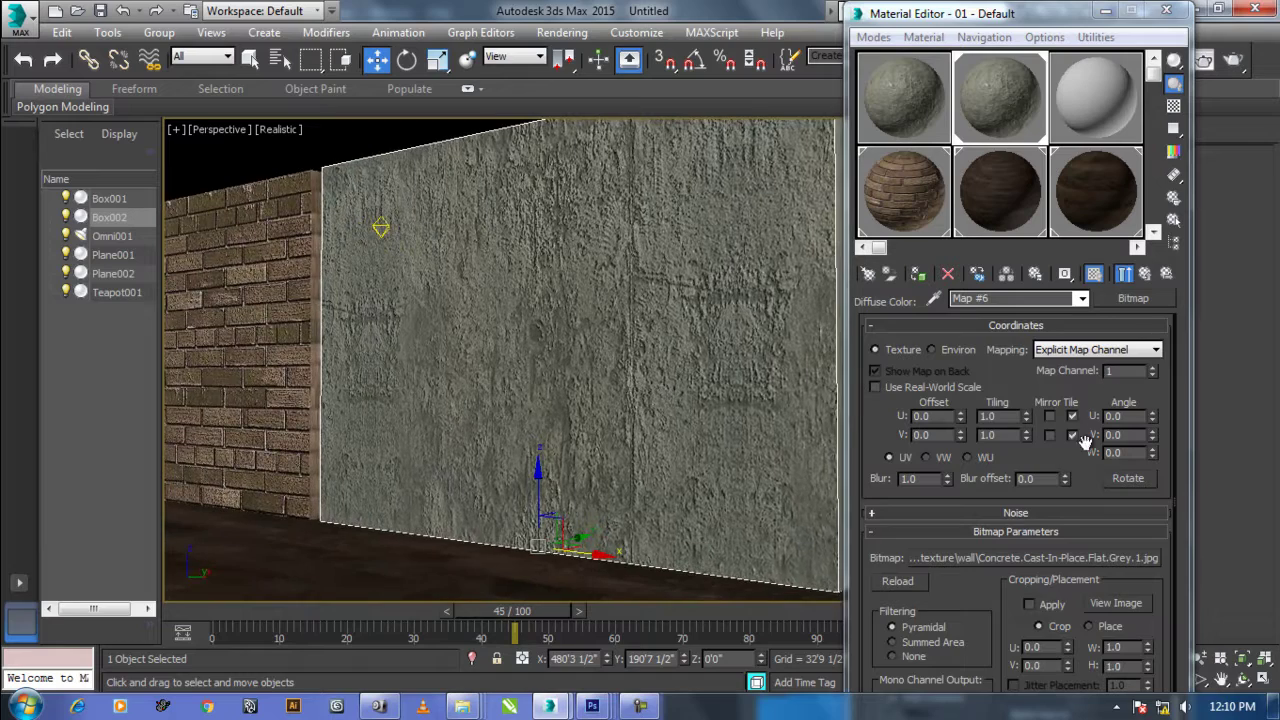
pyautogui.click(1145, 273)
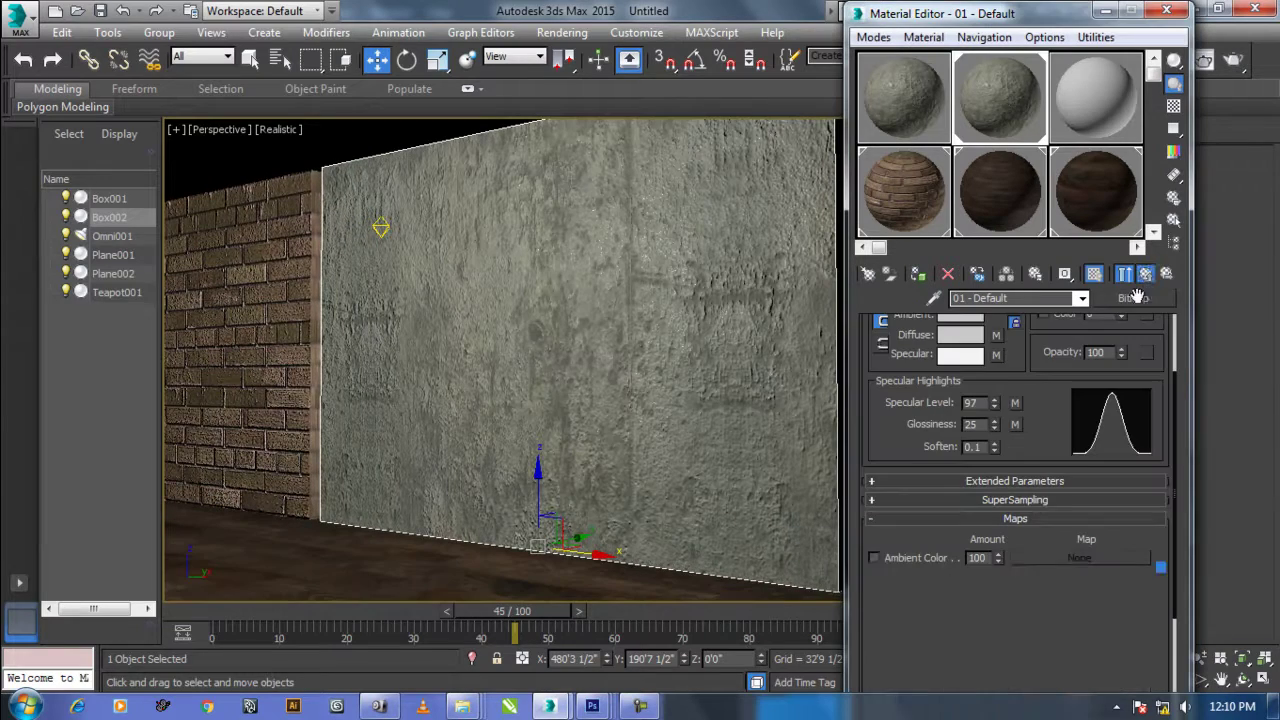
pyautogui.click(998, 355)
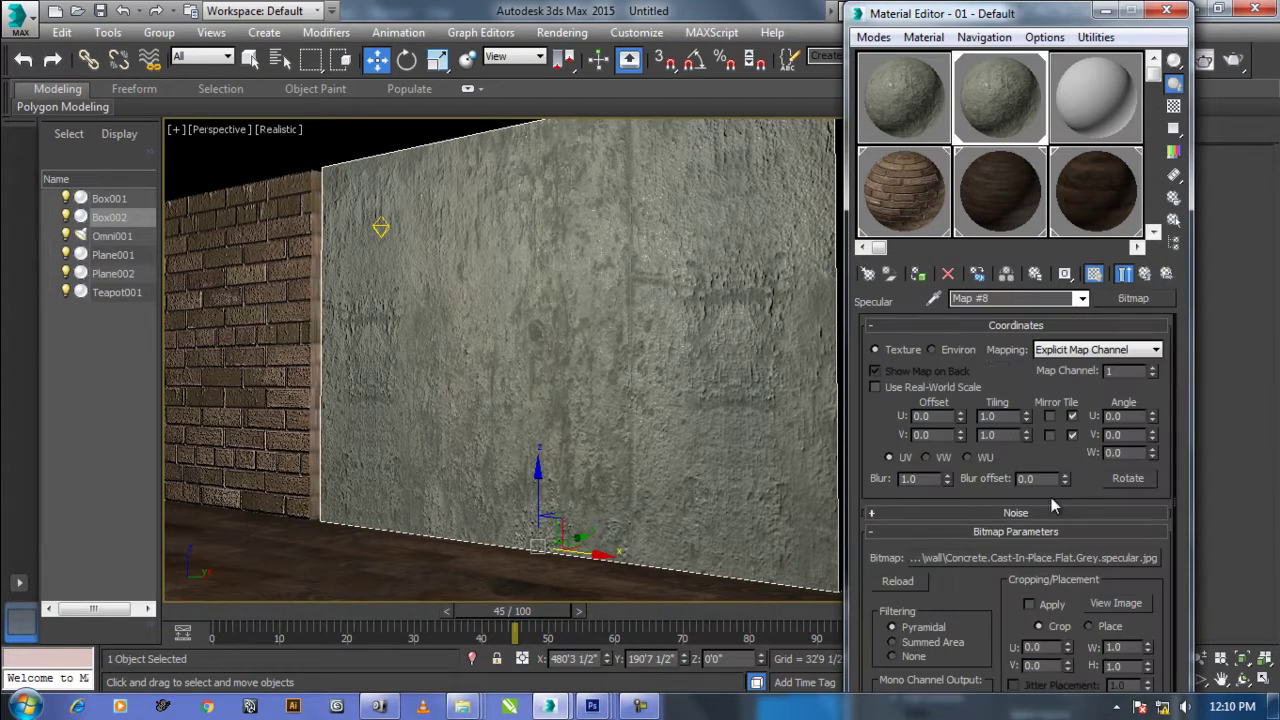
pyautogui.click(1127, 603)
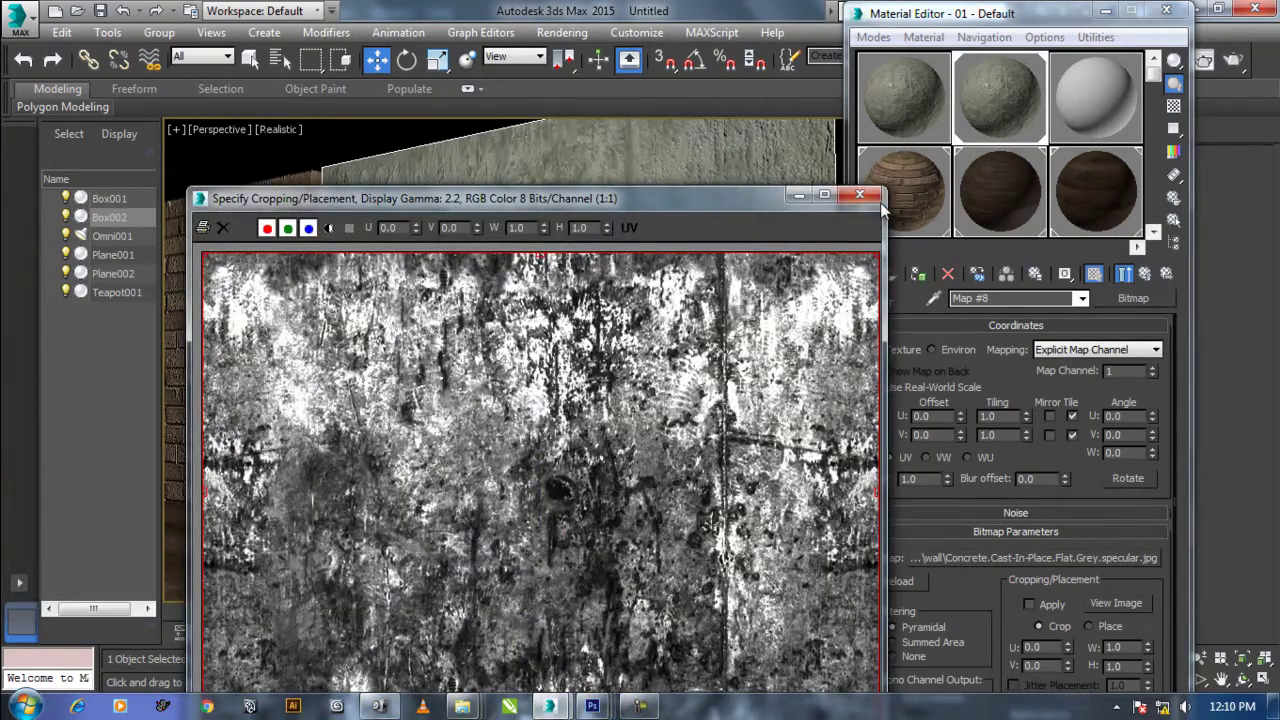
pyautogui.click(859, 194)
pyautogui.moveTo(479, 640)
pyautogui.mouseDown()
pyautogui.moveTo(658, 650)
pyautogui.moveTo(215, 640)
pyautogui.mouseUp()
pyautogui.press('w')
pyautogui.click(1128, 278)
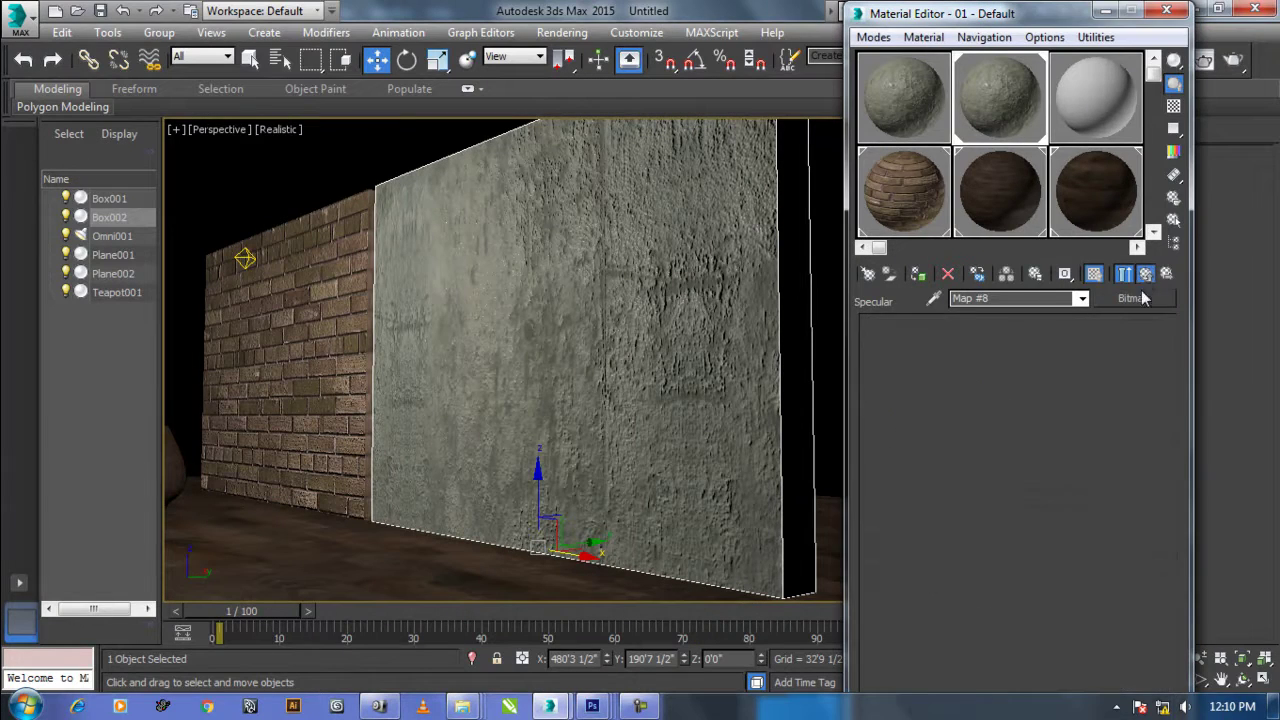
pyautogui.moveTo(934, 550); pyautogui.dragTo(920, 310)
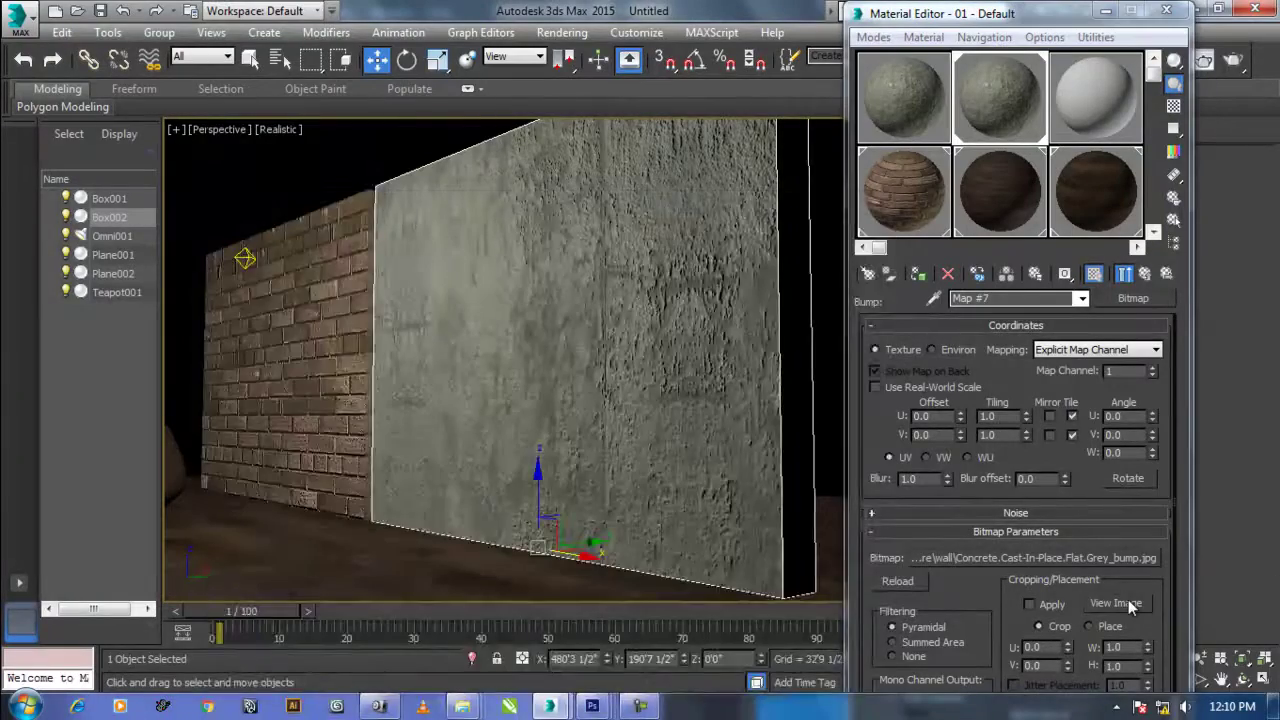
pyautogui.click(1124, 604)
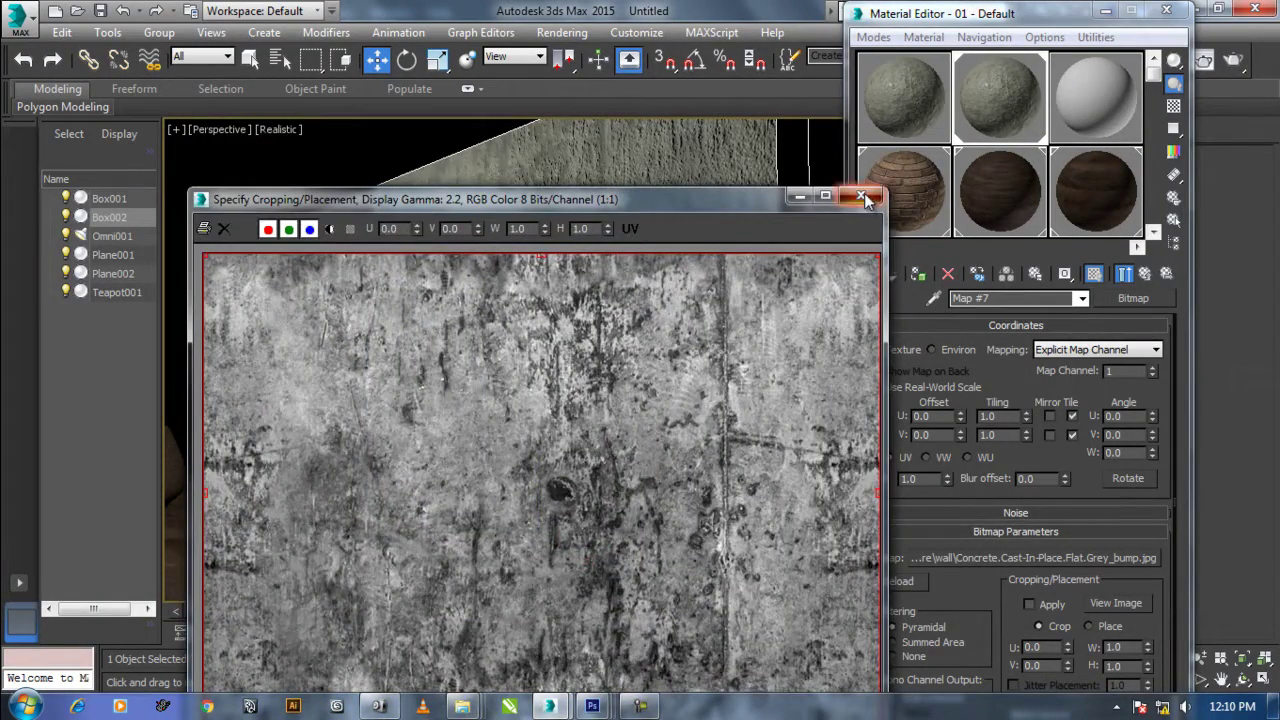
pyautogui.click(860, 195)
pyautogui.moveTo(229, 613); pyautogui.dragTo(150, 683)
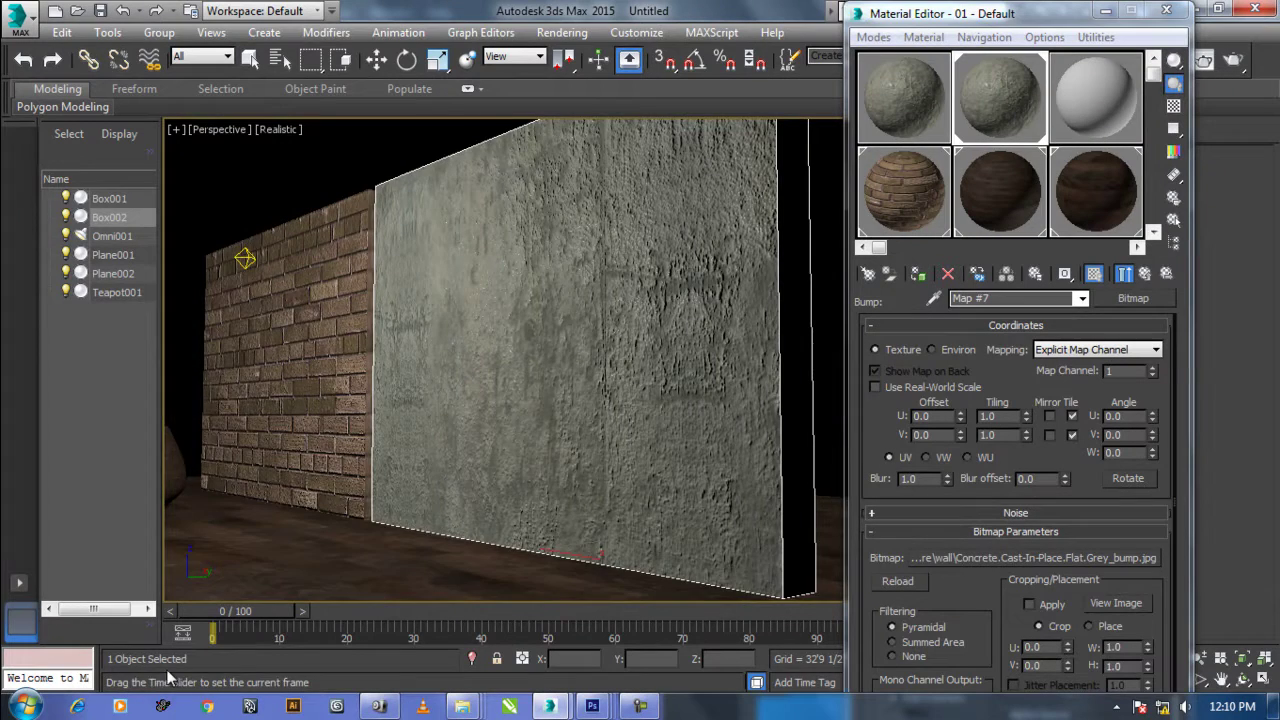
pyautogui.press('w')
pyautogui.keyDown('alt'); pyautogui.moveTo(400, 415); pyautogui.dragTo(318, 425, button='middle'); pyautogui.keyUp('alt')
pyautogui.click(307, 168)
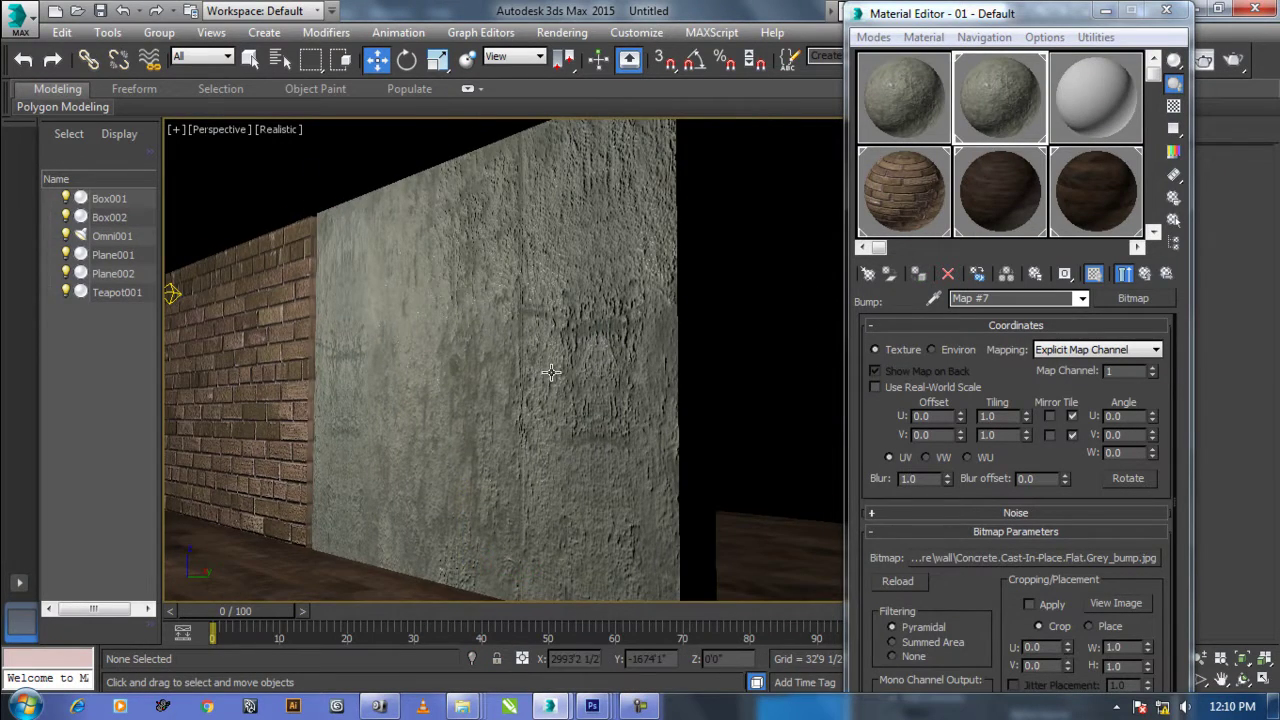
pyautogui.scroll(3, 509, 420)
pyautogui.scroll(3, 594, 428)
pyautogui.keyDown('alt'); pyautogui.moveTo(594, 428); pyautogui.dragTo(720, 429, button='middle'); pyautogui.keyUp('alt')
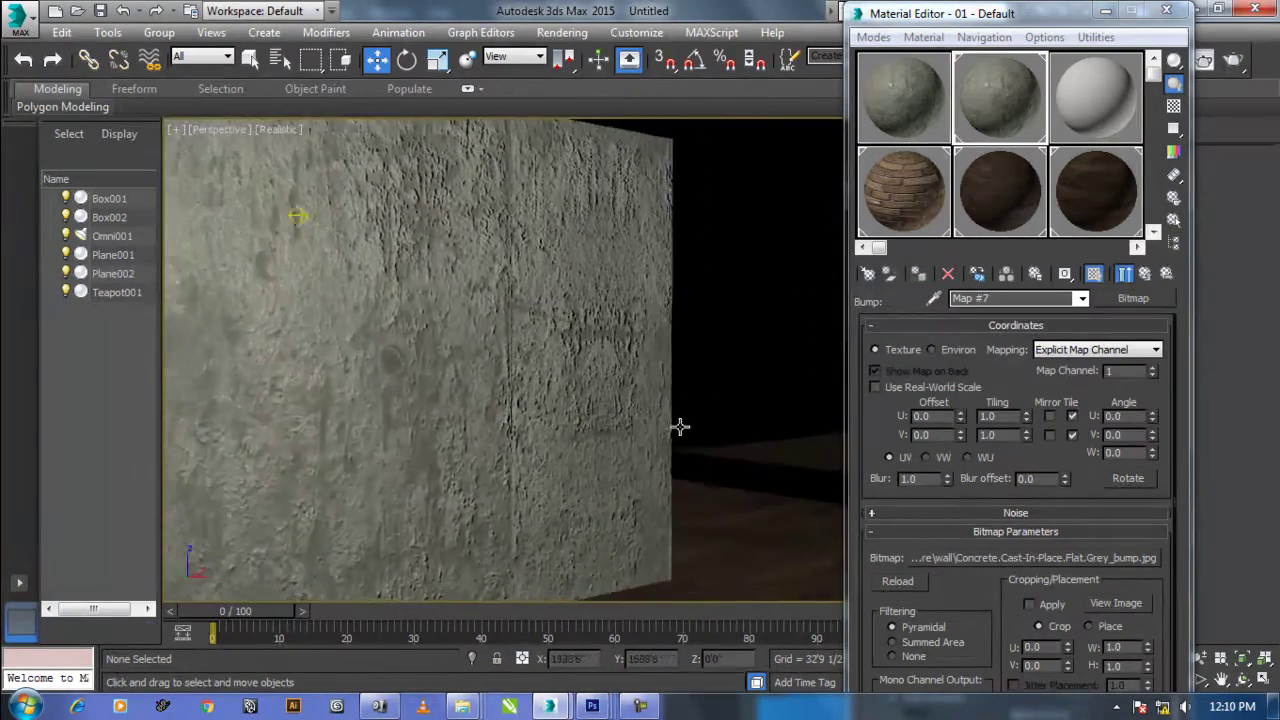
pyautogui.scroll(-5, 720, 429)
pyautogui.moveTo(613, 484)
pyautogui.keyDown('alt'); pyautogui.mouseDown(button='middle')
pyautogui.moveTo(589, 331)
pyautogui.moveTo(420, 466)
pyautogui.moveTo(440, 470)
pyautogui.mouseUp(button='middle'); pyautogui.keyUp('alt')
pyautogui.click(420, 466)
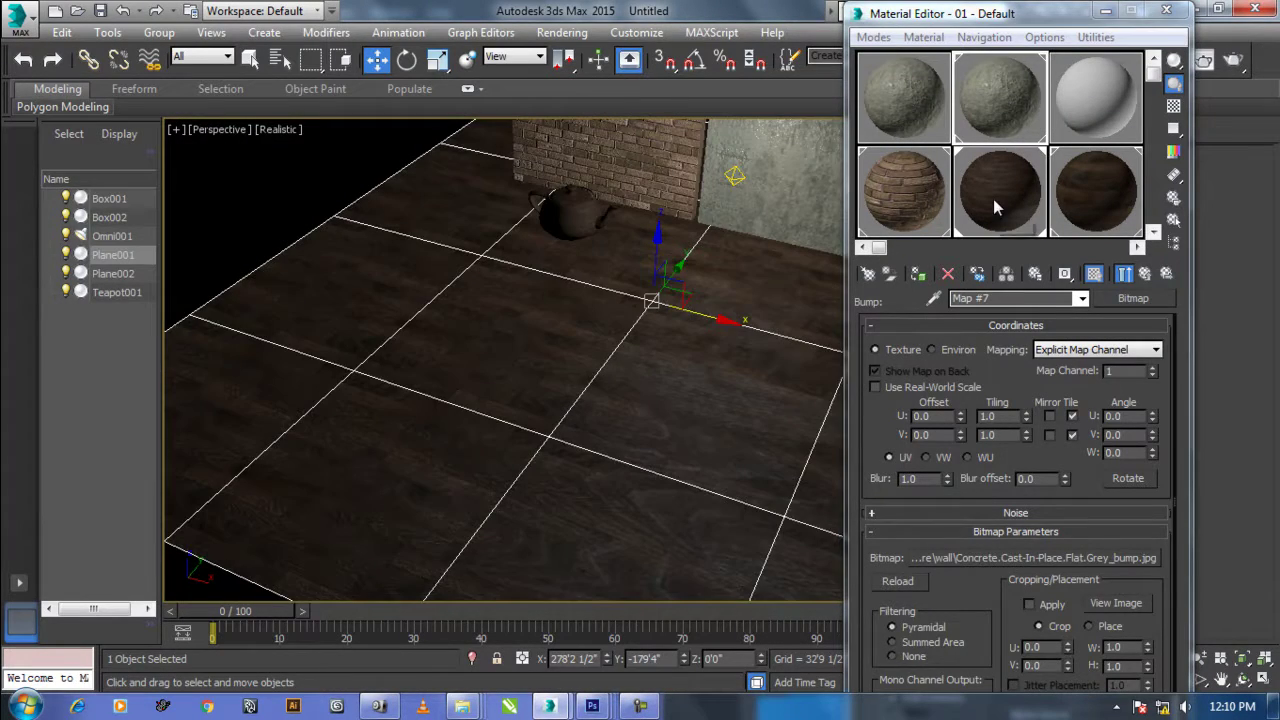
# Apply the wood material to the floor and preview its bump texture image.
pyautogui.moveTo(995, 207); pyautogui.dragTo(528, 373)
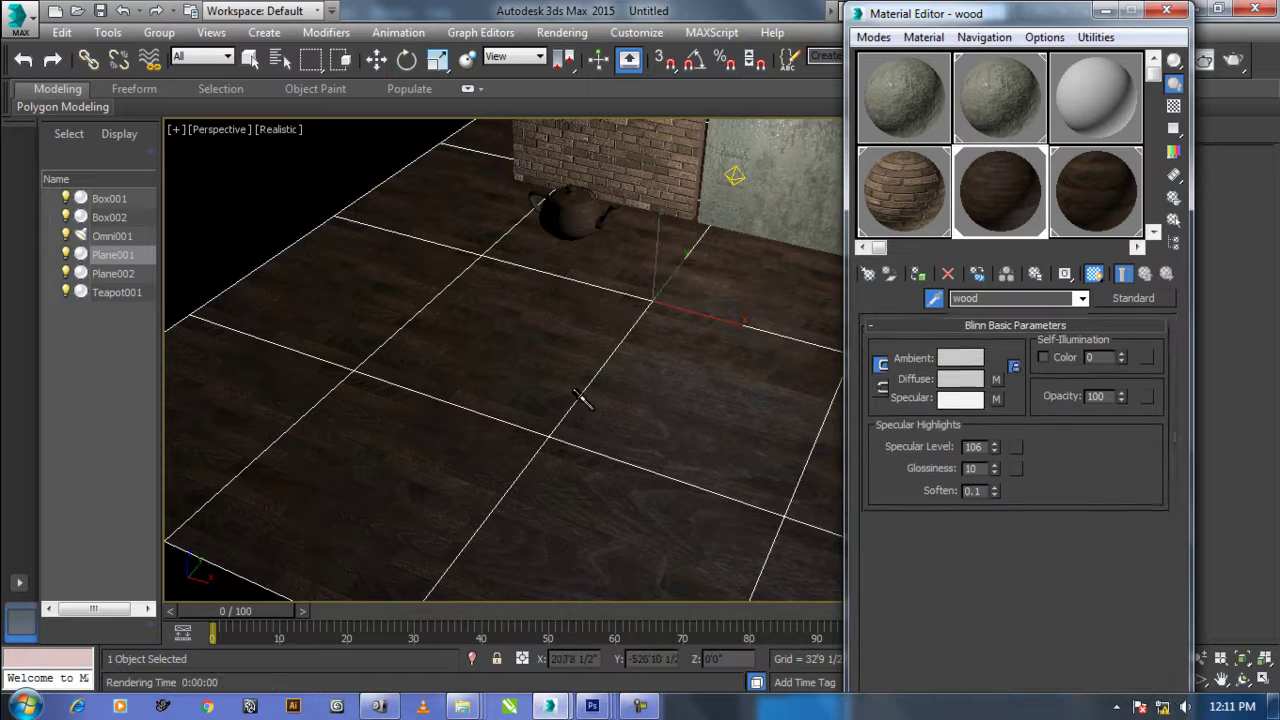
pyautogui.scroll(3, 668, 431)
pyautogui.scroll(2, 668, 431)
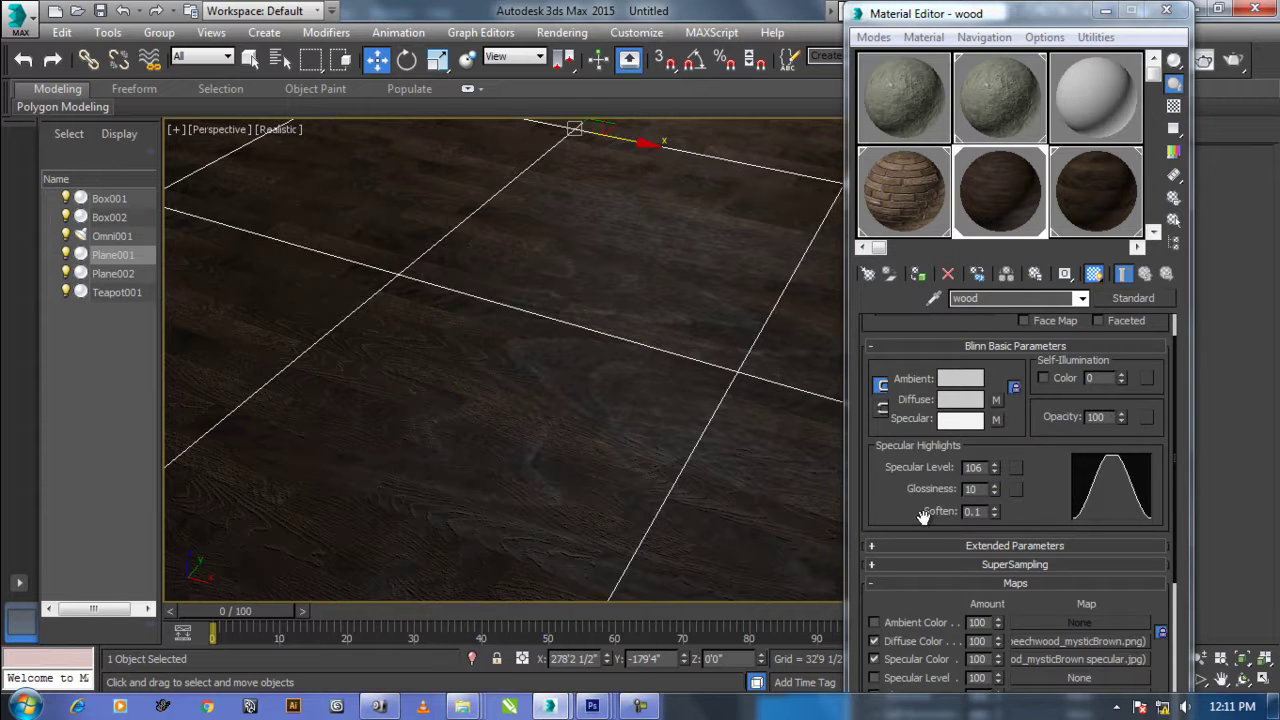
pyautogui.scroll(-4, 932, 534)
pyautogui.click(1022, 566)
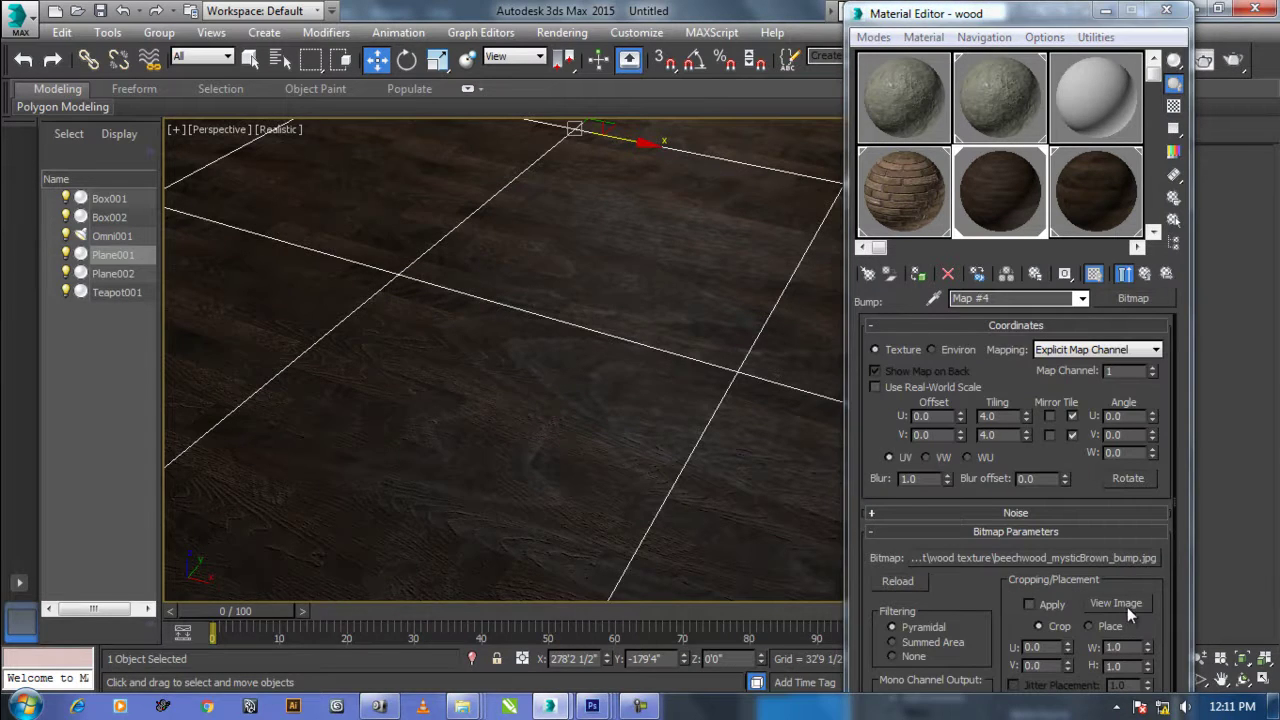
pyautogui.click(1126, 606)
pyautogui.click(666, 197)
pyautogui.click(1124, 273)
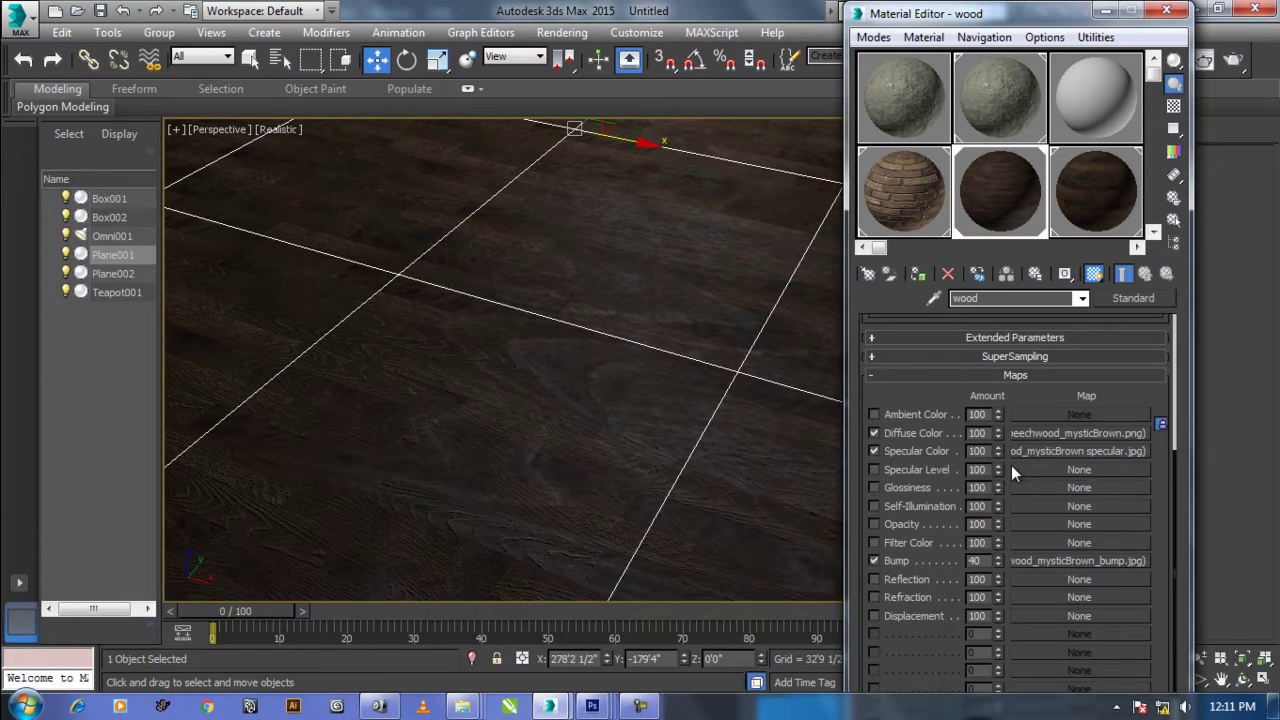
# Preview the wood material's specular texture image and return to its map list.
pyautogui.click(1075, 454)
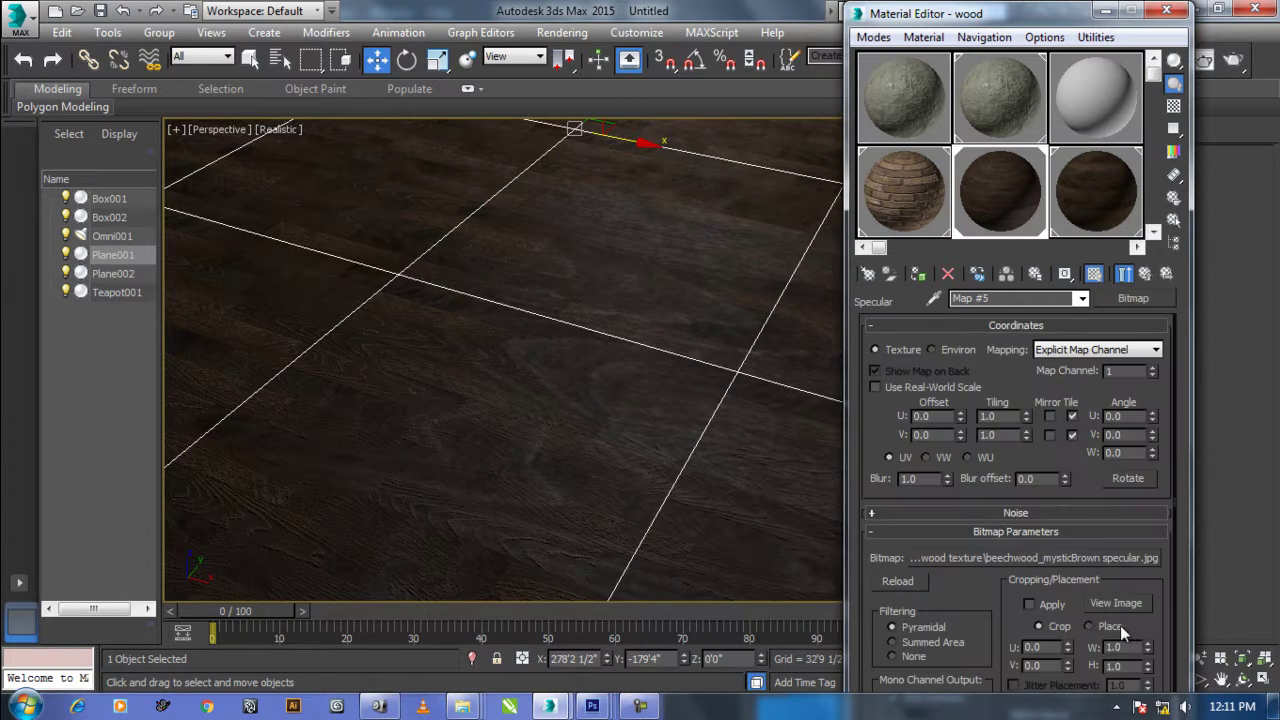
pyautogui.click(1128, 604)
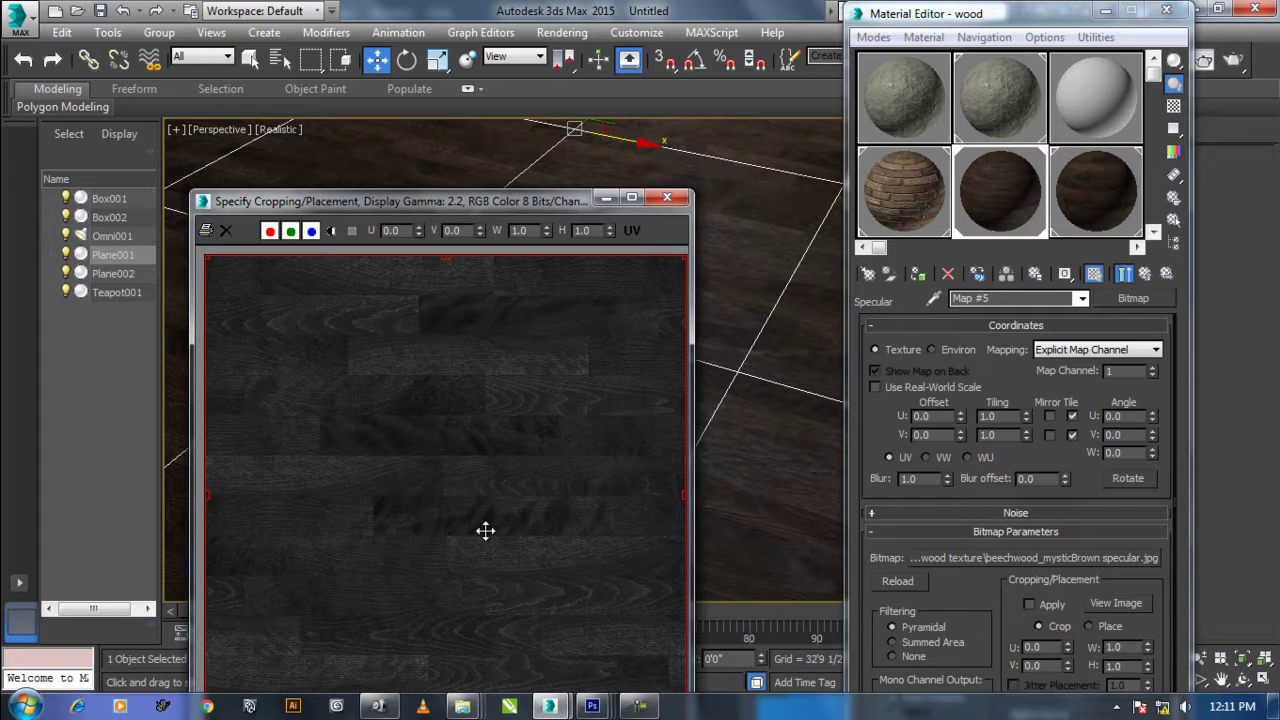
pyautogui.click(667, 197)
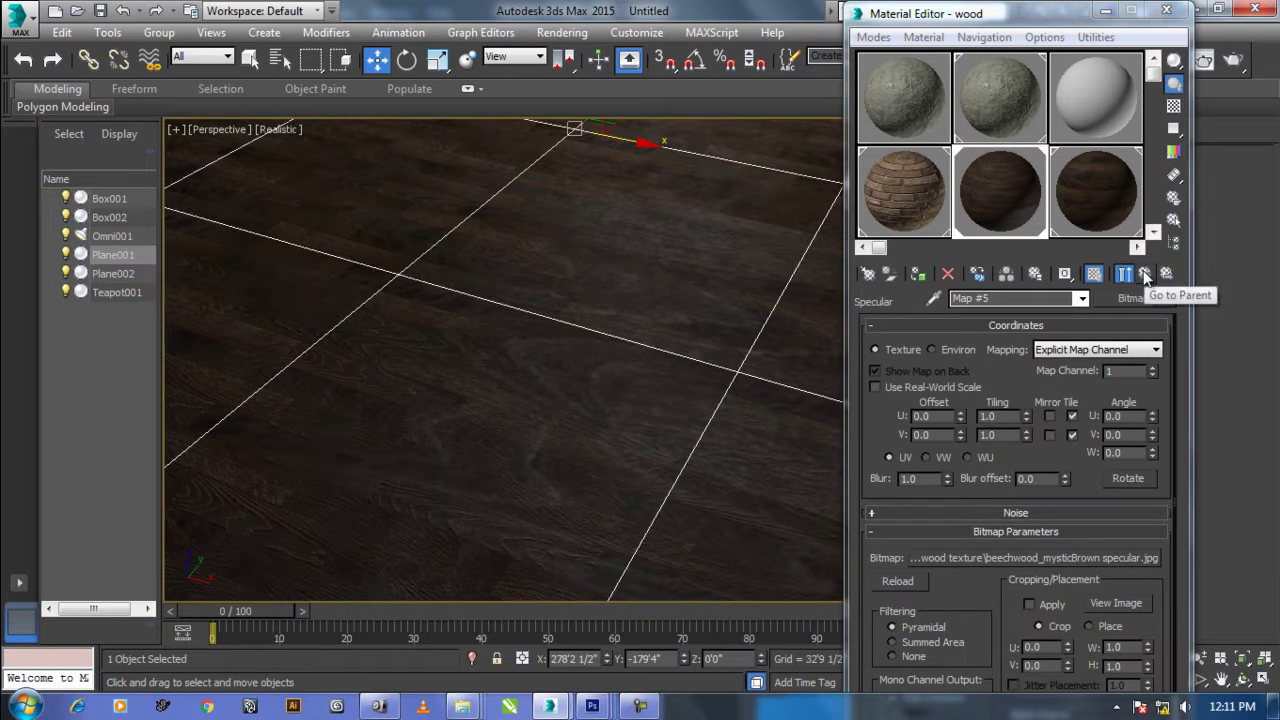
pyautogui.click(1145, 273)
# Select the second floor plane and pick the blank 03 - Default material slot.
pyautogui.moveTo(763, 429)
pyautogui.keyDown('alt'); pyautogui.mouseDown(button='middle')
pyautogui.moveTo(640, 443)
pyautogui.moveTo(500, 491)
pyautogui.moveTo(529, 537)
pyautogui.moveTo(634, 474)
pyautogui.mouseUp(button='middle'); pyautogui.keyUp('alt')
pyautogui.scroll(-5, 634, 474)
pyautogui.moveTo(560, 420); pyautogui.dragTo(480, 357, button='middle')
pyautogui.click(480, 357)
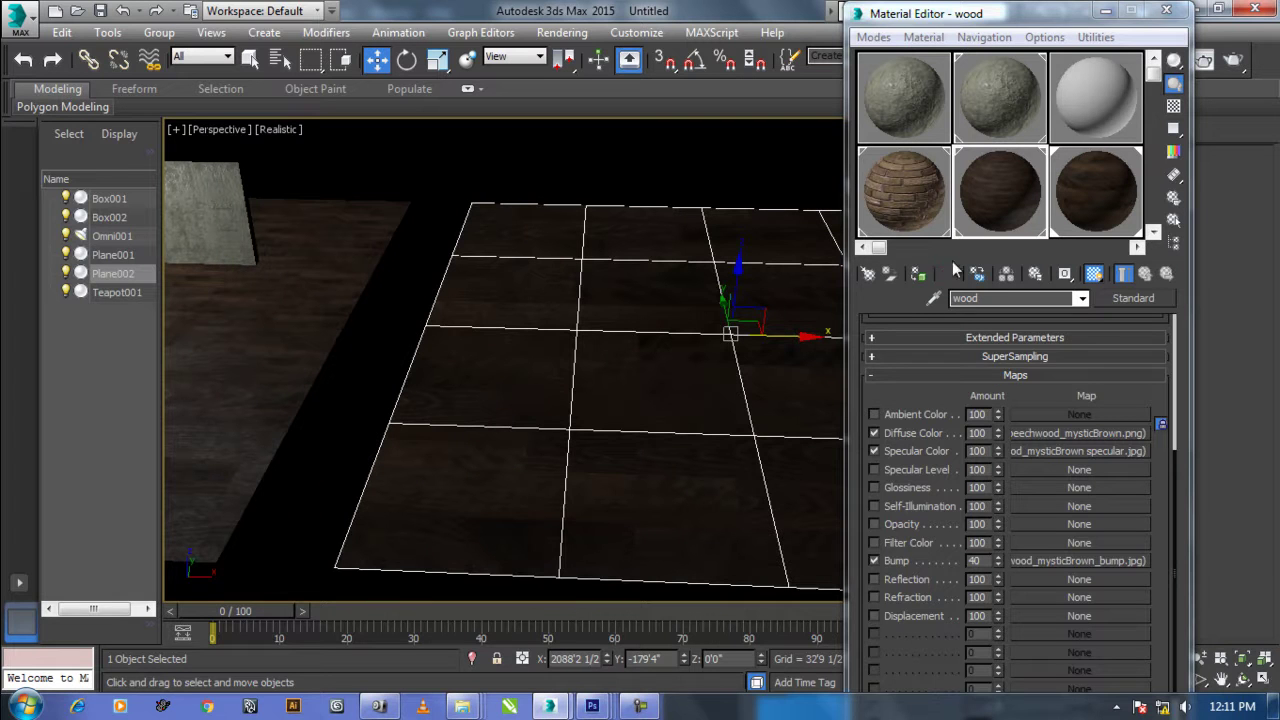
pyautogui.click(1055, 118)
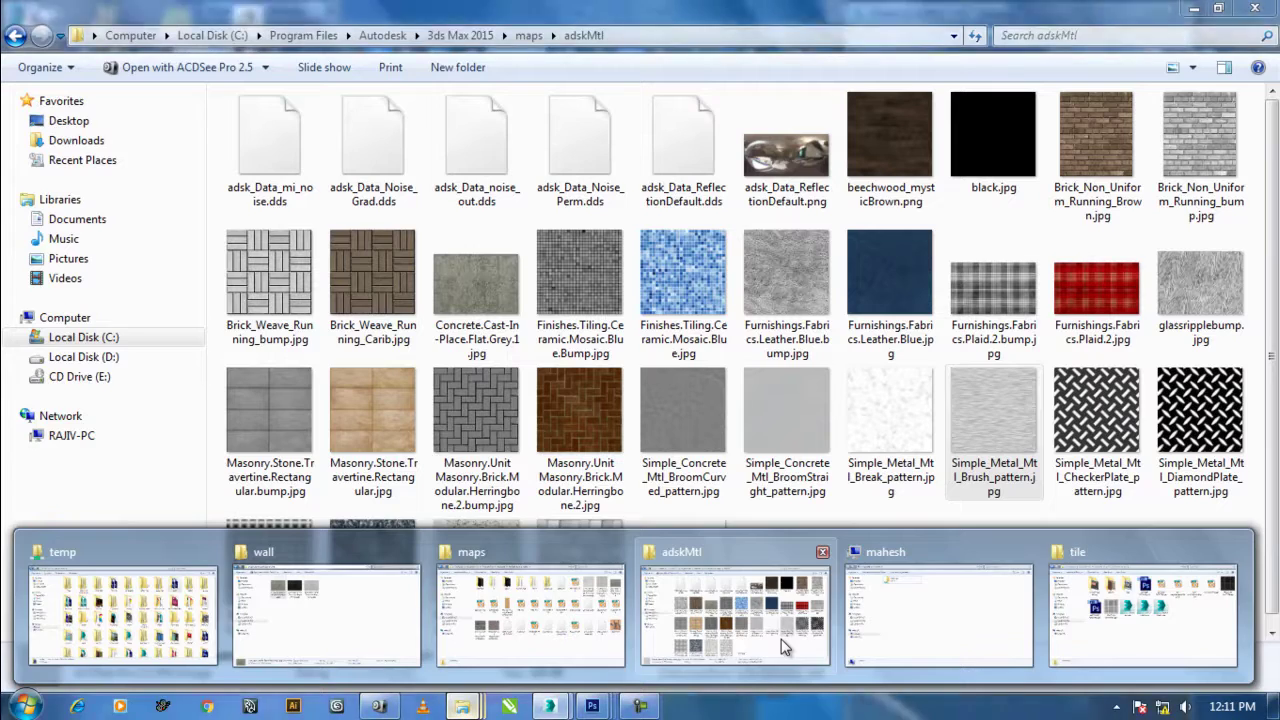
# Copy the texture folder path from the folder window.
pyautogui.moveTo(462, 707)
pyautogui.click(700, 630)
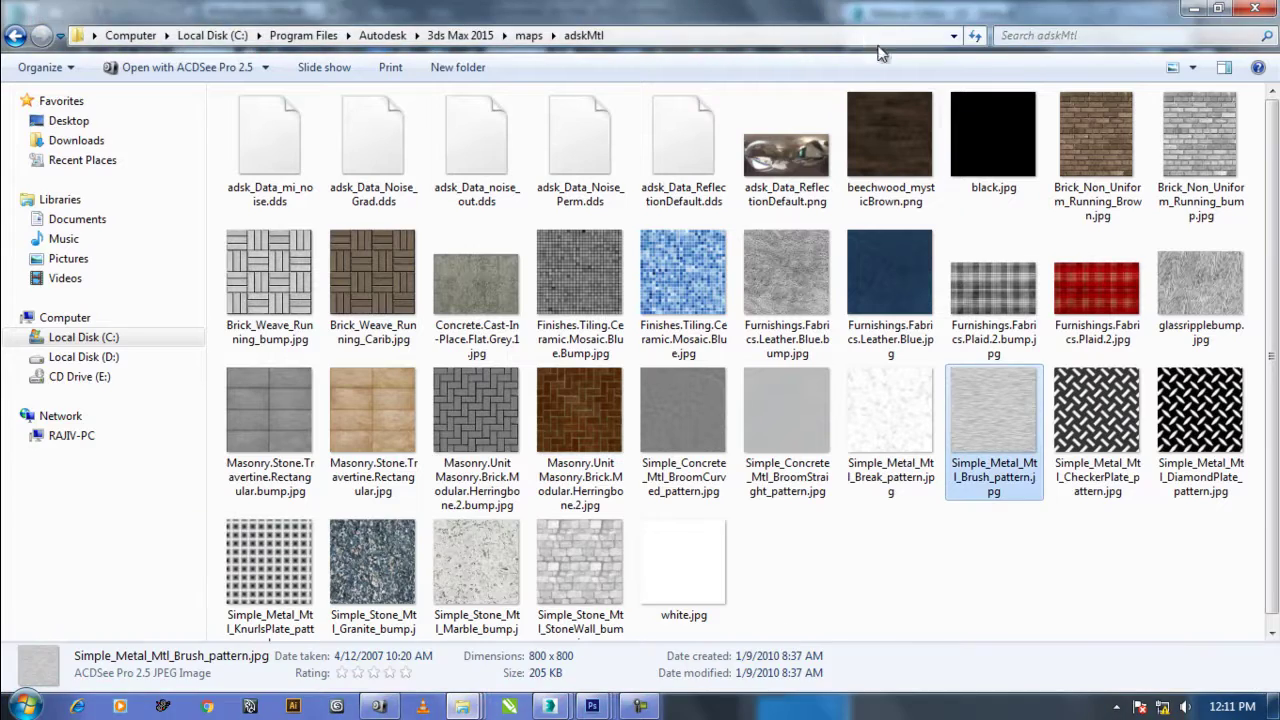
pyautogui.click(735, 35)
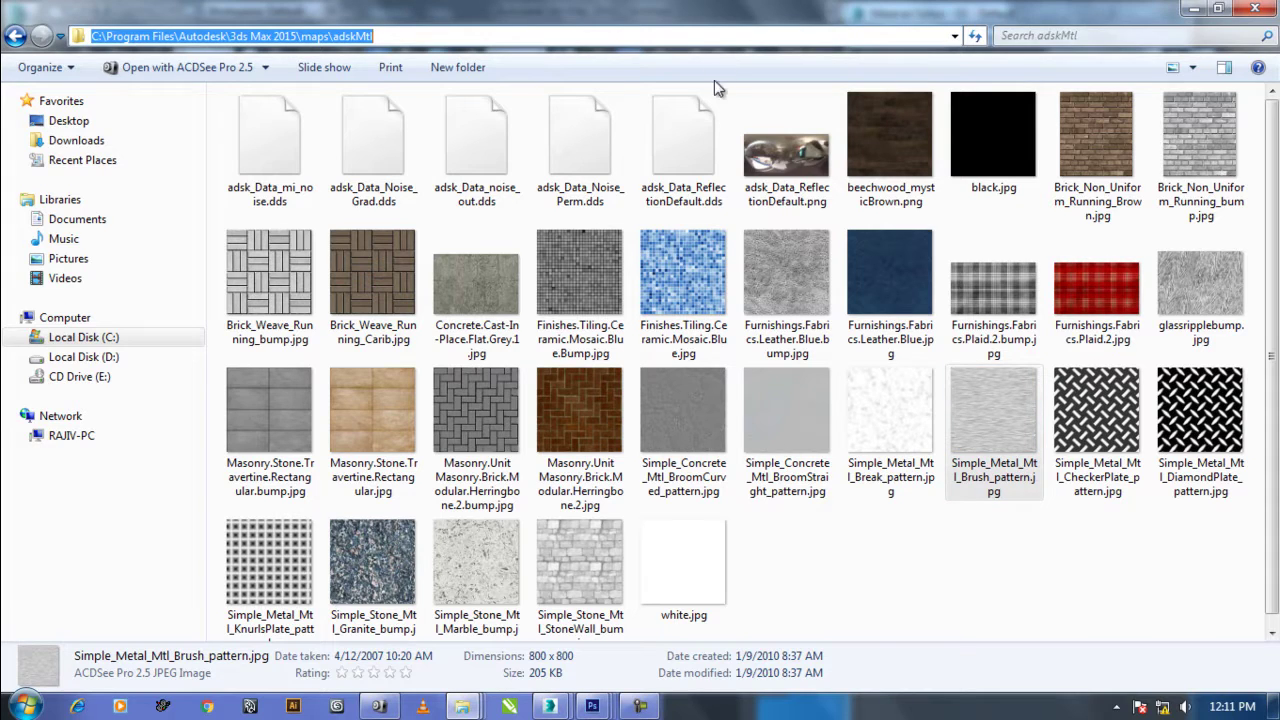
pyautogui.click(1193, 8)
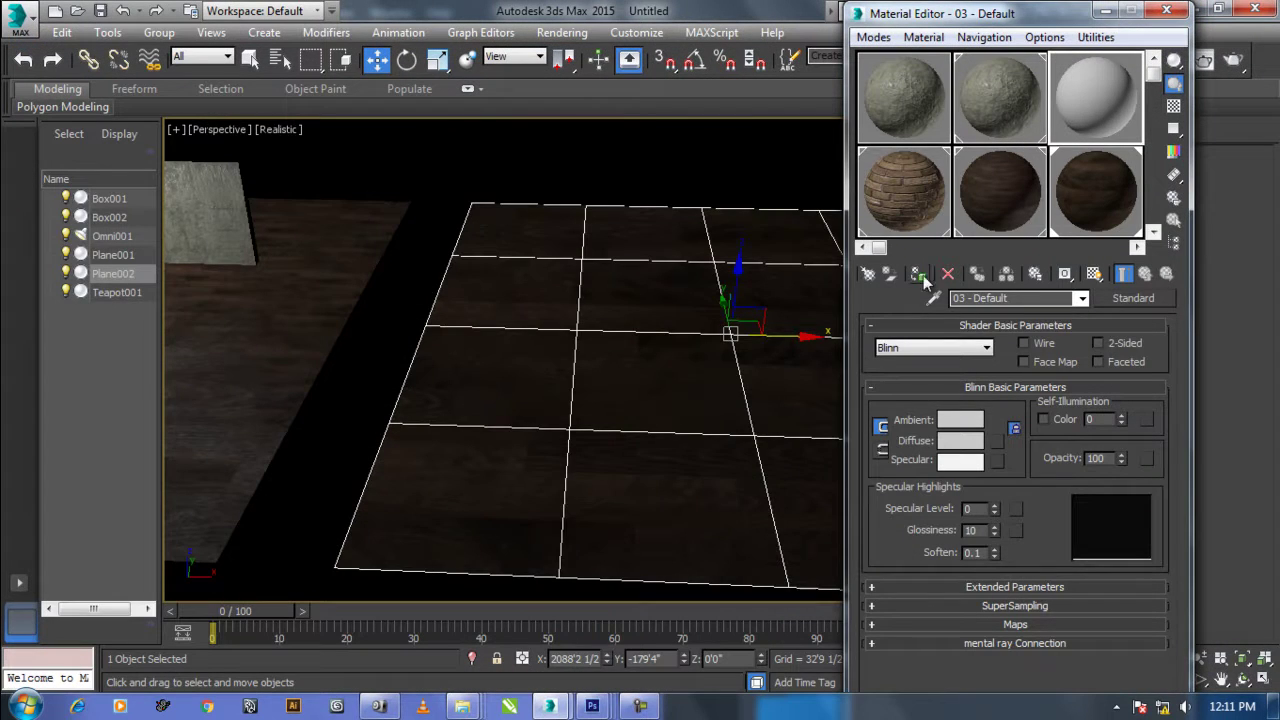
# Assign 03 - Default to the plane and load Simple_Metal_Mtl_Brush_pattern.jpg as its Diffuse bitmap.
pyautogui.click(919, 275)
pyautogui.click(998, 441)
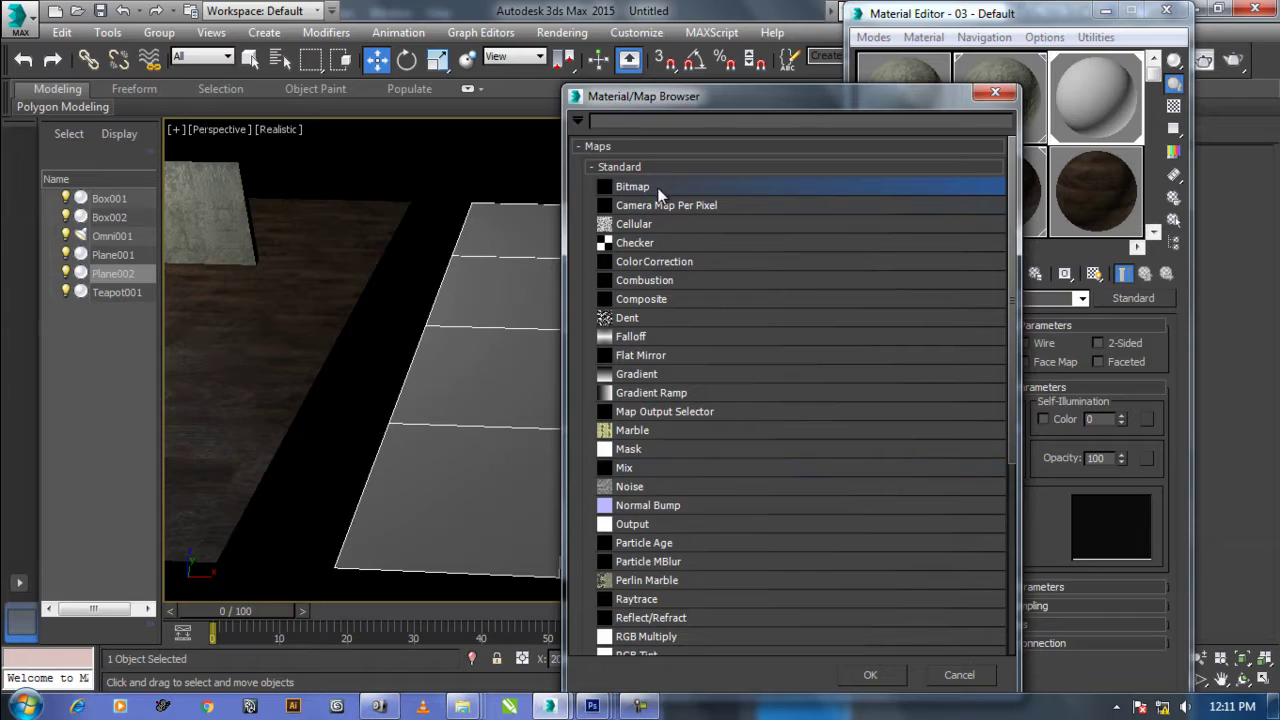
pyautogui.doubleClick(655, 187)
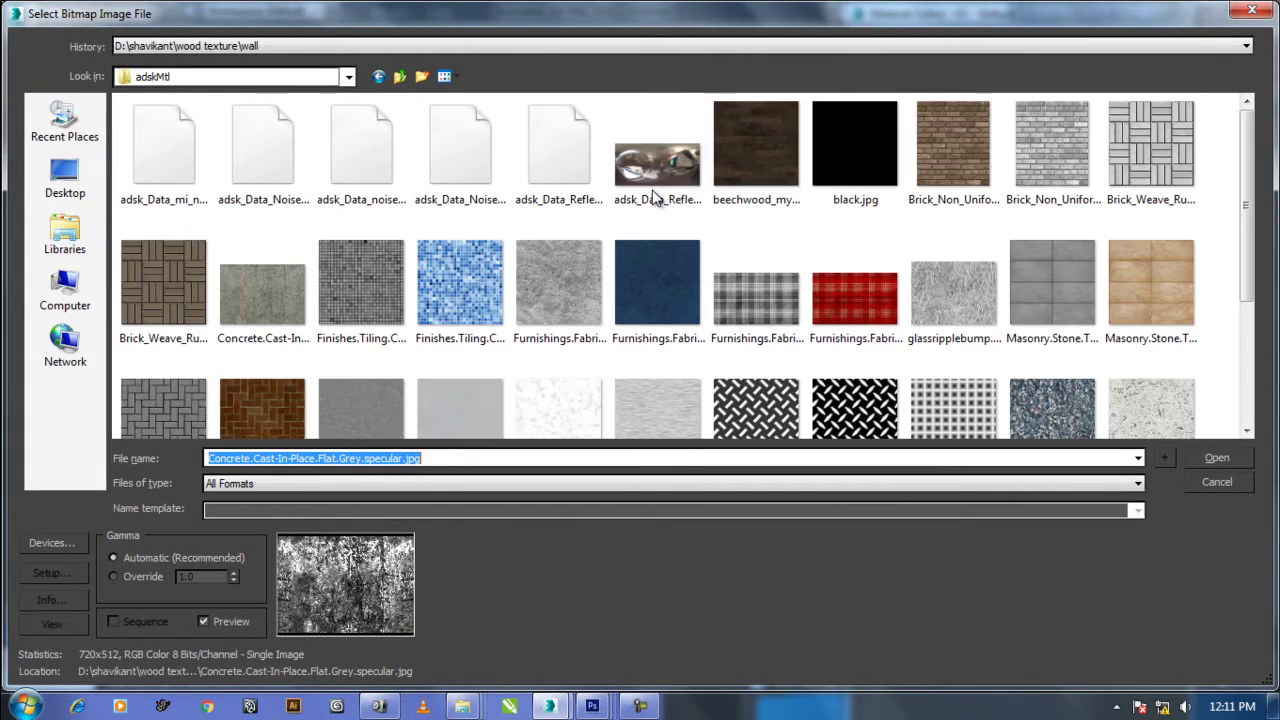
pyautogui.click(757, 290)
pyautogui.scroll(-2, 780, 310)
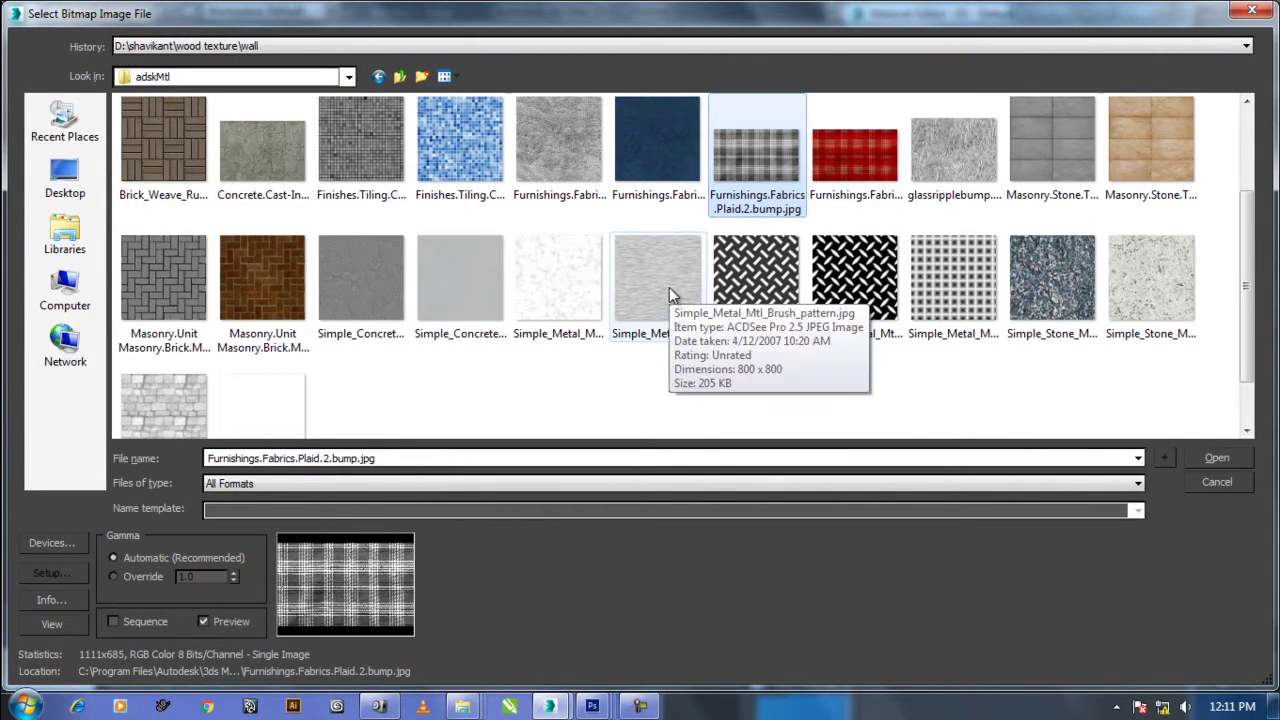
pyautogui.doubleClick(669, 287)
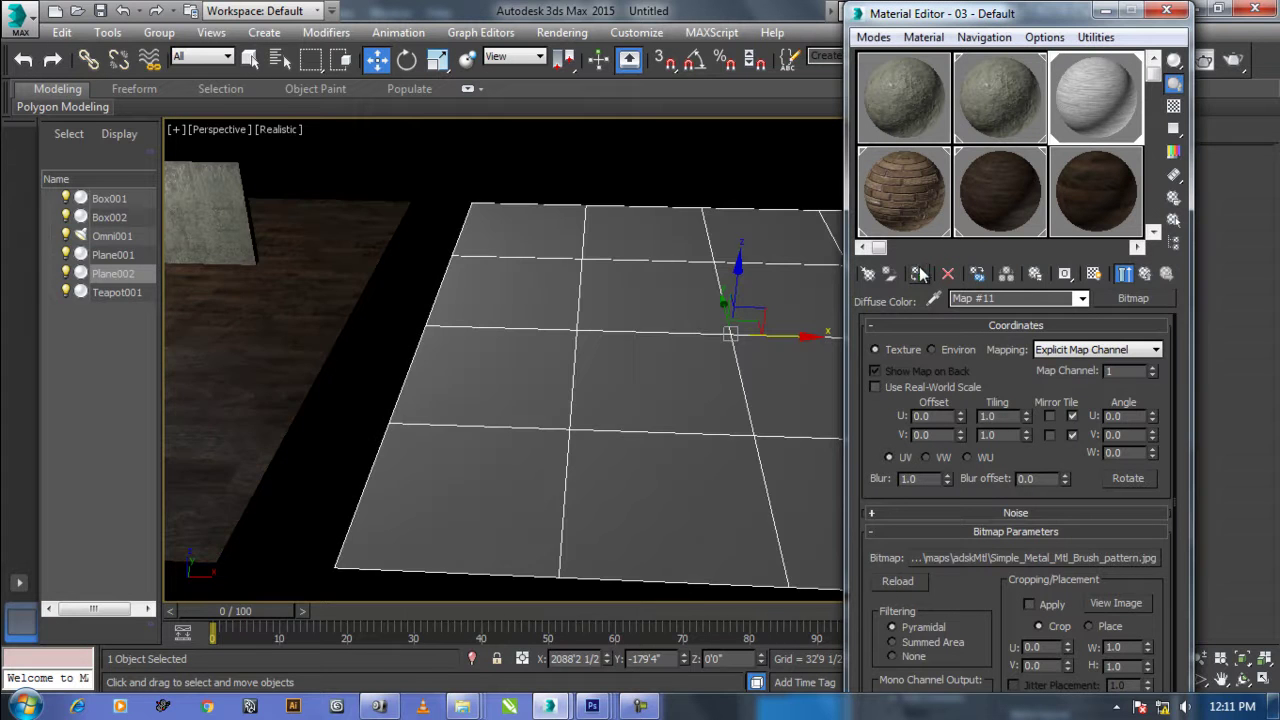
# Show the brush texture on the plane and instance the Diffuse map into the Bump slot.
pyautogui.click(1093, 274)
pyautogui.moveTo(757, 401)
pyautogui.mouseDown(button='middle')
pyautogui.moveTo(528, 391)
pyautogui.moveTo(571, 429)
pyautogui.moveTo(474, 365)
pyautogui.mouseUp(button='middle')
pyautogui.click(1145, 273)
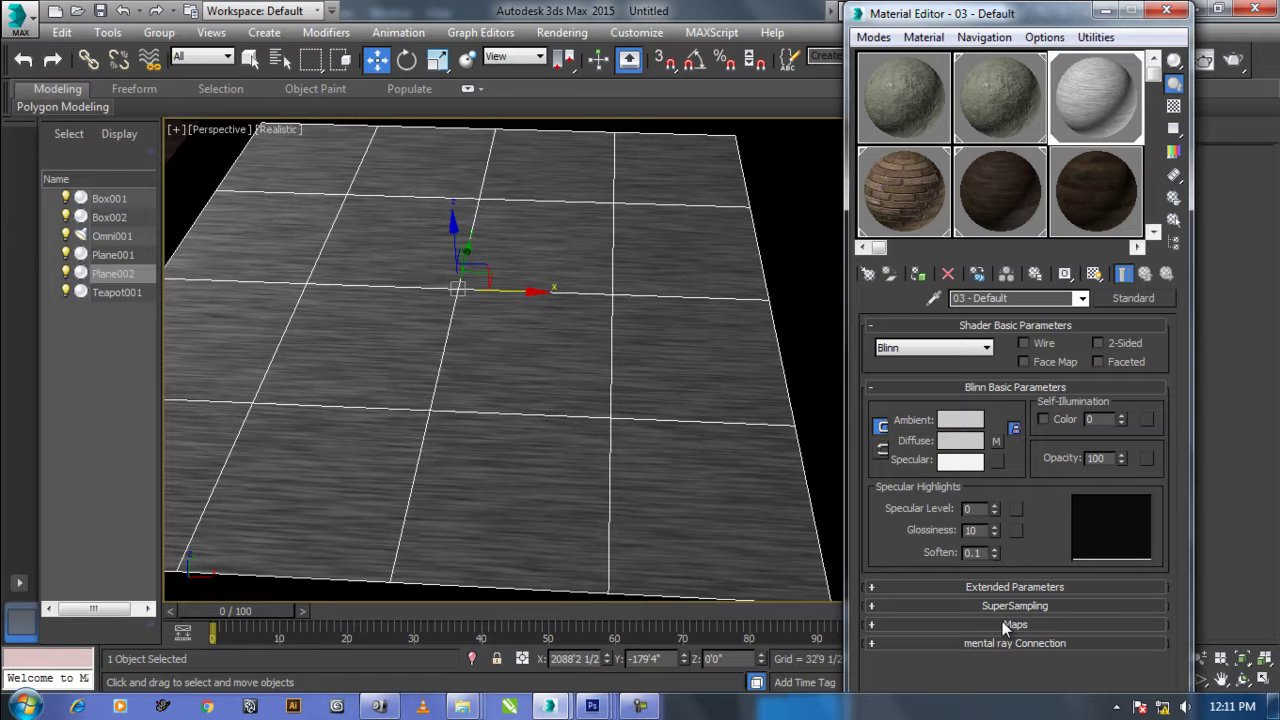
pyautogui.click(937, 624)
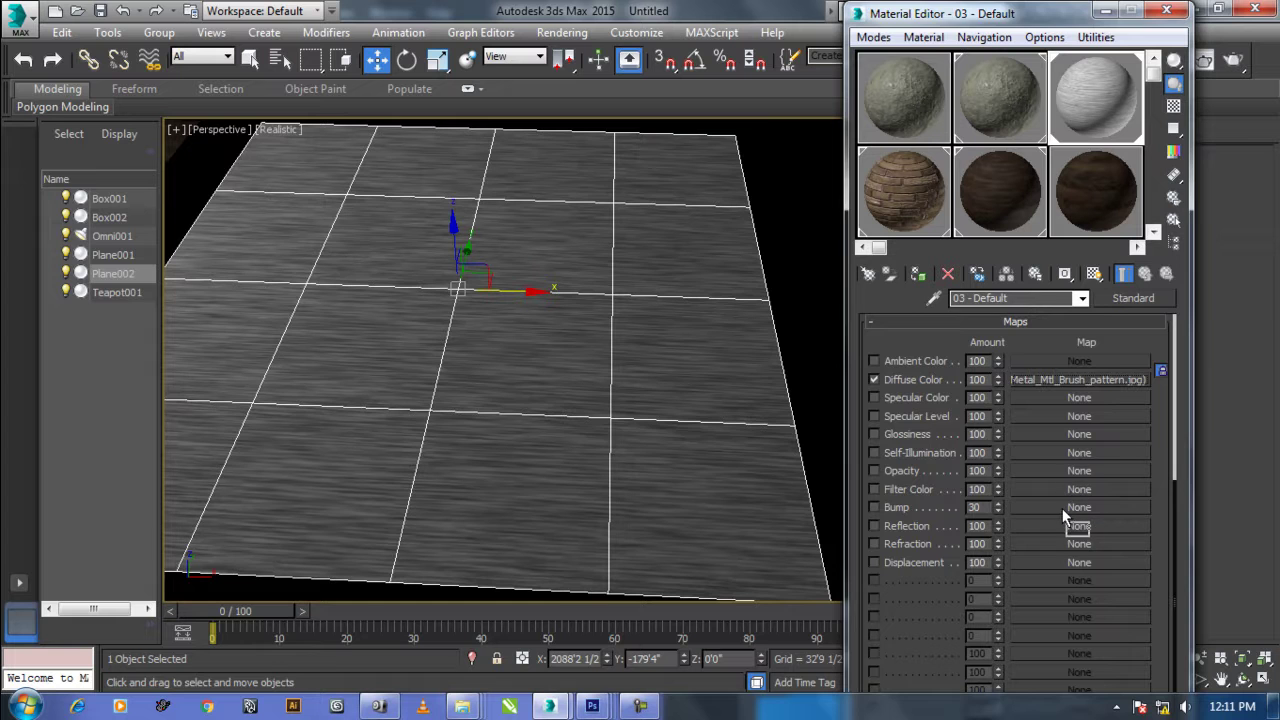
pyautogui.moveTo(1062, 508); pyautogui.dragTo(1070, 508)
pyautogui.click(993, 446)
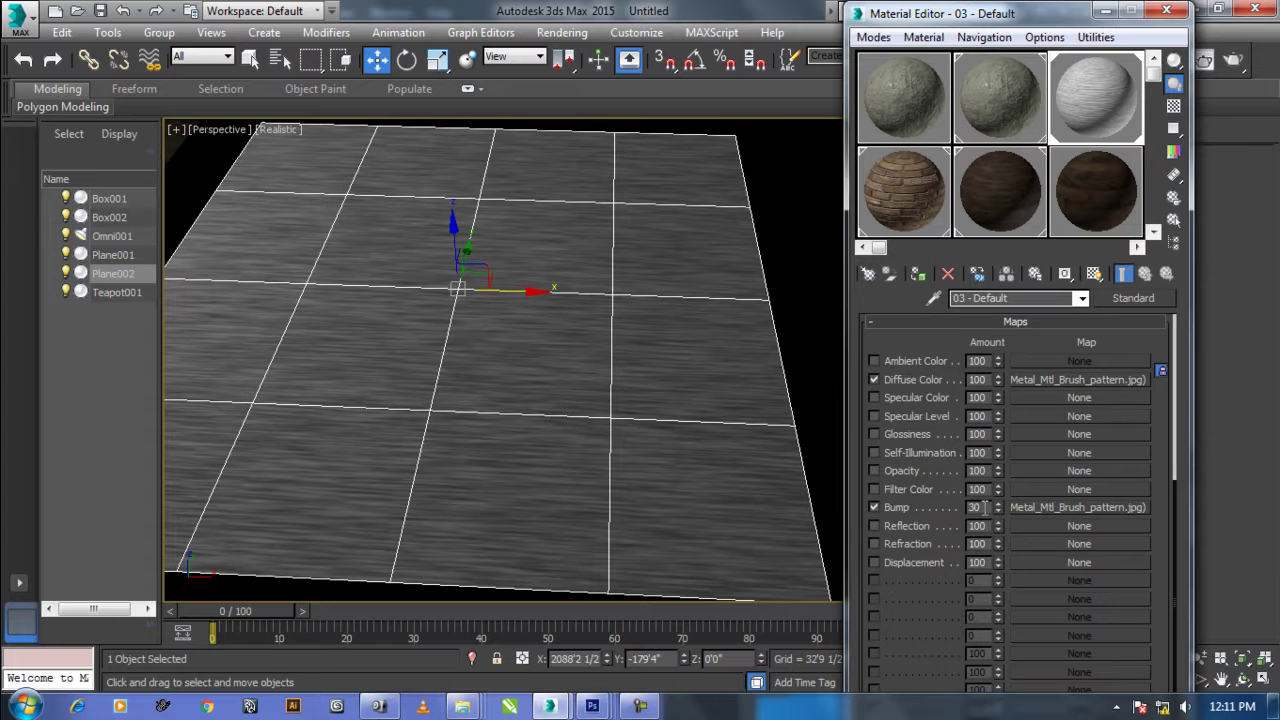
# Set the Bump amount to 50 and check the material in an enlarged preview.
pyautogui.write('50')
pyautogui.press('Return')
pyautogui.doubleClick(1090, 115)
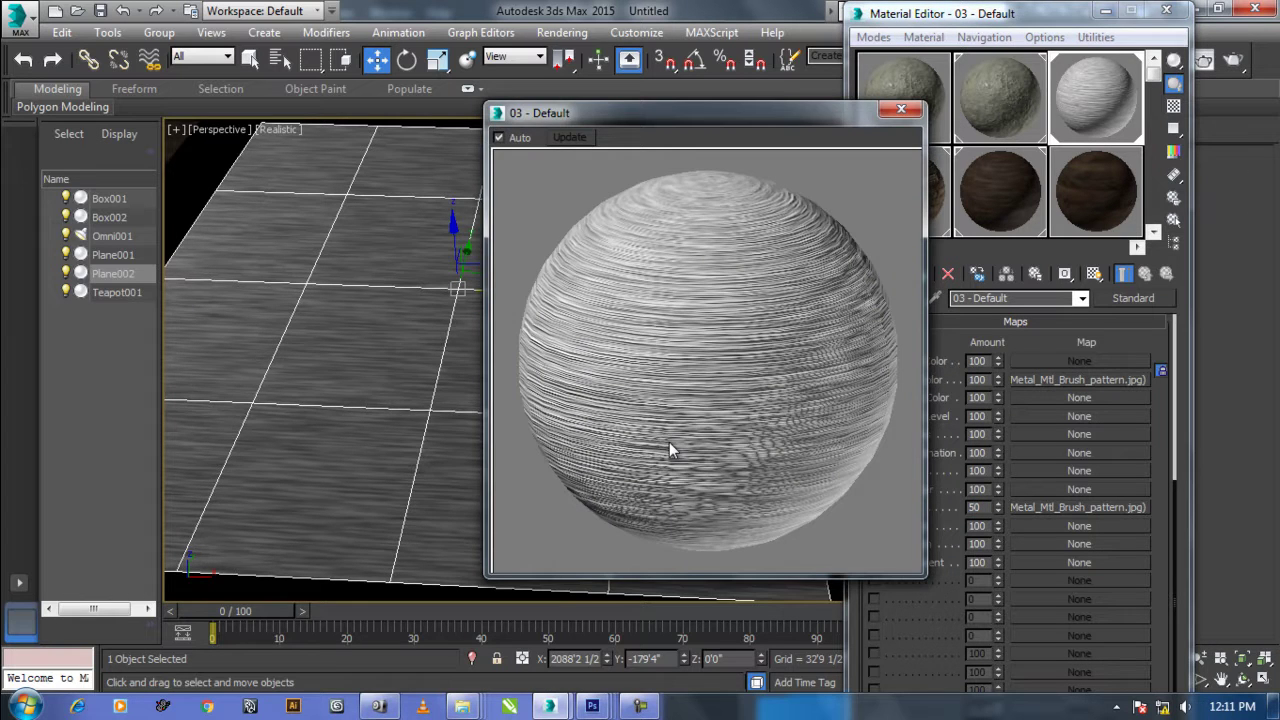
pyautogui.click(901, 109)
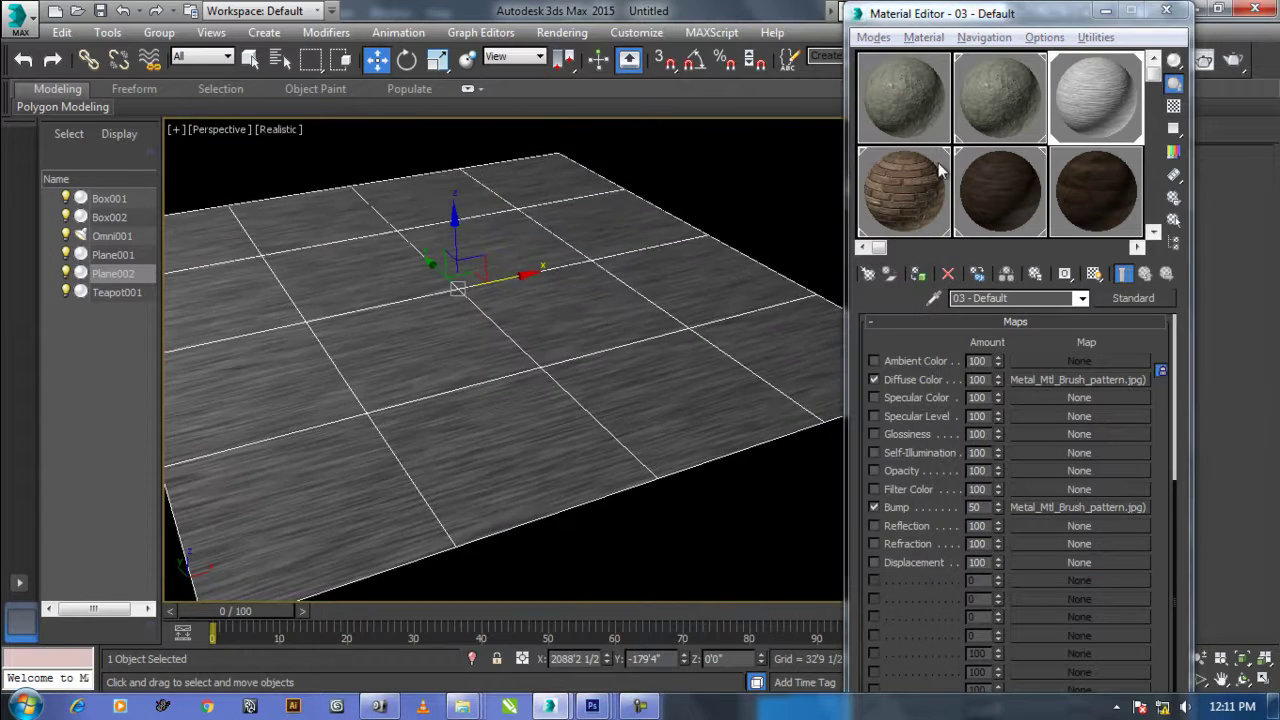
pyautogui.click(913, 37)
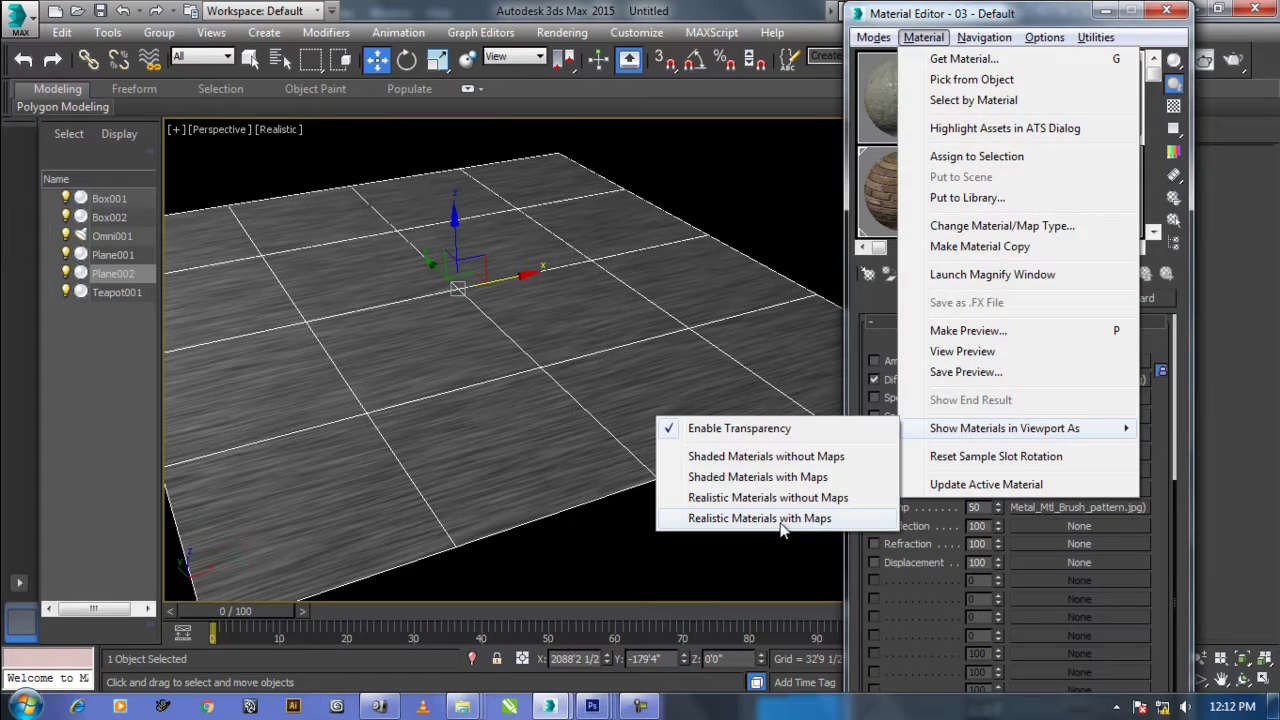
# Display Realistic Materials with Maps in the viewport and lower the Bump amount to 10.
pyautogui.click(777, 520)
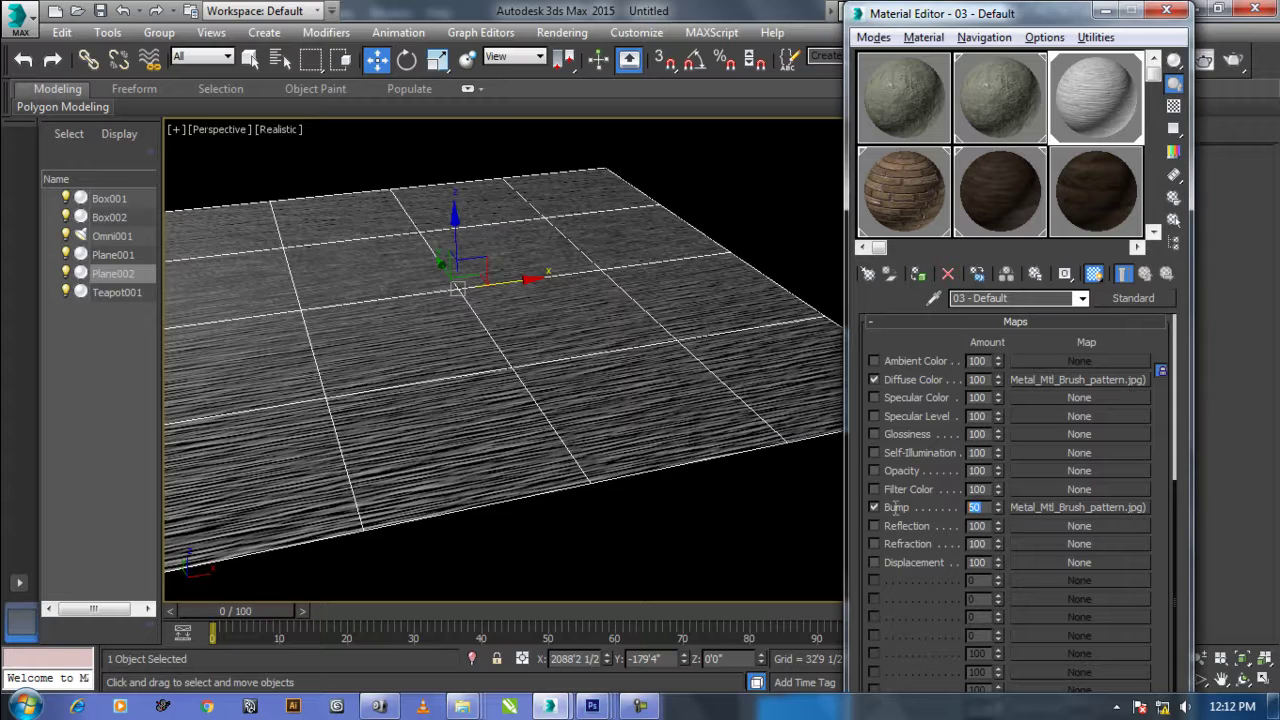
pyautogui.write('10')
pyautogui.press('Return')
pyautogui.keyDown('alt'); pyautogui.moveTo(725, 520); pyautogui.dragTo(571, 448, button='middle'); pyautogui.keyUp('alt')
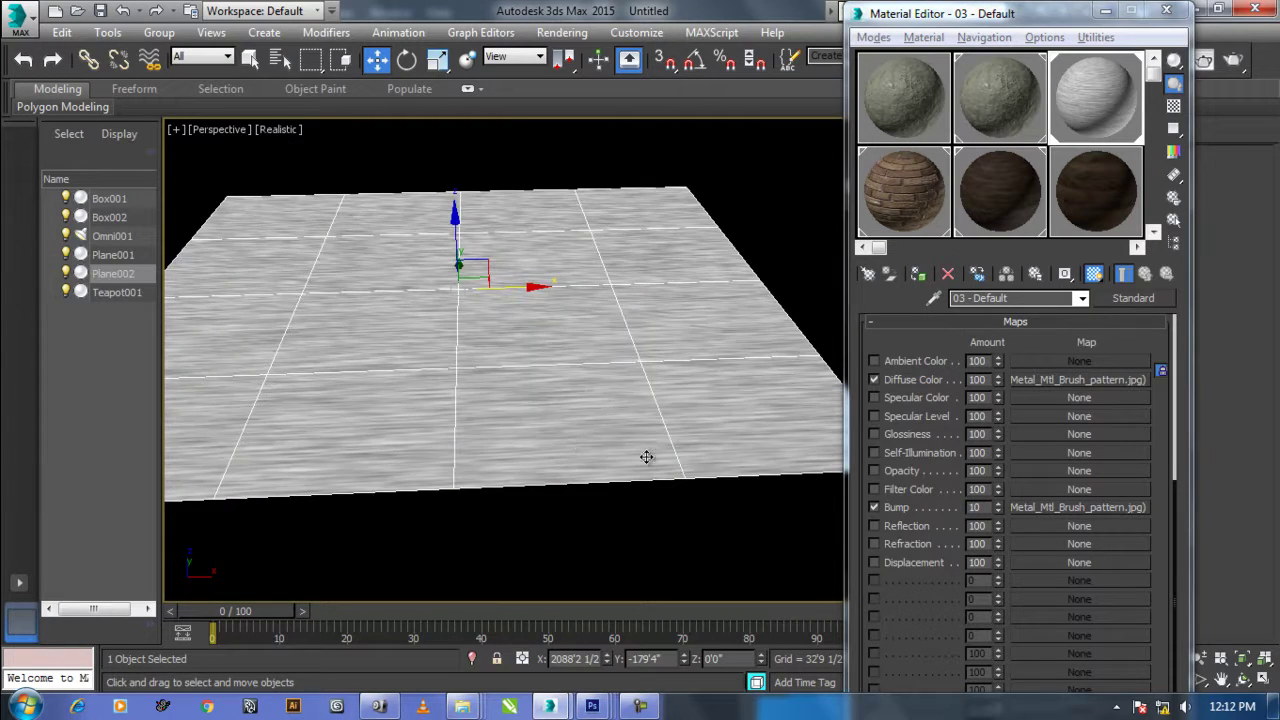
pyautogui.keyDown('alt'); pyautogui.moveTo(651, 457); pyautogui.dragTo(700, 460, button='middle'); pyautogui.keyUp('alt')
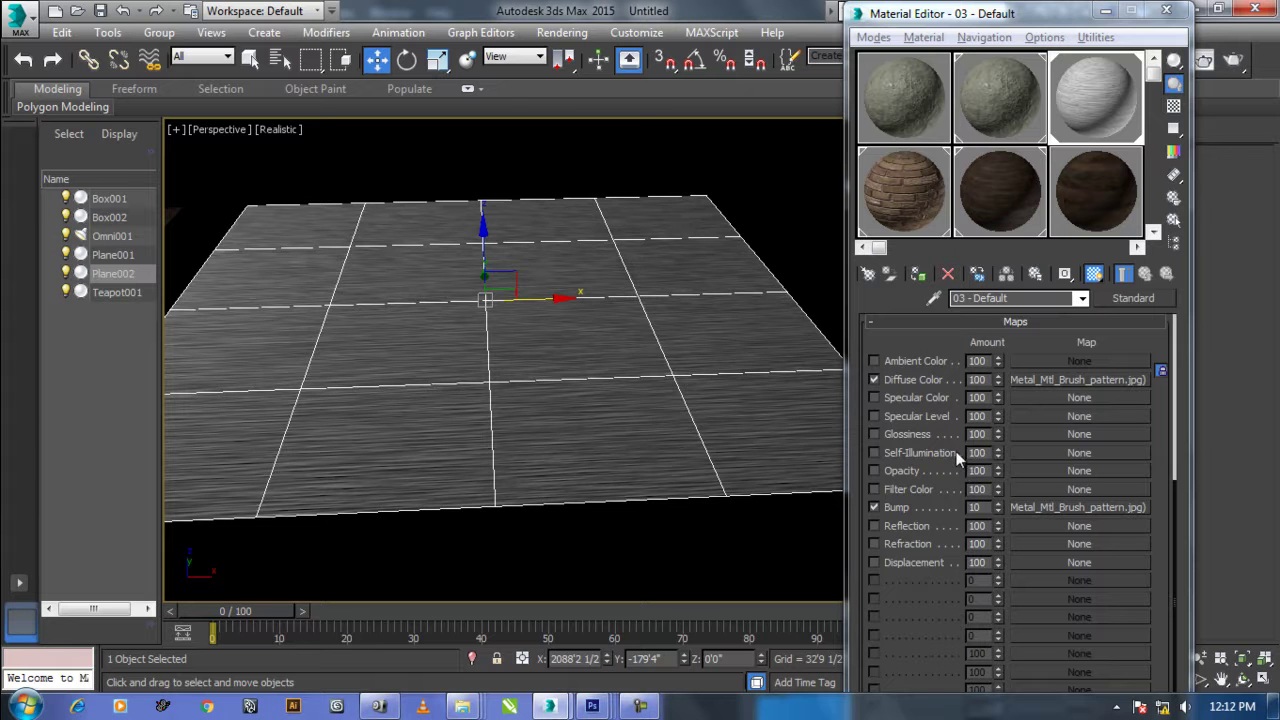
pyautogui.scroll(2, 1045, 390)
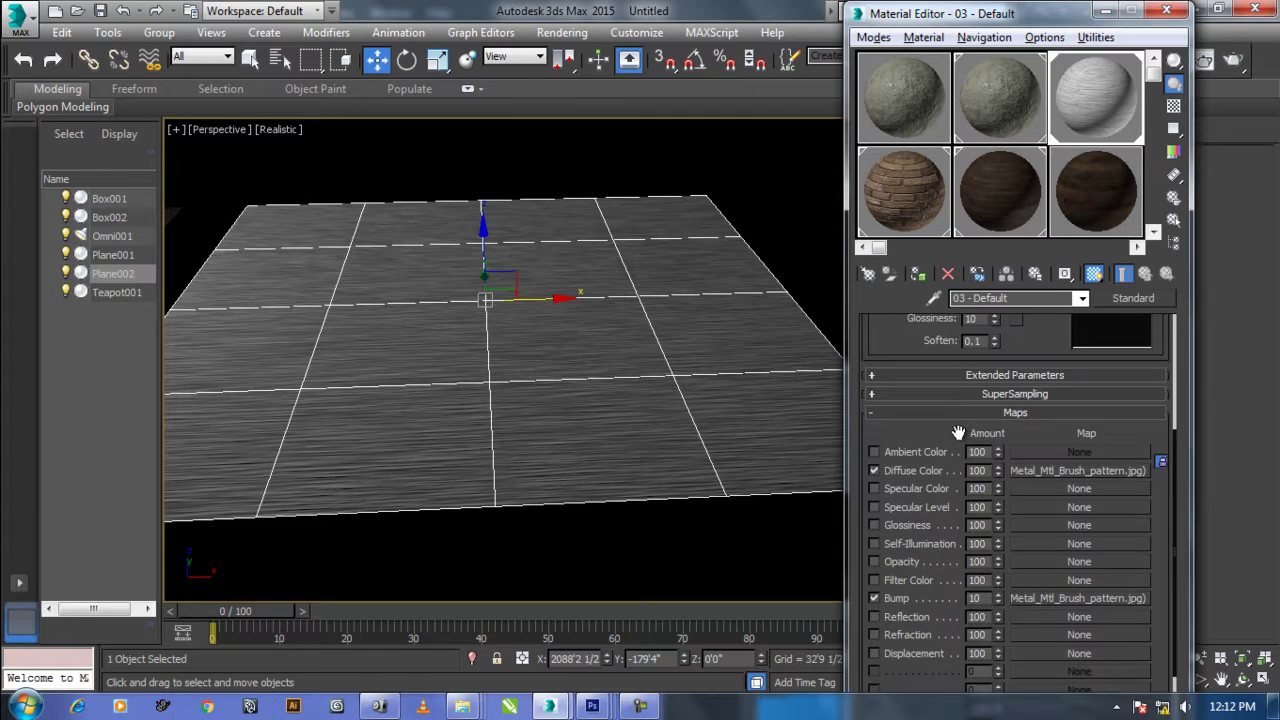
pyautogui.scroll(3, 1035, 405)
pyautogui.scroll(2, 1020, 425)
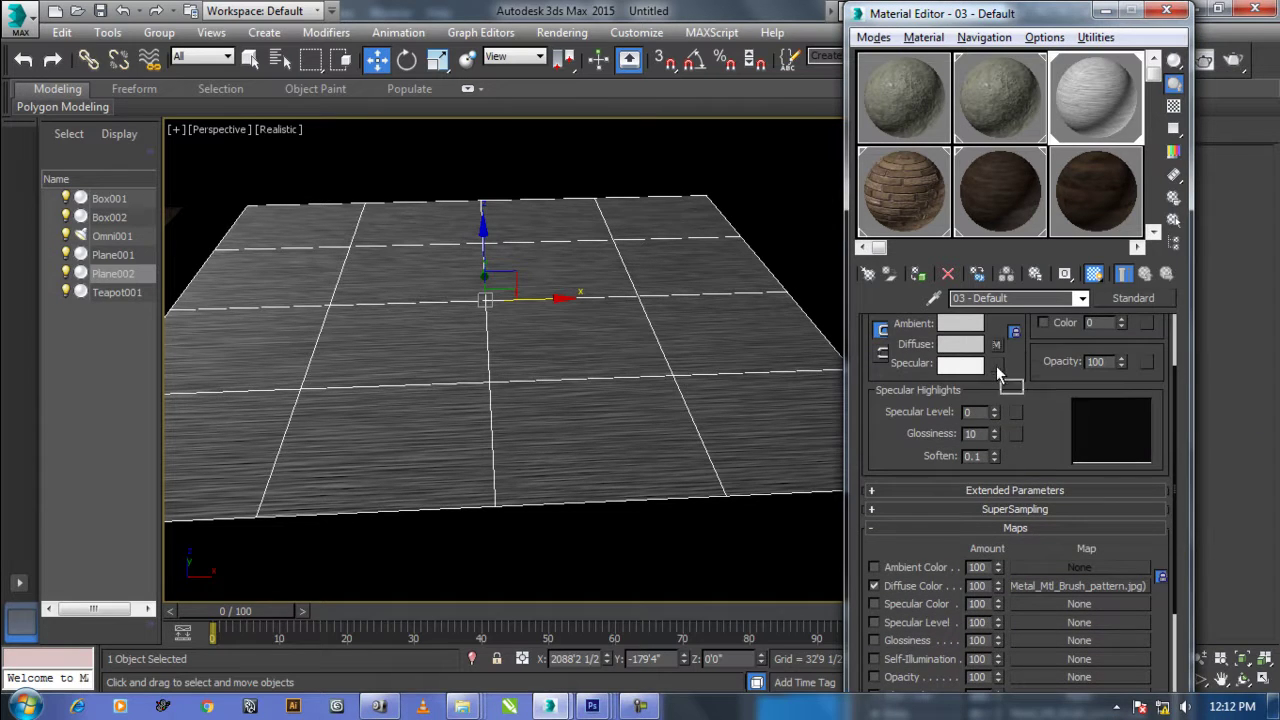
# Copy the brush-pattern Diffuse map into Specular Color and review the textured plane.
pyautogui.moveTo(995, 364); pyautogui.dragTo(996, 365)
pyautogui.click(993, 440)
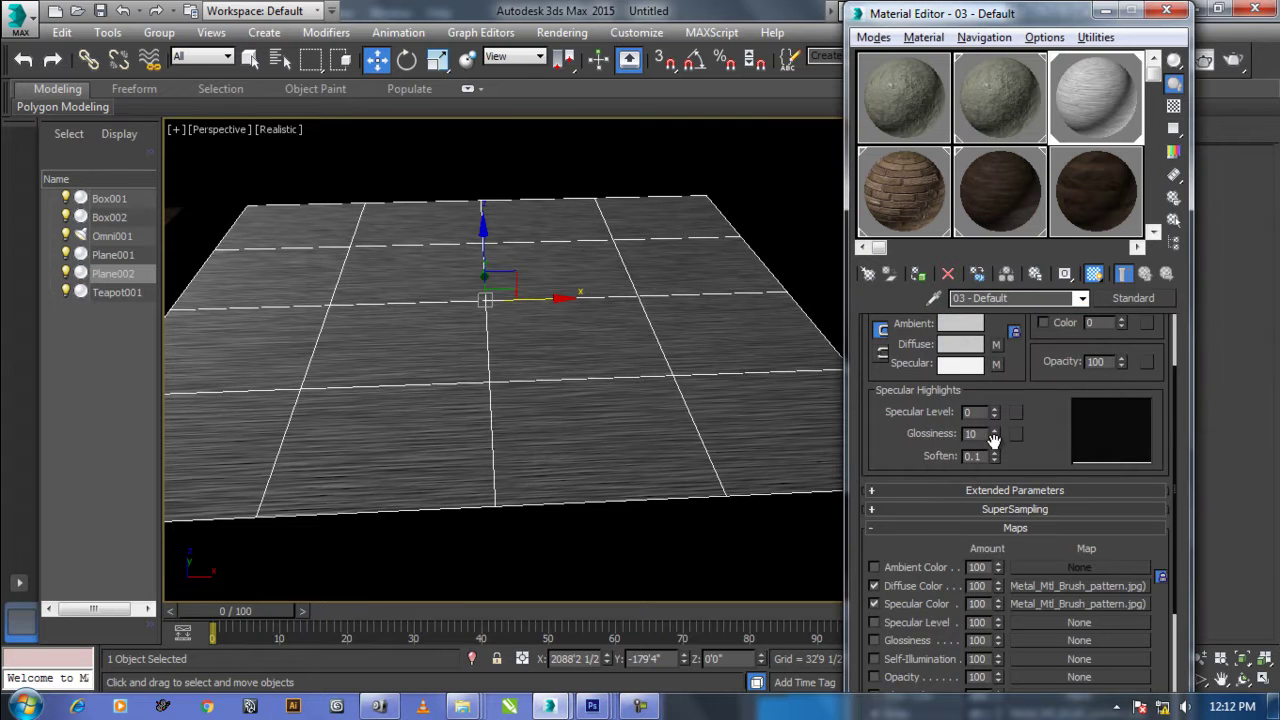
pyautogui.moveTo(643, 480)
pyautogui.keyDown('alt'); pyautogui.mouseDown(button='middle')
pyautogui.moveTo(651, 500)
pyautogui.moveTo(714, 471)
pyautogui.moveTo(708, 490)
pyautogui.mouseUp(button='middle'); pyautogui.keyUp('alt')
pyautogui.scroll(-5, 755, 246)
pyautogui.moveTo(755, 246); pyautogui.dragTo(686, 330, button='middle')
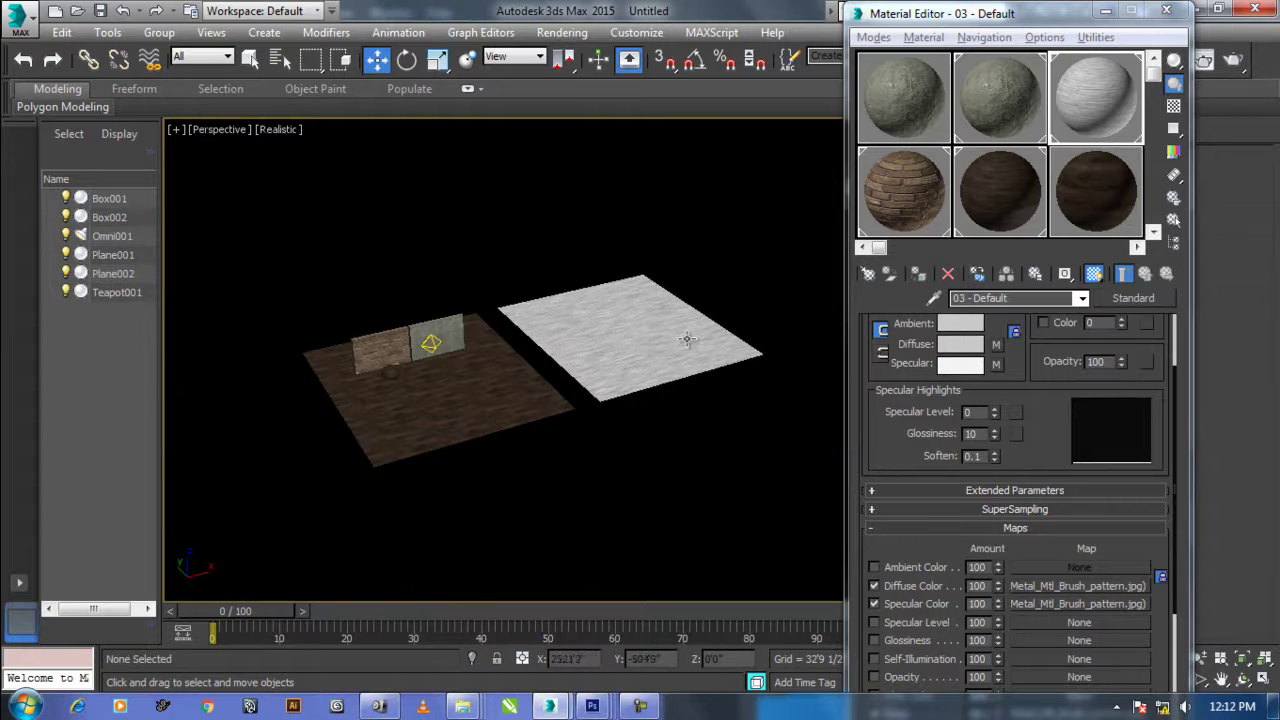
# Clone Omni001 into a second light, Omni002, over the metal plane.
pyautogui.click(453, 350)
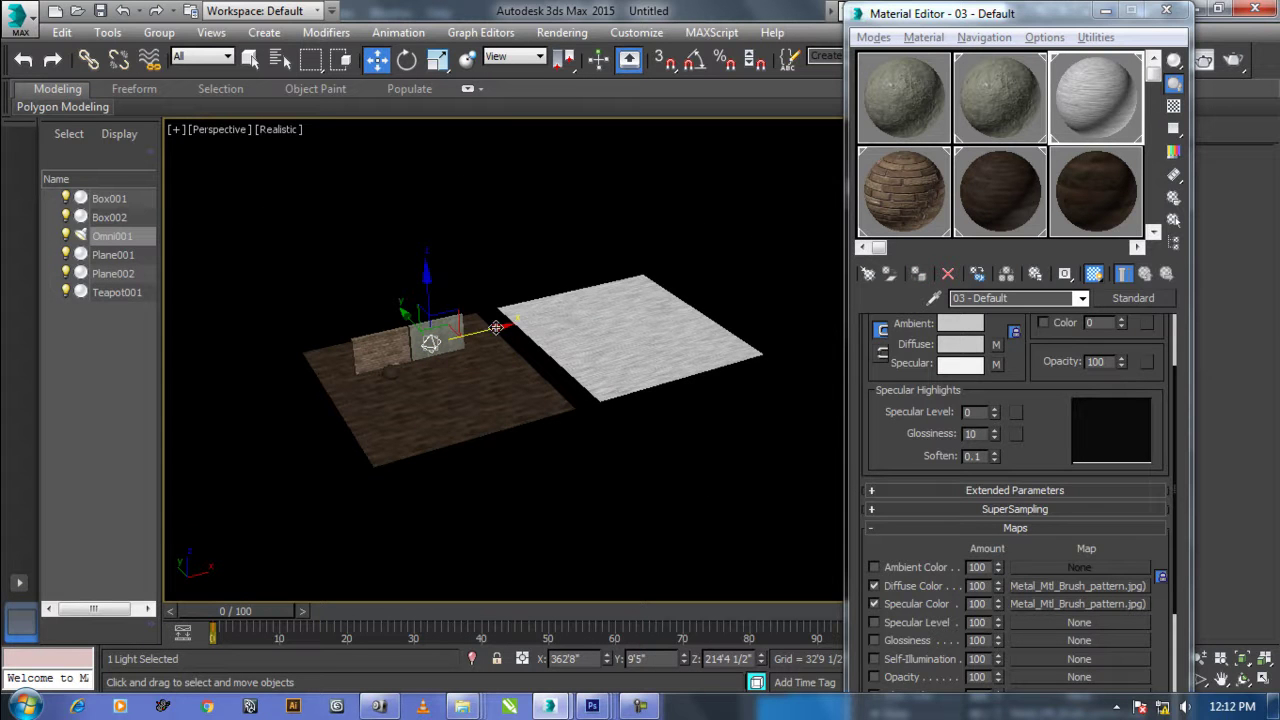
pyautogui.keyDown('shift'); pyautogui.moveTo(498, 330); pyautogui.dragTo(700, 295); pyautogui.keyUp('shift')
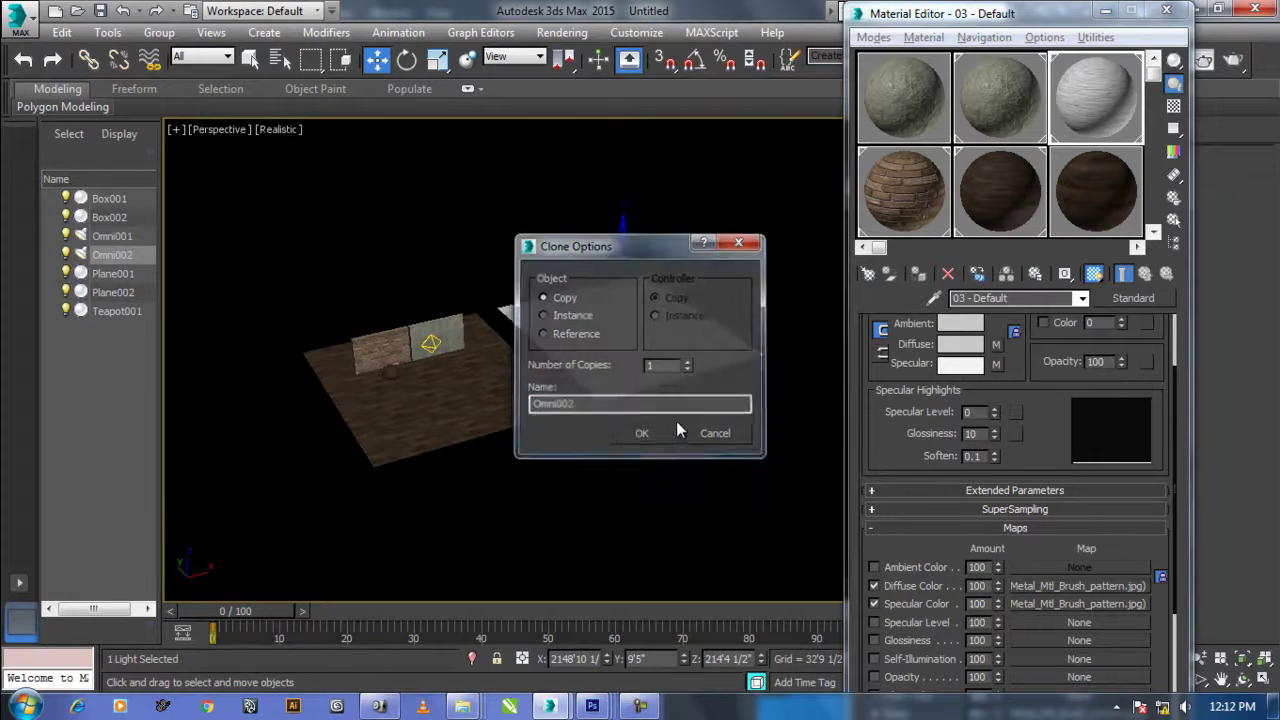
pyautogui.click(641, 433)
pyautogui.scroll(5, 693, 395)
pyautogui.keyDown('alt'); pyautogui.moveTo(693, 395); pyautogui.dragTo(749, 200, button='middle'); pyautogui.keyUp('alt')
# Copy the brush map into Plane002's Specular Level and Glossiness slots.
pyautogui.click(608, 338)
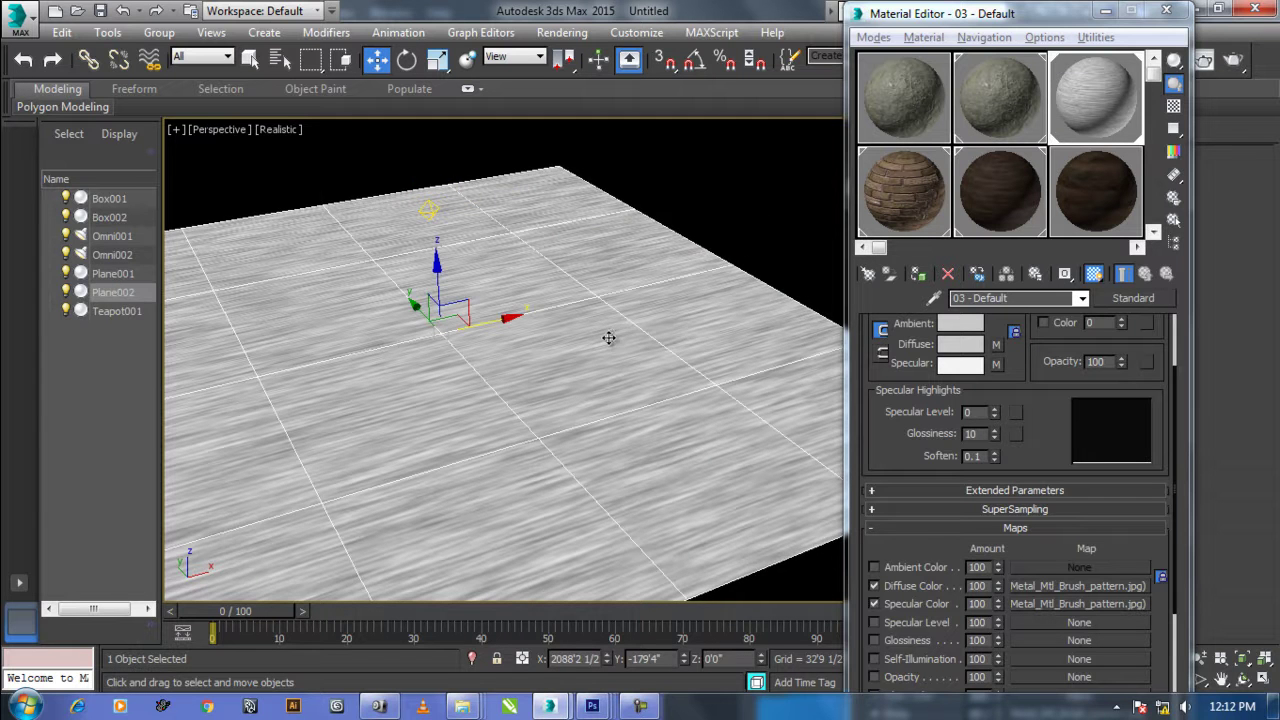
pyautogui.moveTo(616, 371); pyautogui.dragTo(675, 386, button='middle')
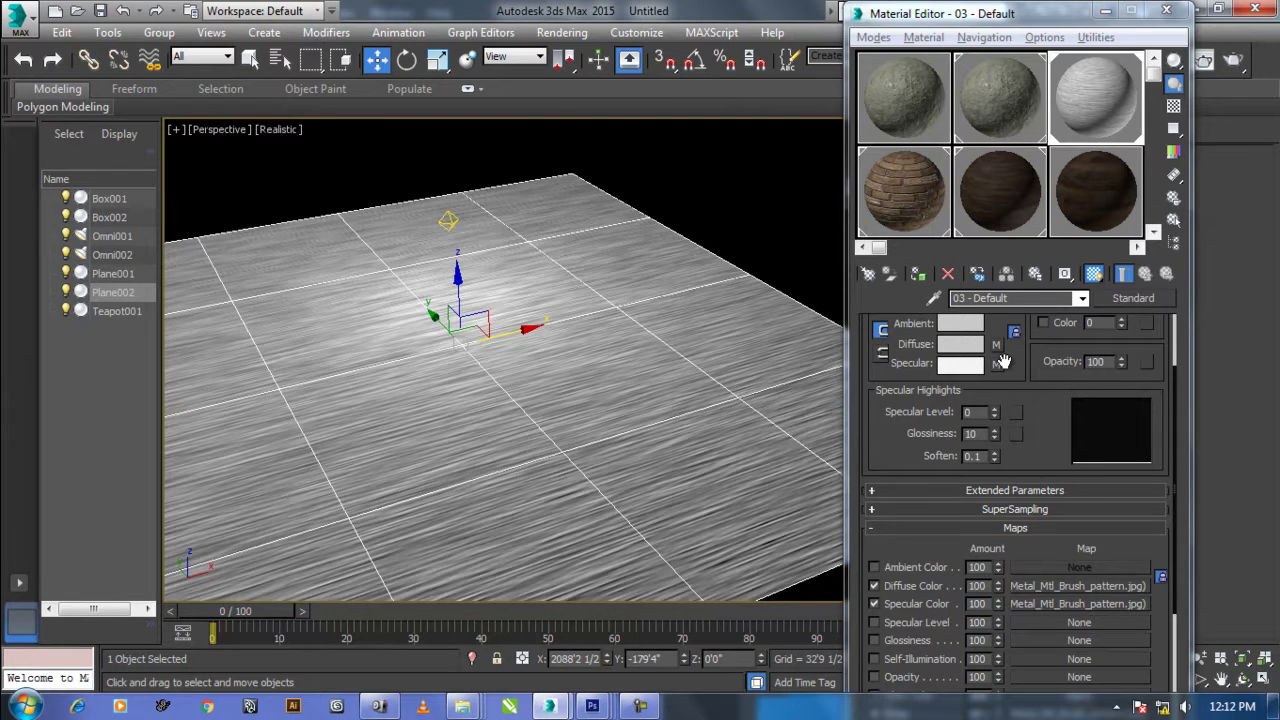
pyautogui.moveTo(1003, 364); pyautogui.dragTo(1003, 364)
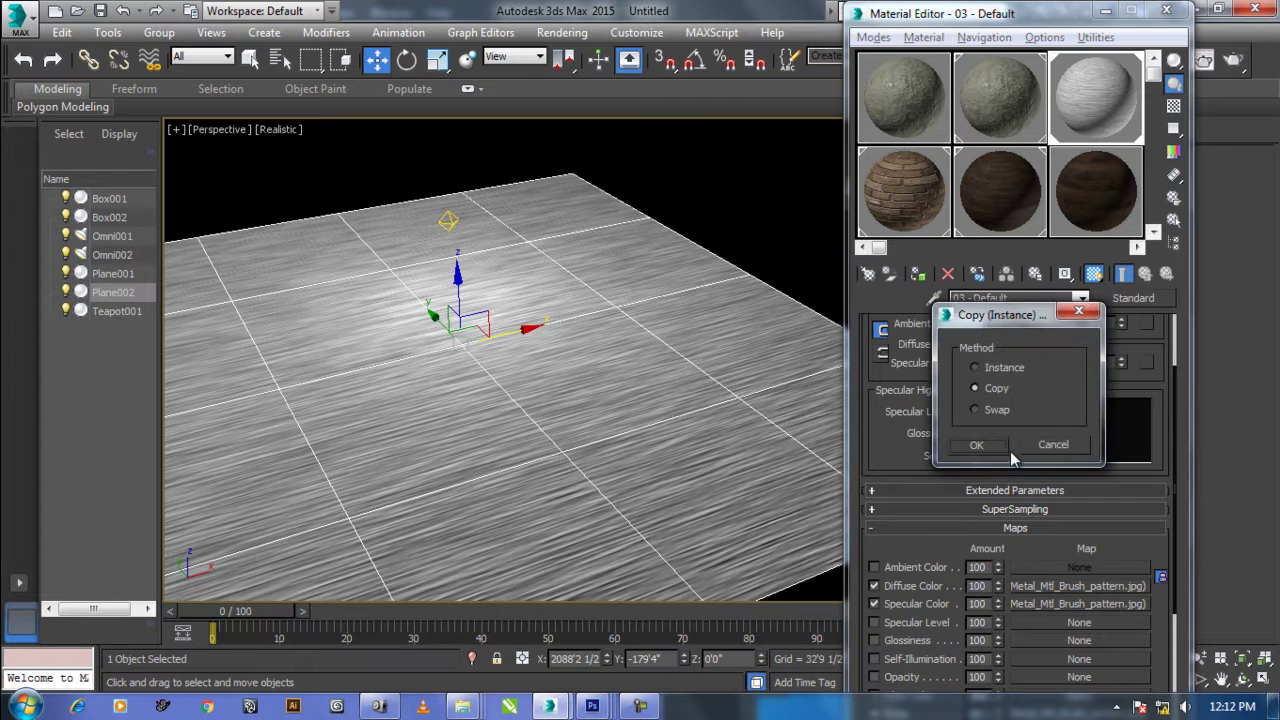
pyautogui.click(976, 445)
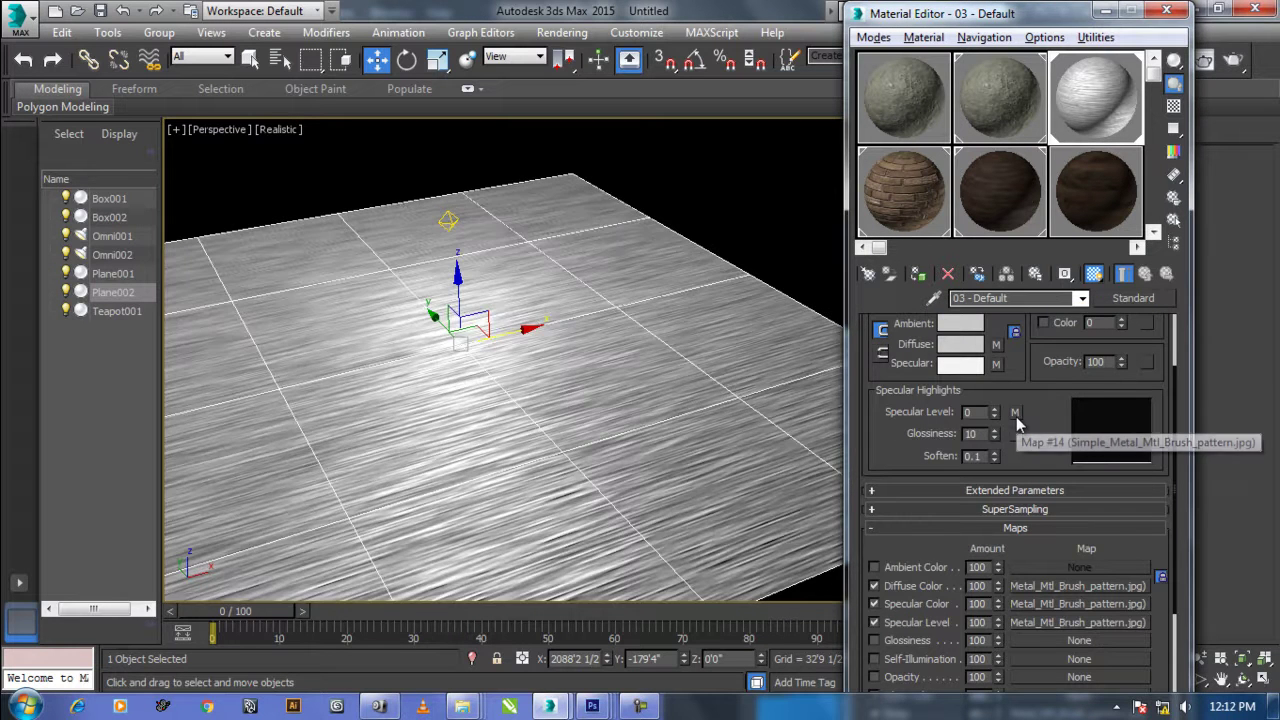
pyautogui.moveTo(1018, 420); pyautogui.dragTo(1018, 434)
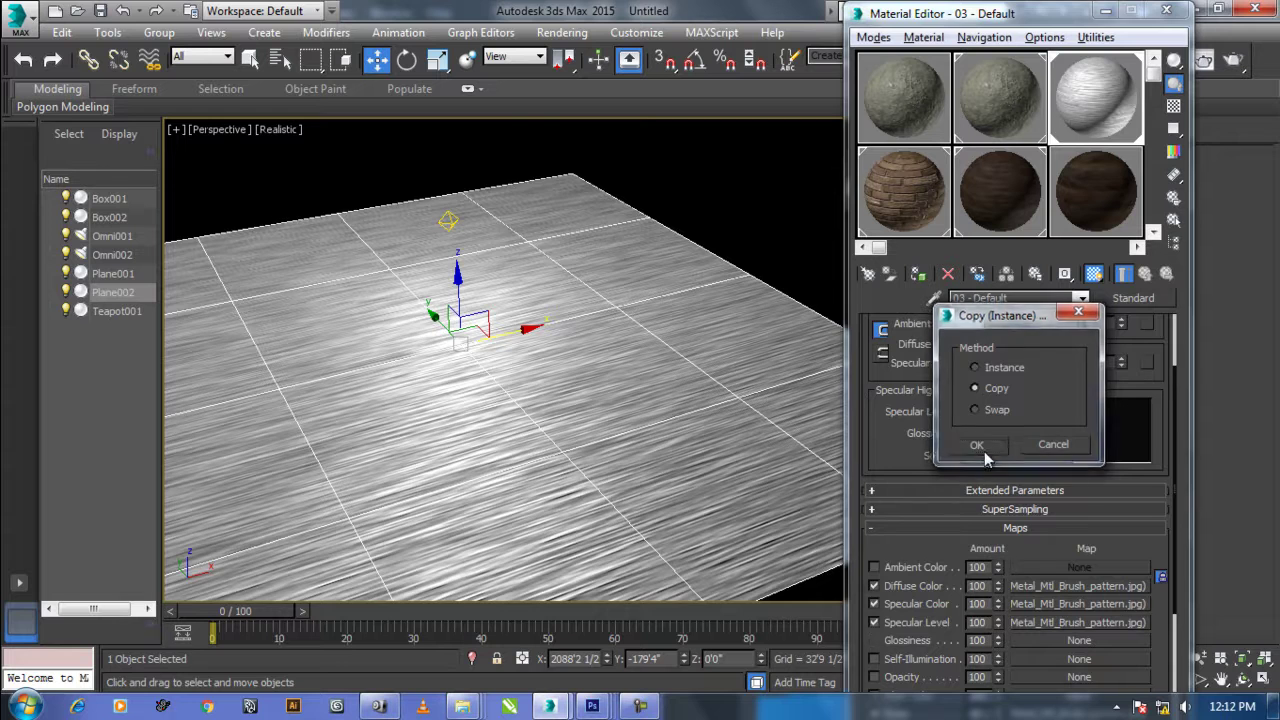
pyautogui.click(976, 445)
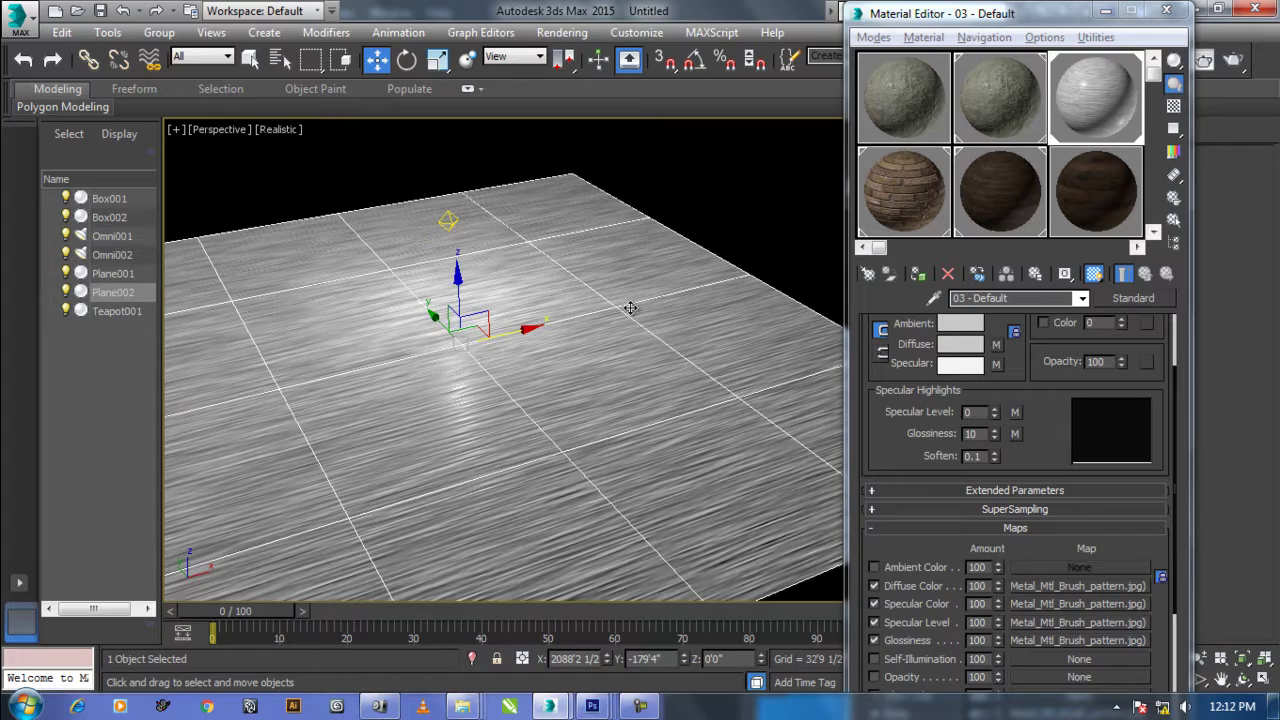
# View the plane from nearly top-down and scrub frames to watch the highlight.
pyautogui.moveTo(603, 316)
pyautogui.keyDown('alt'); pyautogui.mouseDown(button='middle')
pyautogui.moveTo(569, 437)
pyautogui.moveTo(549, 443)
pyautogui.moveTo(603, 423)
pyautogui.moveTo(611, 401)
pyautogui.mouseUp(button='middle'); pyautogui.keyUp('alt')
pyautogui.scroll(-3, 611, 401)
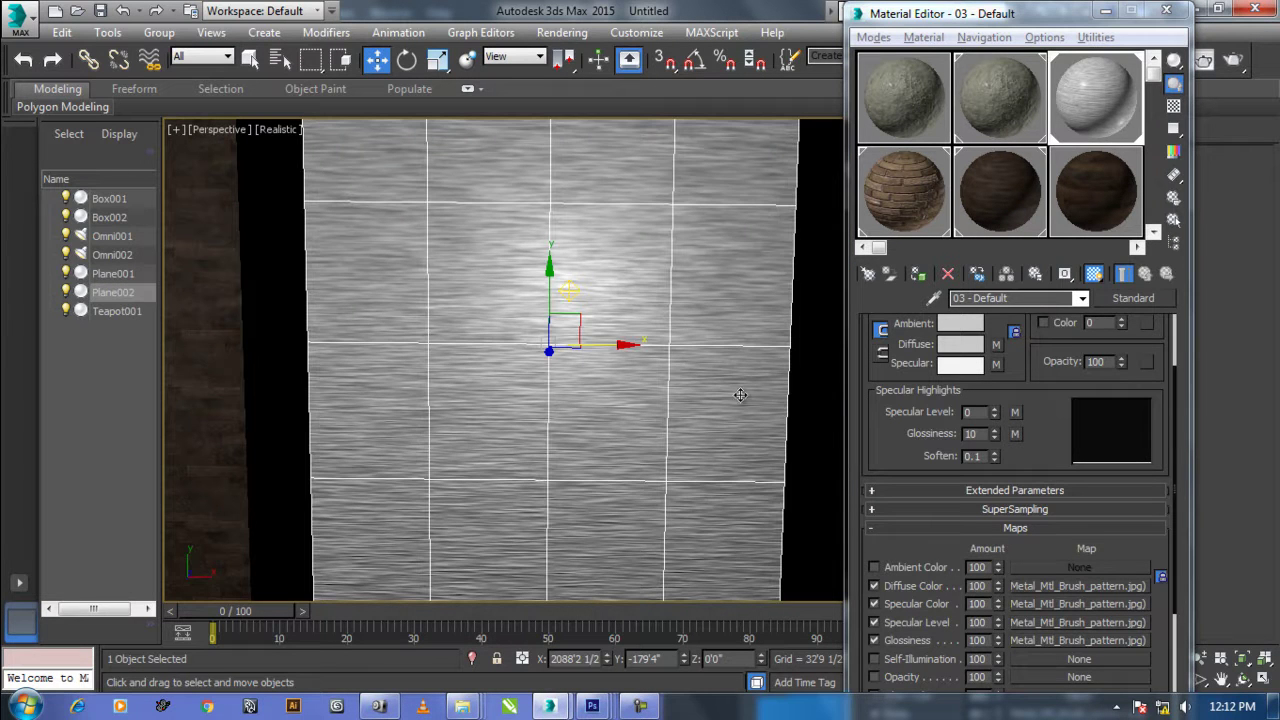
pyautogui.moveTo(260, 615)
pyautogui.mouseDown()
pyautogui.moveTo(707, 588)
pyautogui.moveTo(44, 600)
pyautogui.moveTo(427, 584)
pyautogui.mouseUp()
pyautogui.press('w')
pyautogui.keyDown('alt'); pyautogui.moveTo(427, 584); pyautogui.dragTo(596, 333, button='middle'); pyautogui.keyUp('alt')
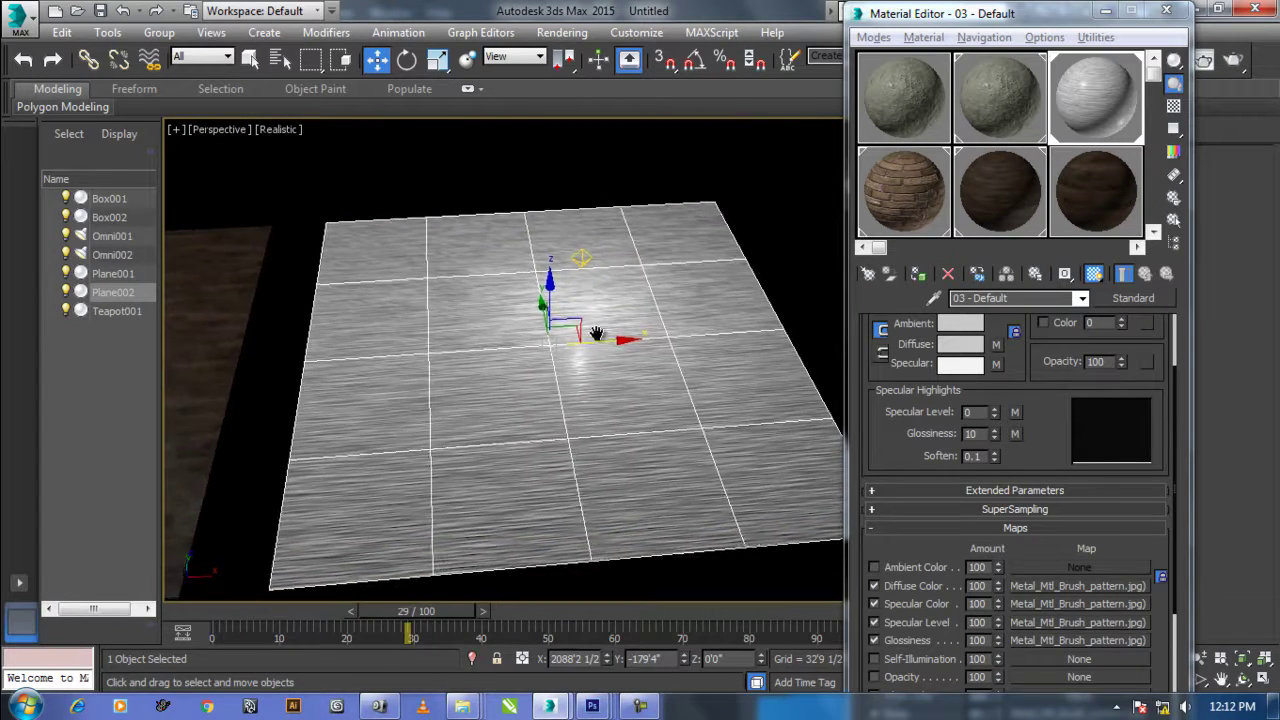
pyautogui.scroll(2, 596, 333)
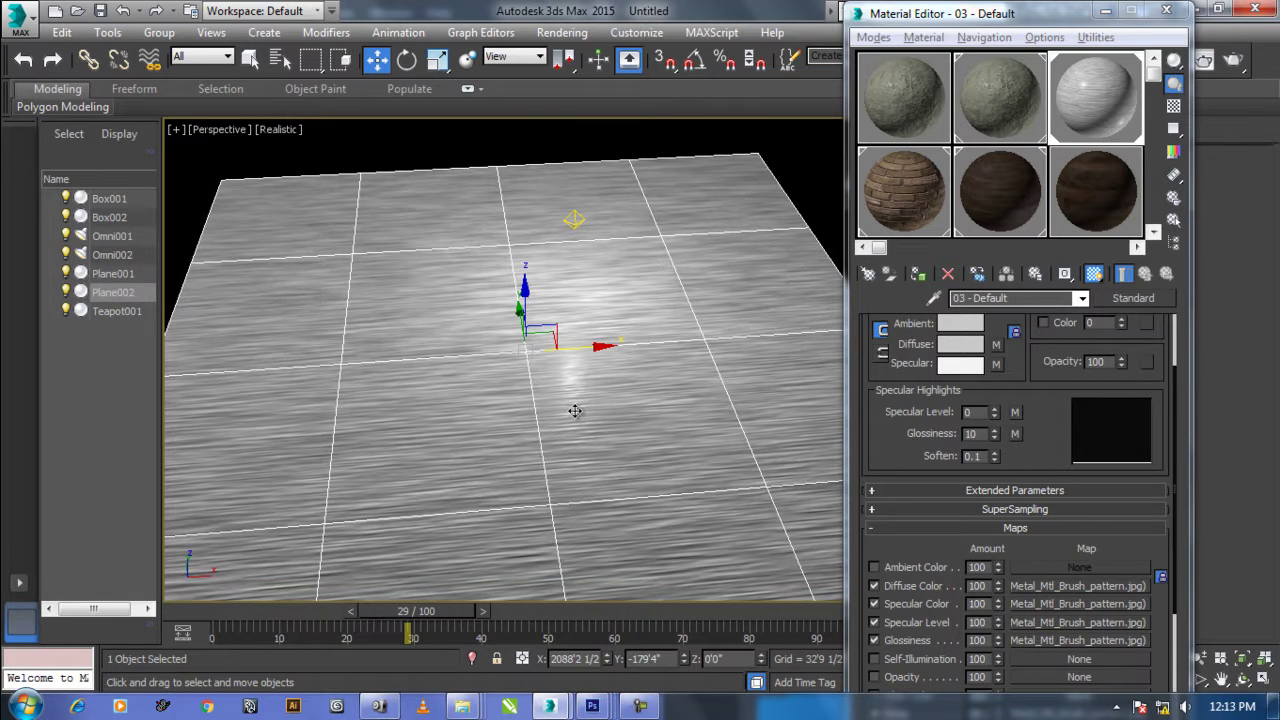
pyautogui.moveTo(577, 410)
pyautogui.keyDown('alt'); pyautogui.mouseDown(button='middle')
pyautogui.moveTo(508, 390)
pyautogui.moveTo(269, 446)
pyautogui.moveTo(590, 430)
pyautogui.mouseUp(button='middle'); pyautogui.keyUp('alt')
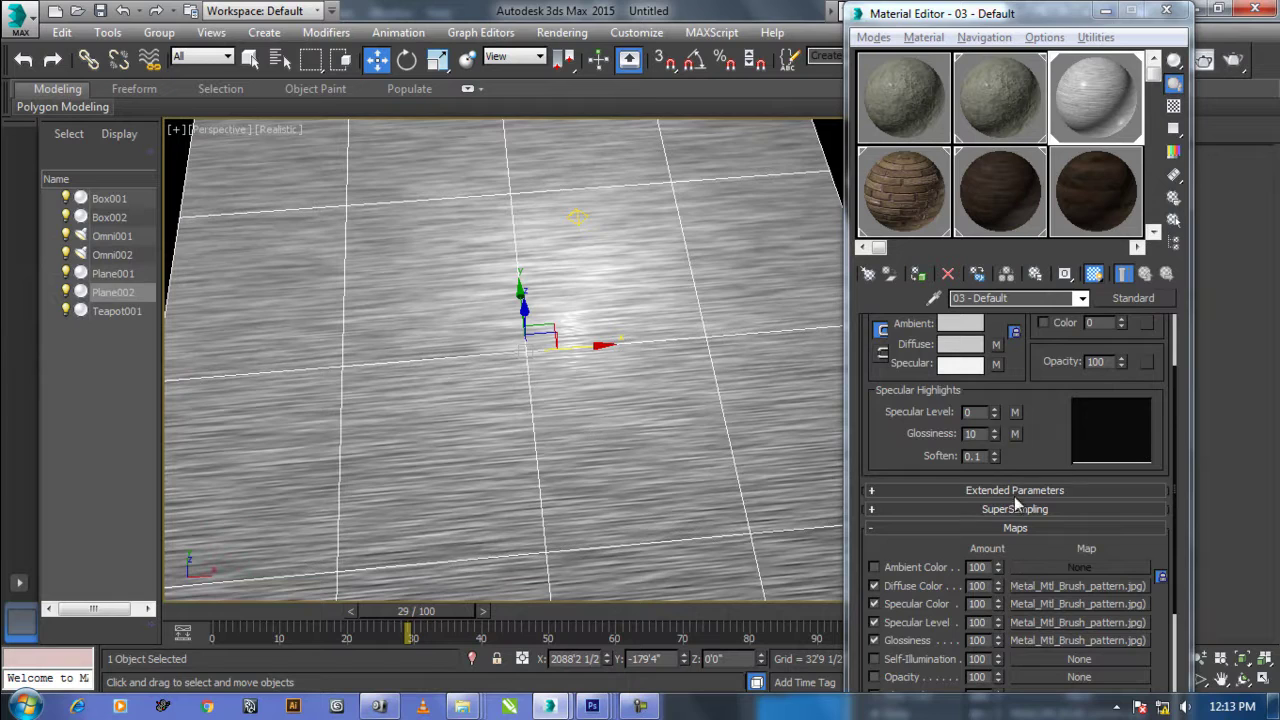
pyautogui.moveTo(915, 456); pyautogui.dragTo(895, 316)
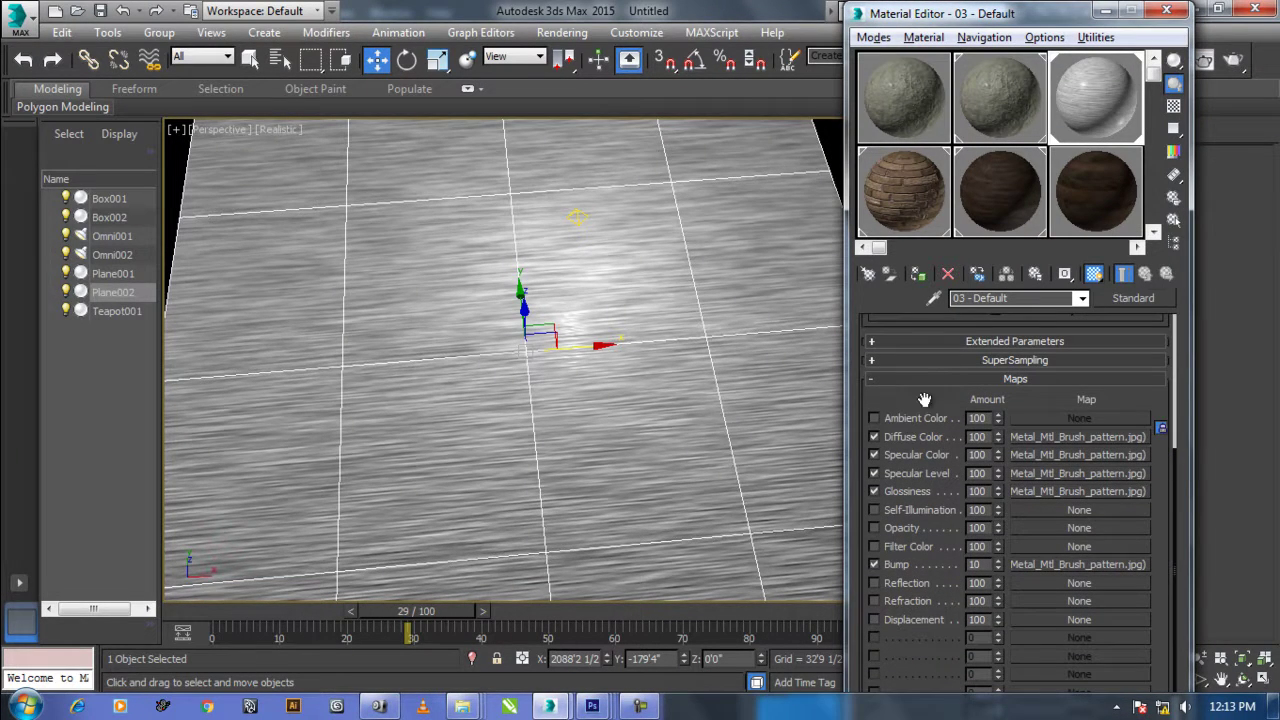
pyautogui.moveTo(926, 400); pyautogui.dragTo(926, 568)
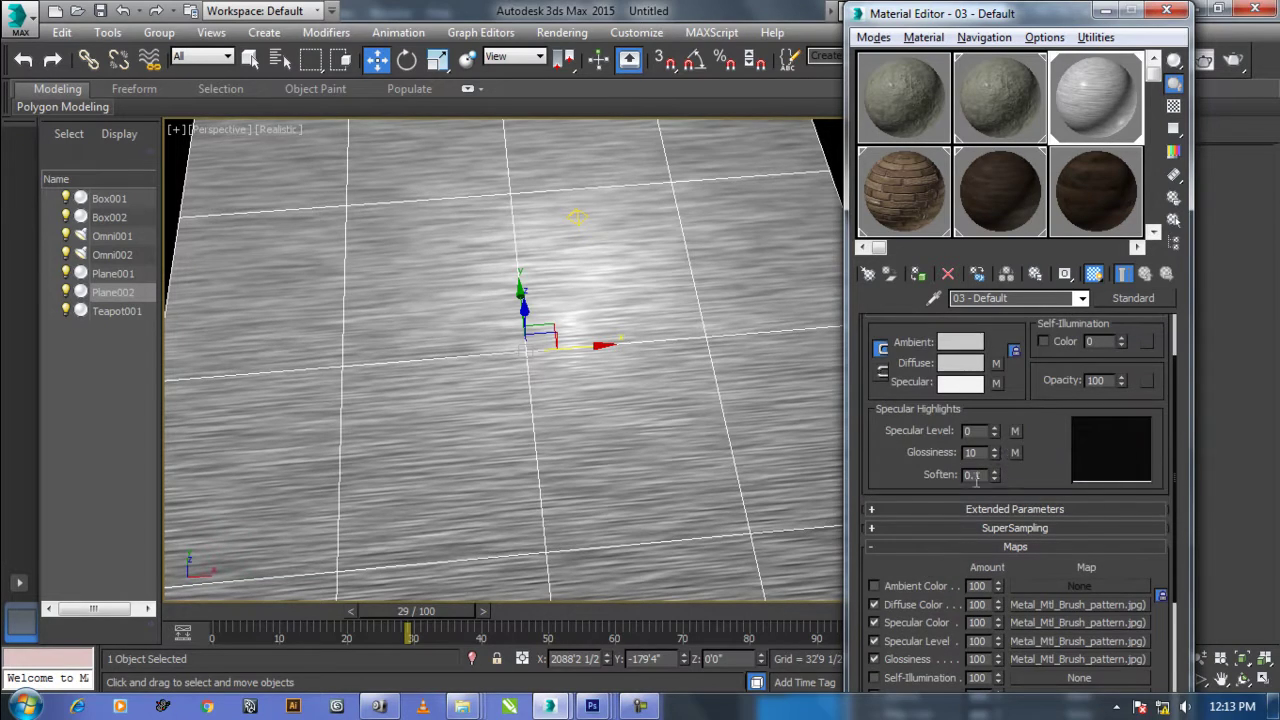
pyautogui.click(1030, 620)
# Replace the specular map image with Simple_Metal_Mtl_DiamondPlate_pattern.jpg.
pyautogui.click(940, 488)
pyautogui.click(657, 283)
pyautogui.doubleClick(852, 392)
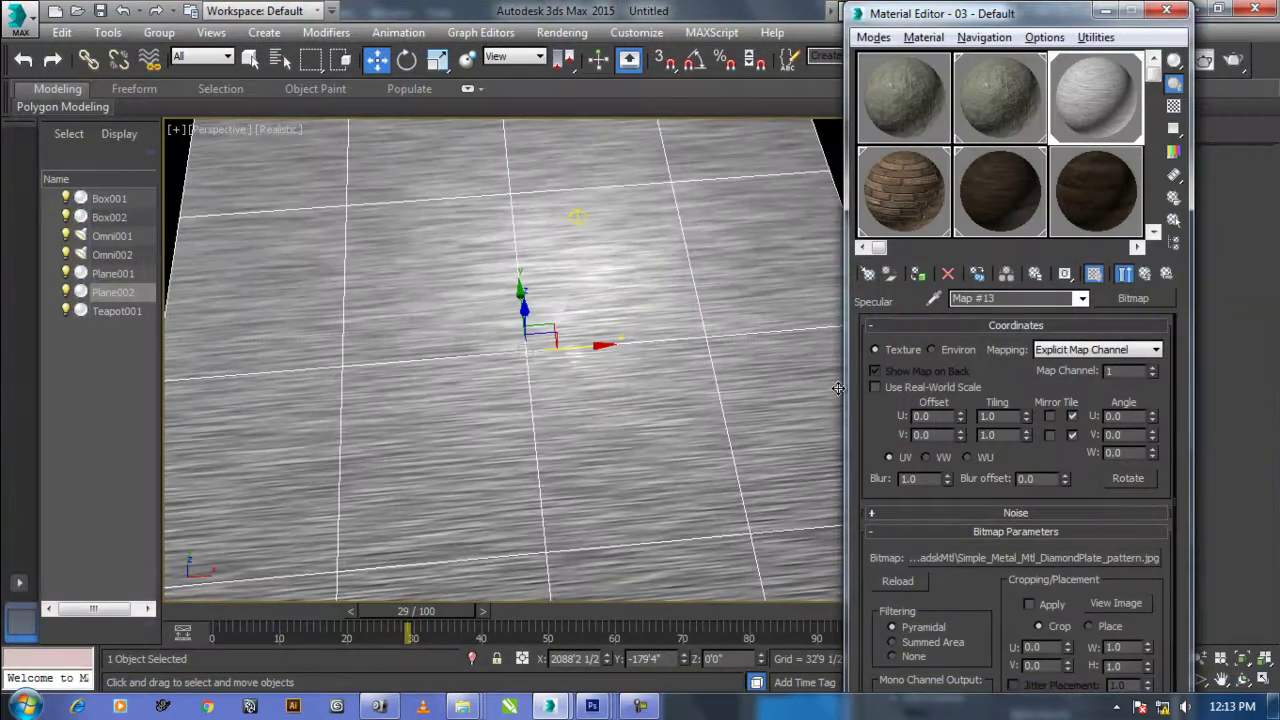
# Deselect Plane002 and orbit to look low across the metal plane.
pyautogui.moveTo(569, 403)
pyautogui.keyDown('alt'); pyautogui.mouseDown(button='middle')
pyautogui.moveTo(539, 359)
pyautogui.moveTo(611, 400)
pyautogui.moveTo(591, 451)
pyautogui.moveTo(578, 406)
pyautogui.moveTo(577, 460)
pyautogui.moveTo(574, 437)
pyautogui.moveTo(574, 463)
pyautogui.moveTo(558, 470)
pyautogui.moveTo(526, 383)
pyautogui.moveTo(528, 397)
pyautogui.mouseUp(button='middle'); pyautogui.keyUp('alt')
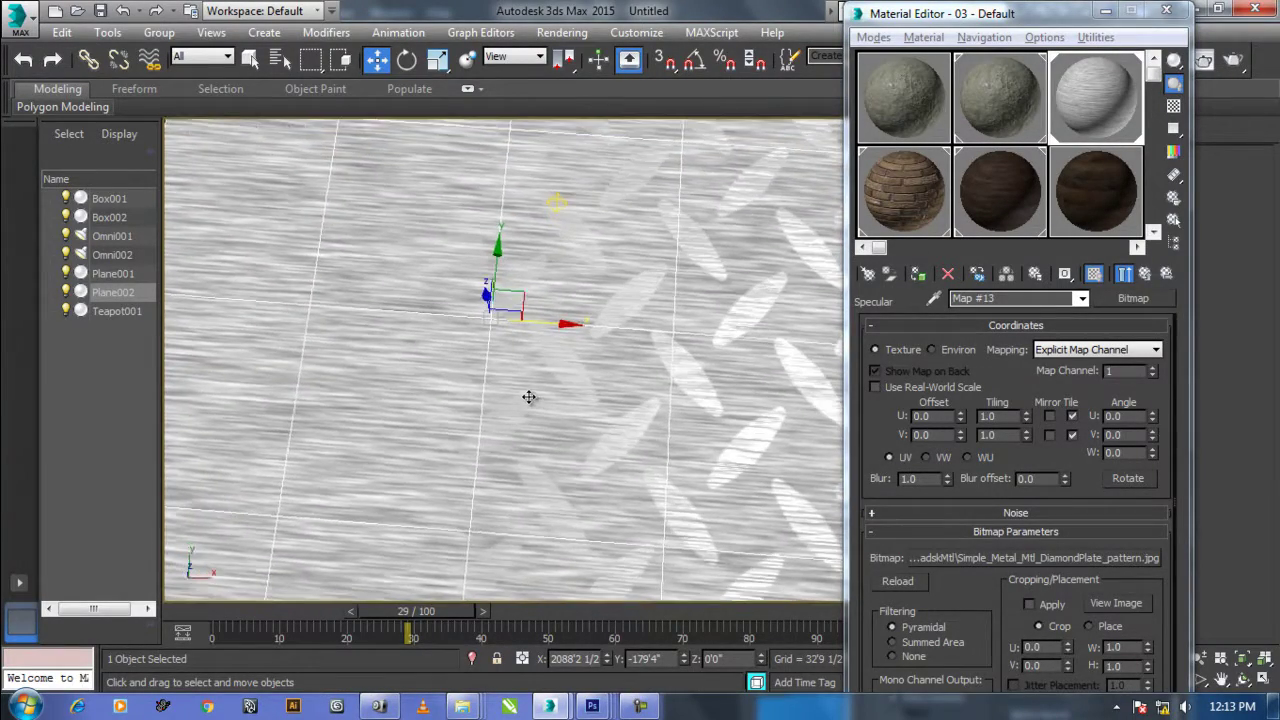
pyautogui.moveTo(621, 457)
pyautogui.keyDown('alt'); pyautogui.mouseDown(button='middle')
pyautogui.moveTo(643, 443)
pyautogui.moveTo(643, 409)
pyautogui.moveTo(628, 487)
pyautogui.moveTo(640, 349)
pyautogui.moveTo(667, 304)
pyautogui.mouseUp(button='middle'); pyautogui.keyUp('alt')
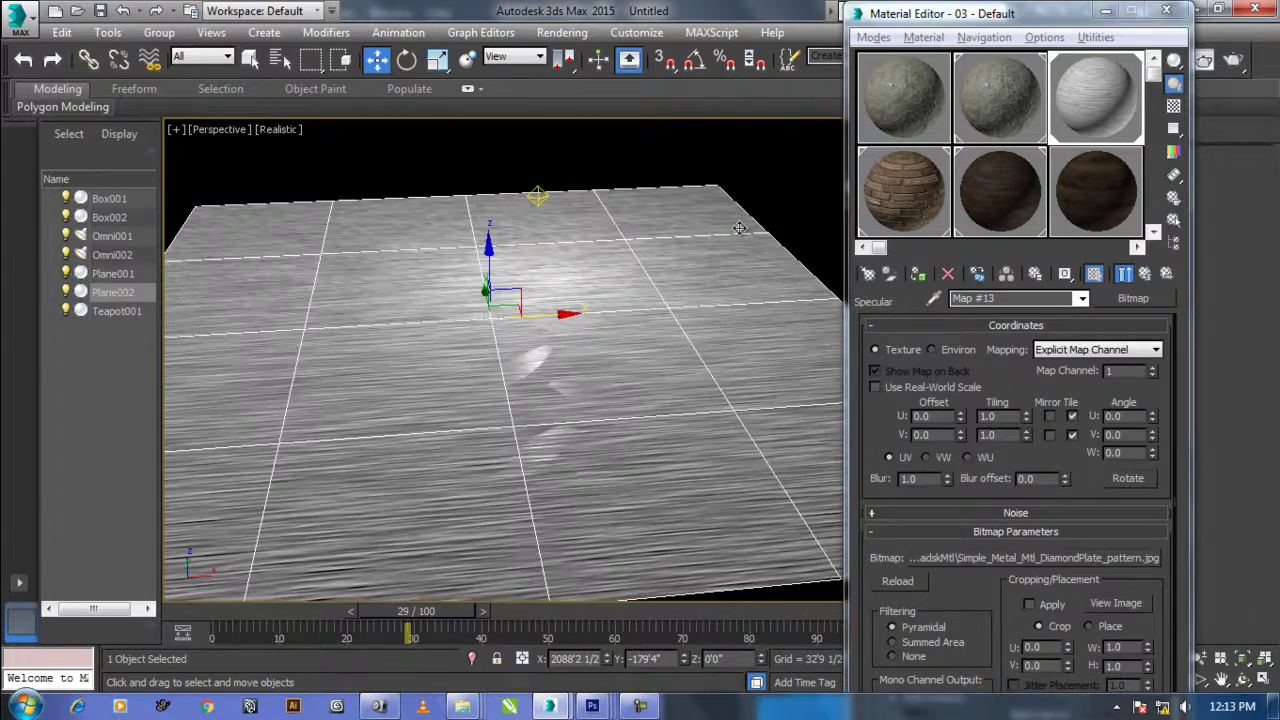
pyautogui.click(771, 187)
pyautogui.moveTo(771, 180)
pyautogui.keyDown('alt'); pyautogui.mouseDown(button='middle')
pyautogui.moveTo(774, 257)
pyautogui.moveTo(730, 172)
pyautogui.moveTo(545, 192)
pyautogui.moveTo(744, 196)
pyautogui.moveTo(880, 178)
pyautogui.moveTo(771, 187)
pyautogui.moveTo(790, 195)
pyautogui.mouseUp(button='middle'); pyautogui.keyUp('alt')
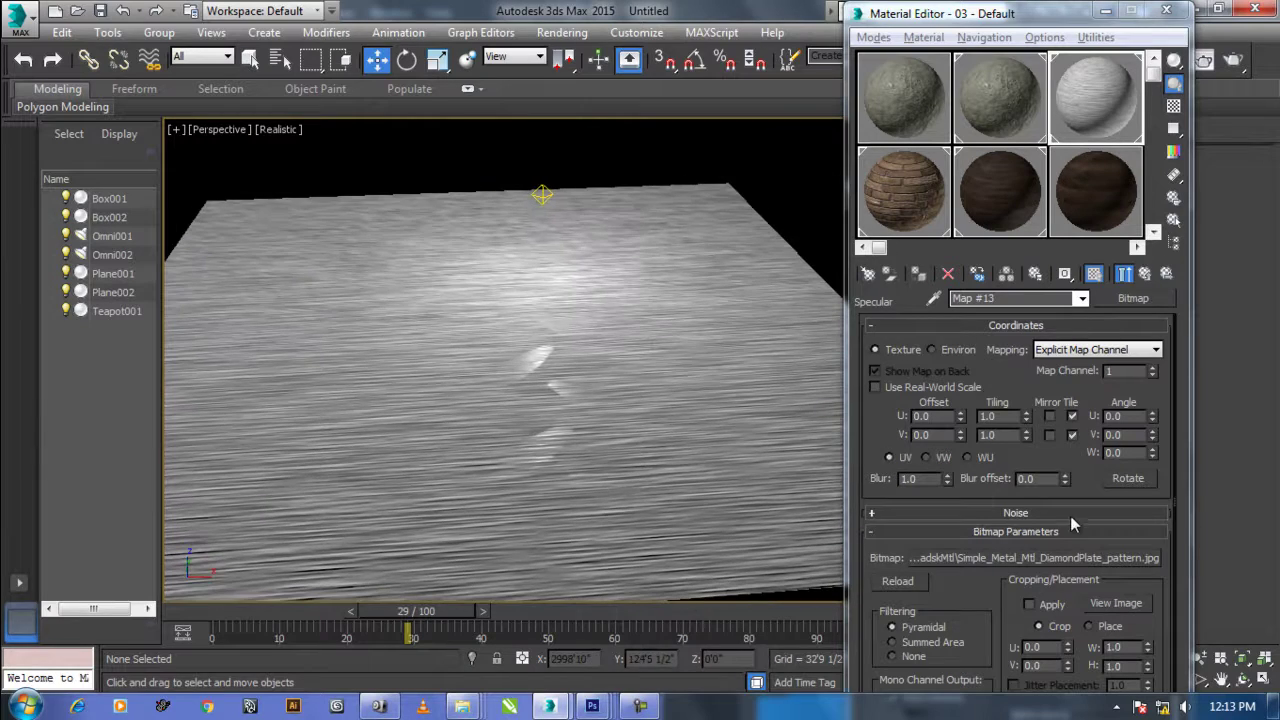
# Try the ceramic mosaic tile image as the specular map and orbit to check it.
pyautogui.click(1030, 563)
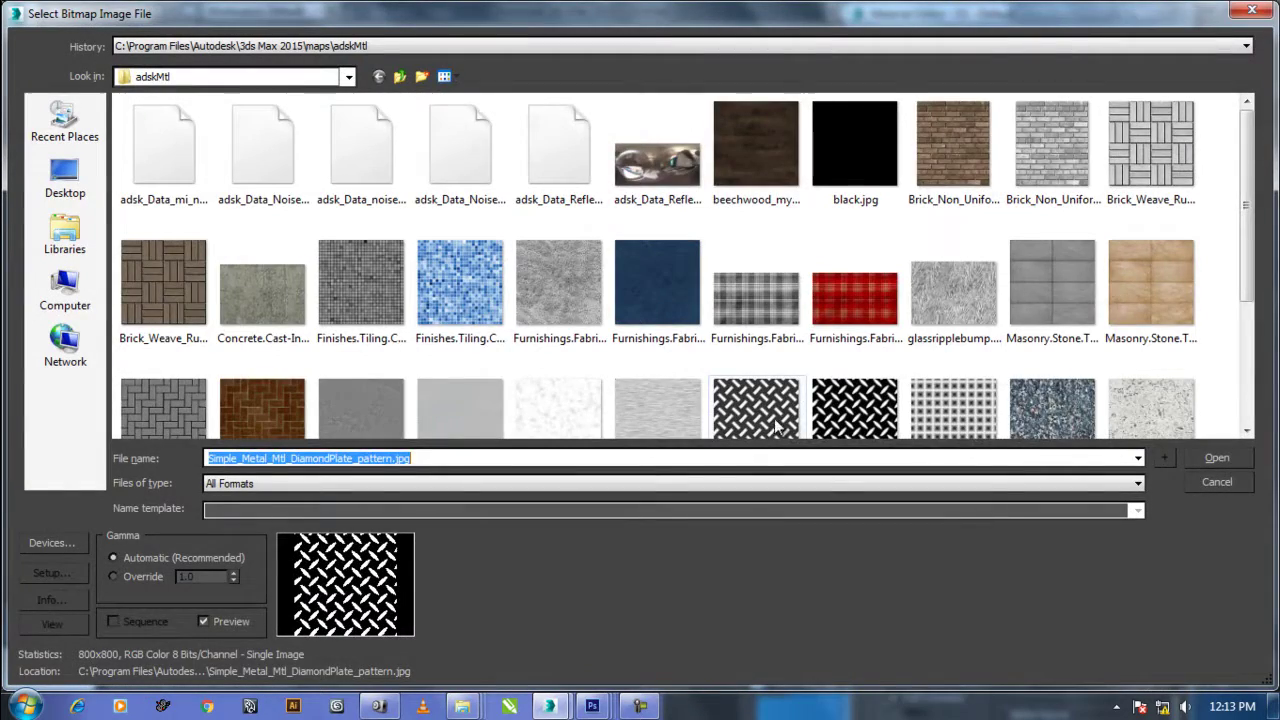
pyautogui.click(778, 426)
pyautogui.scroll(-2, 783, 394)
pyautogui.scroll(2, 783, 394)
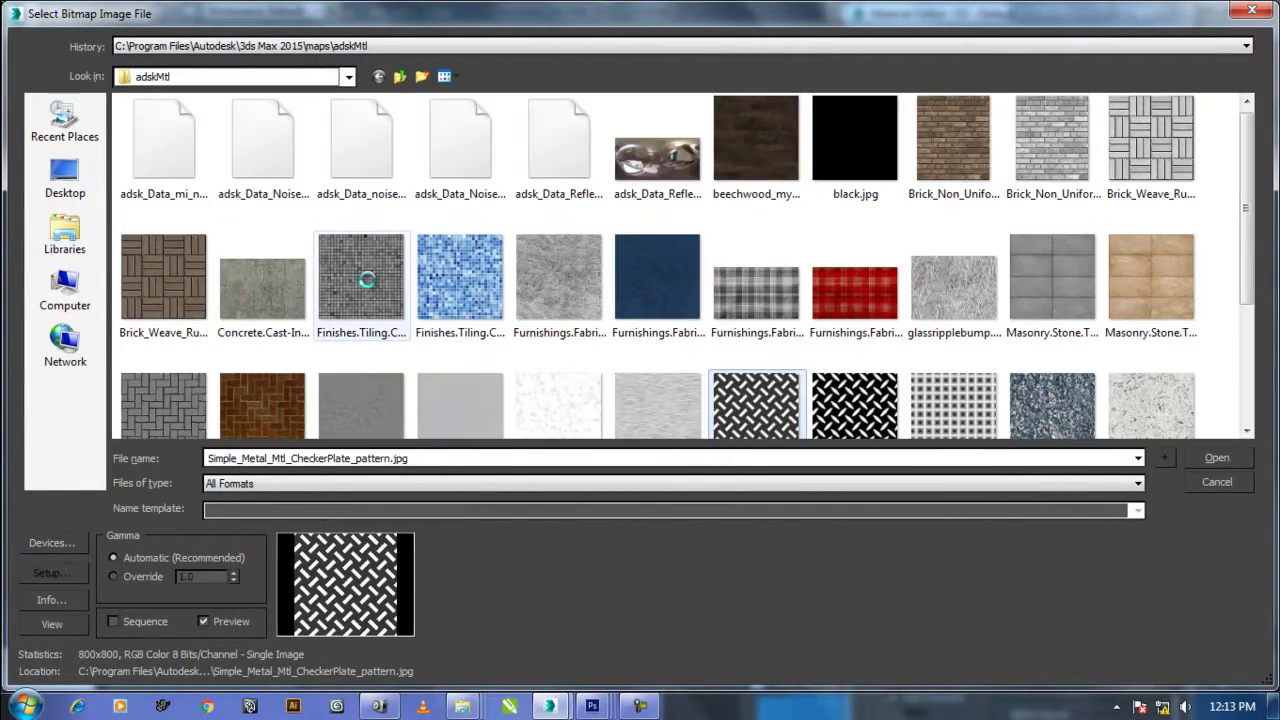
pyautogui.doubleClick(366, 280)
pyautogui.moveTo(543, 363)
pyautogui.keyDown('alt'); pyautogui.mouseDown(button='middle')
pyautogui.moveTo(668, 377)
pyautogui.moveTo(551, 374)
pyautogui.mouseUp(button='middle'); pyautogui.keyUp('alt')
# Replace the specular map image with the KnurlsPlate pattern and orbit around the light.
pyautogui.click(985, 563)
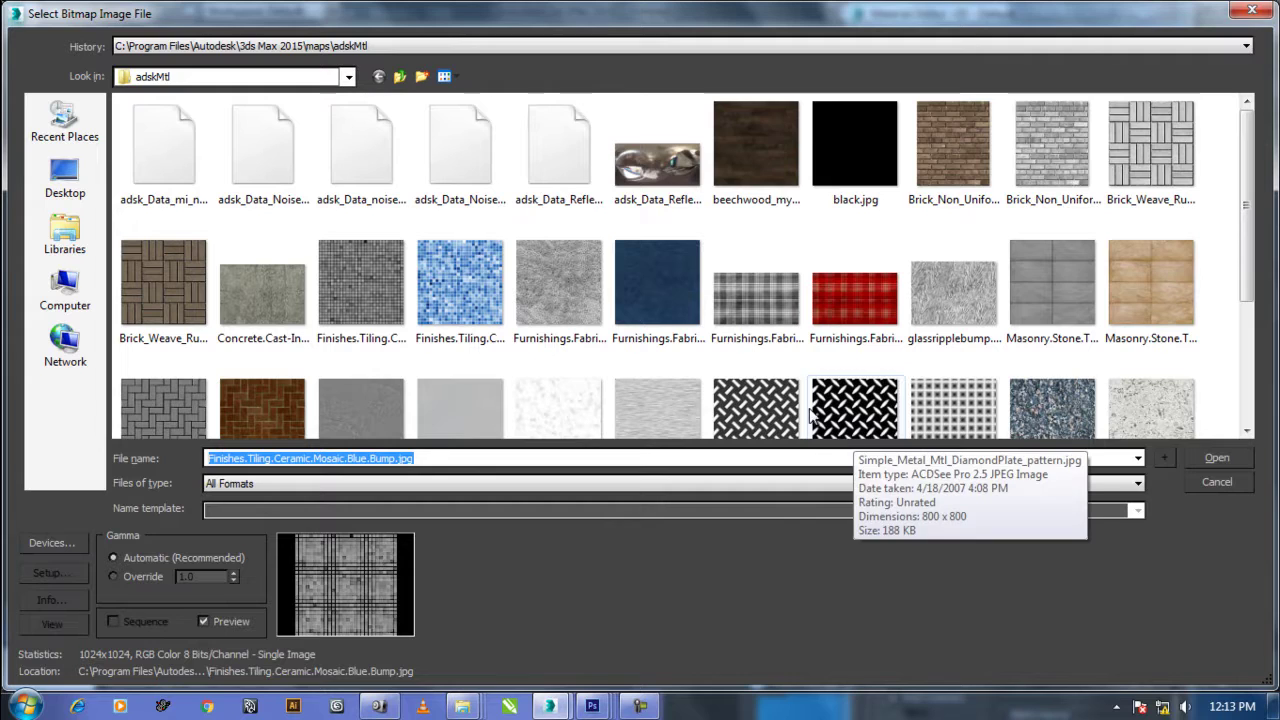
pyautogui.click(863, 412)
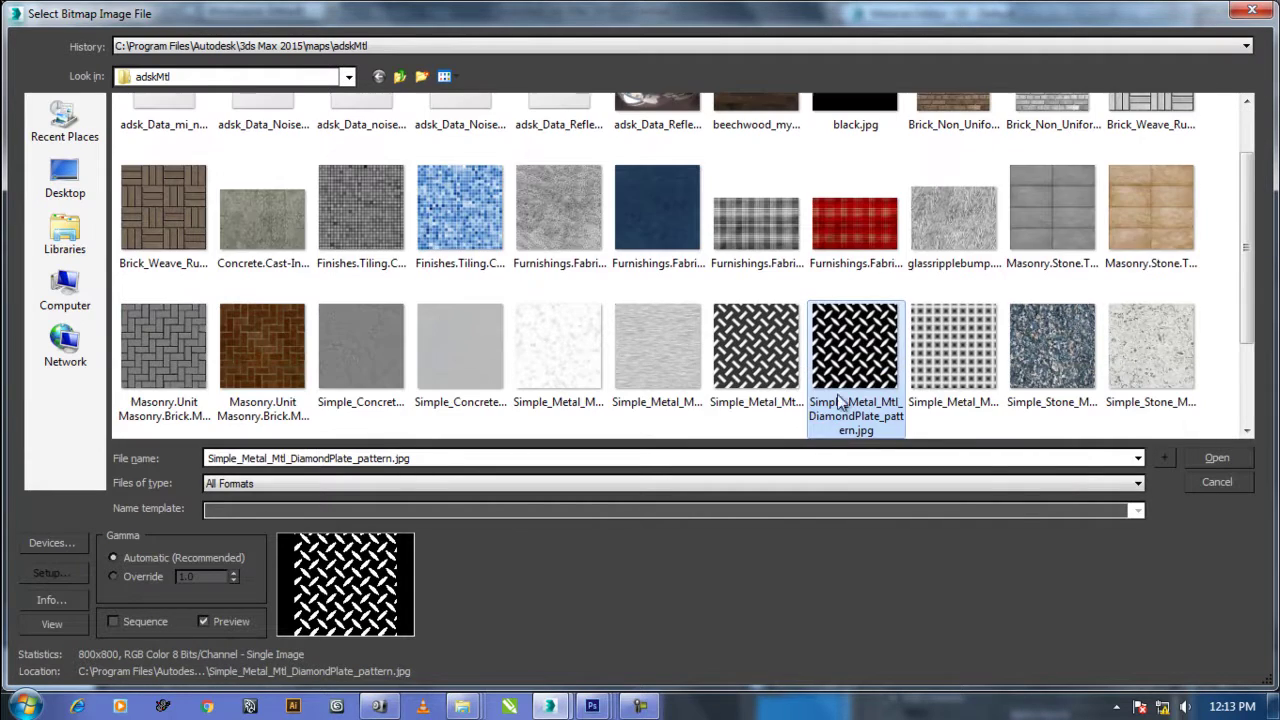
pyautogui.doubleClick(940, 355)
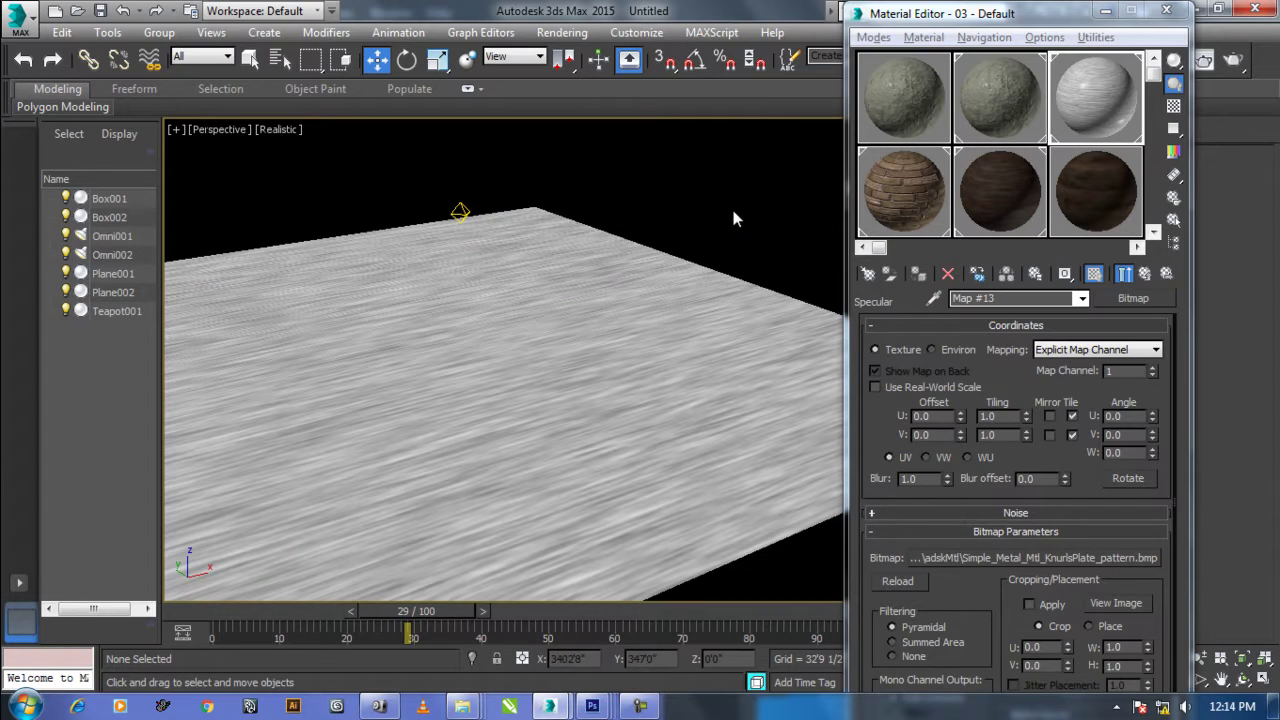
pyautogui.click(512, 249)
pyautogui.click(459, 212)
pyautogui.moveTo(574, 252)
pyautogui.keyDown('alt'); pyautogui.mouseDown(button='middle')
pyautogui.moveTo(605, 243)
pyautogui.moveTo(722, 375)
pyautogui.mouseUp(button='middle'); pyautogui.keyUp('alt')
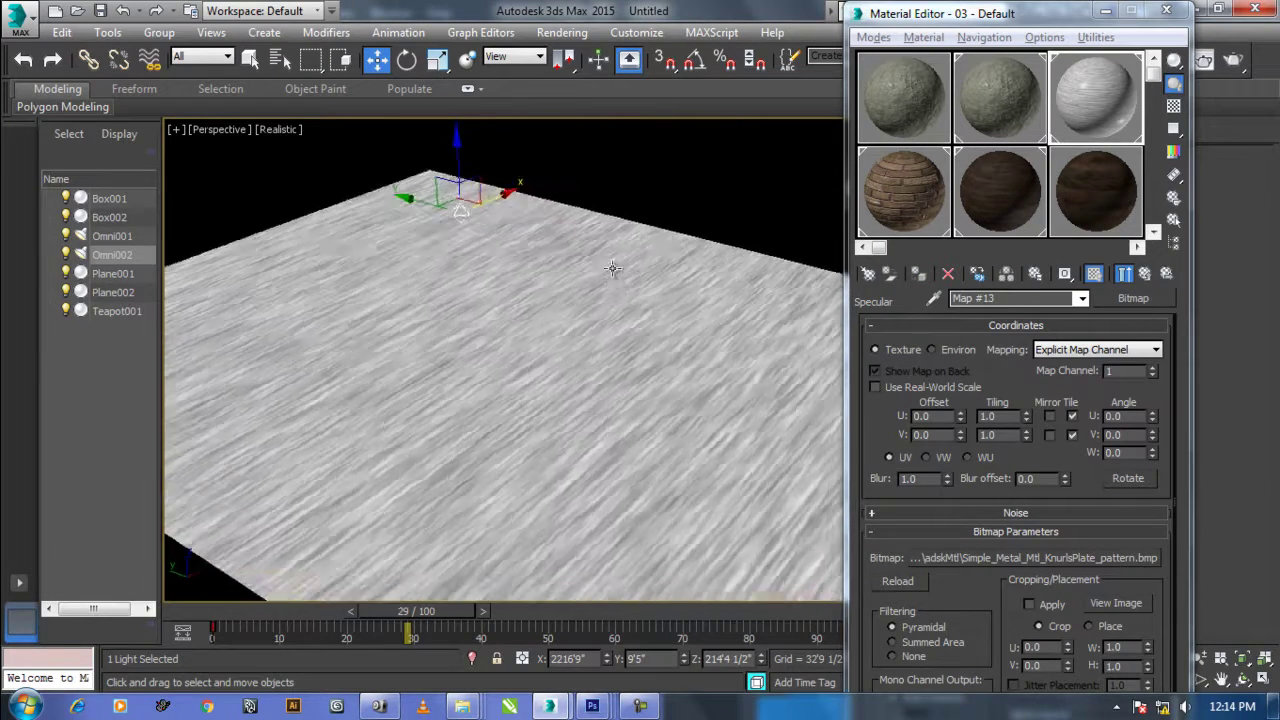
# Preview the KnurlsPlate image full size, then orbit to study the plane's highlights.
pyautogui.click(1120, 604)
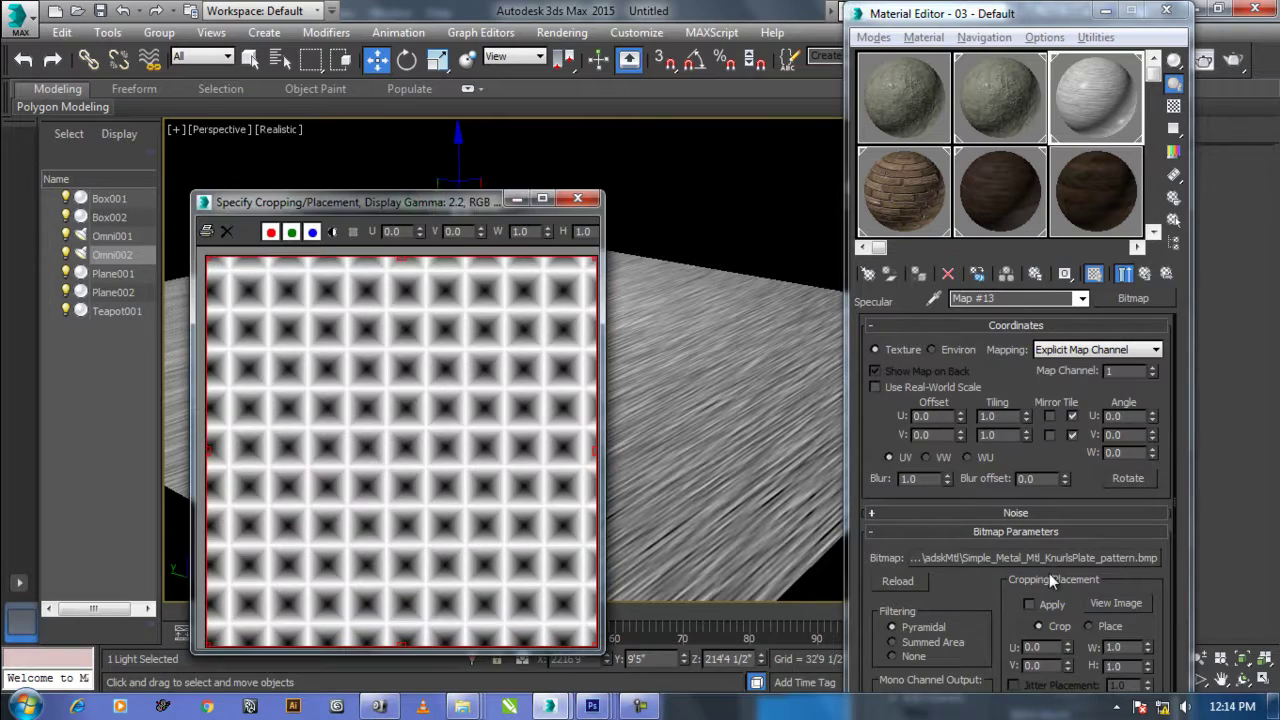
pyautogui.click(592, 200)
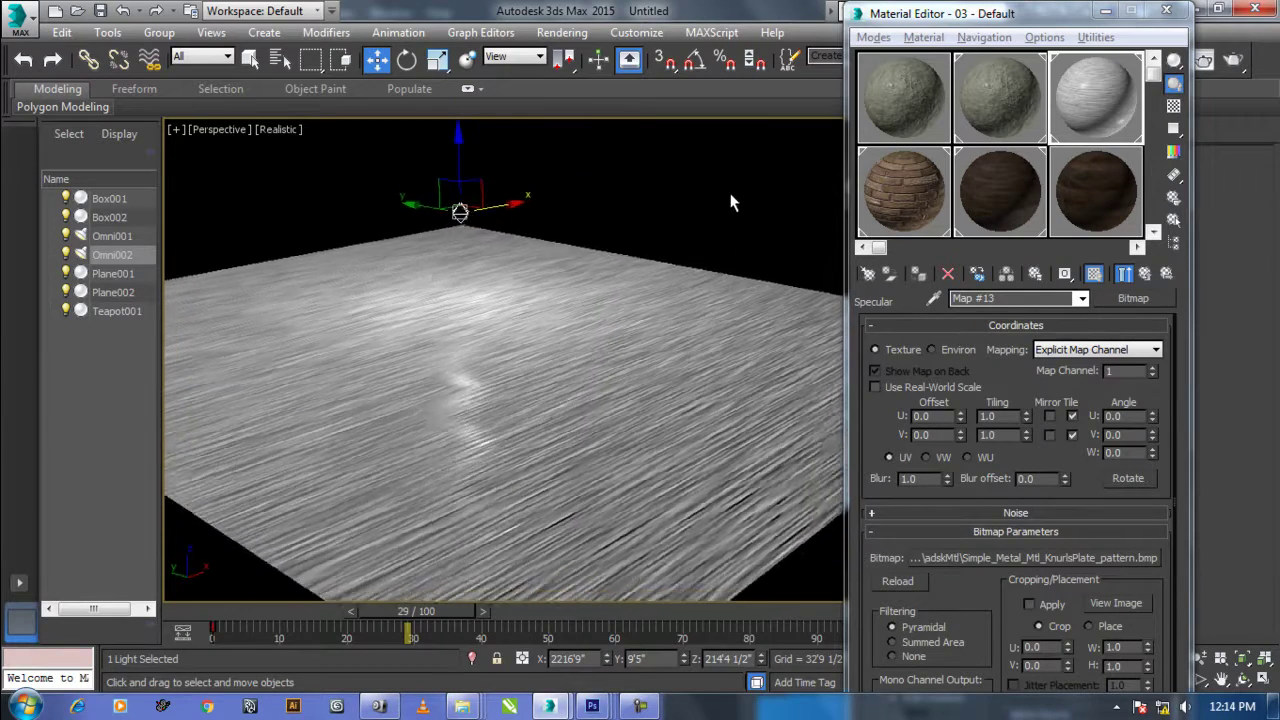
pyautogui.moveTo(707, 190)
pyautogui.keyDown('alt'); pyautogui.mouseDown(button='middle')
pyautogui.moveTo(749, 200)
pyautogui.moveTo(628, 249)
pyautogui.moveTo(582, 219)
pyautogui.moveTo(688, 235)
pyautogui.mouseUp(button='middle'); pyautogui.keyUp('alt')
pyautogui.moveTo(541, 388)
pyautogui.keyDown('alt'); pyautogui.mouseDown(button='middle')
pyautogui.moveTo(604, 380)
pyautogui.moveTo(629, 434)
pyautogui.moveTo(584, 450)
pyautogui.mouseUp(button='middle'); pyautogui.keyUp('alt')
pyautogui.keyDown('alt'); pyautogui.moveTo(496, 372); pyautogui.dragTo(600, 370, button='middle'); pyautogui.keyUp('alt')
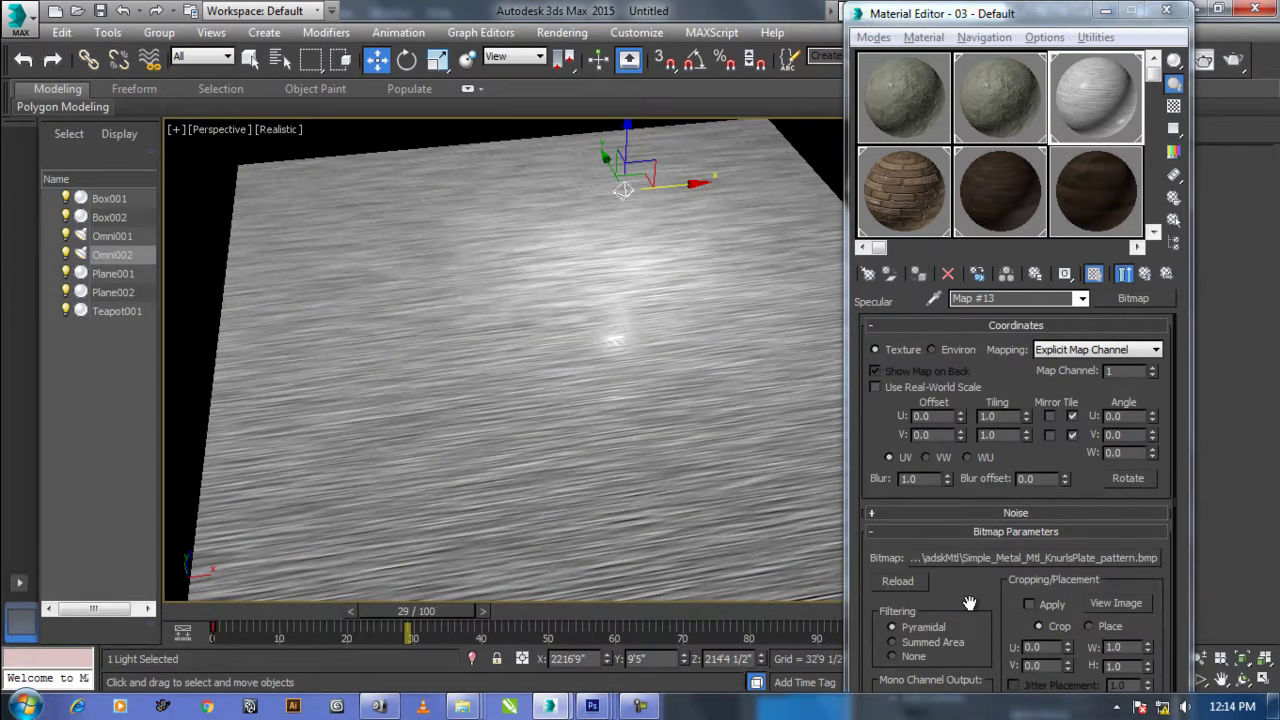
# Return to the parent 03 - Default material and bring the maps folder window forward.
pyautogui.click(1145, 275)
pyautogui.moveTo(903, 485); pyautogui.dragTo(898, 538)
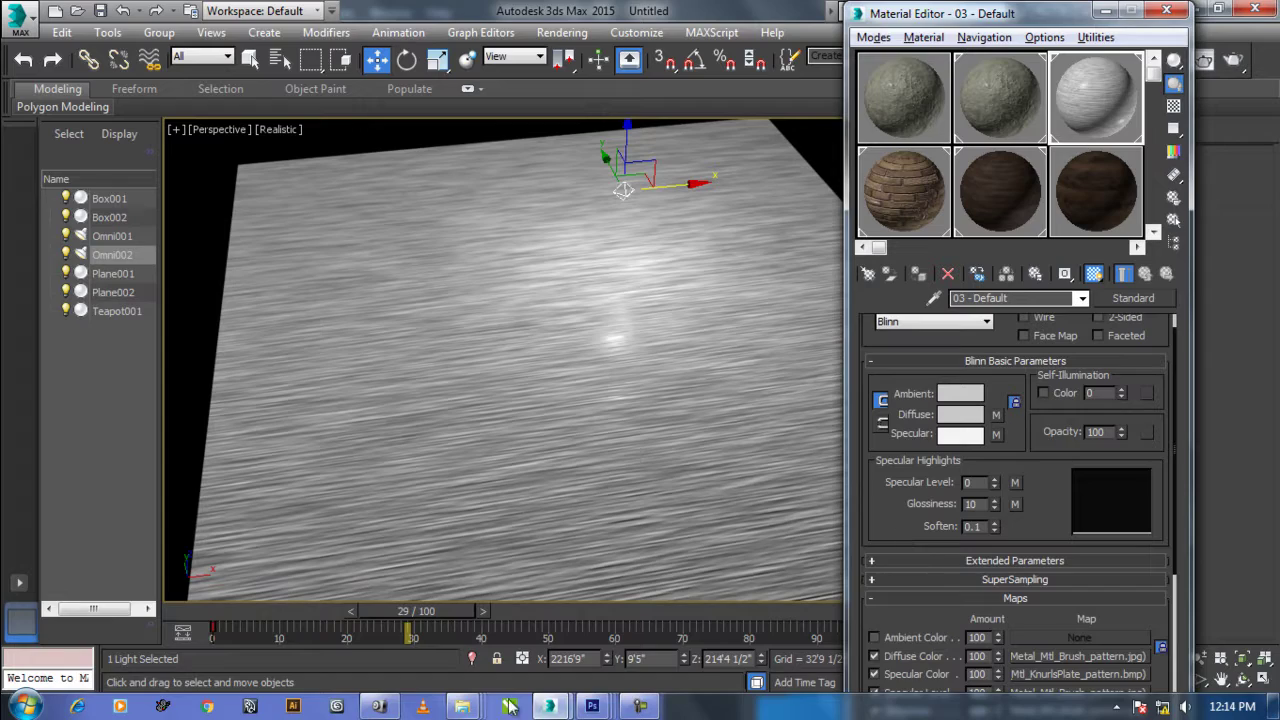
pyautogui.moveTo(462, 706)
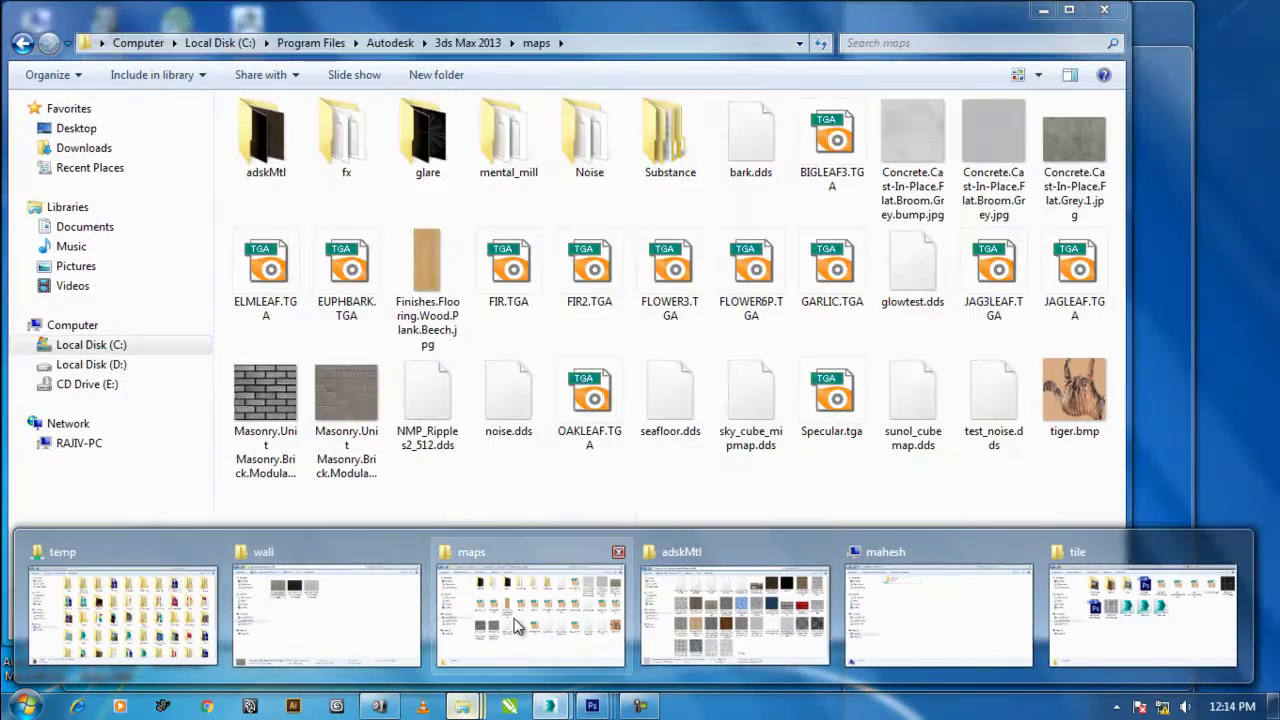
pyautogui.click(517, 627)
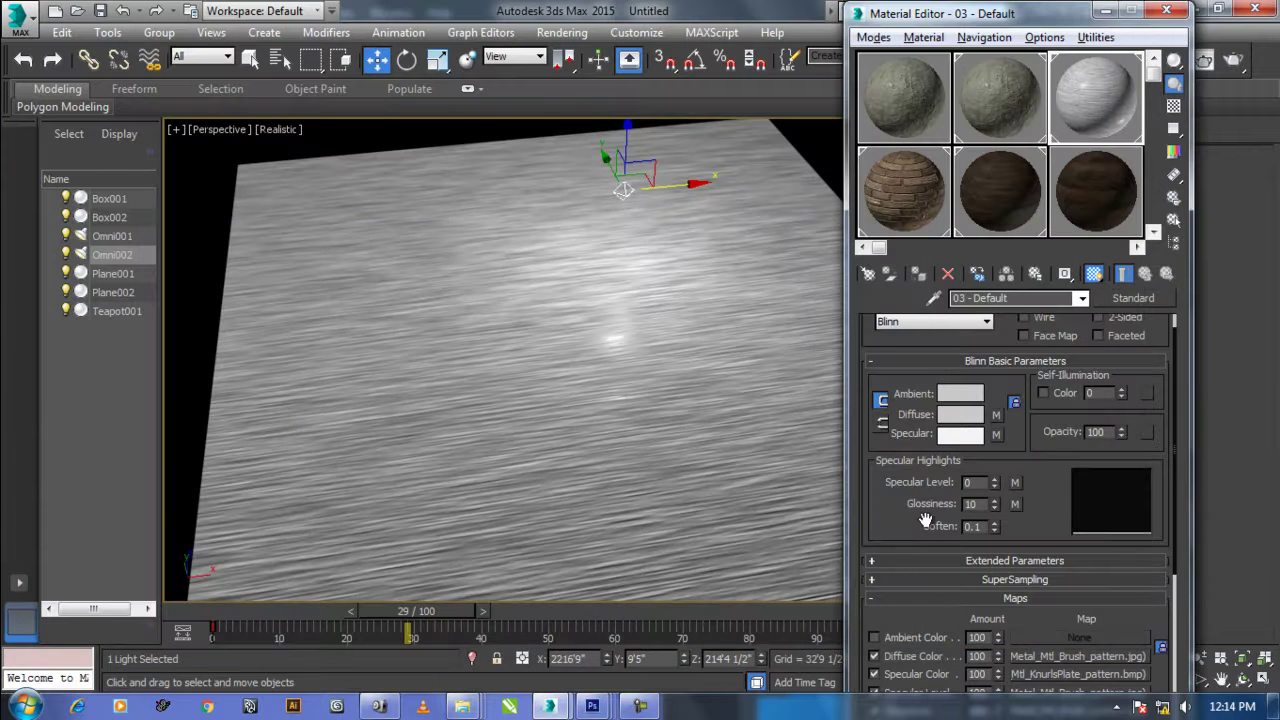
# Enable Reflection with adsk_Data_ReflectionDefault.png as its Bitmap, then hide the Material Editor.
pyautogui.moveTo(907, 509); pyautogui.dragTo(900, 362)
pyautogui.scroll(-3, 931, 543)
pyautogui.click(896, 524)
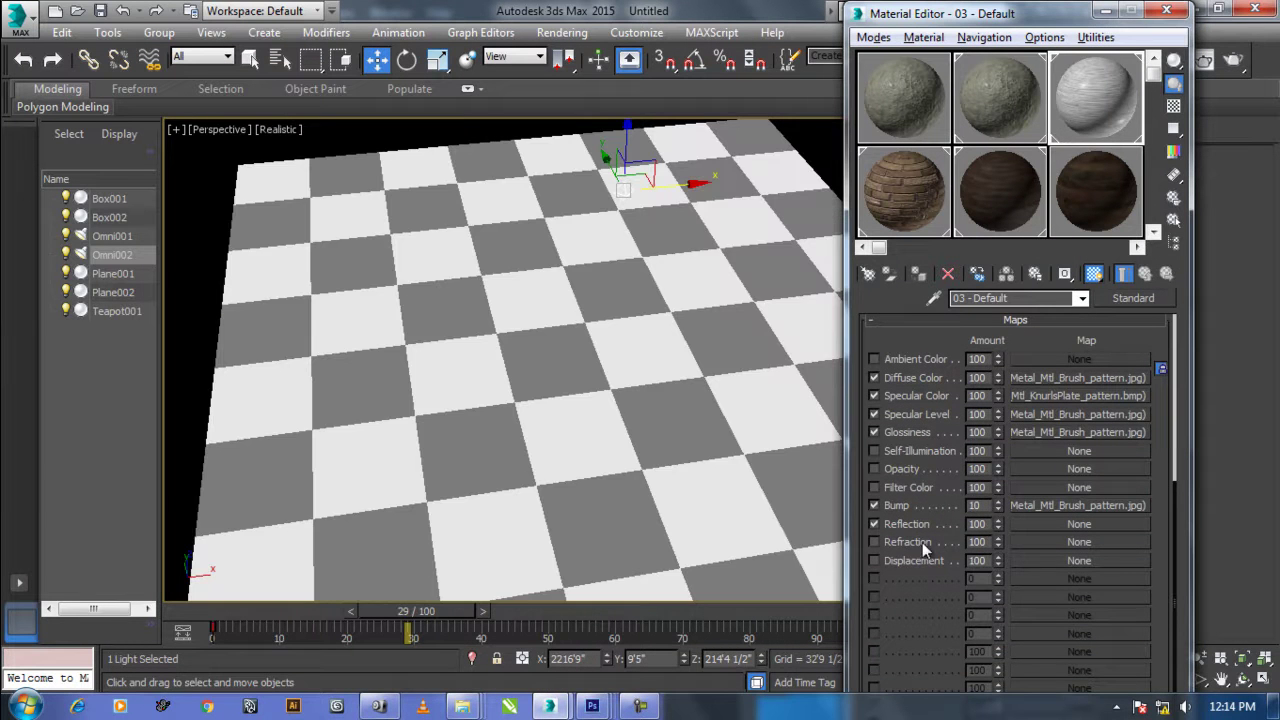
pyautogui.click(1070, 524)
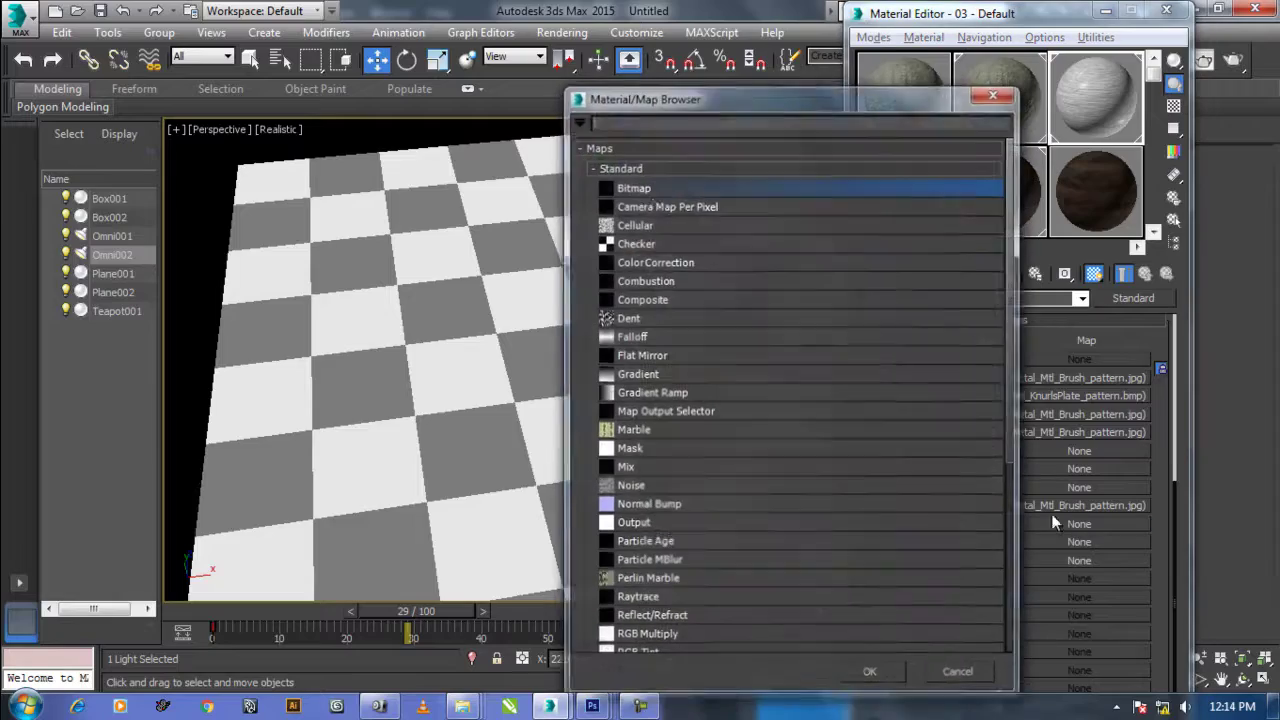
pyautogui.doubleClick(632, 185)
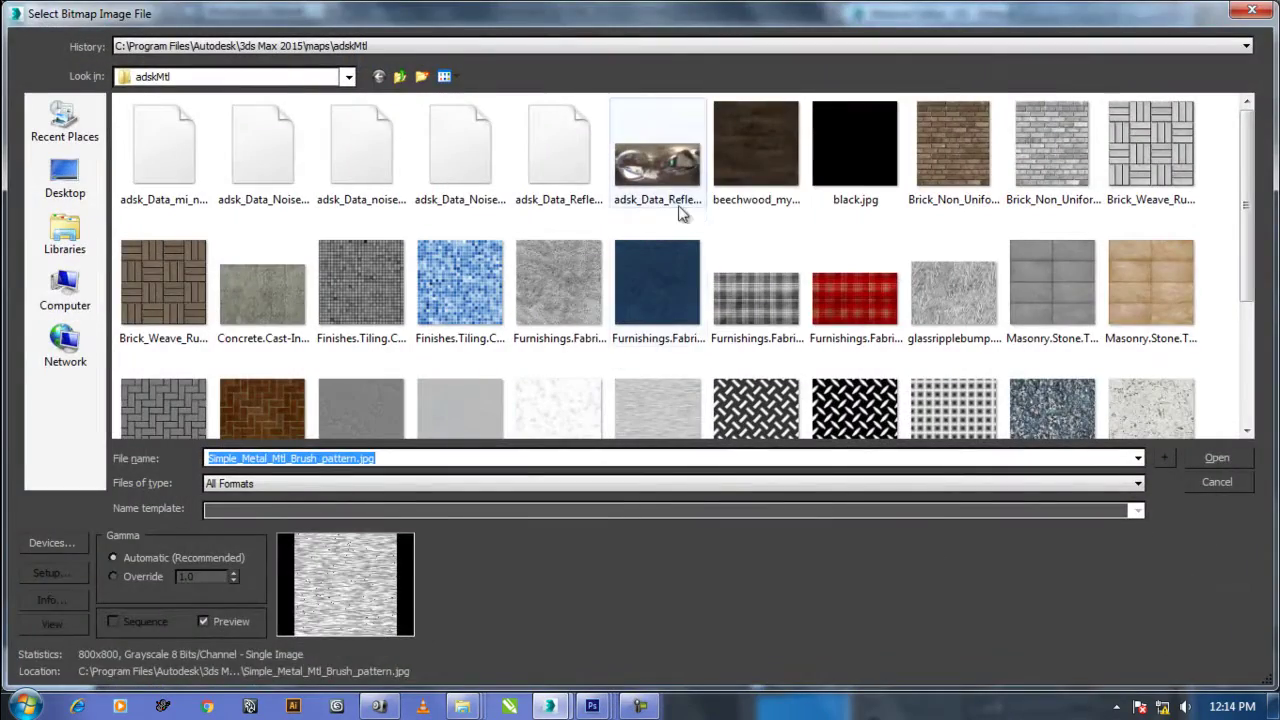
pyautogui.doubleClick(657, 160)
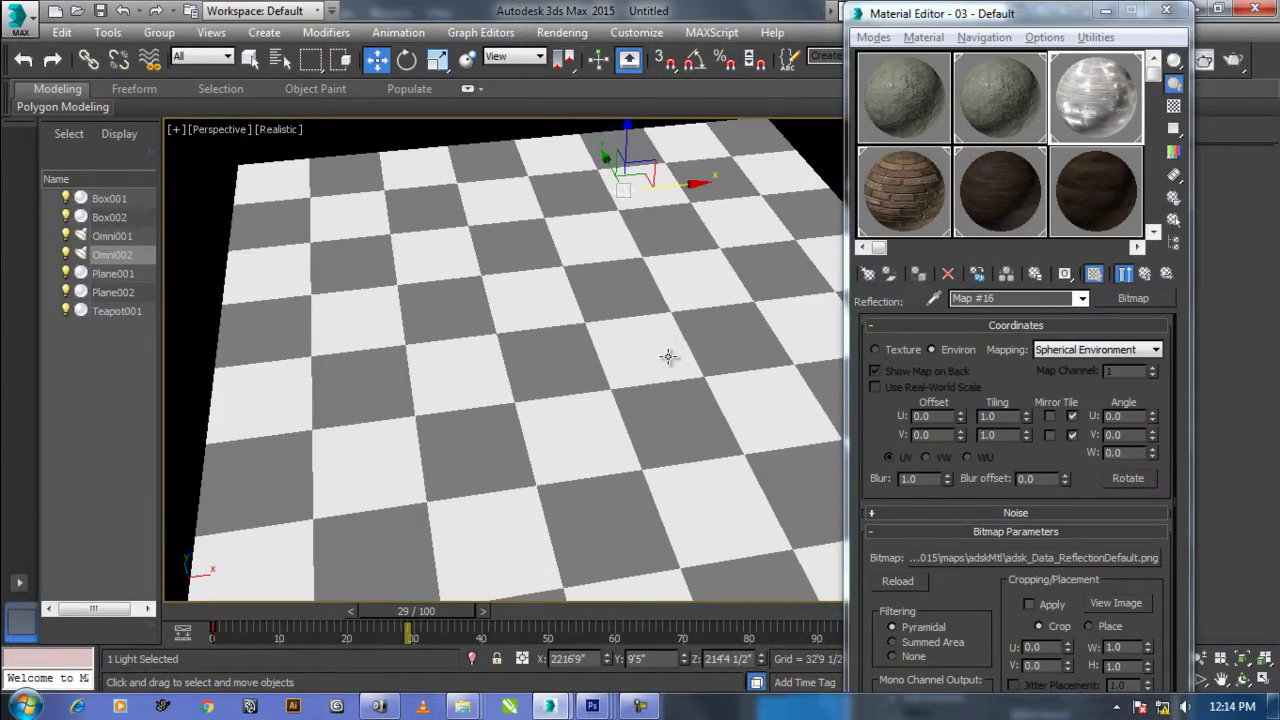
pyautogui.doubleClick(1088, 91)
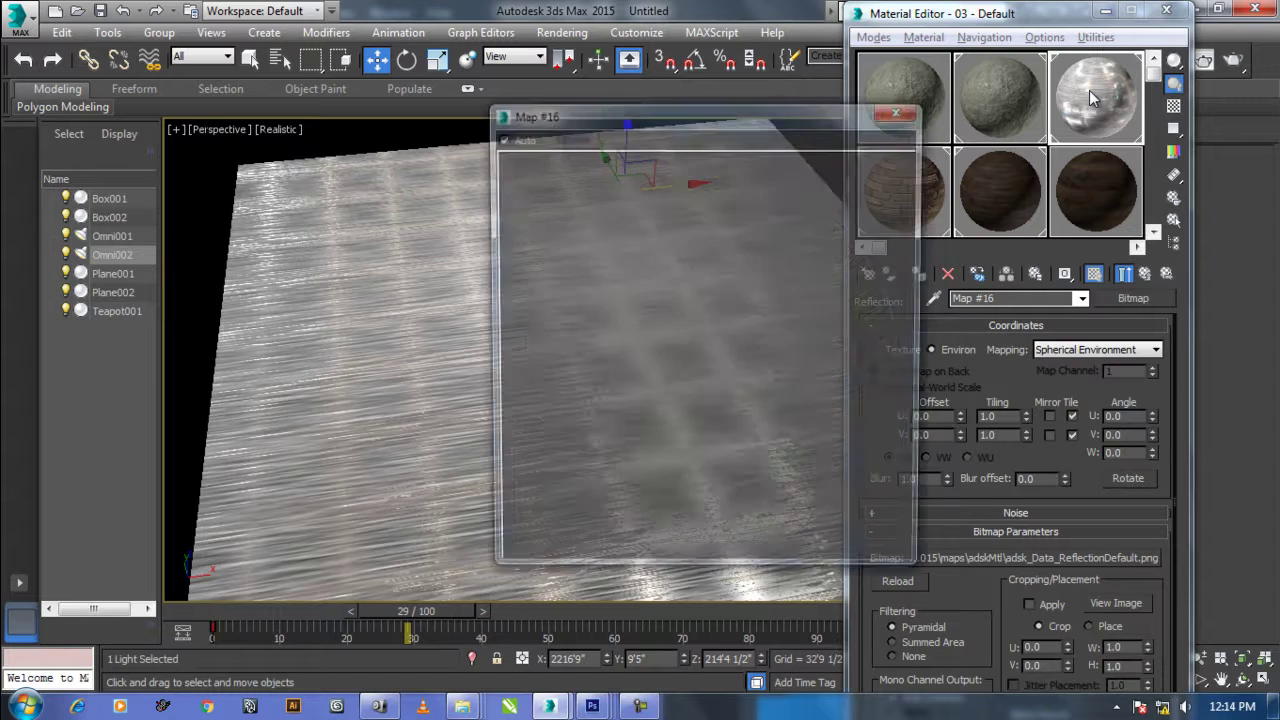
pyautogui.click(901, 108)
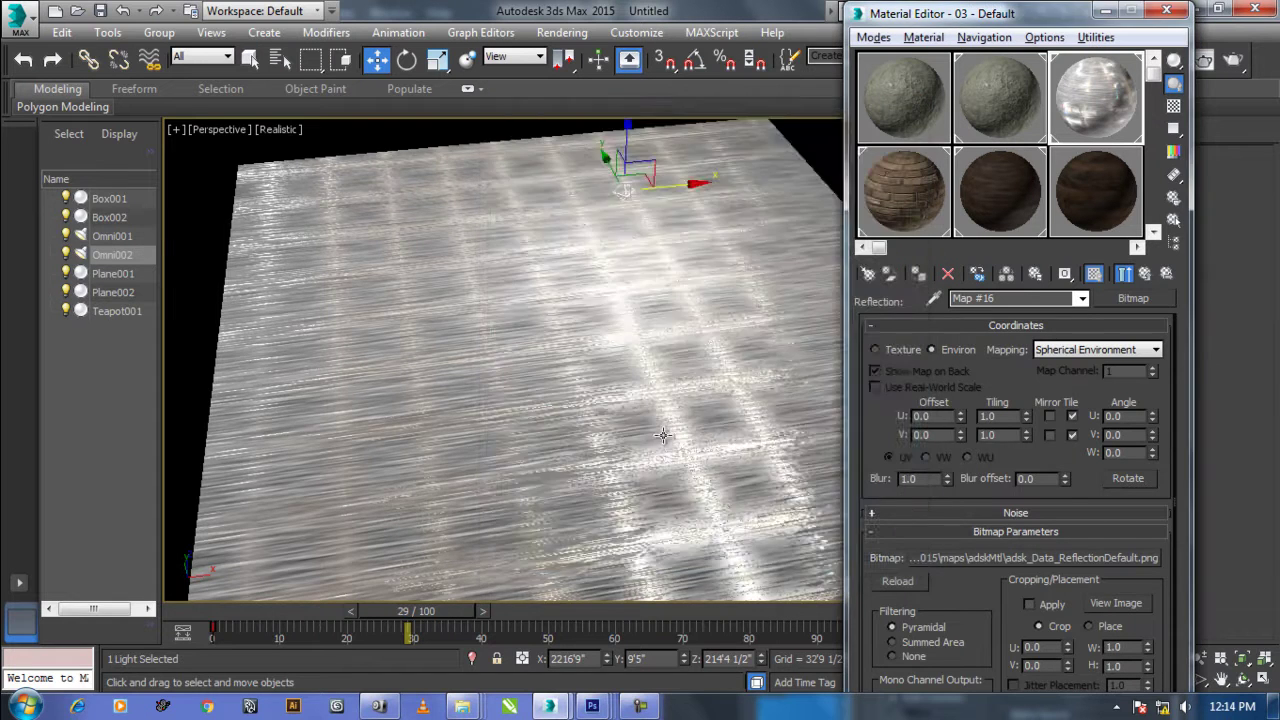
pyautogui.click(1106, 12)
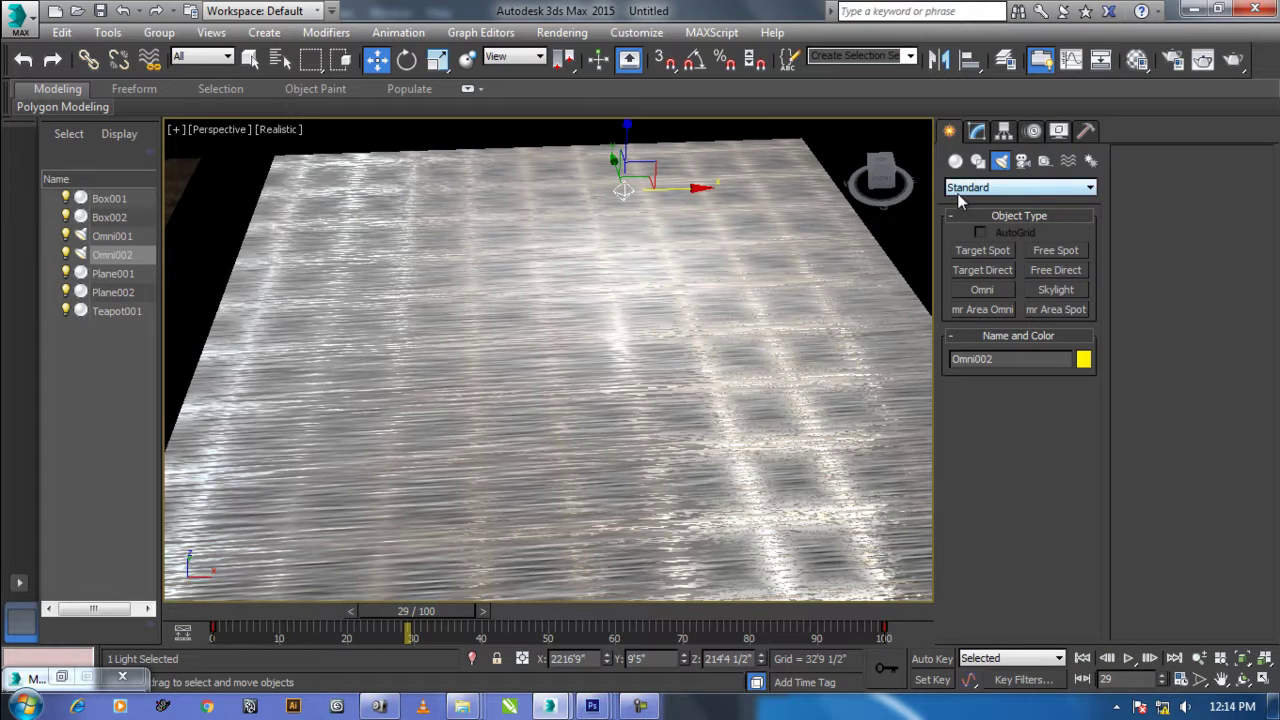
# Select the teapot, reopen the Material Editor with M, and zoom in close on the teapot.
pyautogui.moveTo(552, 317)
pyautogui.keyDown('alt'); pyautogui.mouseDown(button='middle')
pyautogui.moveTo(603, 331)
pyautogui.moveTo(556, 333)
pyautogui.moveTo(300, 270)
pyautogui.moveTo(415, 341)
pyautogui.moveTo(517, 443)
pyautogui.moveTo(480, 480)
pyautogui.moveTo(614, 383)
pyautogui.mouseUp(button='middle'); pyautogui.keyUp('alt')
pyautogui.click(290, 265)
pyautogui.press('m')
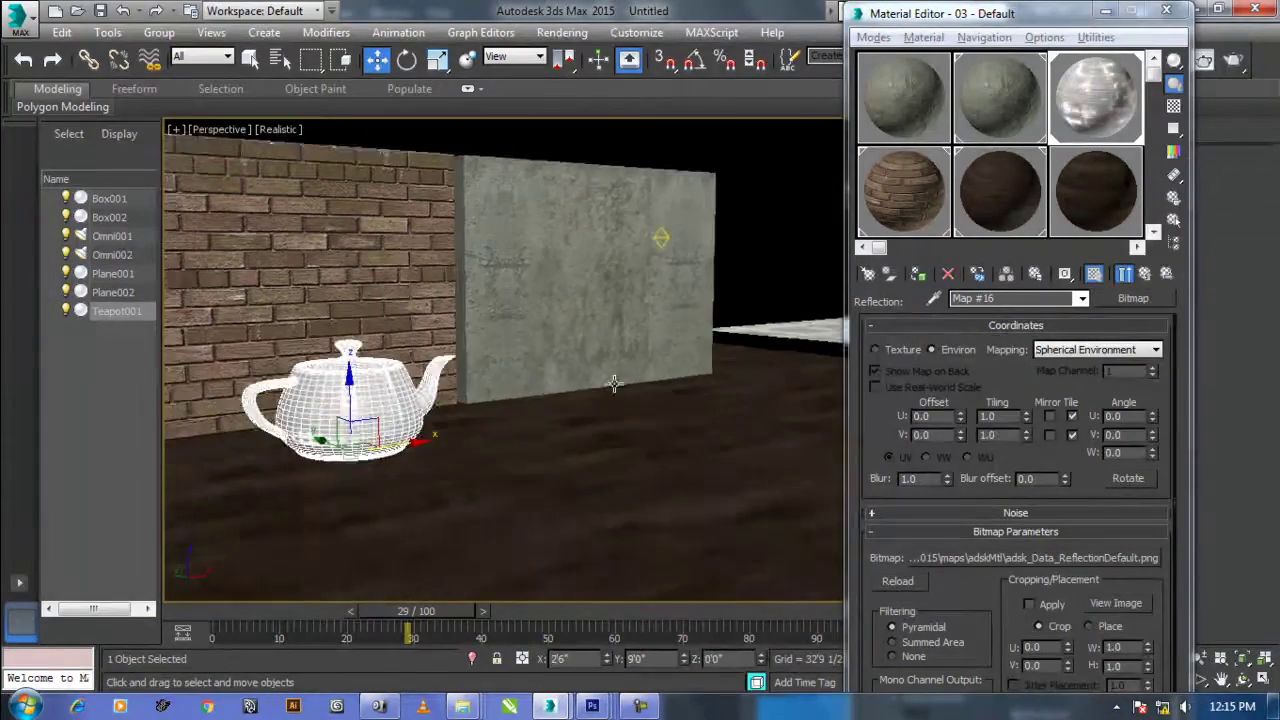
pyautogui.click(740, 271)
pyautogui.keyDown('alt'); pyautogui.moveTo(740, 271); pyautogui.dragTo(486, 414, button='middle'); pyautogui.keyUp('alt')
pyautogui.scroll(5, 656, 352)
pyautogui.moveTo(656, 352)
pyautogui.mouseDown(button='middle')
pyautogui.moveTo(745, 410)
pyautogui.moveTo(507, 405)
pyautogui.moveTo(671, 416)
pyautogui.moveTo(695, 397)
pyautogui.moveTo(446, 345)
pyautogui.moveTo(603, 353)
pyautogui.moveTo(589, 406)
pyautogui.moveTo(582, 361)
pyautogui.mouseUp(button='middle')
# Go up to the 03 - Default material's parent map list.
pyautogui.scroll(-5, 589, 406)
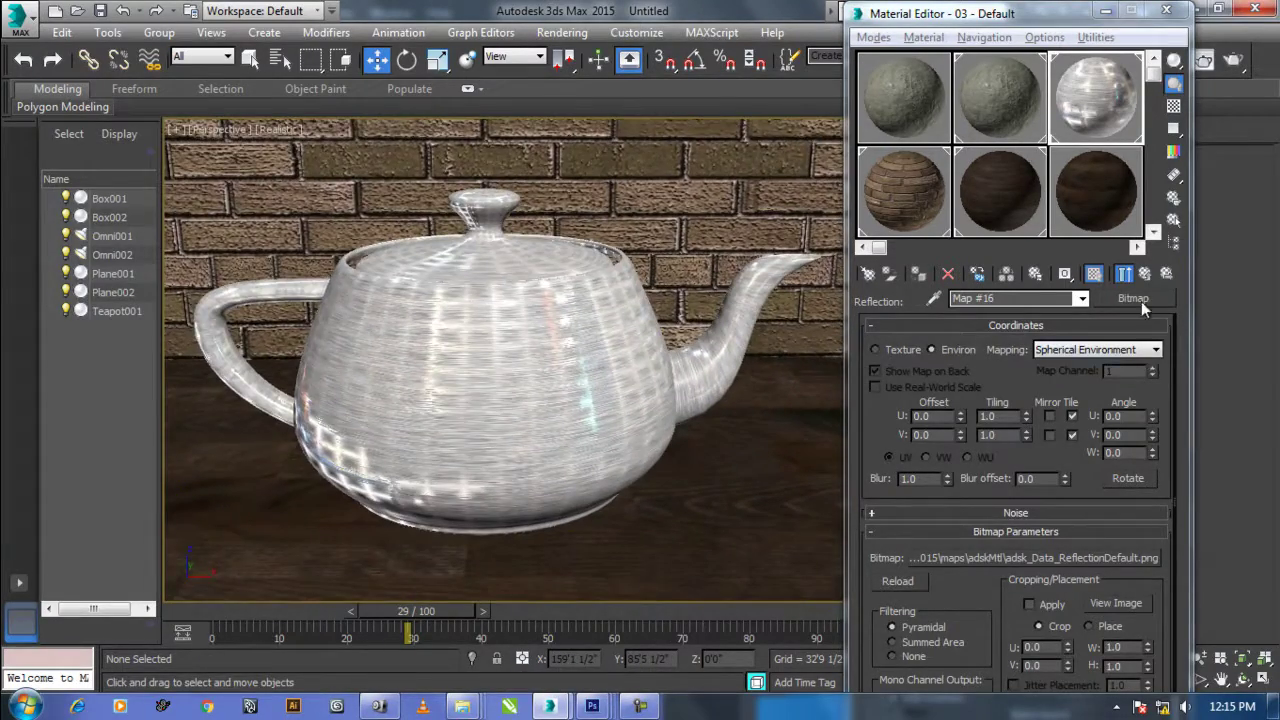
pyautogui.click(1124, 273)
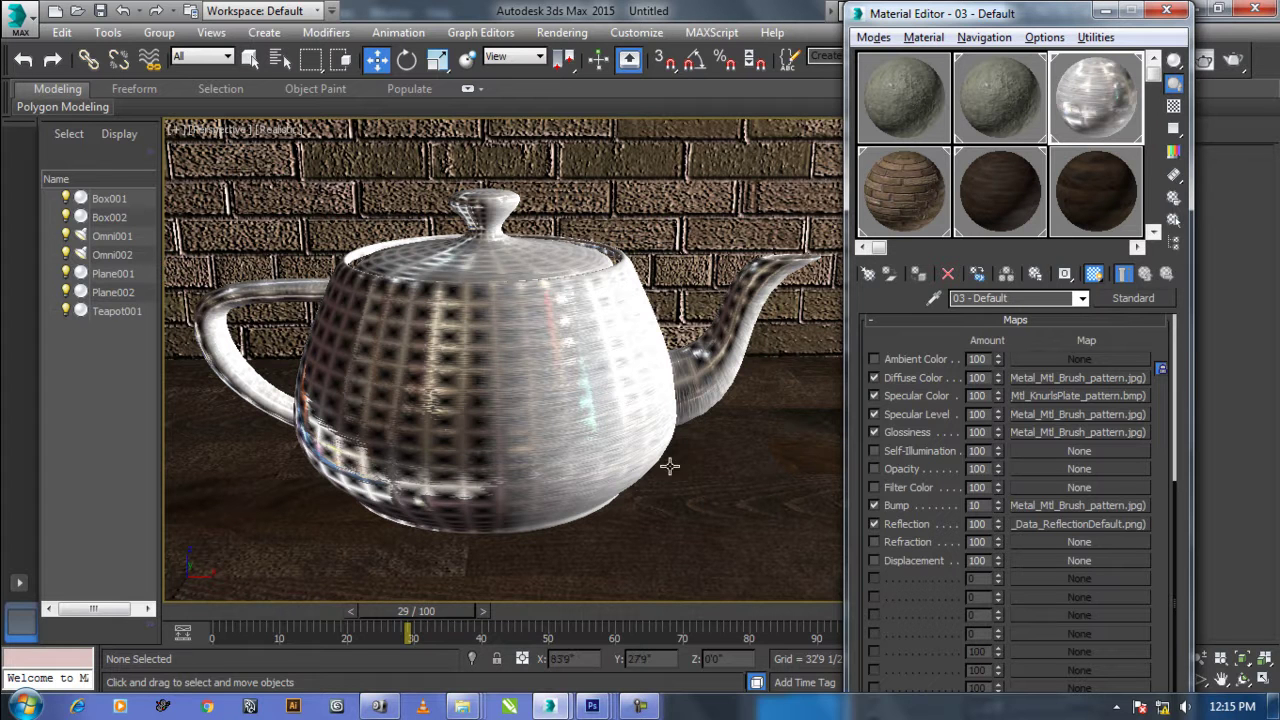
pyautogui.scroll(5, 927, 346)
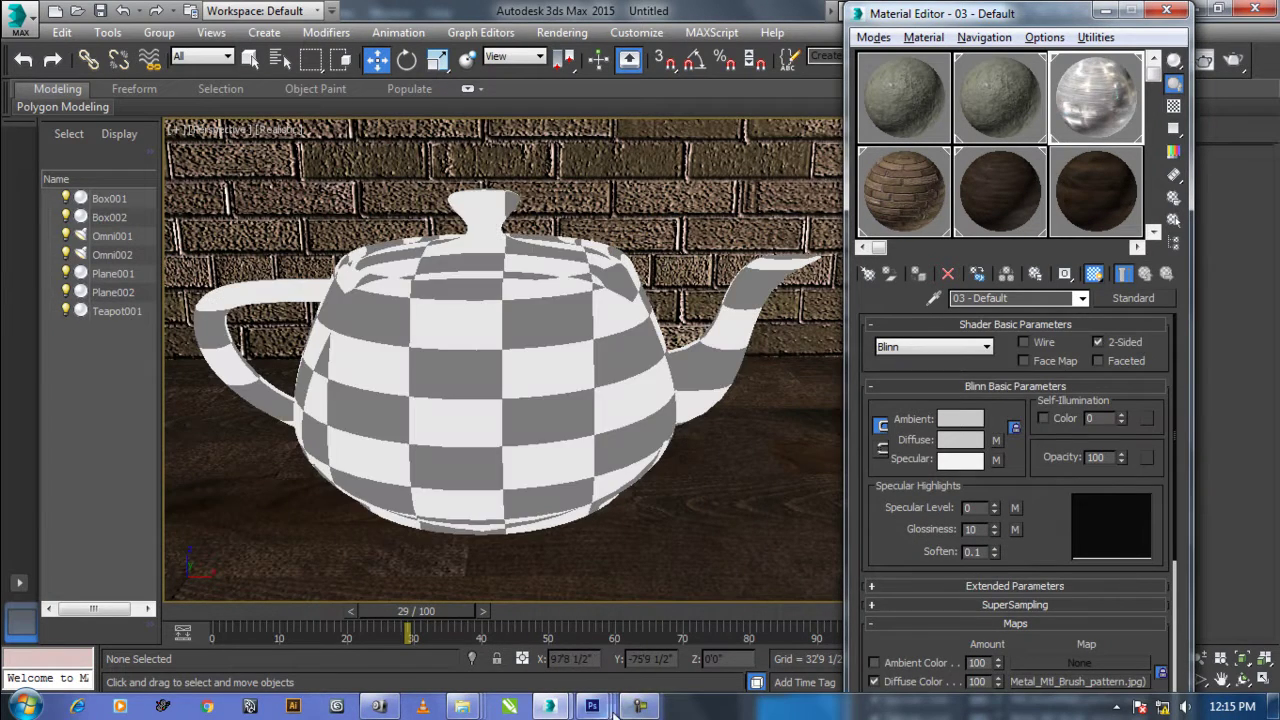
# Switch to the tile02.max scene and bring up the tile material's top-level map list.
pyautogui.click(652, 630)
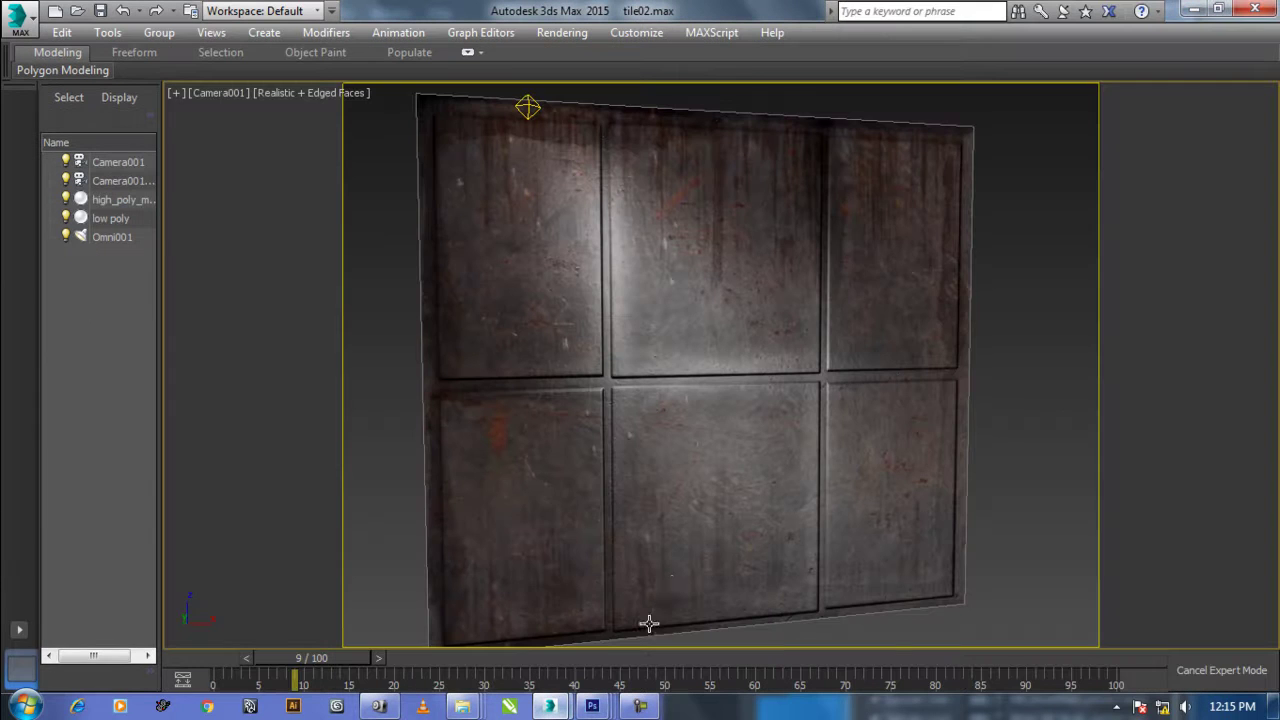
pyautogui.press('m')
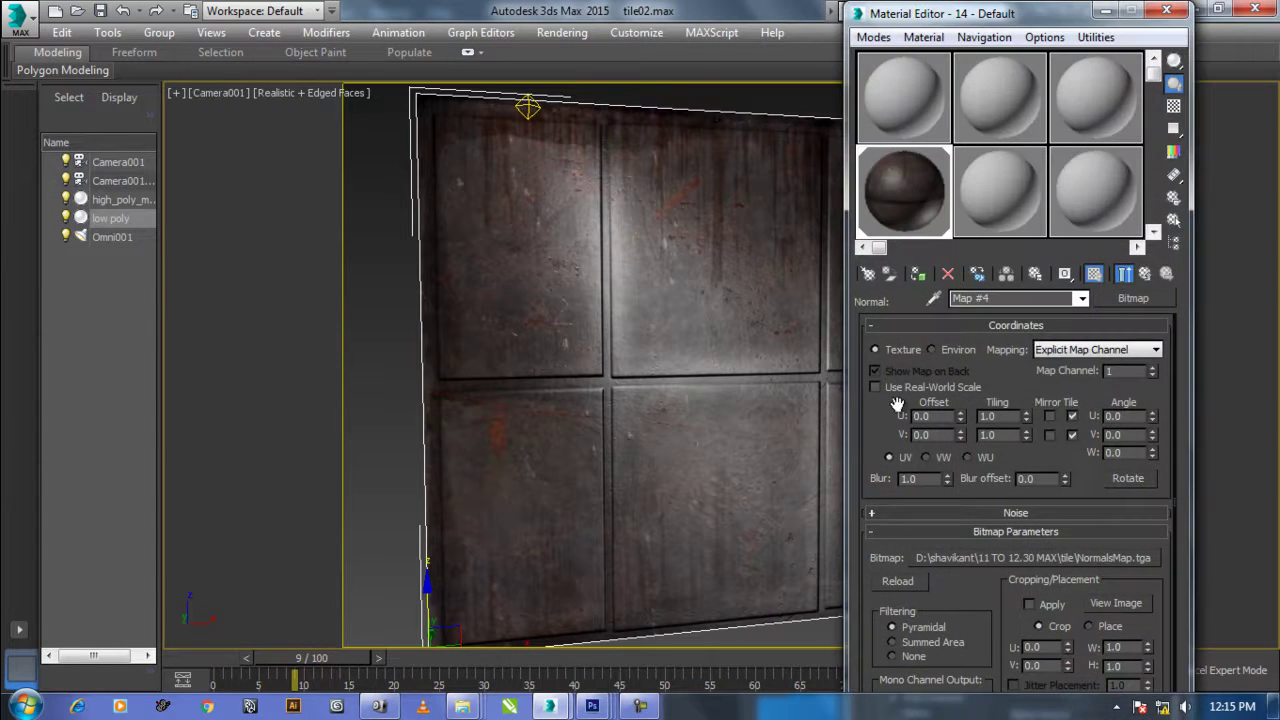
pyautogui.click(1145, 274)
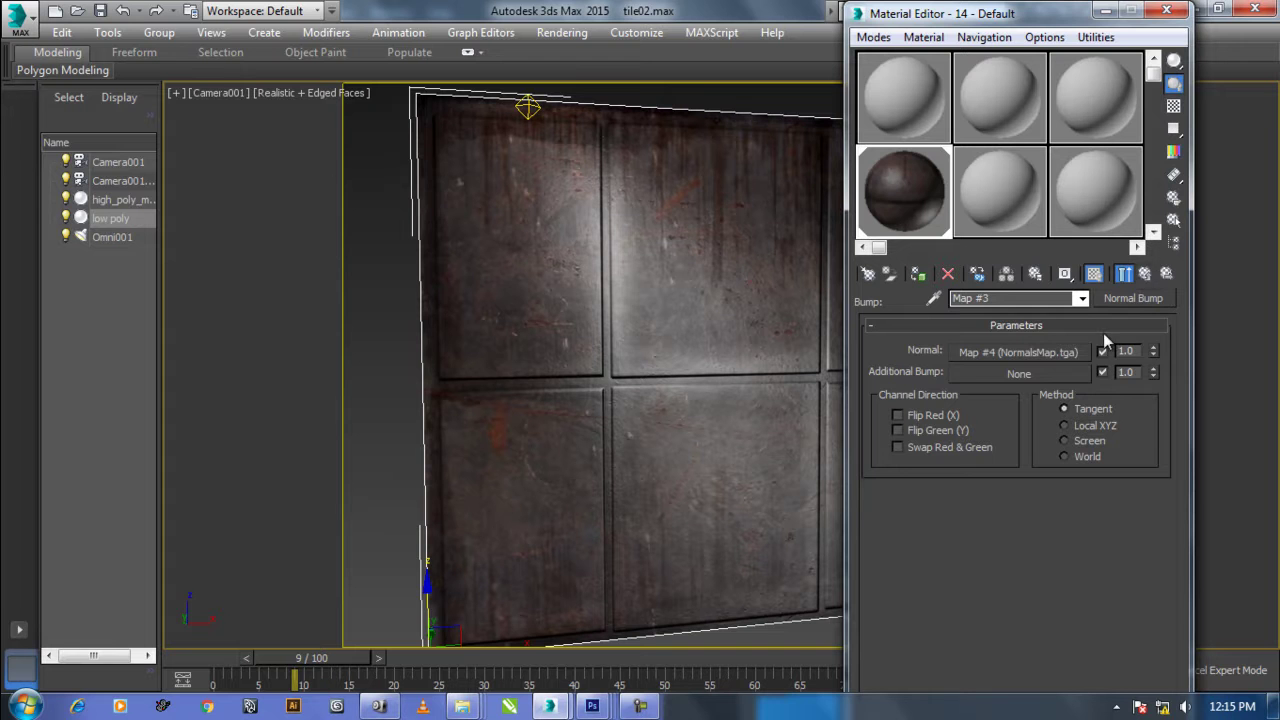
pyautogui.click(1145, 274)
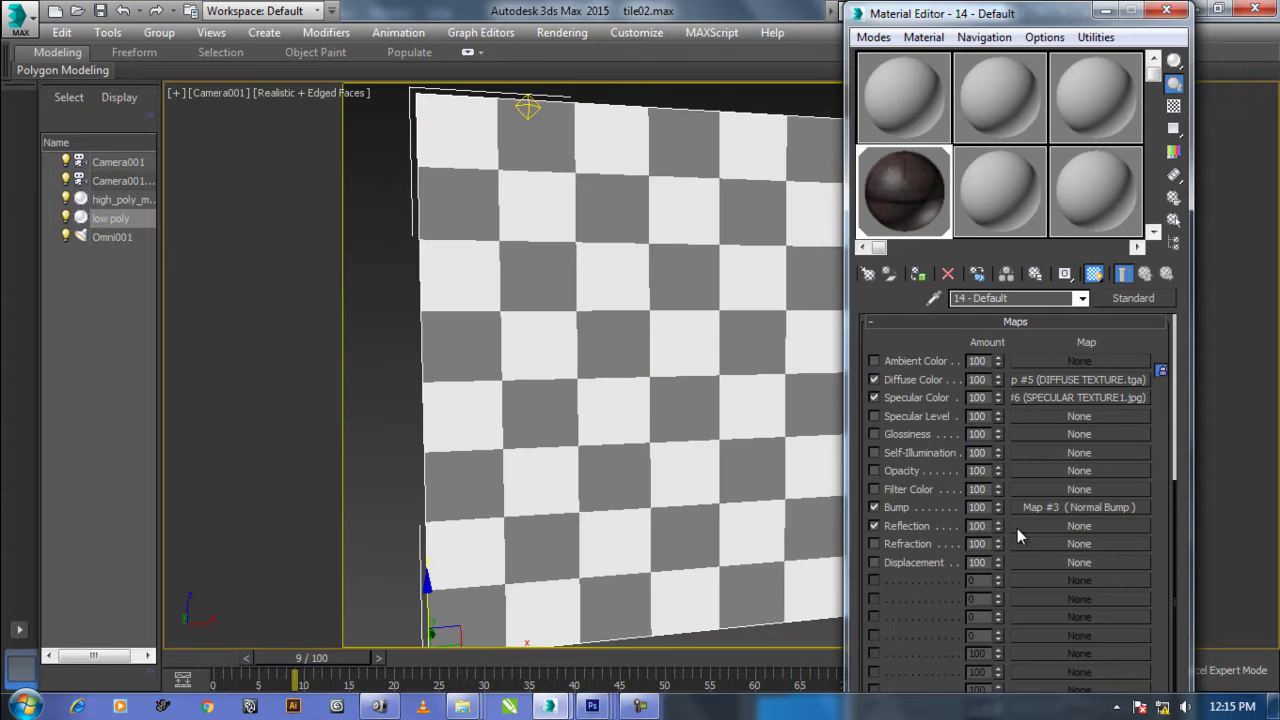
# Load adsk_Data_ReflectionDefault.png from the adskMtl folder as the Reflection bitmap.
pyautogui.click(1052, 521)
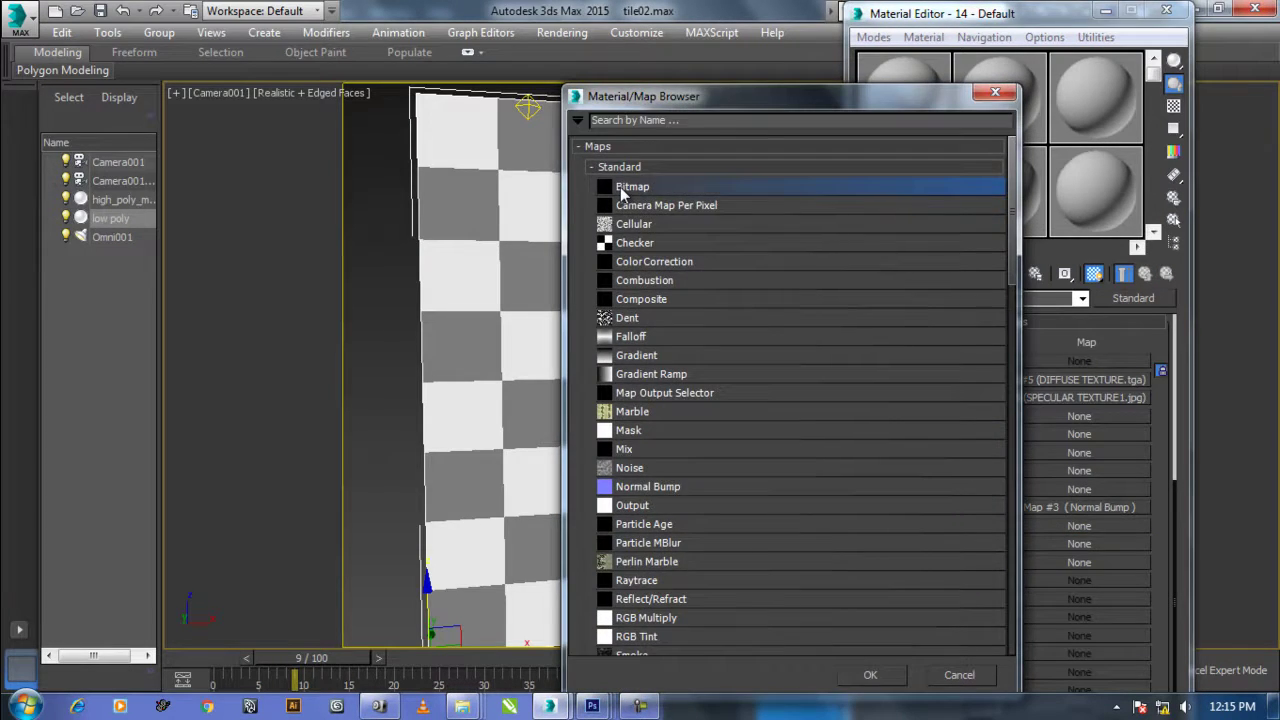
pyautogui.doubleClick(630, 187)
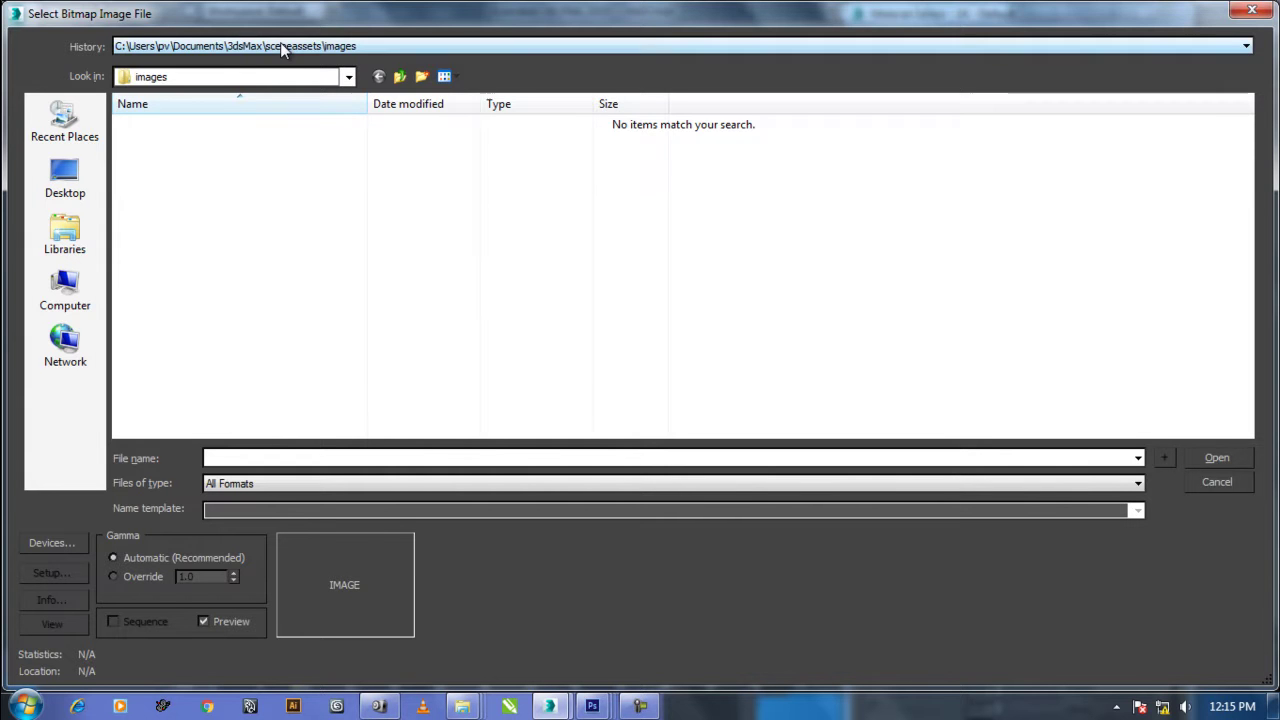
pyautogui.click(280, 44)
pyautogui.click(281, 77)
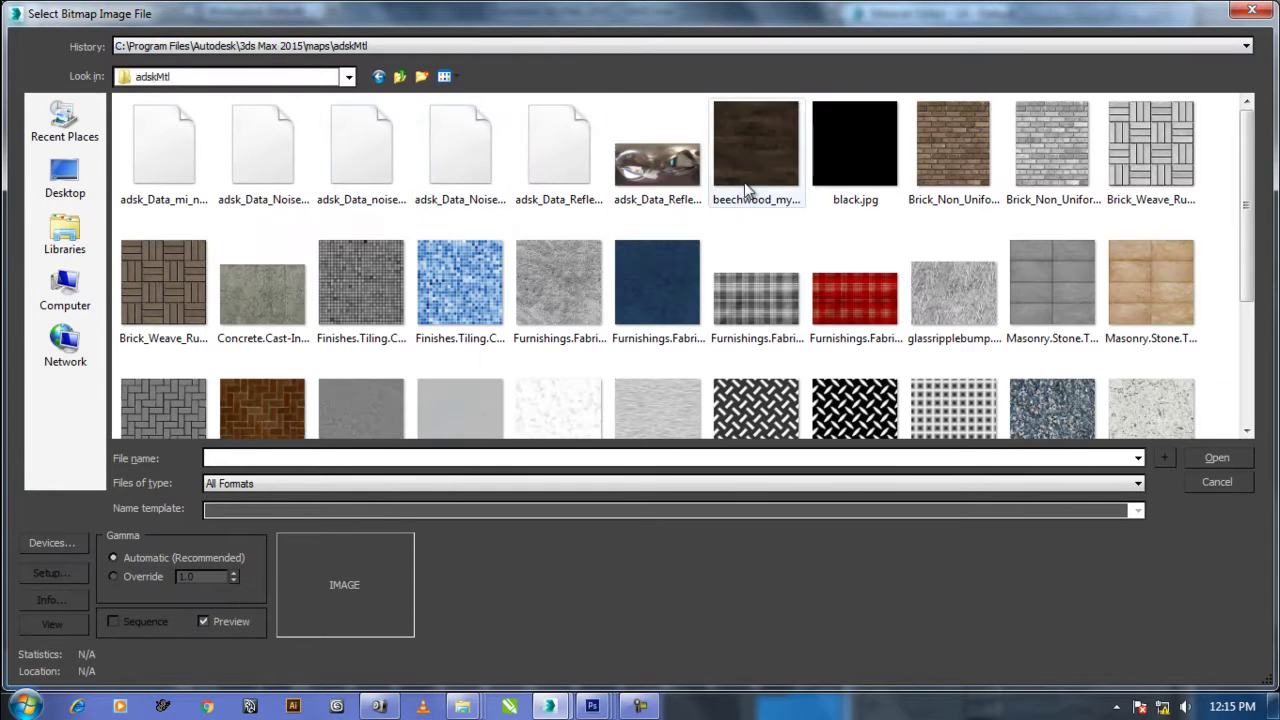
pyautogui.doubleClick(665, 155)
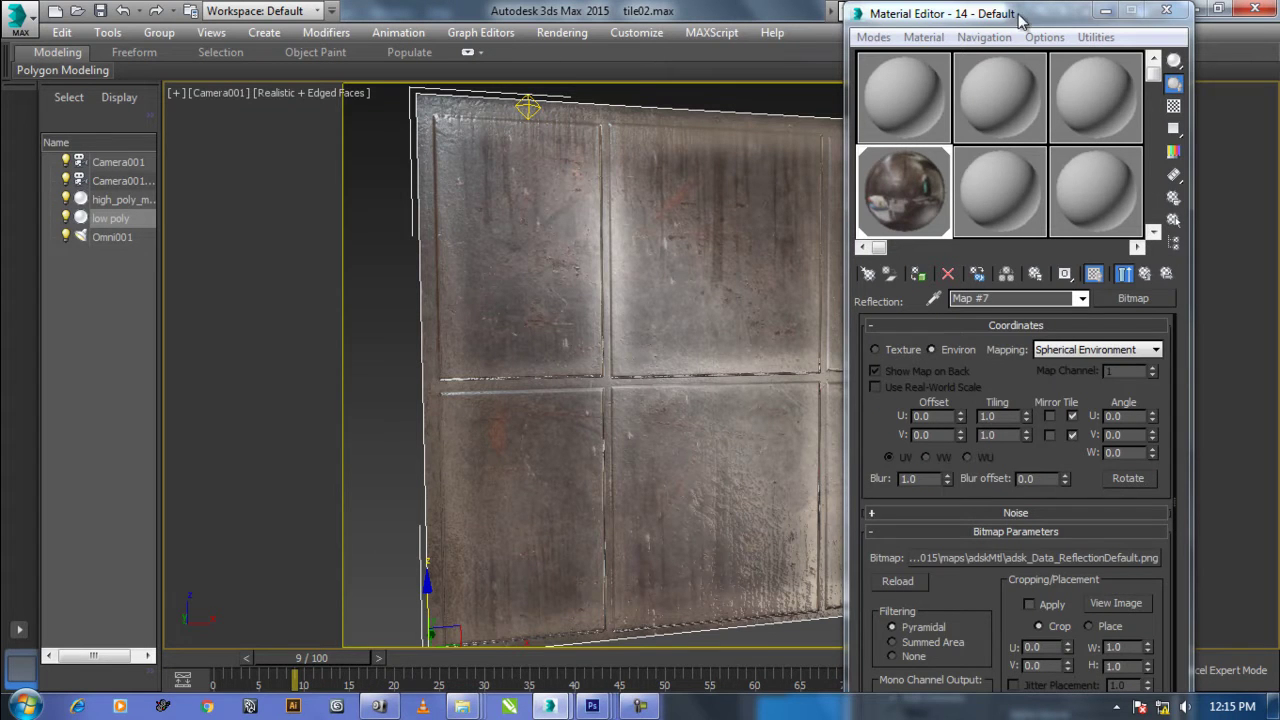
pyautogui.moveTo(1020, 13); pyautogui.dragTo(209, 114)
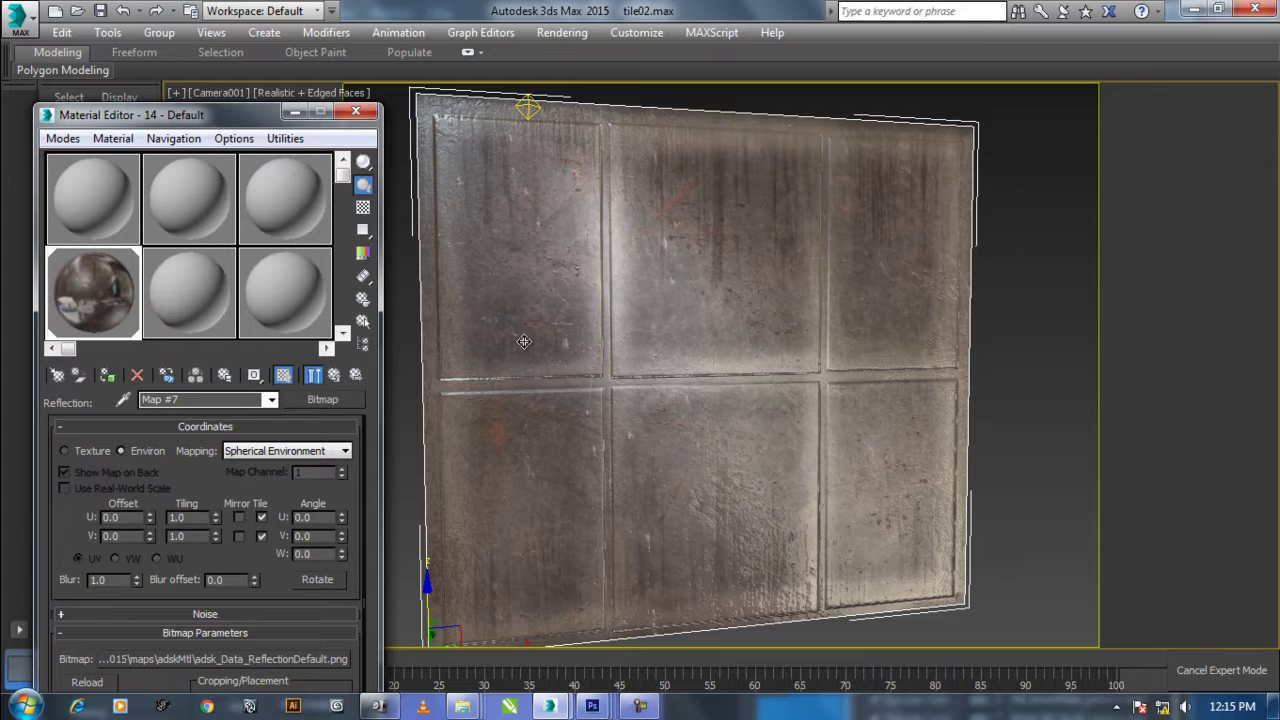
pyautogui.click(334, 374)
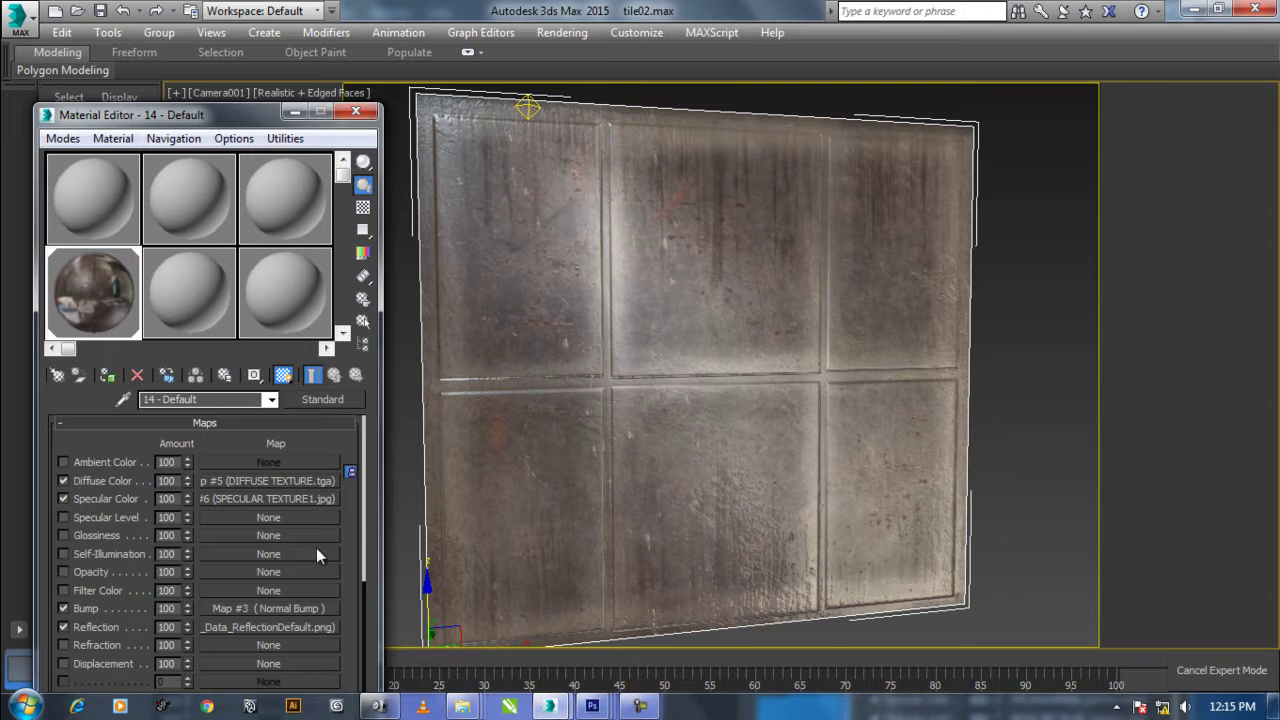
# Set the Reflection amount to 10 and scrub the timeline to watch the light sweep.
pyautogui.write('10')
pyautogui.press('Return')
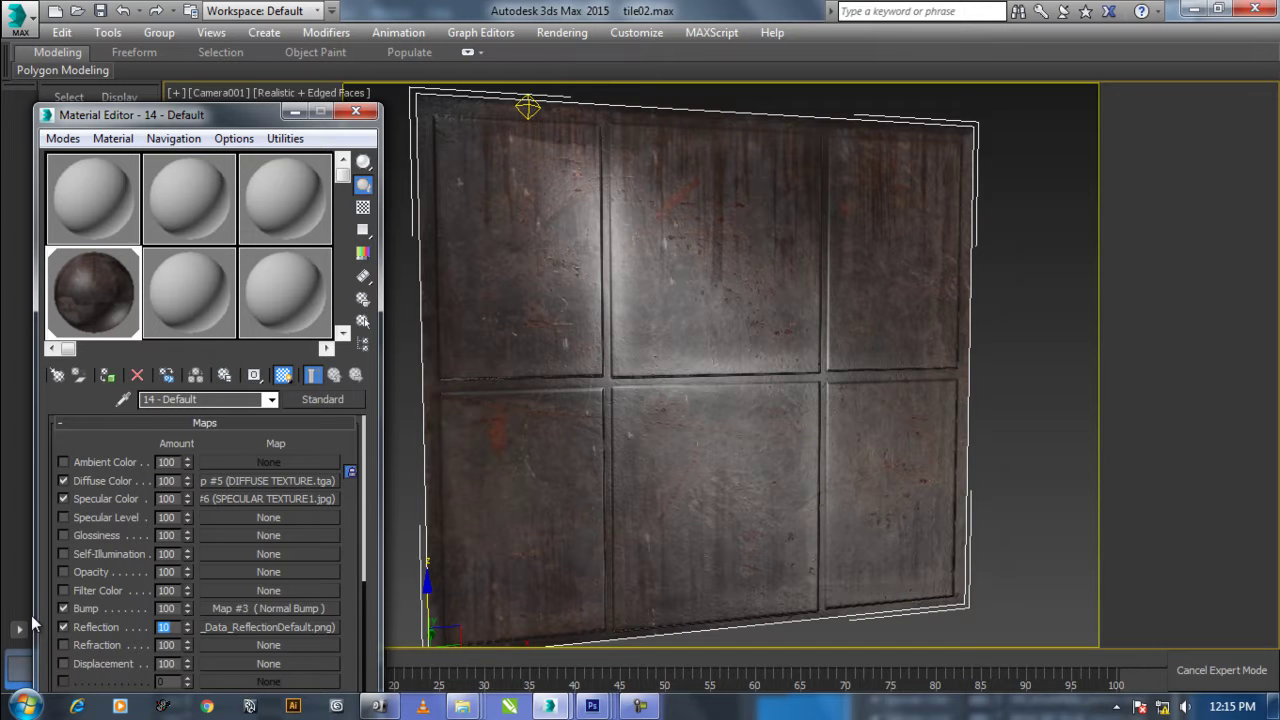
pyautogui.moveTo(441, 659)
pyautogui.mouseDown()
pyautogui.moveTo(517, 657)
pyautogui.moveTo(233, 705)
pyautogui.mouseUp()
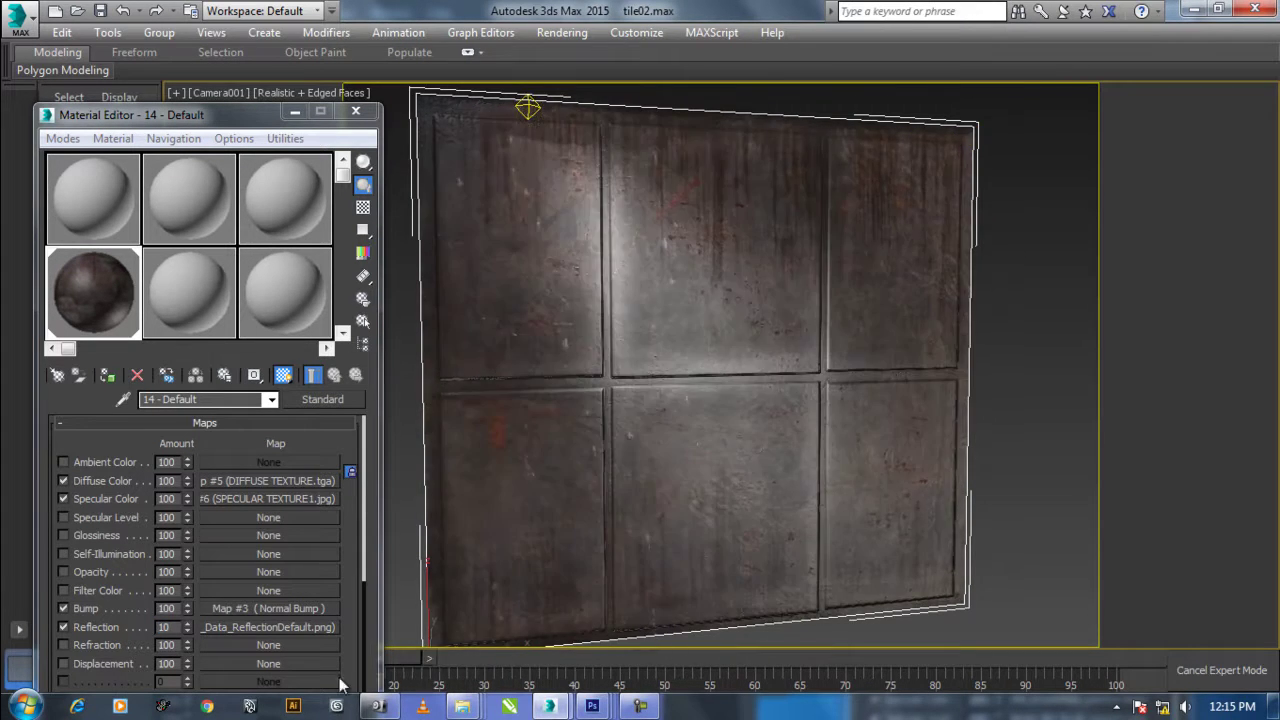
pyautogui.moveTo(354, 689)
pyautogui.mouseDown()
pyautogui.moveTo(779, 634)
pyautogui.moveTo(510, 650)
pyautogui.moveTo(182, 706)
pyautogui.moveTo(815, 652)
pyautogui.moveTo(405, 679)
pyautogui.mouseUp()
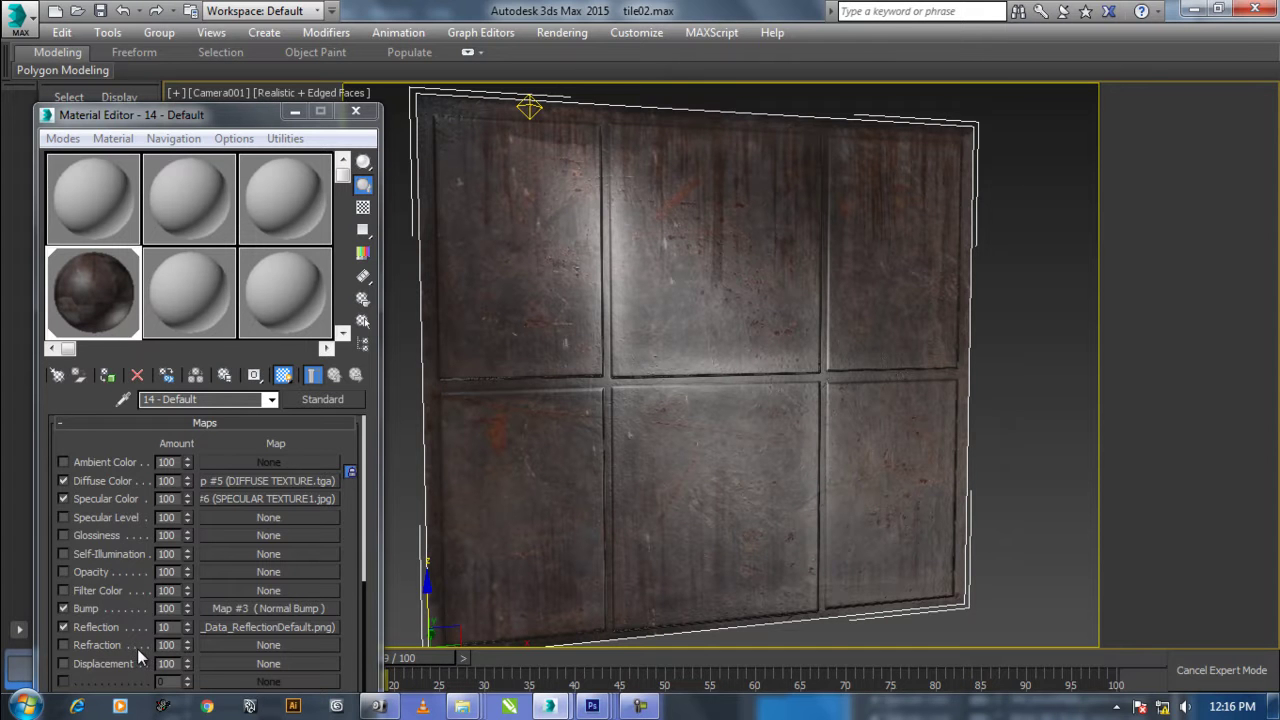
# Raise the Reflection amount to 25 and review the panel's lighting at frame 38.
pyautogui.click(588, 706)
pyautogui.moveTo(1070, 580); pyautogui.dragTo(1016, 608)
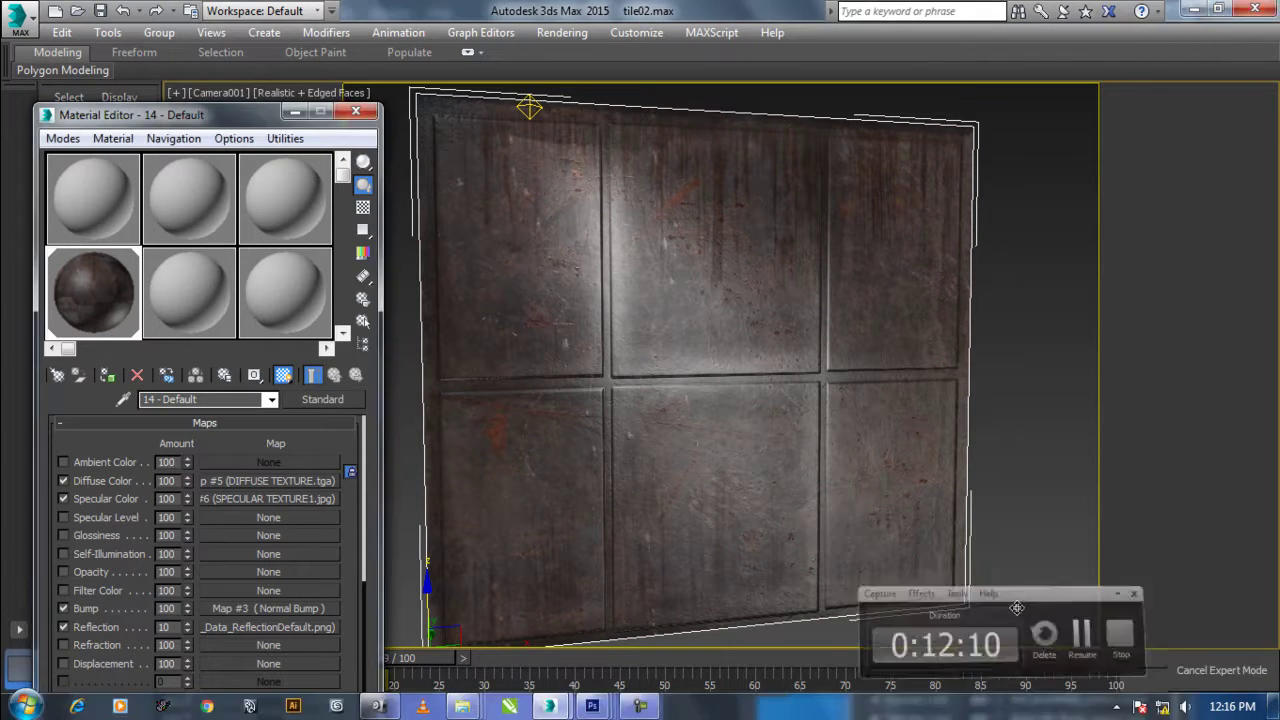
pyautogui.press('F9')
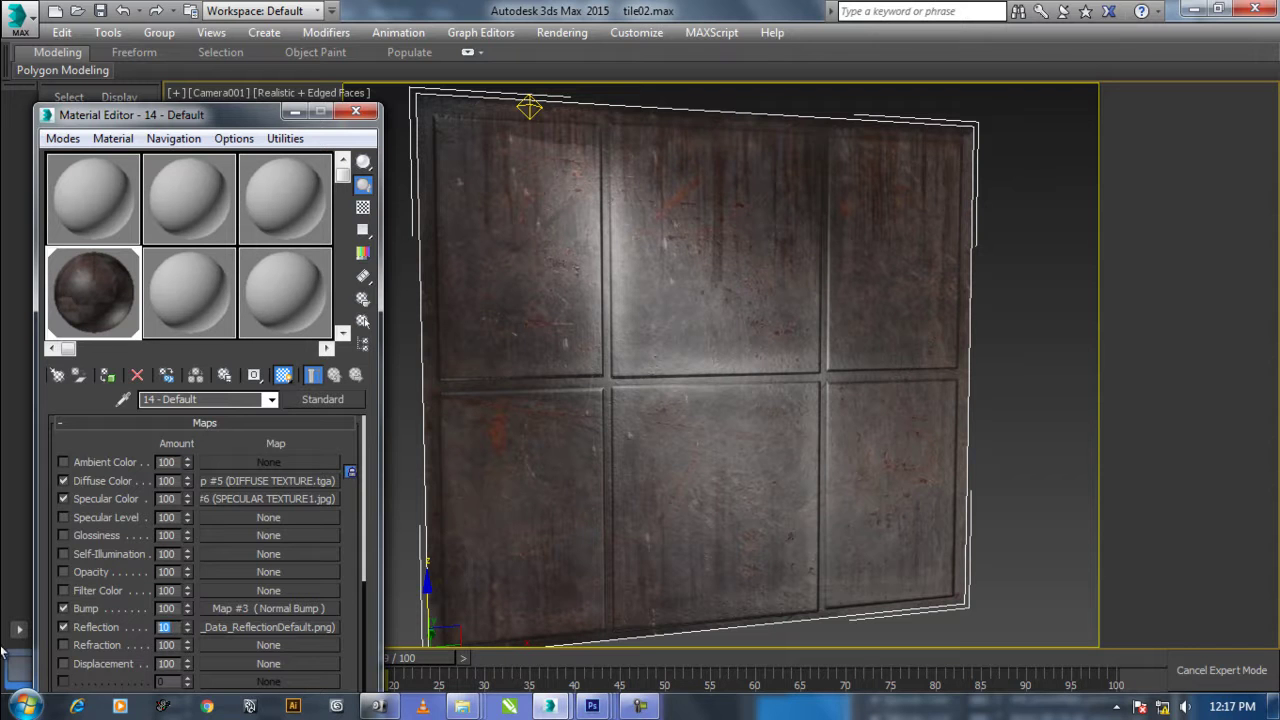
pyautogui.write('25')
pyautogui.press('Return')
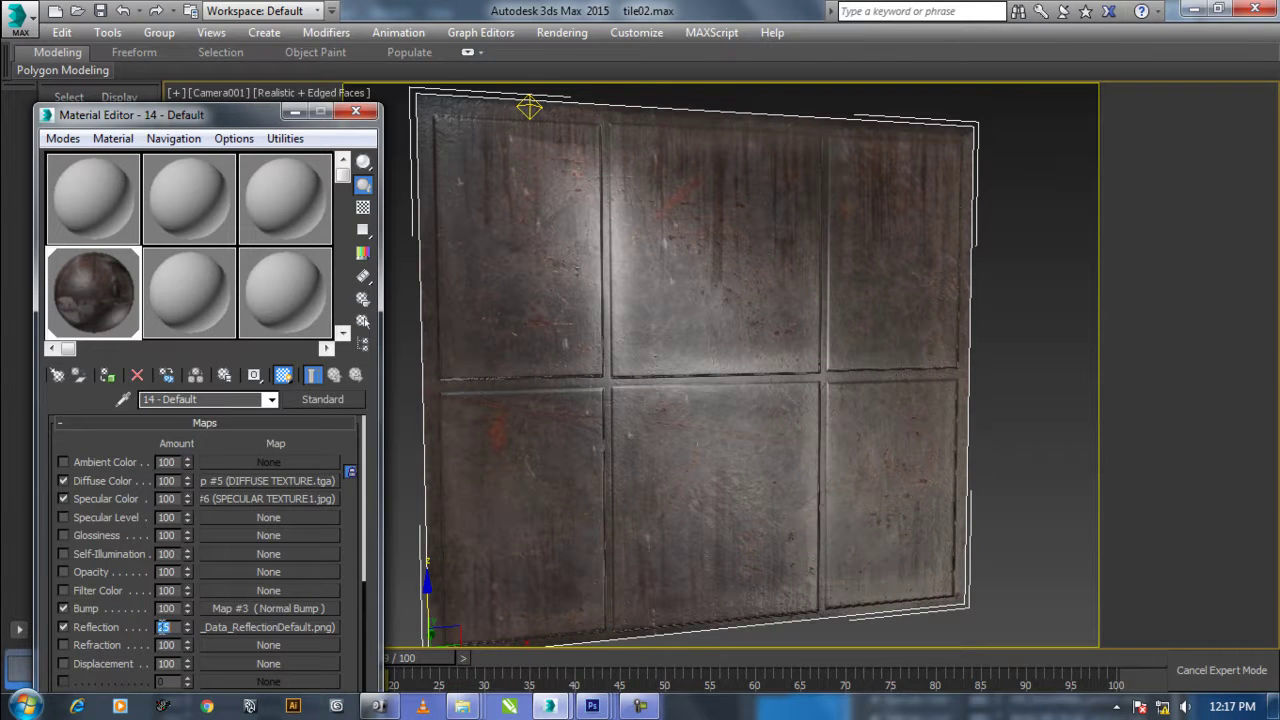
pyautogui.moveTo(429, 658)
pyautogui.mouseDown()
pyautogui.moveTo(622, 665)
pyautogui.moveTo(421, 667)
pyautogui.mouseUp()
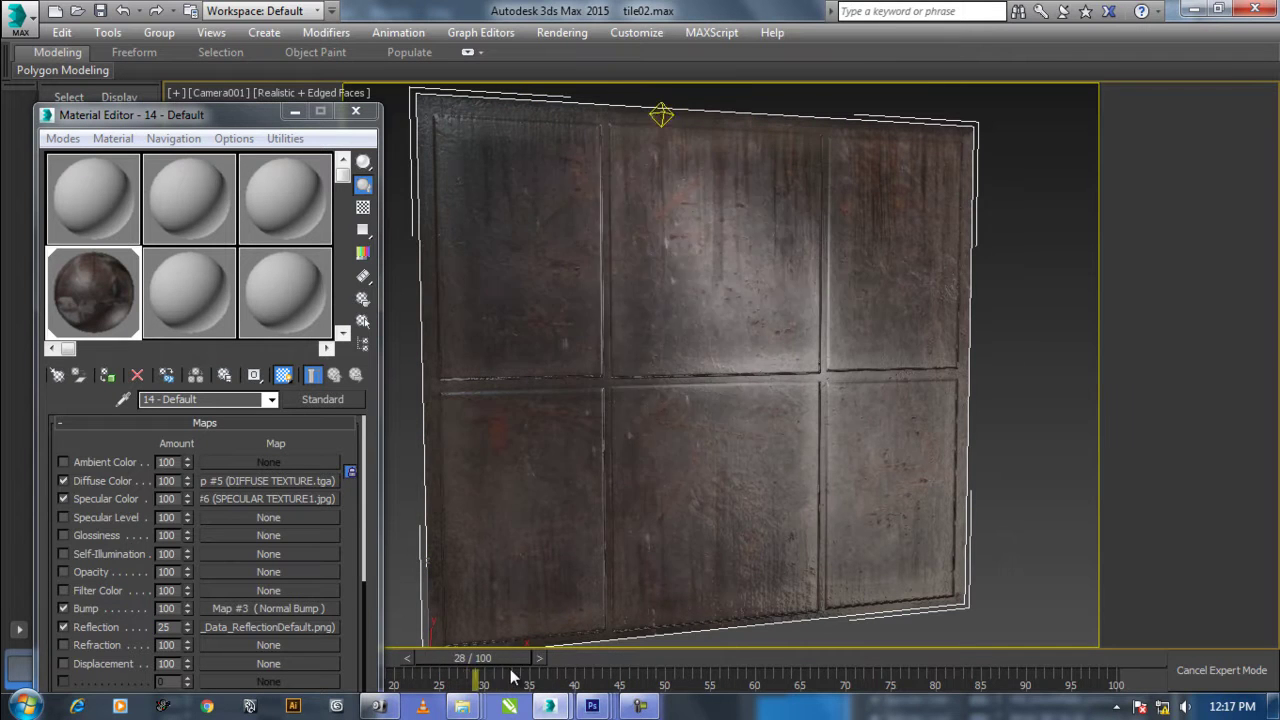
pyautogui.moveTo(421, 667)
pyautogui.mouseDown()
pyautogui.moveTo(605, 685)
pyautogui.moveTo(641, 706)
pyautogui.moveTo(330, 706)
pyautogui.mouseUp()
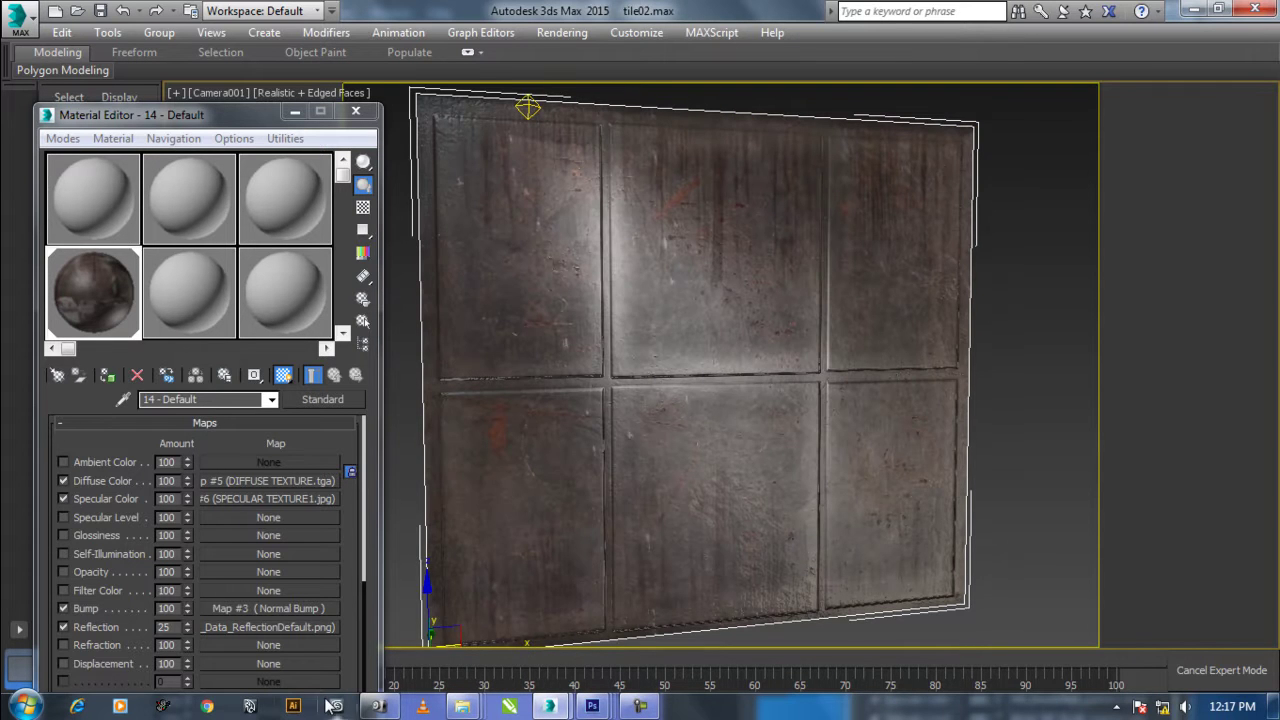
# Try Reflection amounts of 15 and then 2, checking the panel's shading at frame 30.
pyautogui.doubleClick(177, 627)
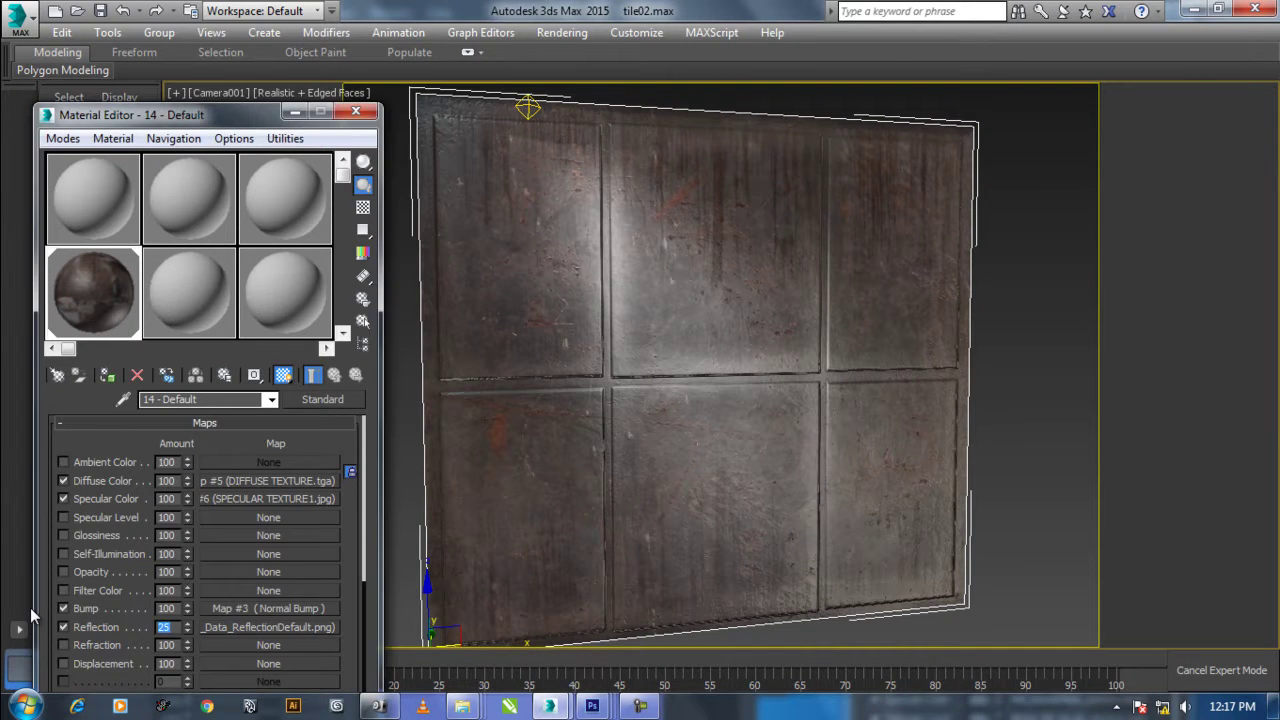
pyautogui.write('15')
pyautogui.press('Return')
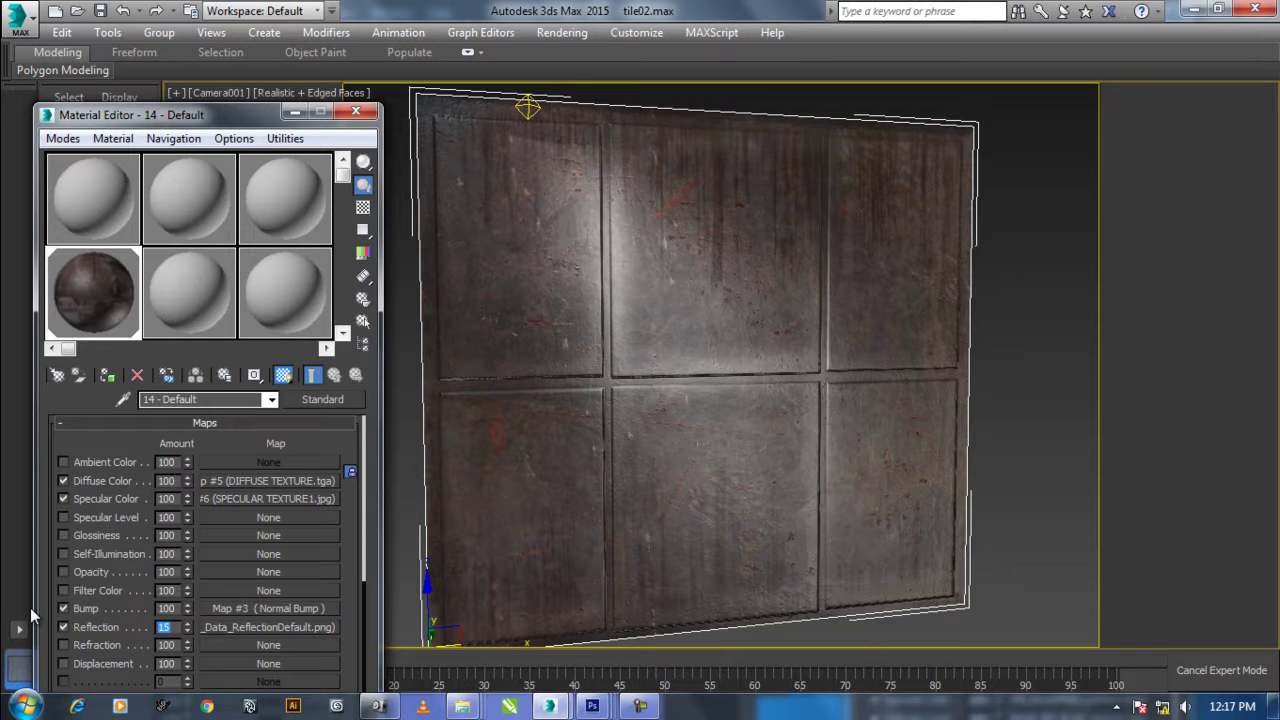
pyautogui.click(1031, 391)
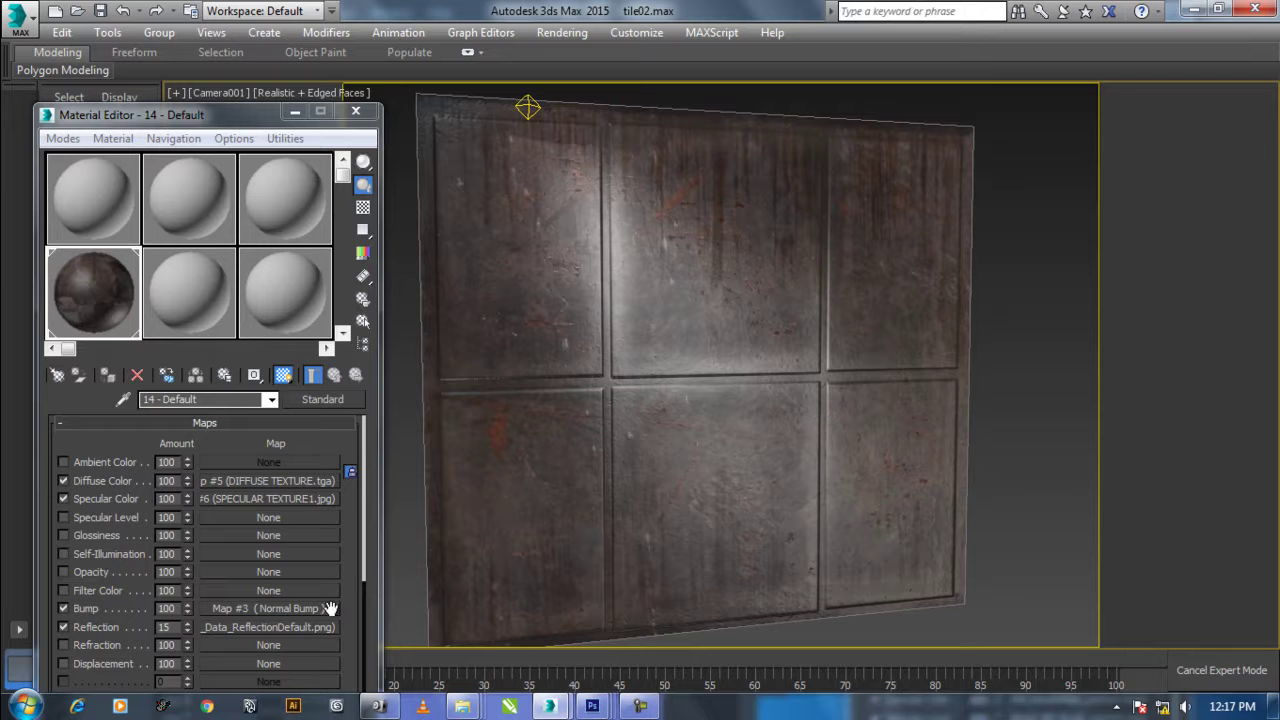
pyautogui.click(165, 627)
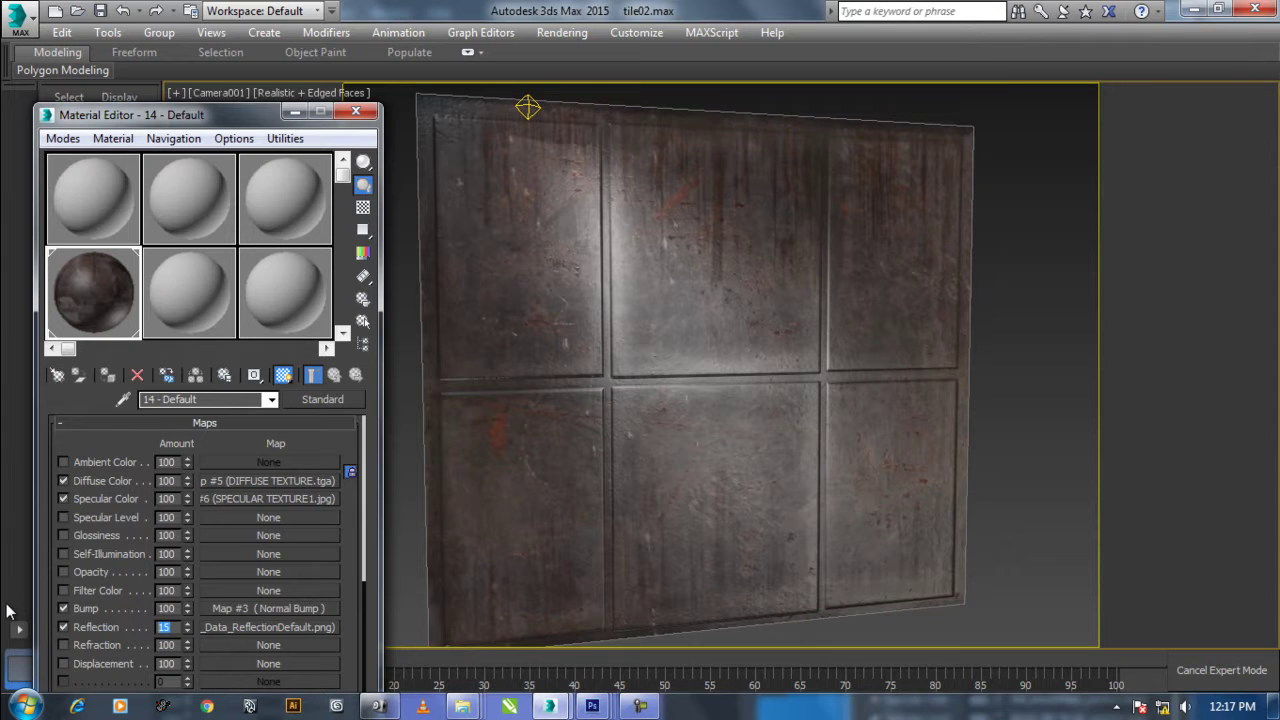
pyautogui.write('2')
pyautogui.press('Return')
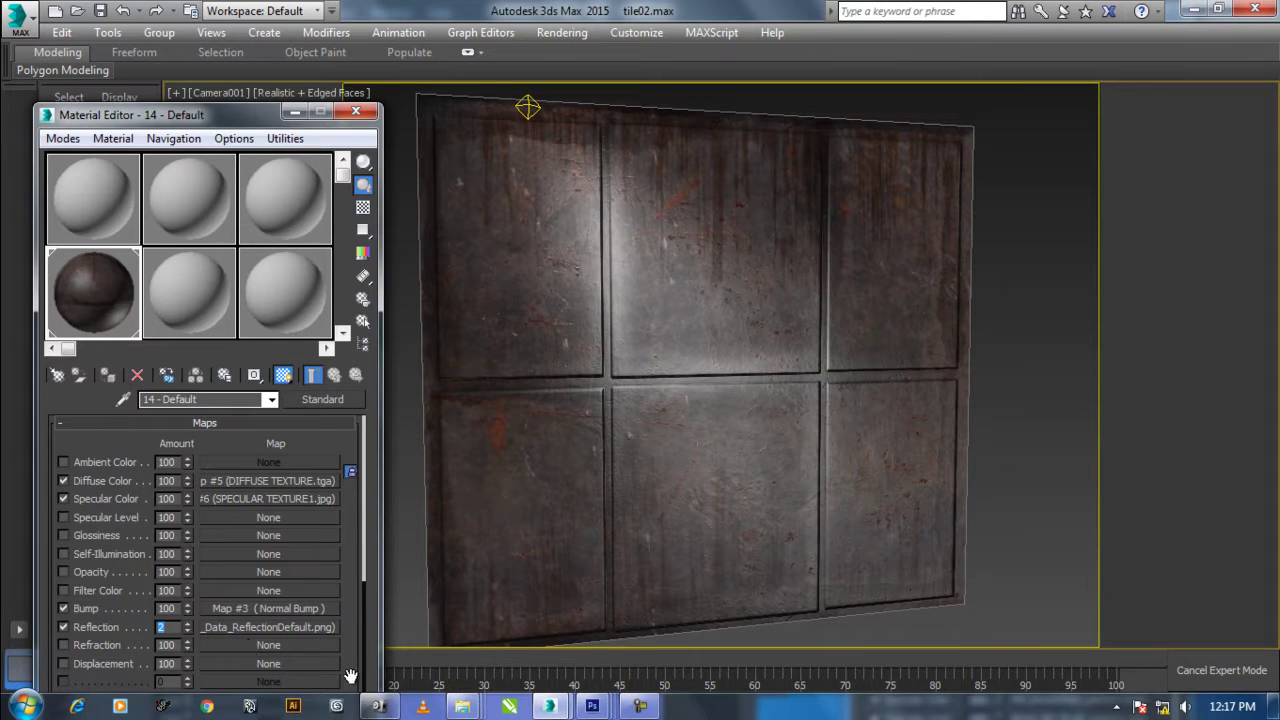
pyautogui.moveTo(426, 672)
pyautogui.mouseDown()
pyautogui.moveTo(557, 672)
pyautogui.moveTo(484, 672)
pyautogui.mouseUp()
# Settle the Reflection amount at 5, toggle the reflection map off and on, and close the editor.
pyautogui.write('5')
pyautogui.press('Return')
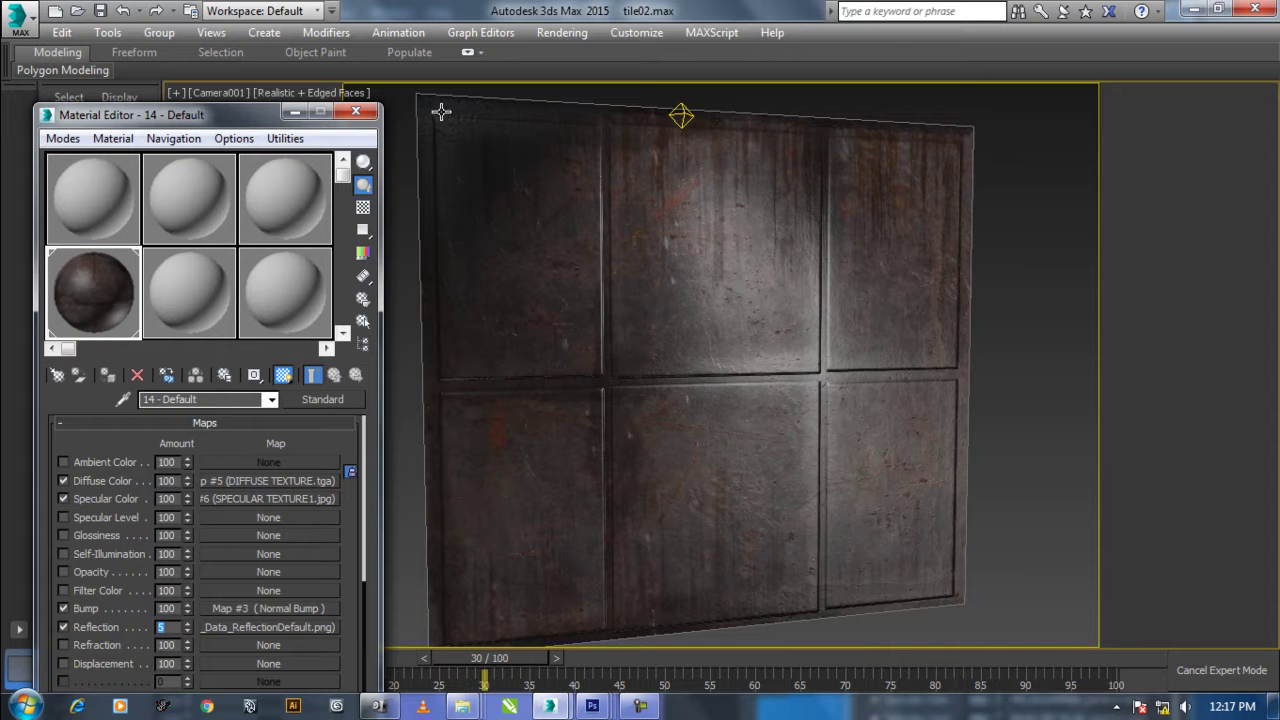
pyautogui.click(75, 628)
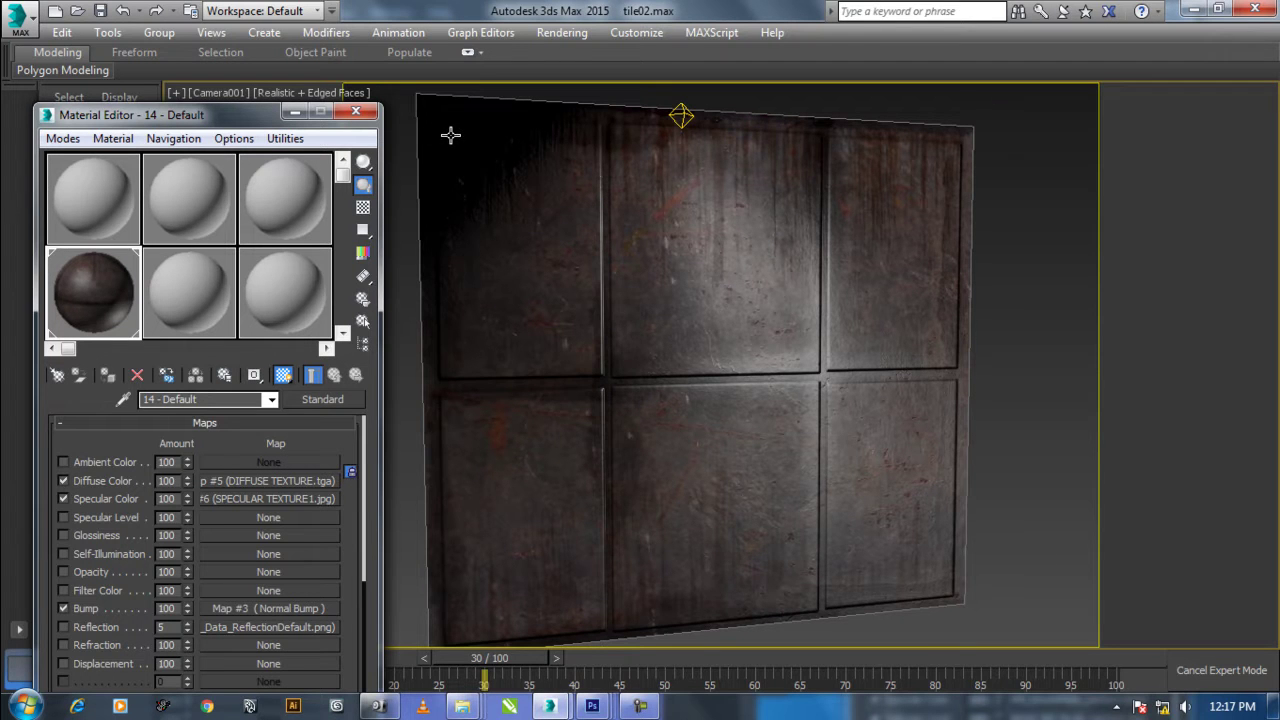
pyautogui.click(81, 628)
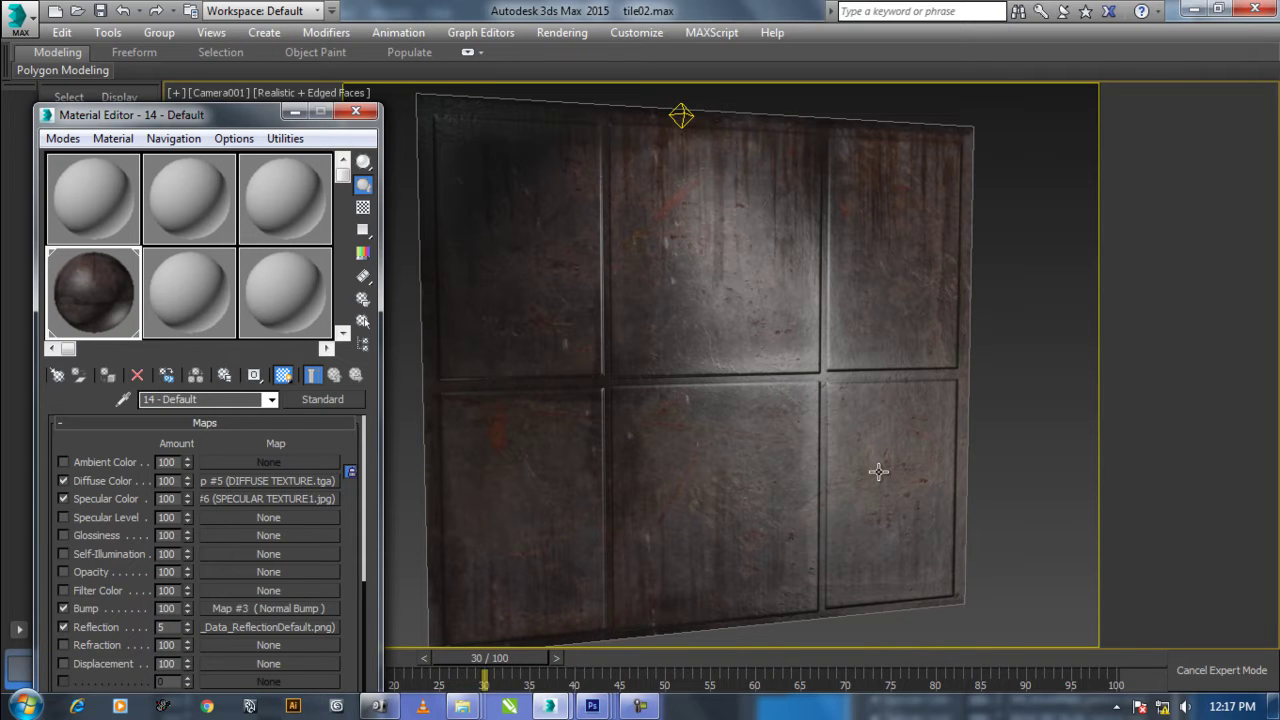
pyautogui.write('7')
pyautogui.click(62, 626)
pyautogui.click(357, 110)
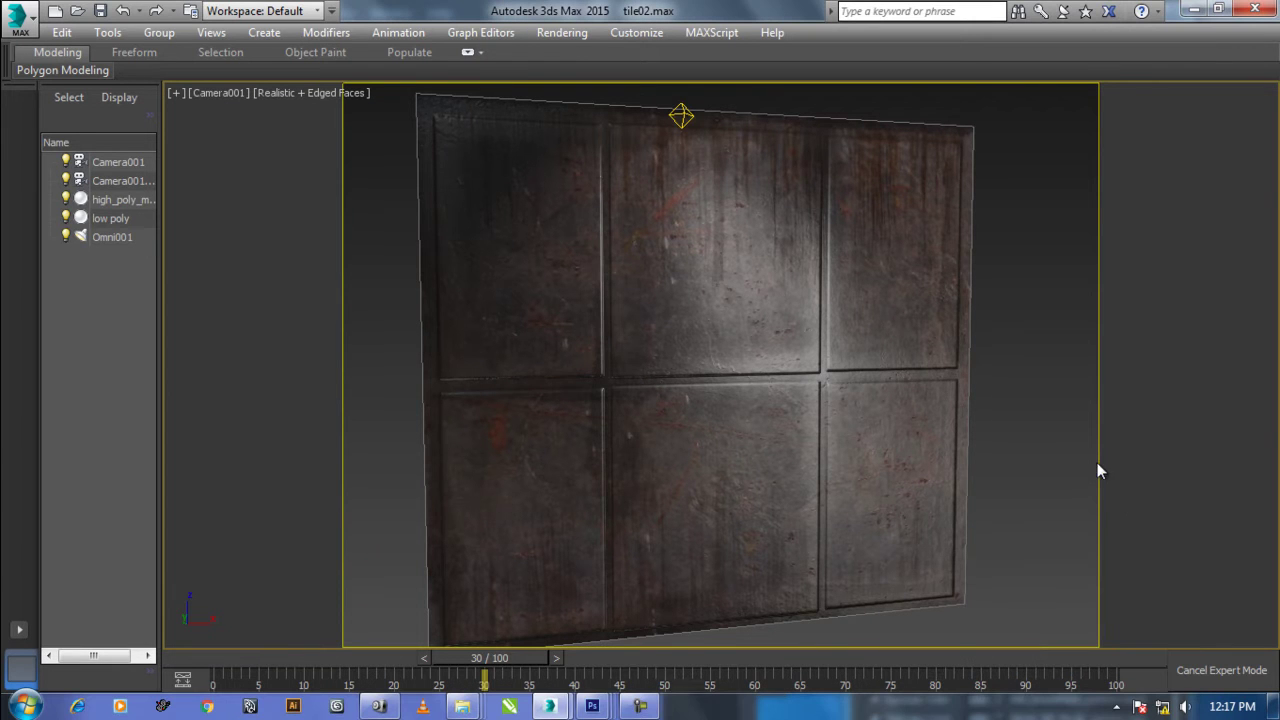
# Set the viewport background to Use Environment Background so it shows black.
pyautogui.hotkey('alt', 'b')
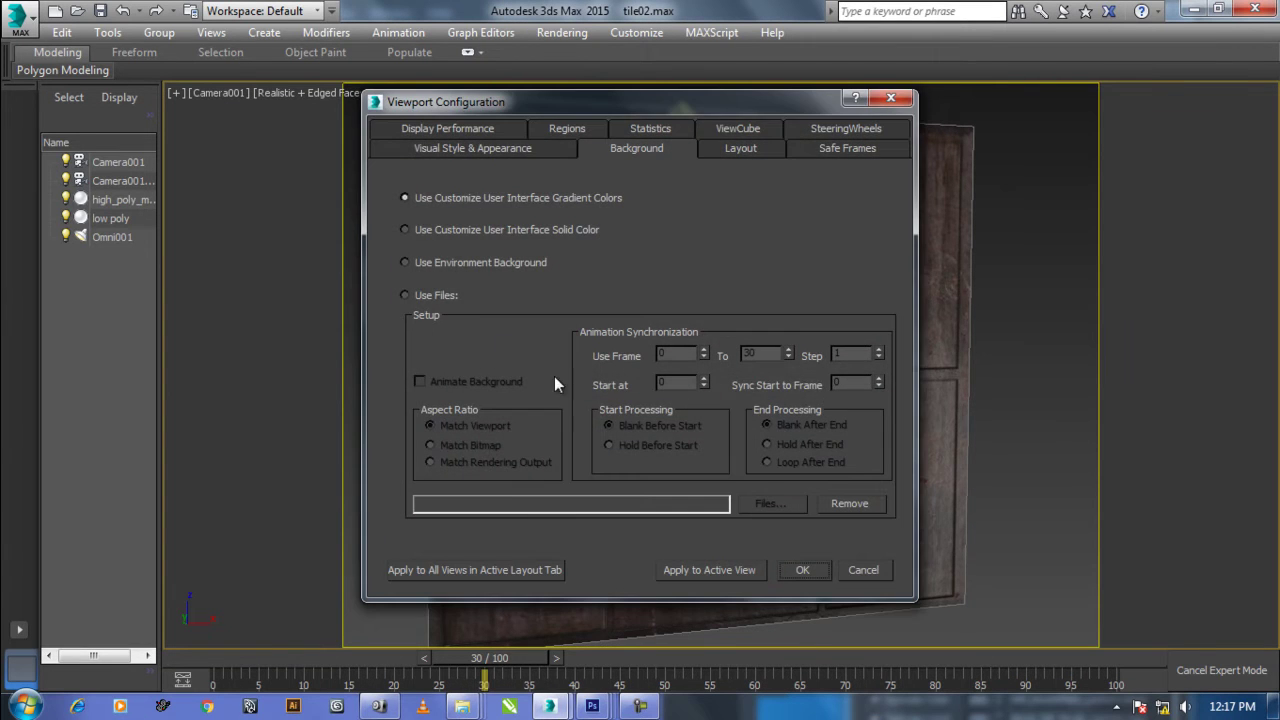
pyautogui.click(461, 266)
pyautogui.click(802, 569)
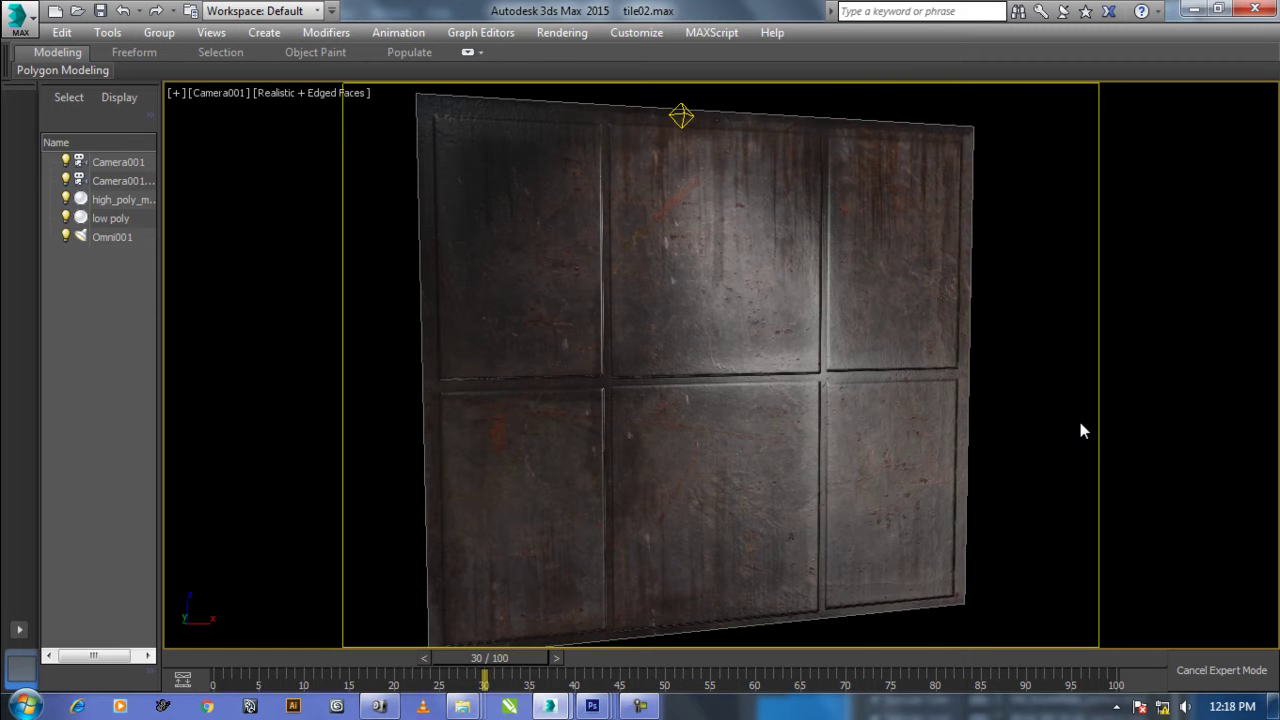